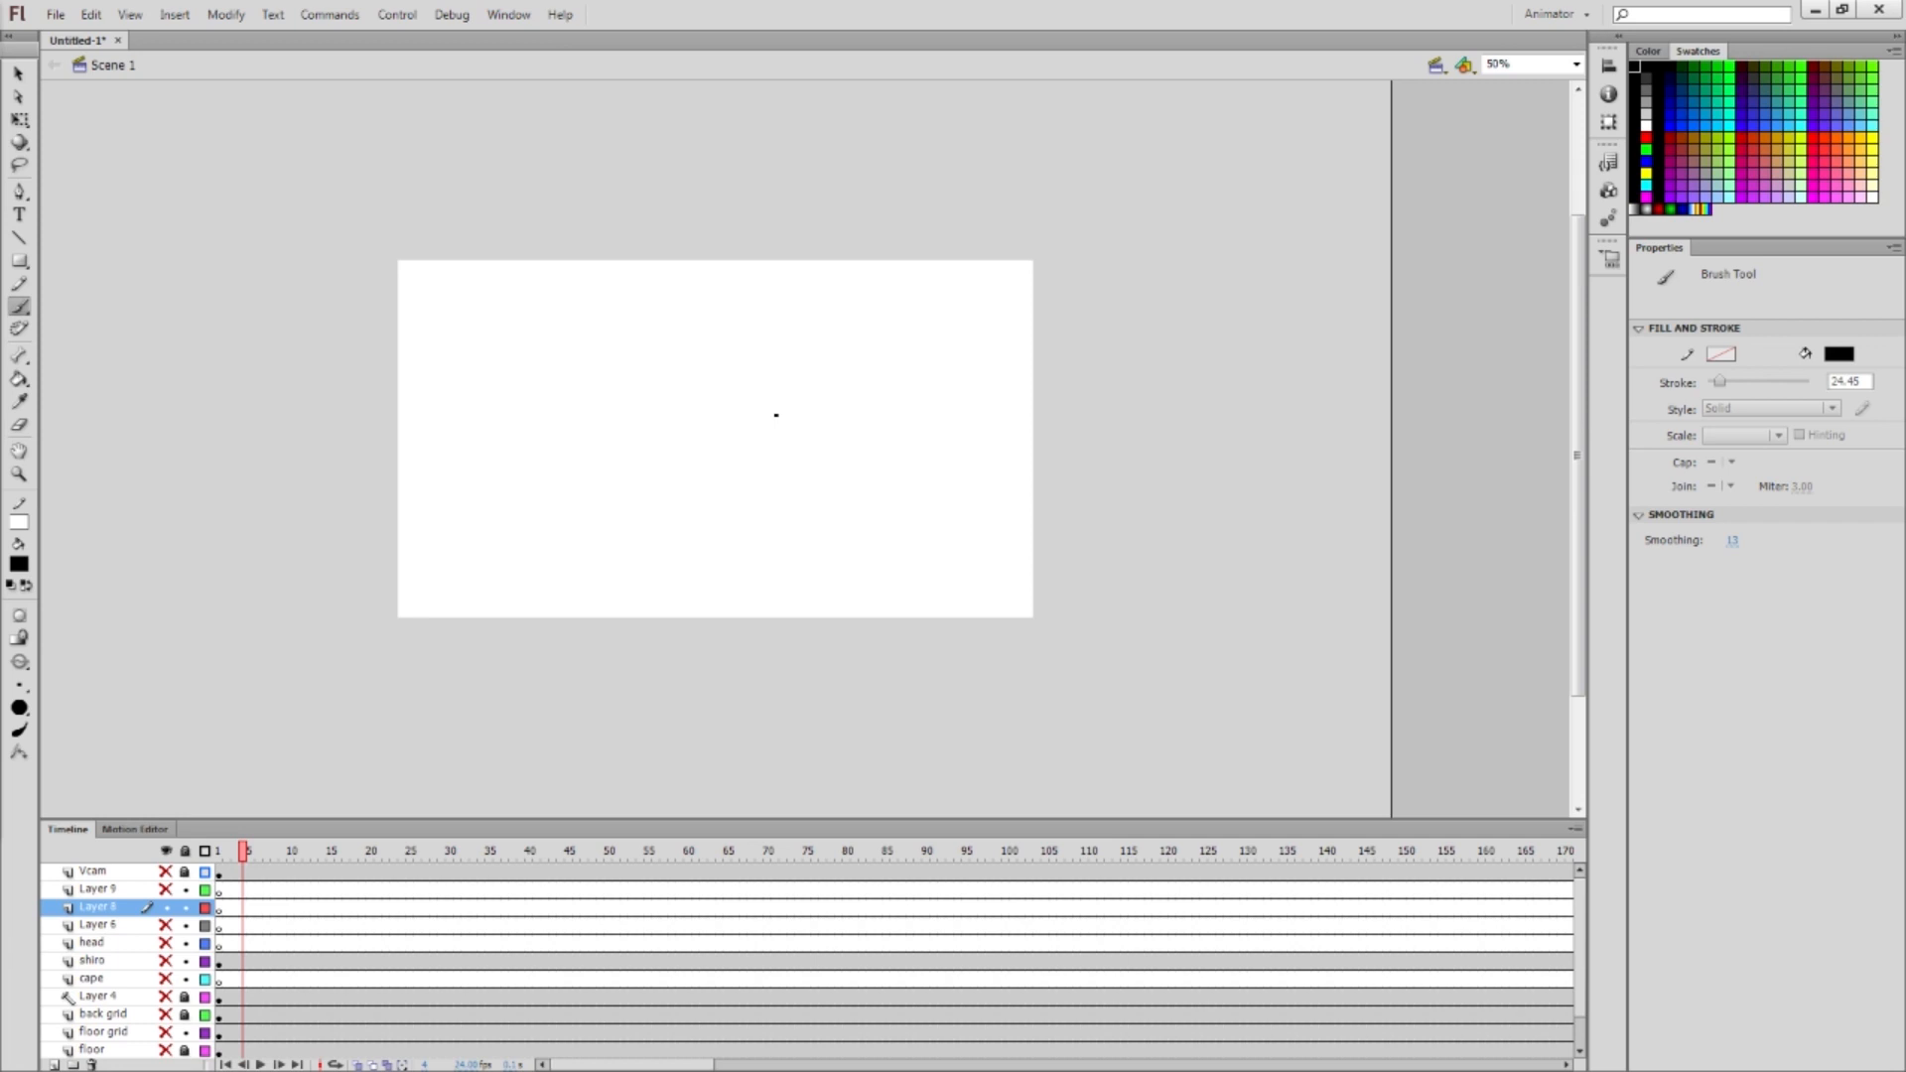
Switch from the Brush tool to the Selection tool with V
{"action": "key", "text": "v"}
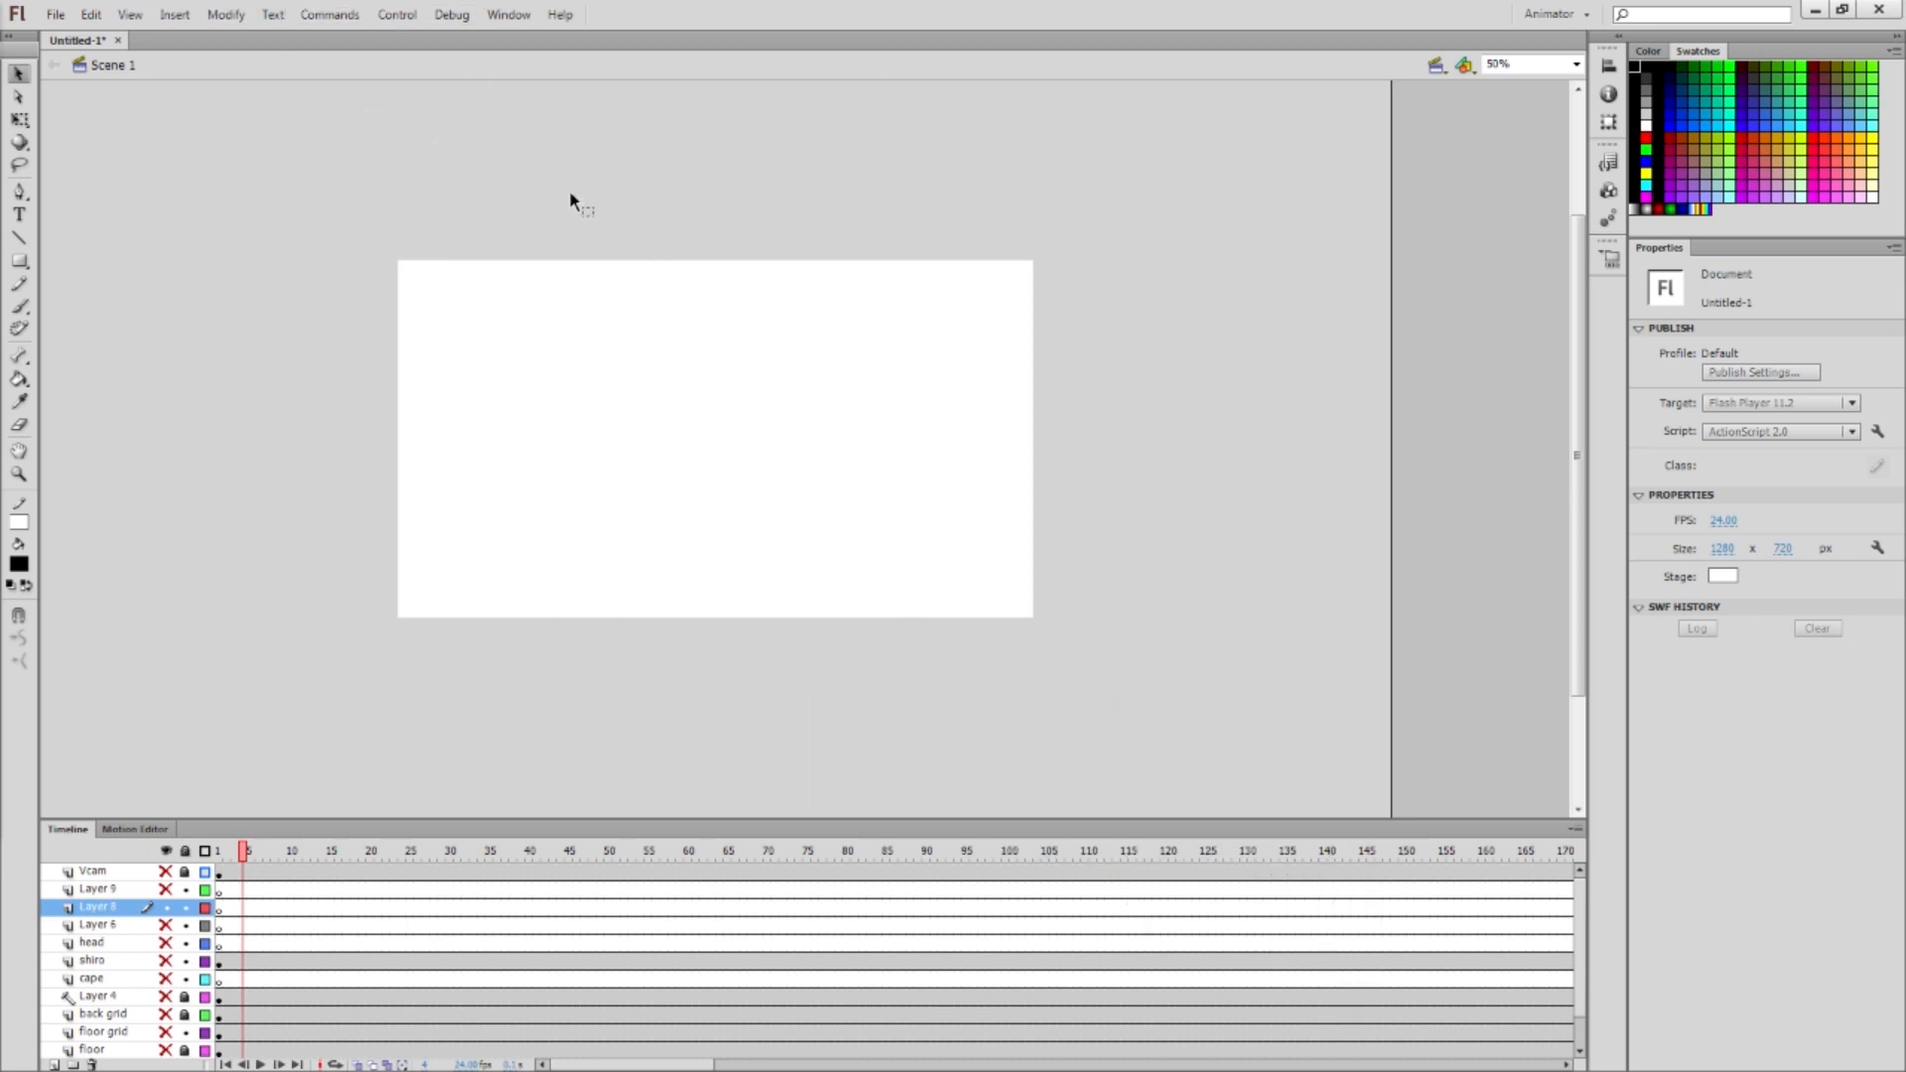
Switch the workspace to the Classic layout
{"action": "left_click", "coordinate": [510, 15]}
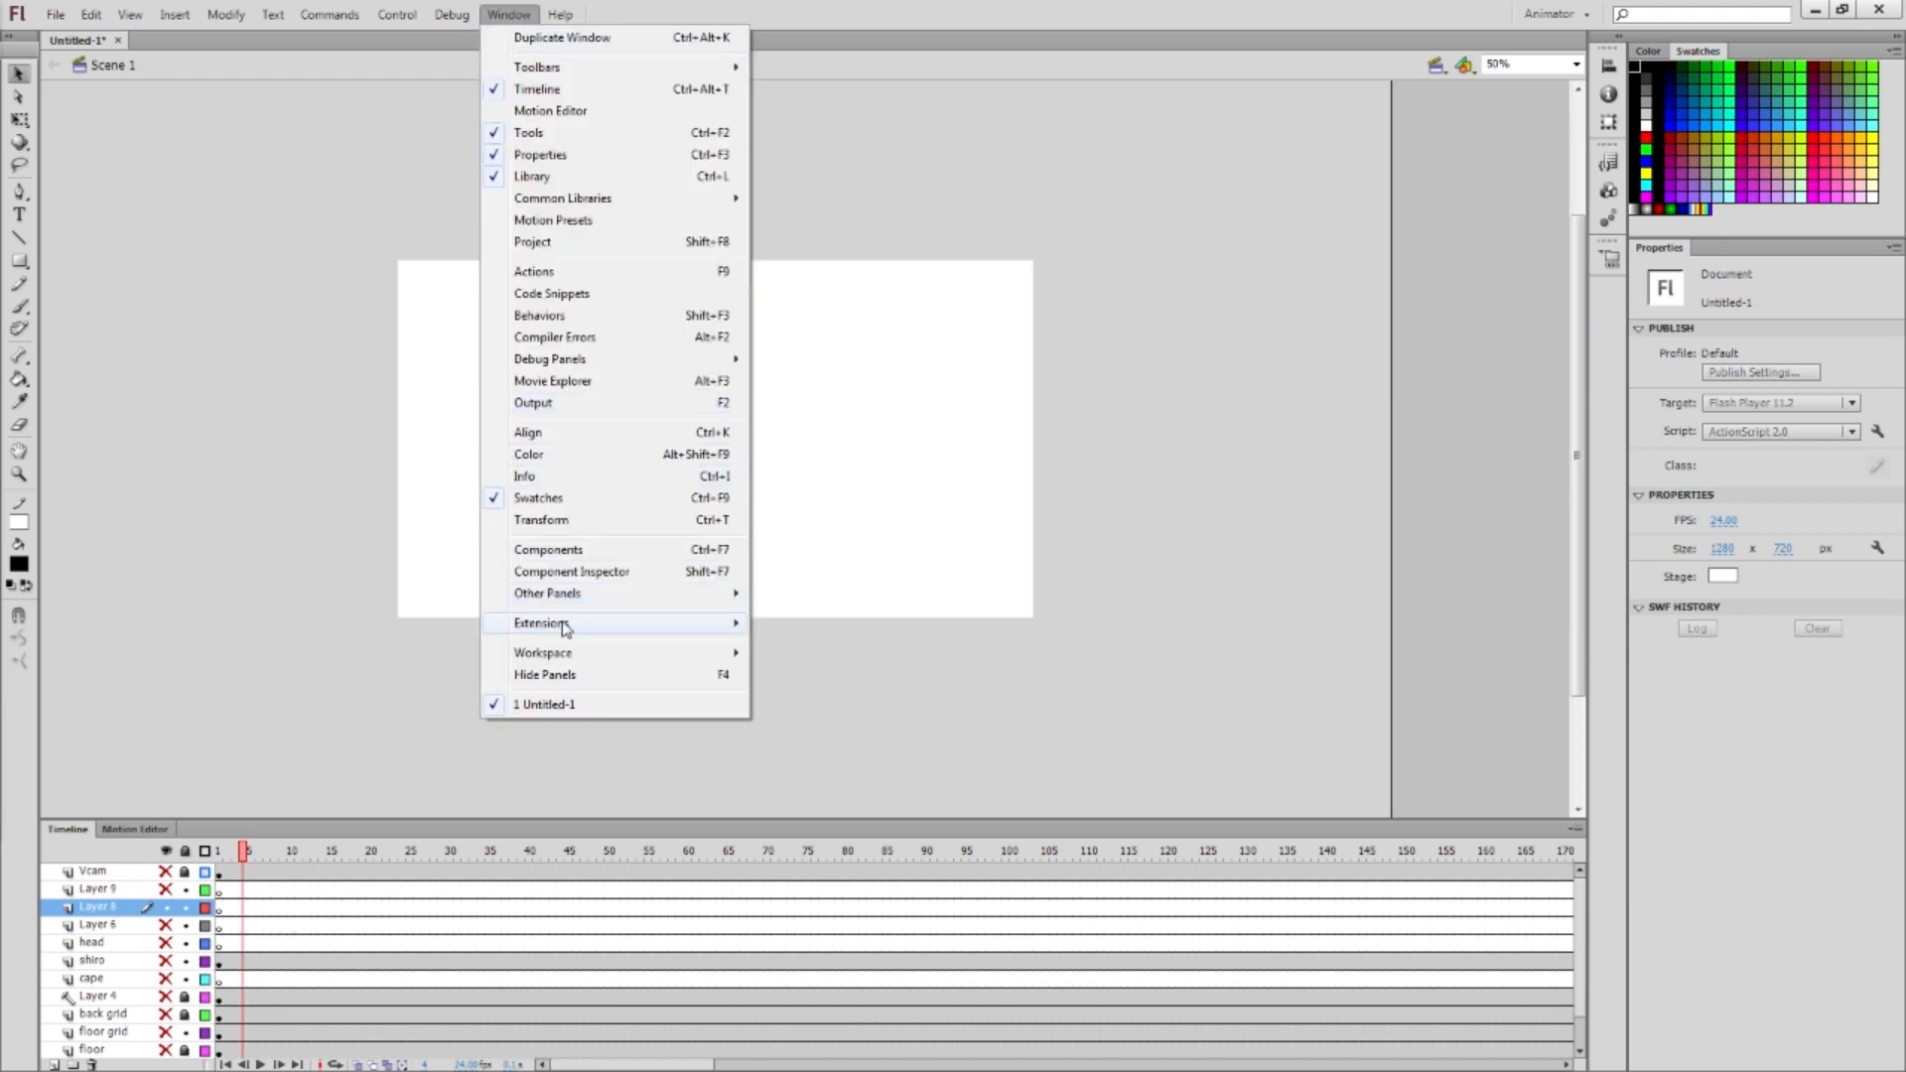
{"action": "left_click", "coordinate": [532, 17]}
{"action": "left_click", "coordinate": [532, 17]}
{"action": "mouse_move", "coordinate": [556, 655]}
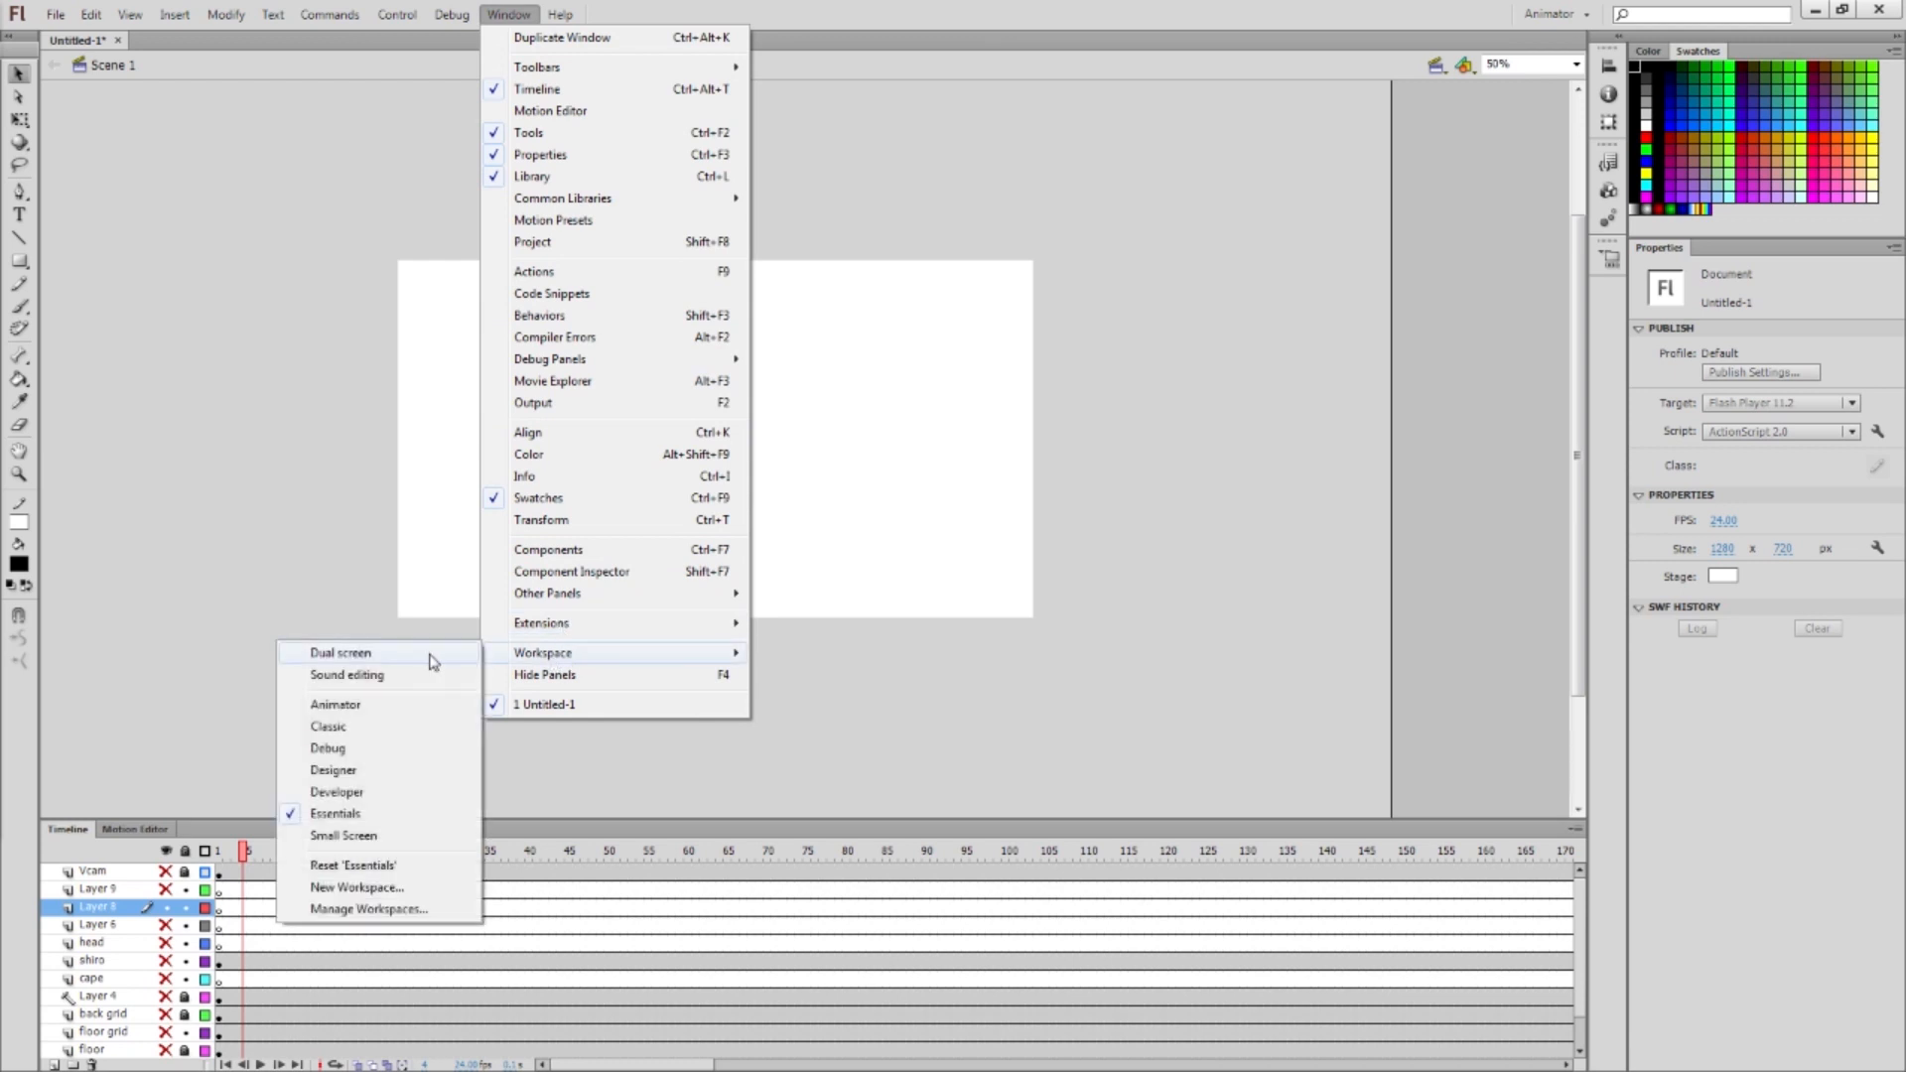
{"action": "left_click", "coordinate": [329, 727]}
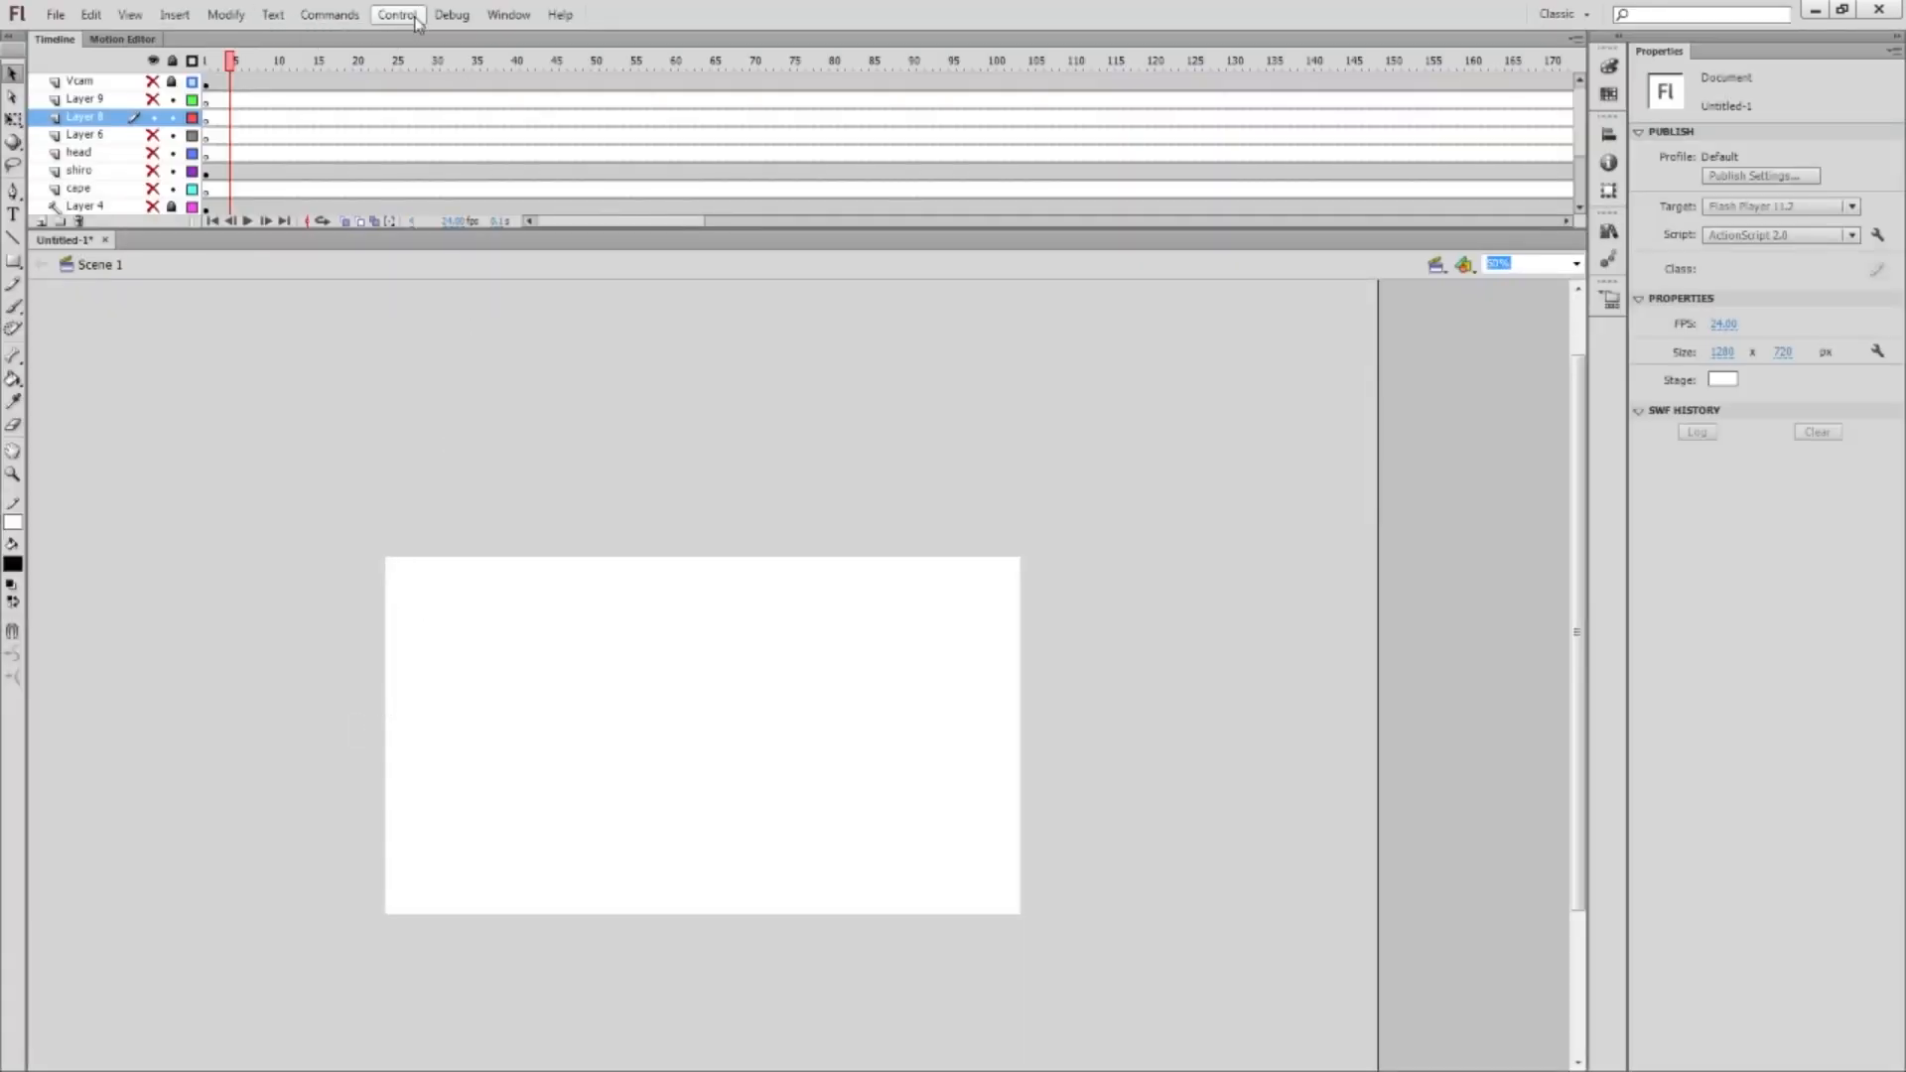
Switch the workspace to the Animator layout
{"action": "left_click", "coordinate": [452, 15]}
{"action": "mouse_move", "coordinate": [508, 14]}
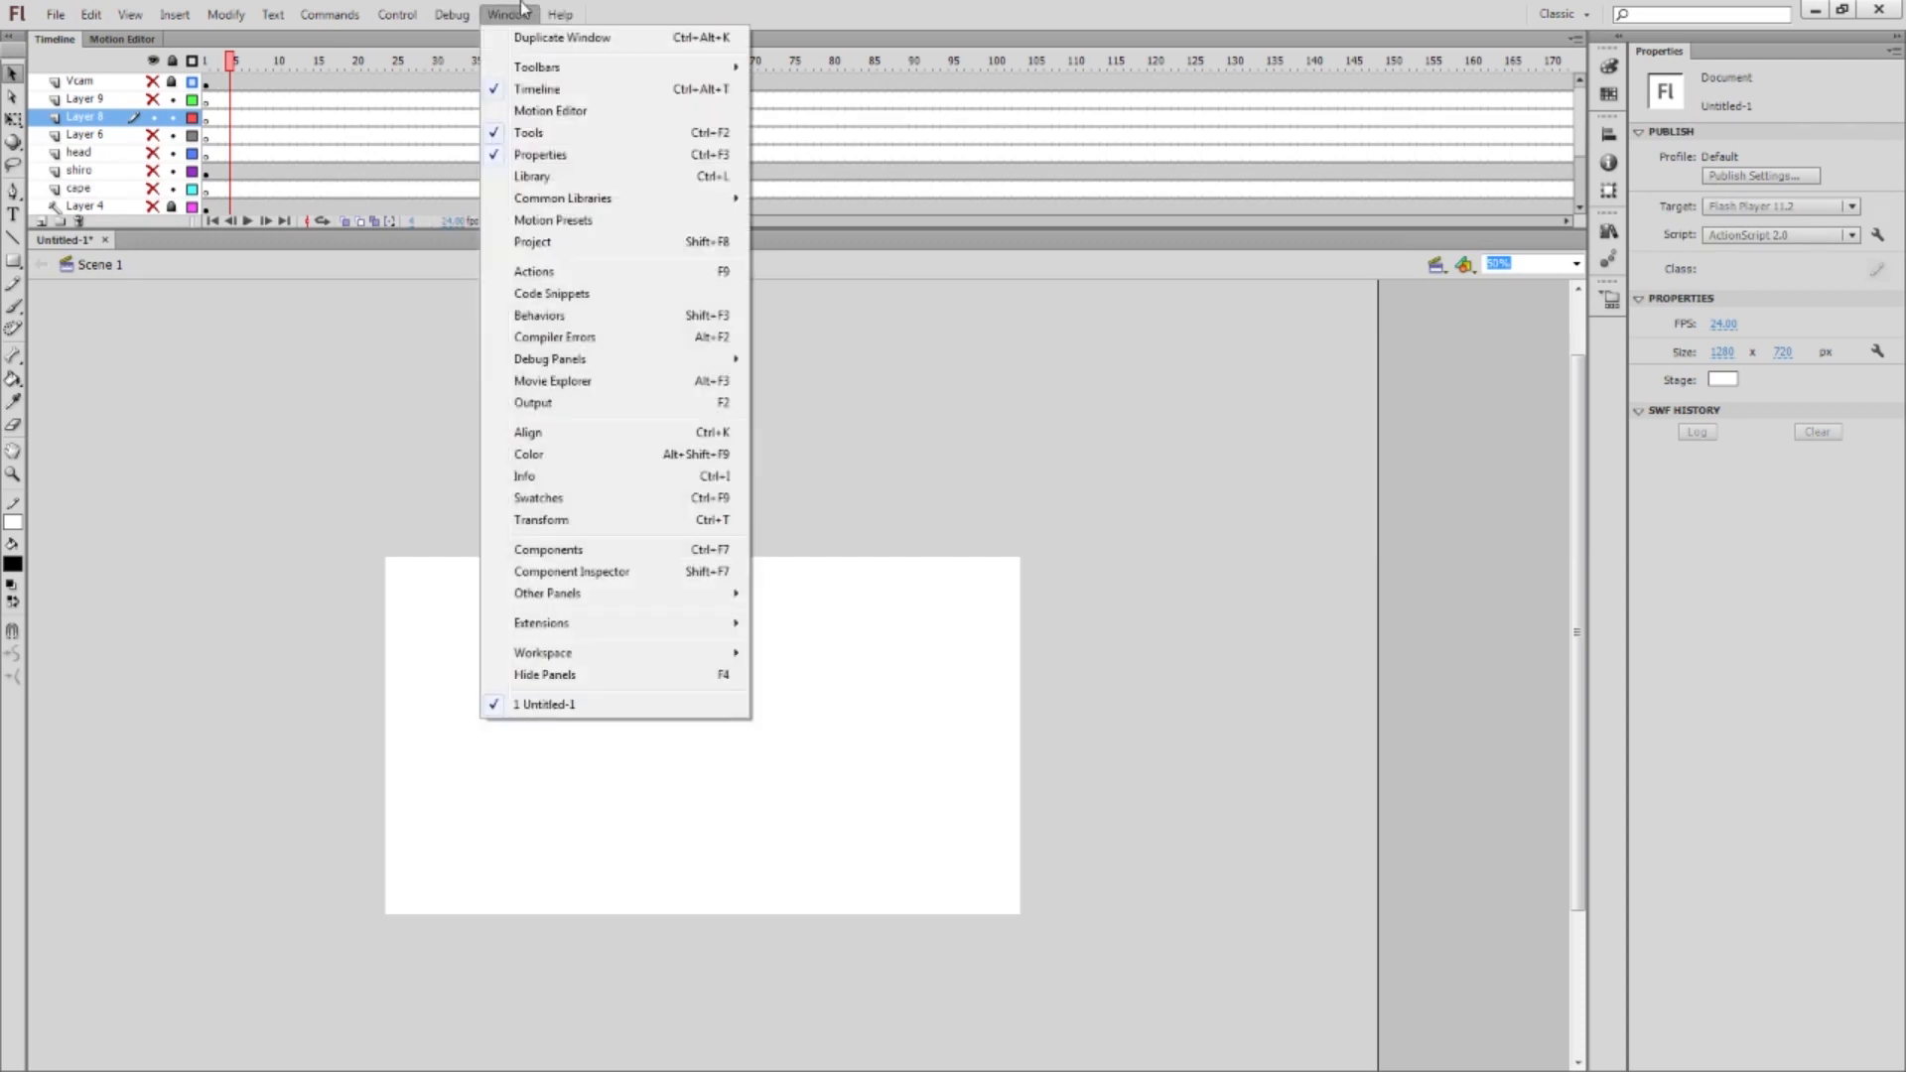
{"action": "mouse_move", "coordinate": [564, 653]}
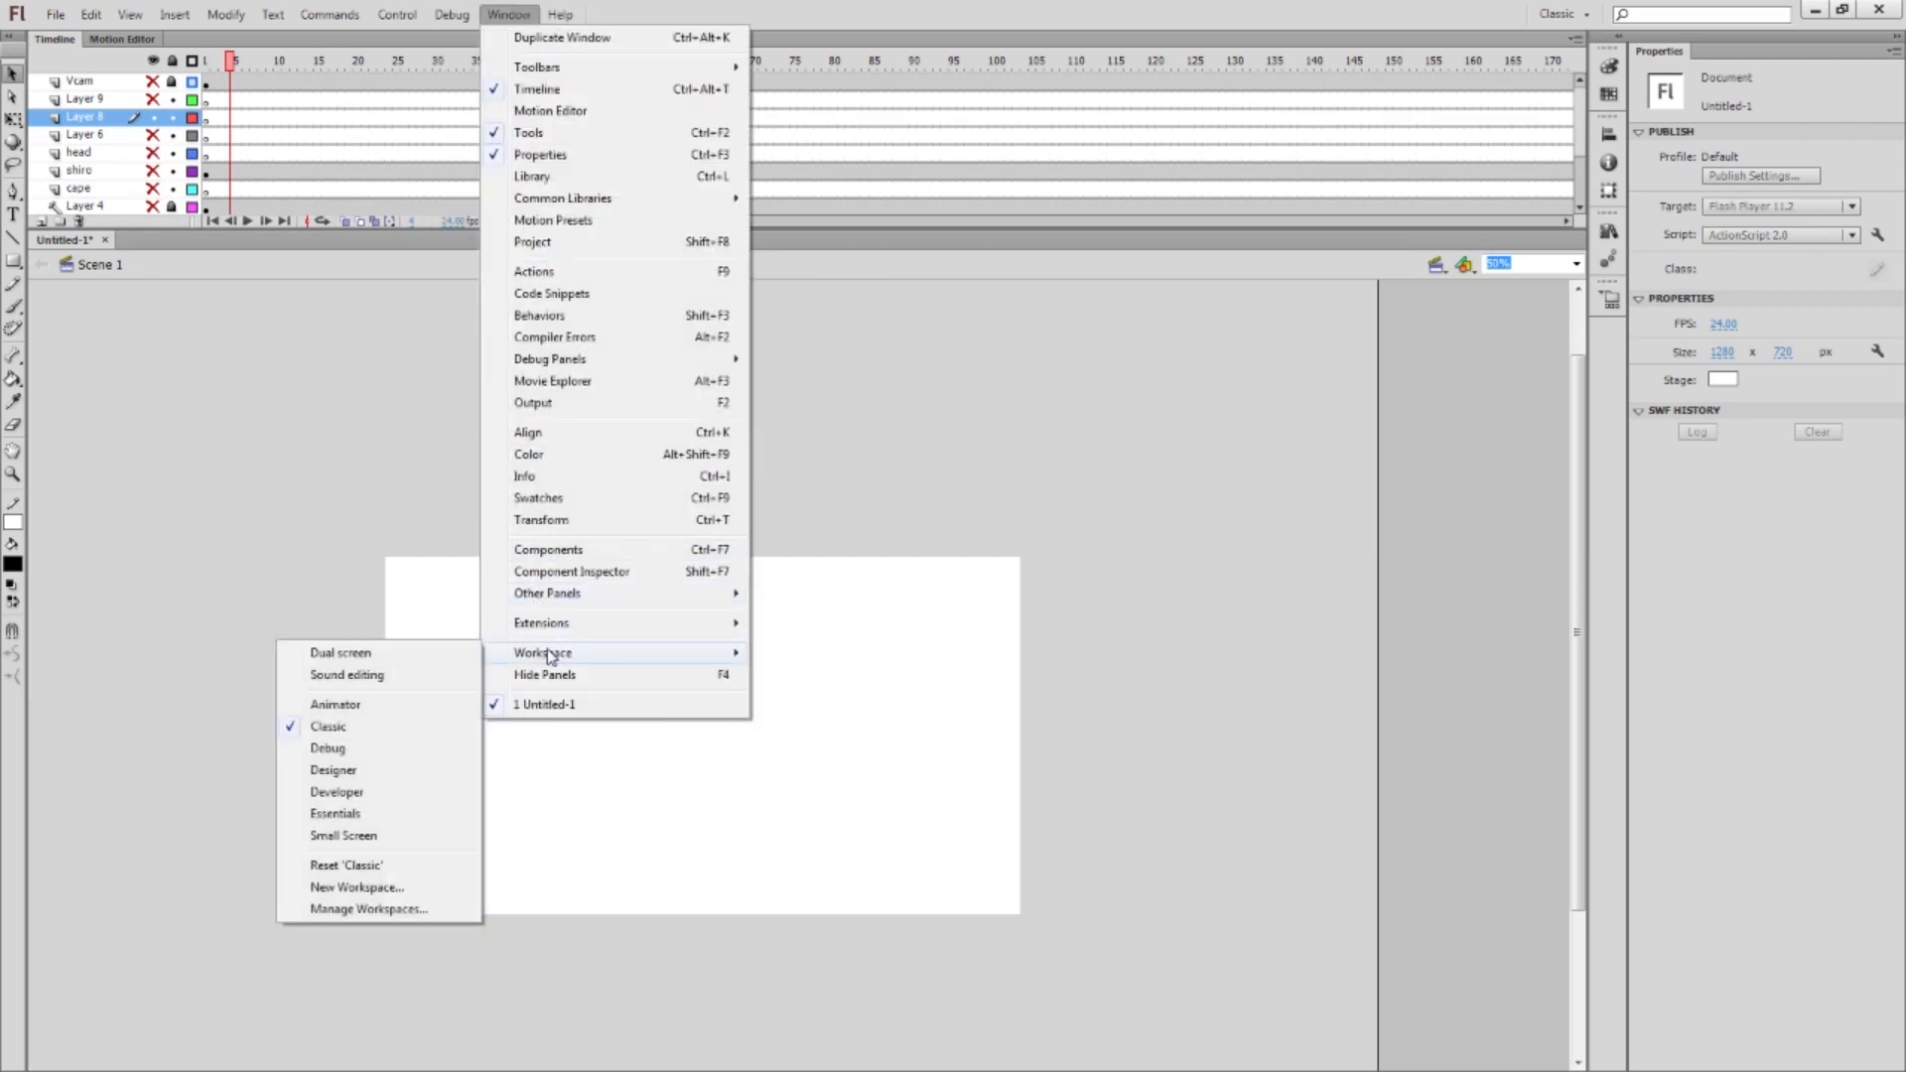
{"action": "left_click", "coordinate": [366, 713]}
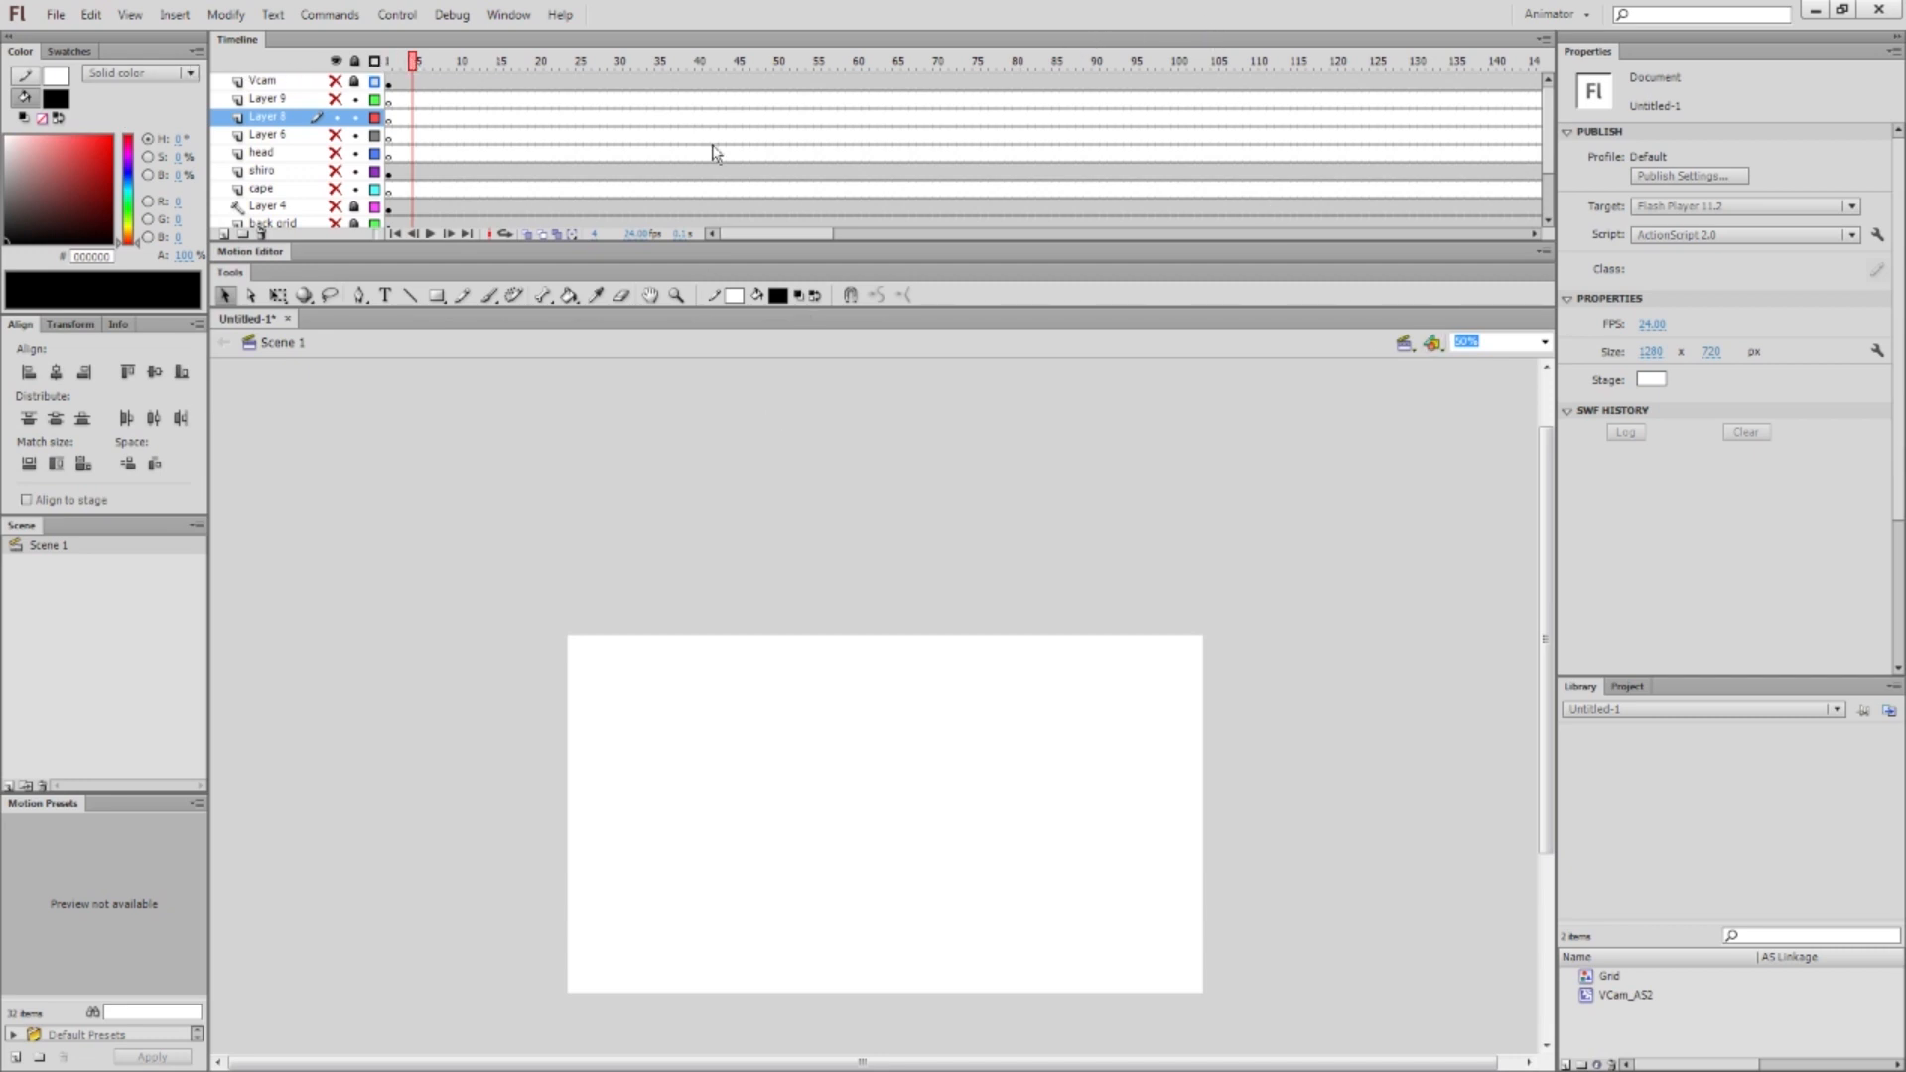
Dock the Timeline at the bottom, float and narrow the Tools, and move Color/Align right
{"action": "left_click_drag", "start_coordinate": [722, 44], "coordinate": [687, 976]}
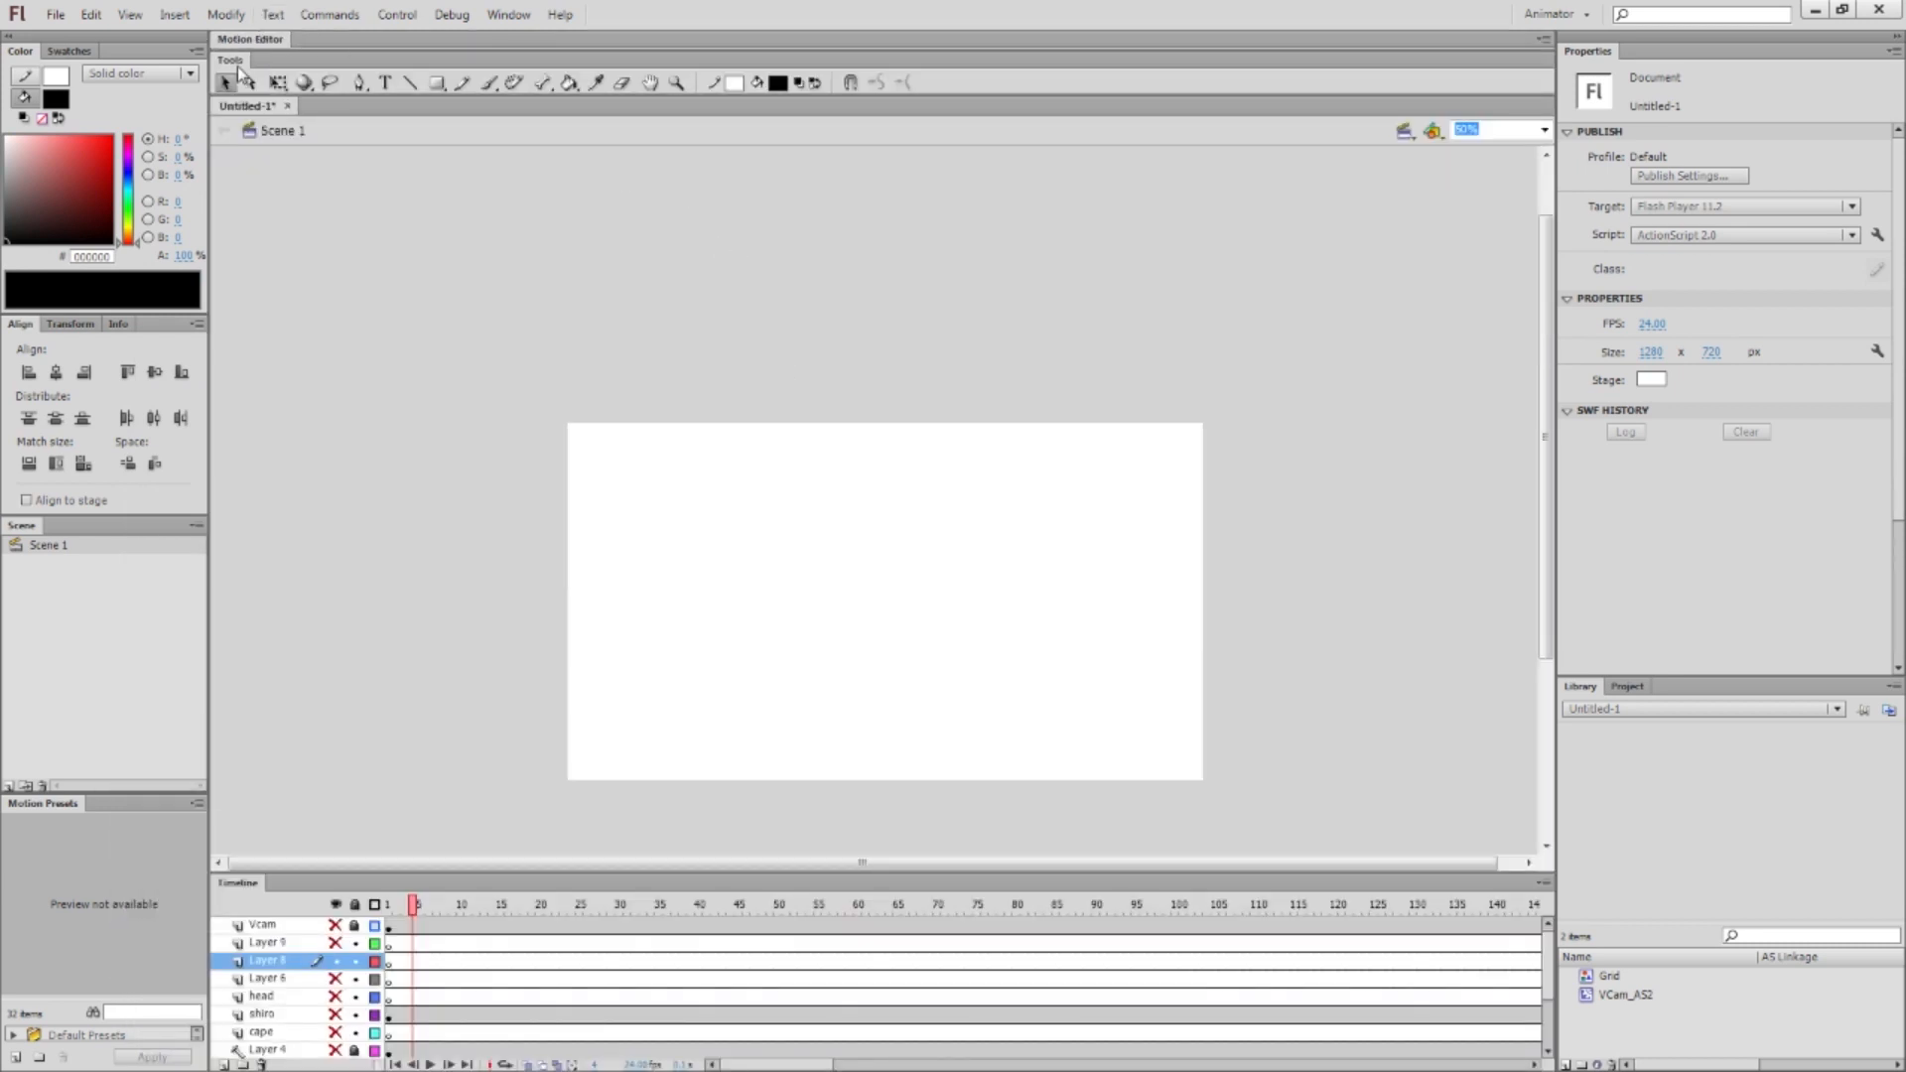
{"action": "left_click_drag", "start_coordinate": [236, 65], "coordinate": [214, 186]}
{"action": "left_click_drag", "start_coordinate": [399, 146], "coordinate": [246, 146]}
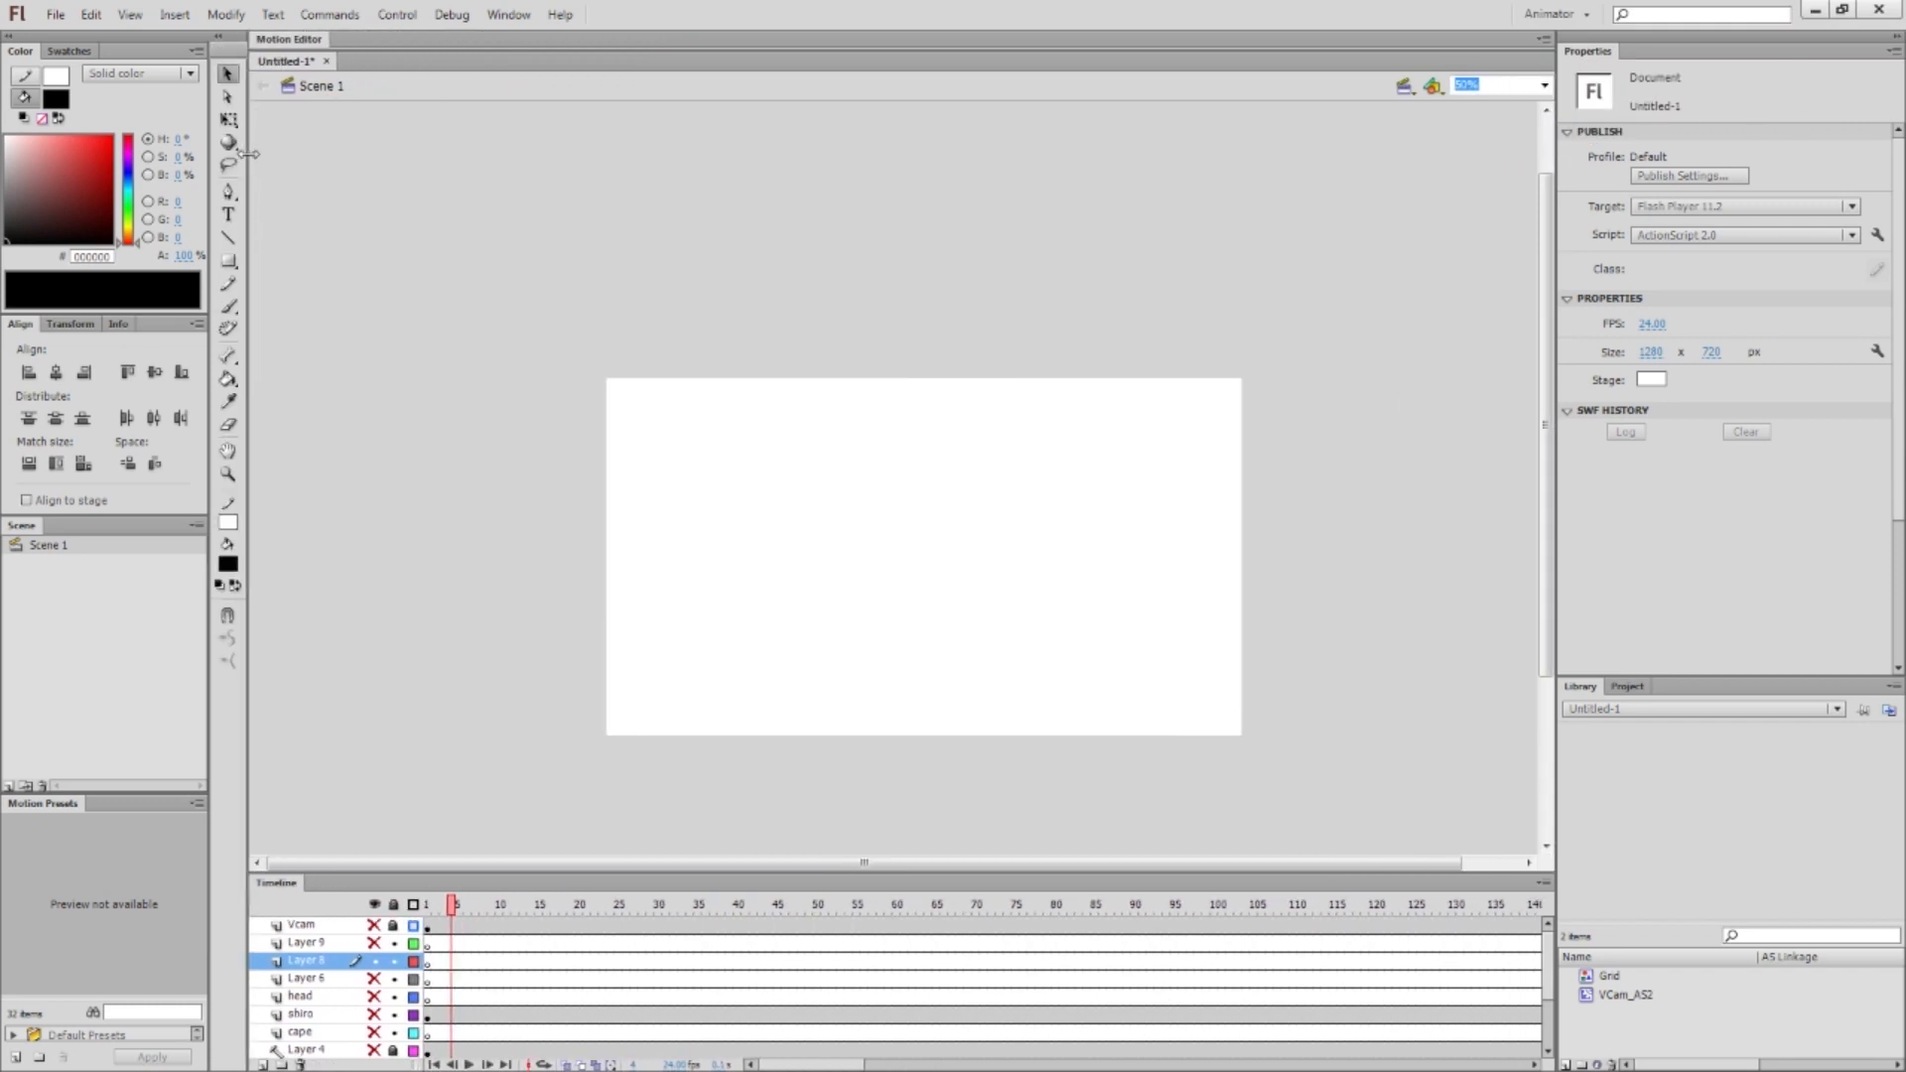
{"action": "left_click_drag", "start_coordinate": [1554, 298], "coordinate": [1628, 258]}
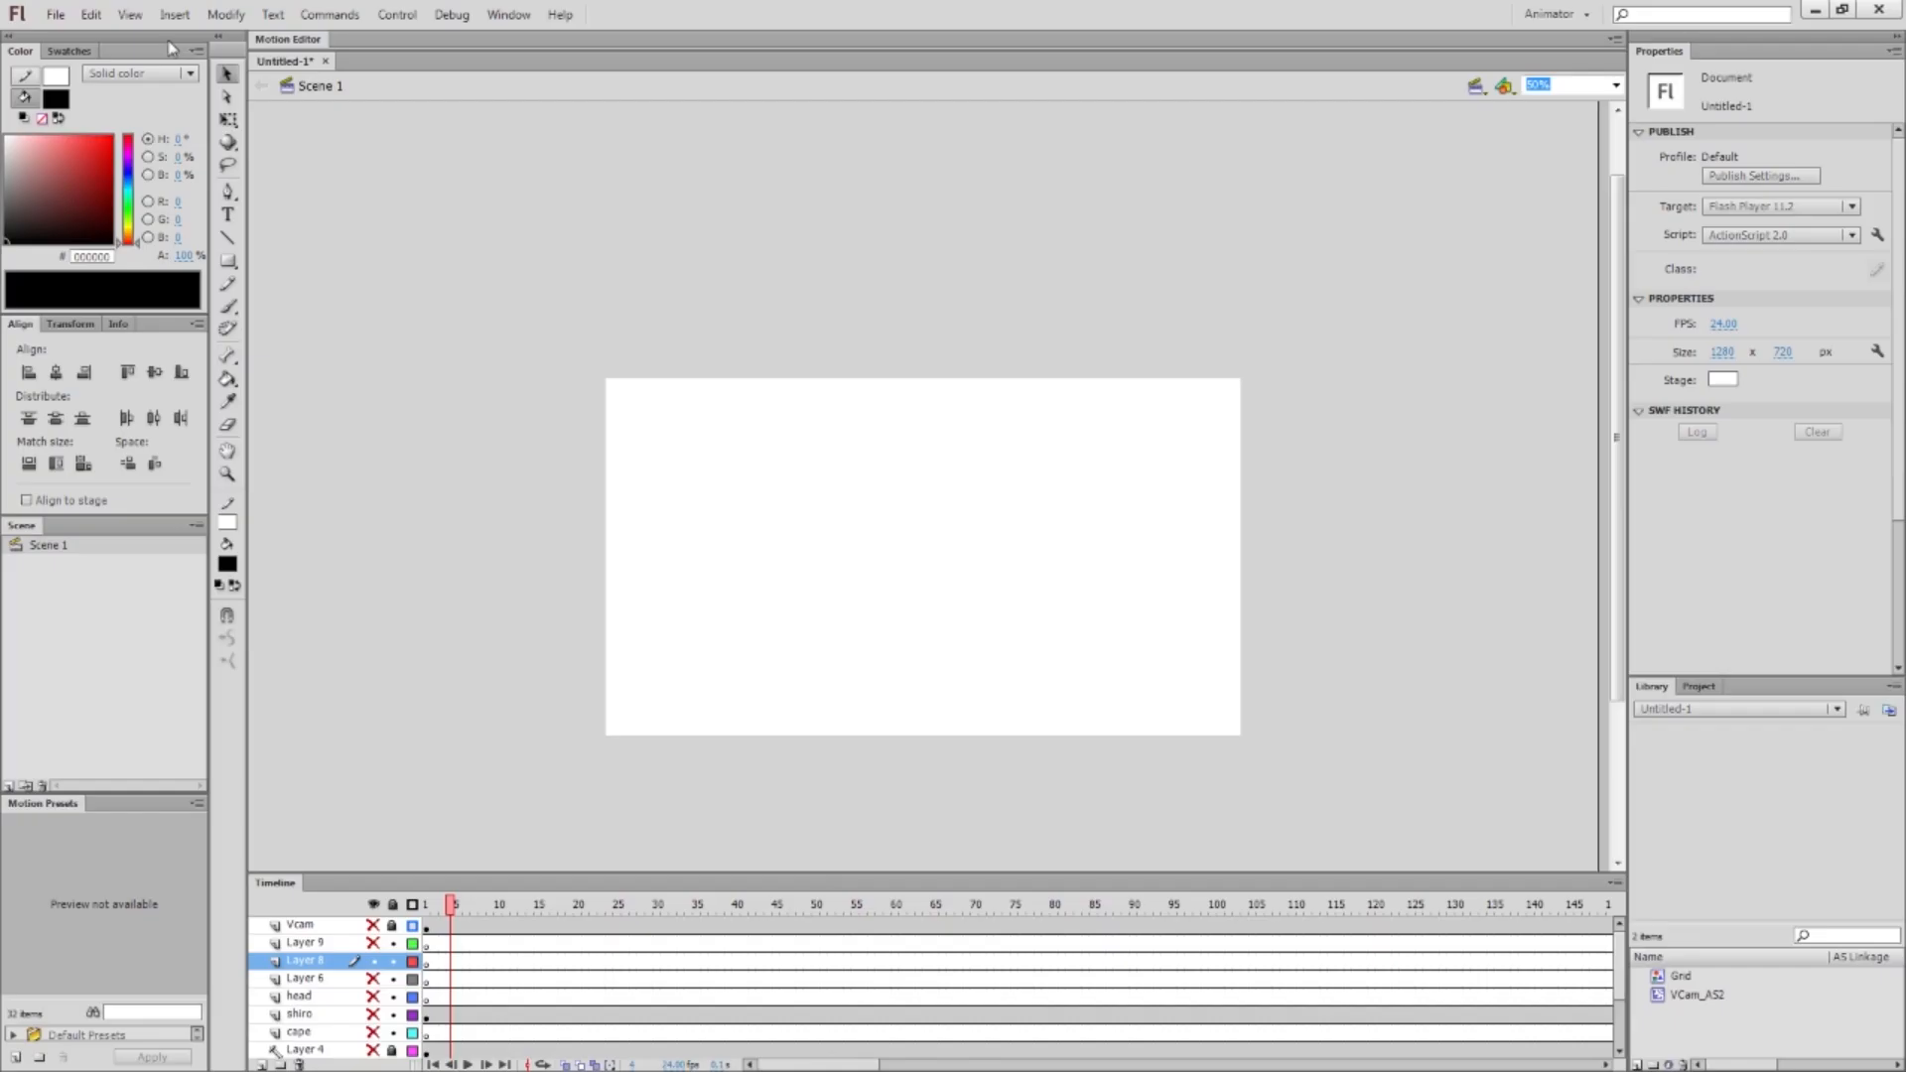
{"action": "left_click_drag", "start_coordinate": [167, 35], "coordinate": [1618, 117]}
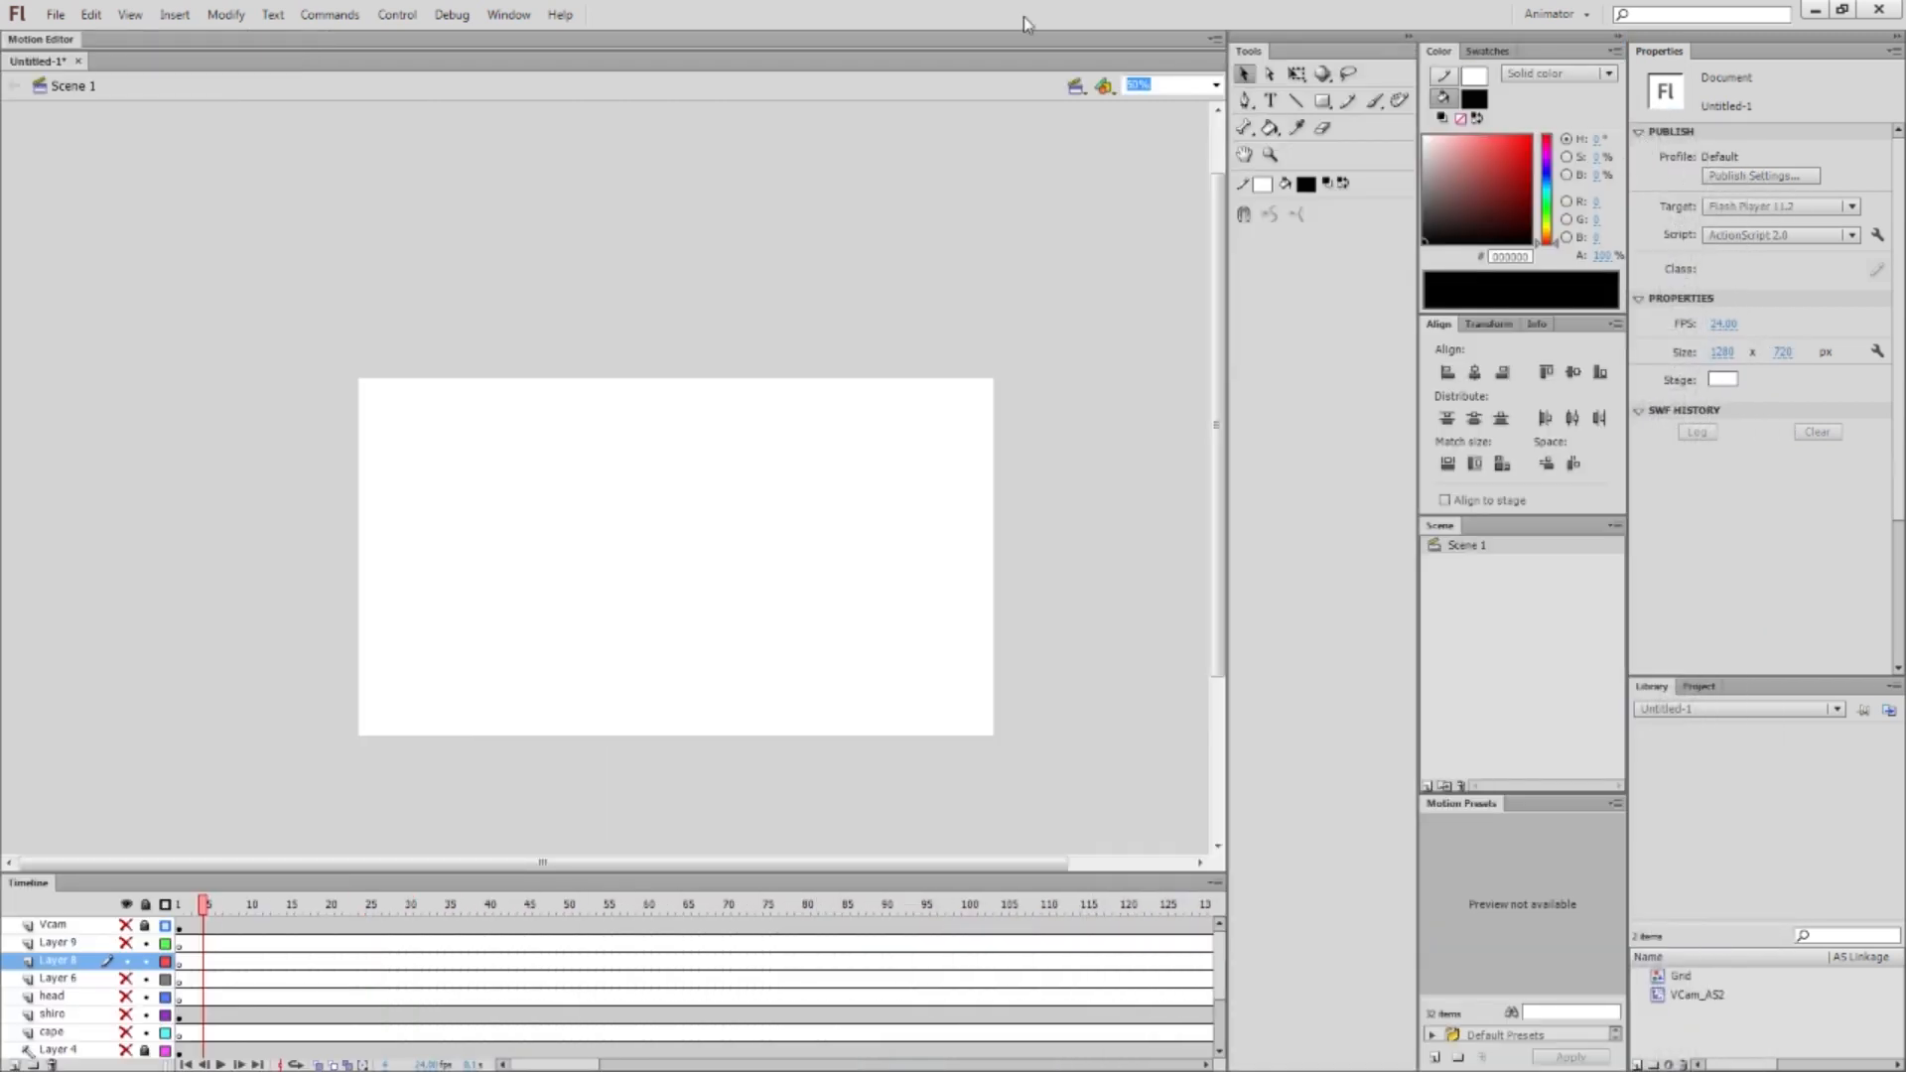
Apply the Dual screen workspace preset
{"action": "left_click", "coordinate": [505, 20]}
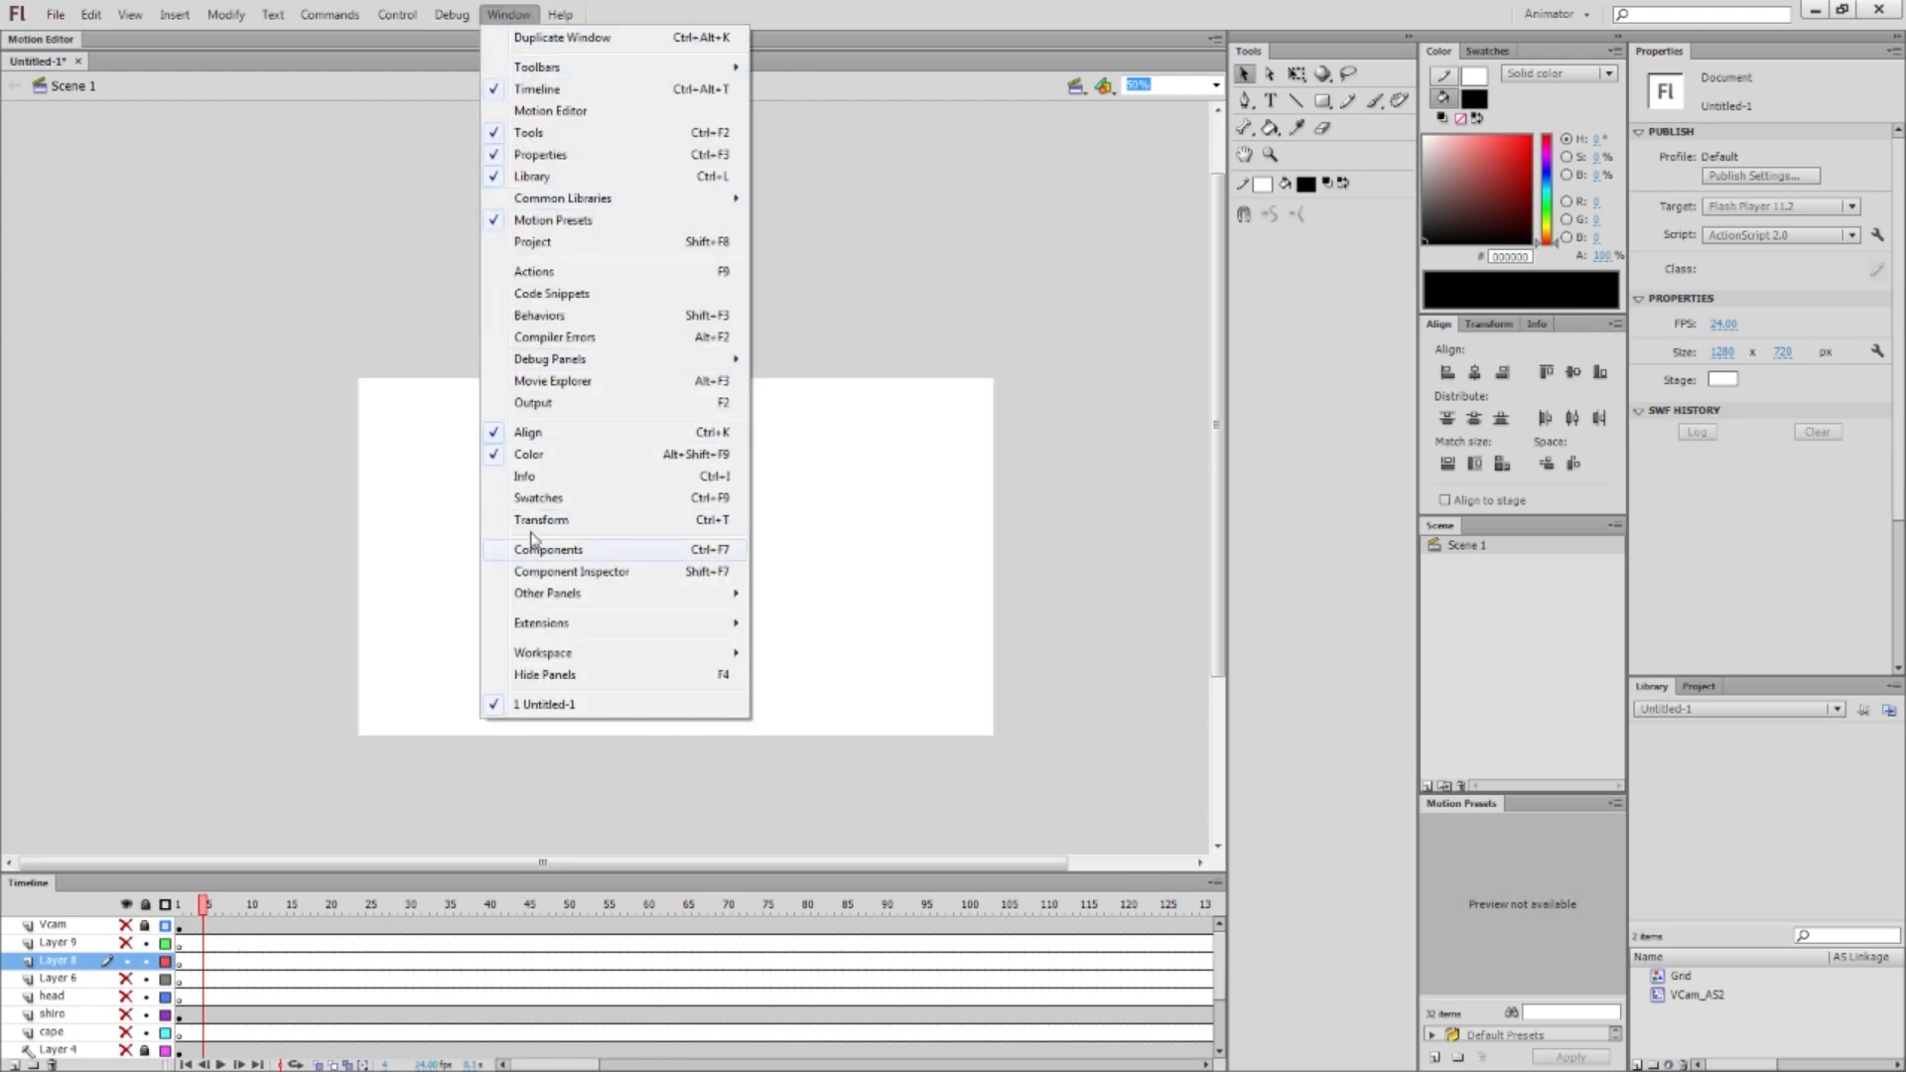
{"action": "mouse_move", "coordinate": [546, 661]}
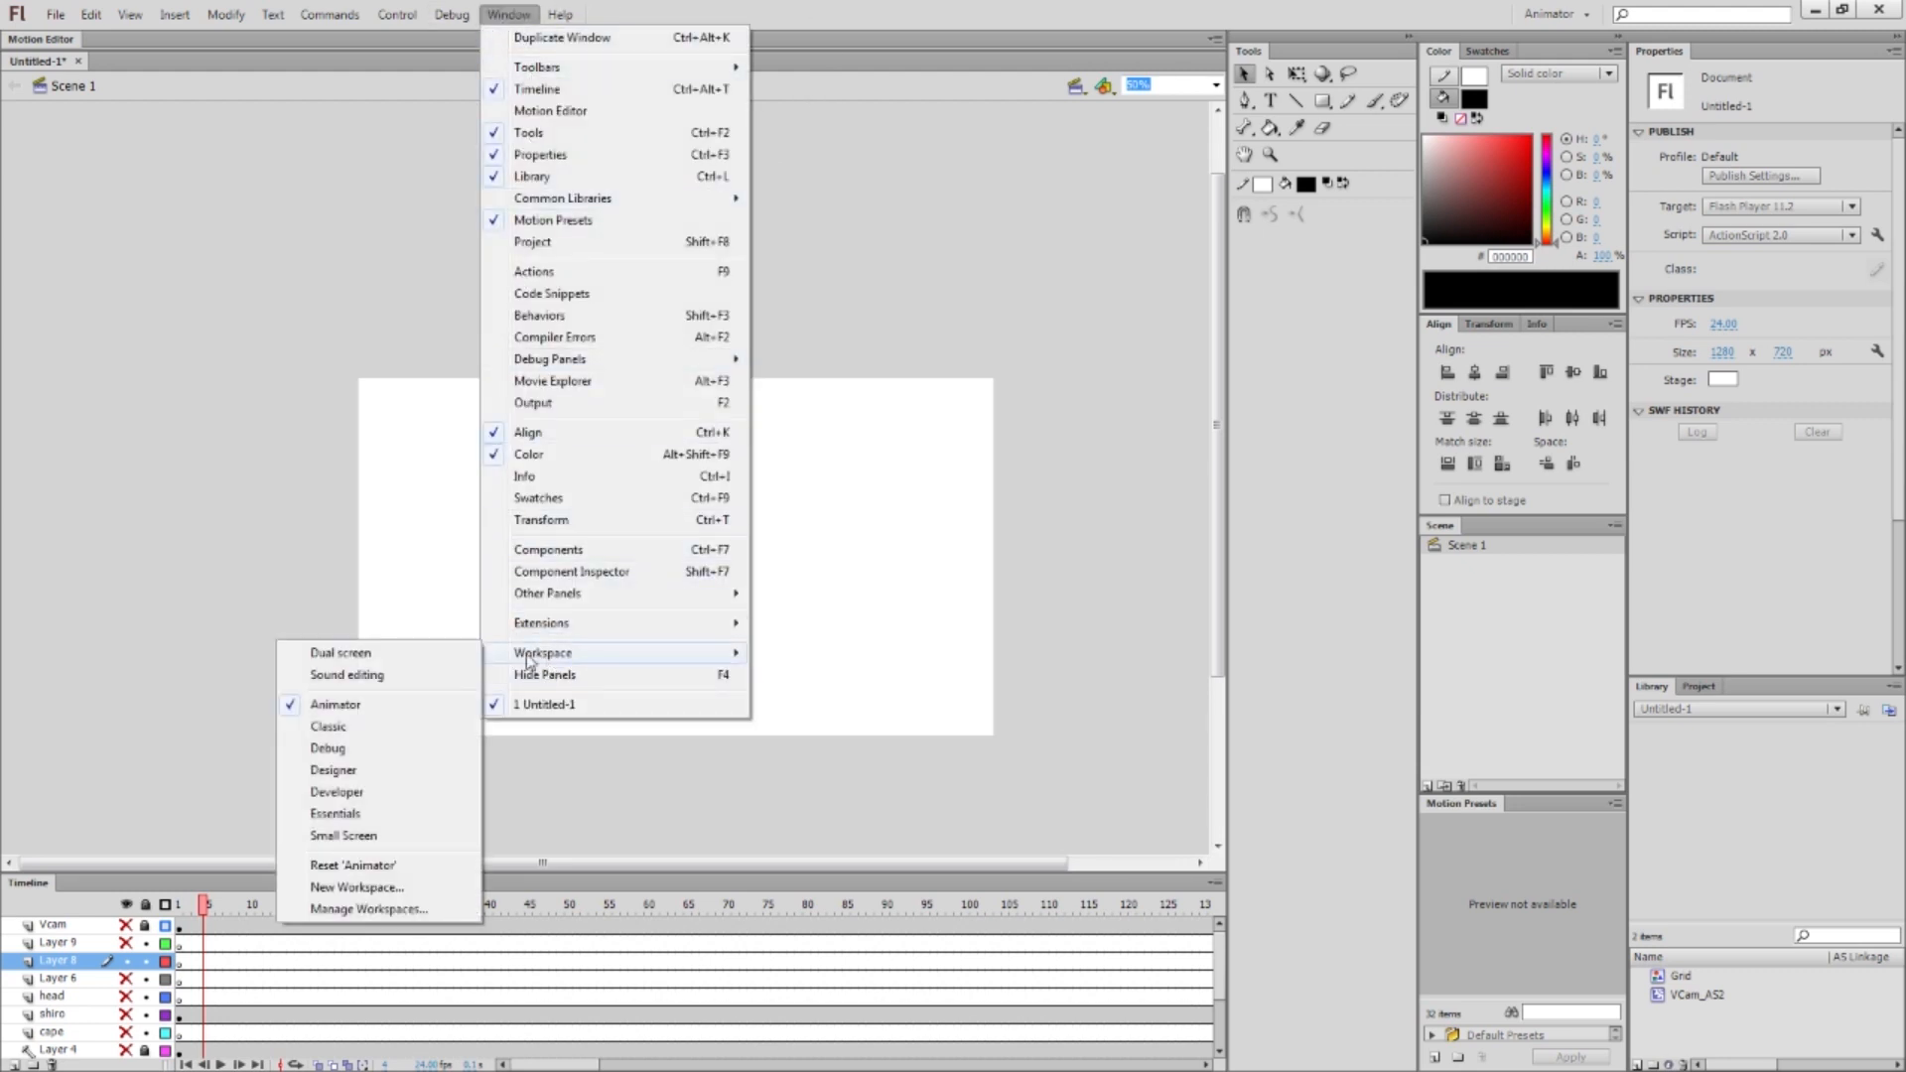
{"action": "left_click", "coordinate": [368, 657]}
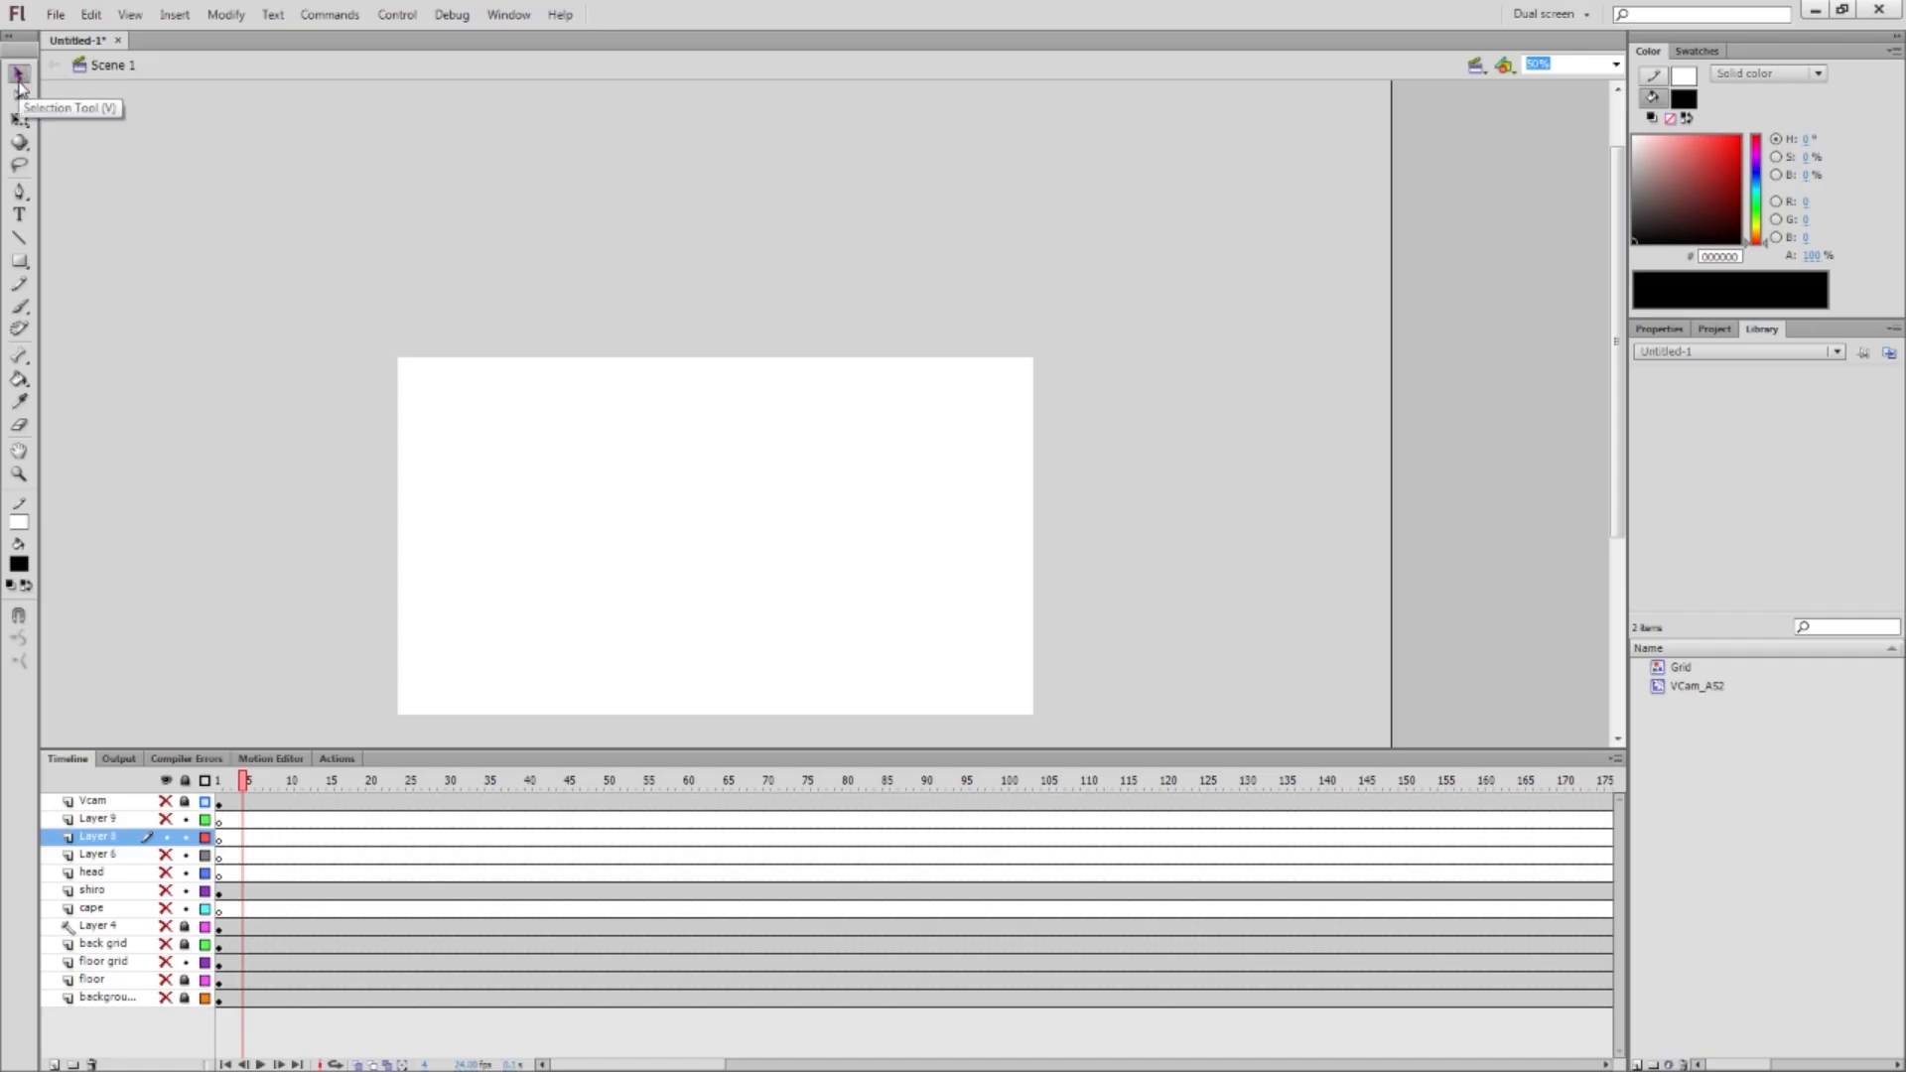
Paint the face's head outline and a dot eye with the Brush tool
{"action": "key", "text": "v"}
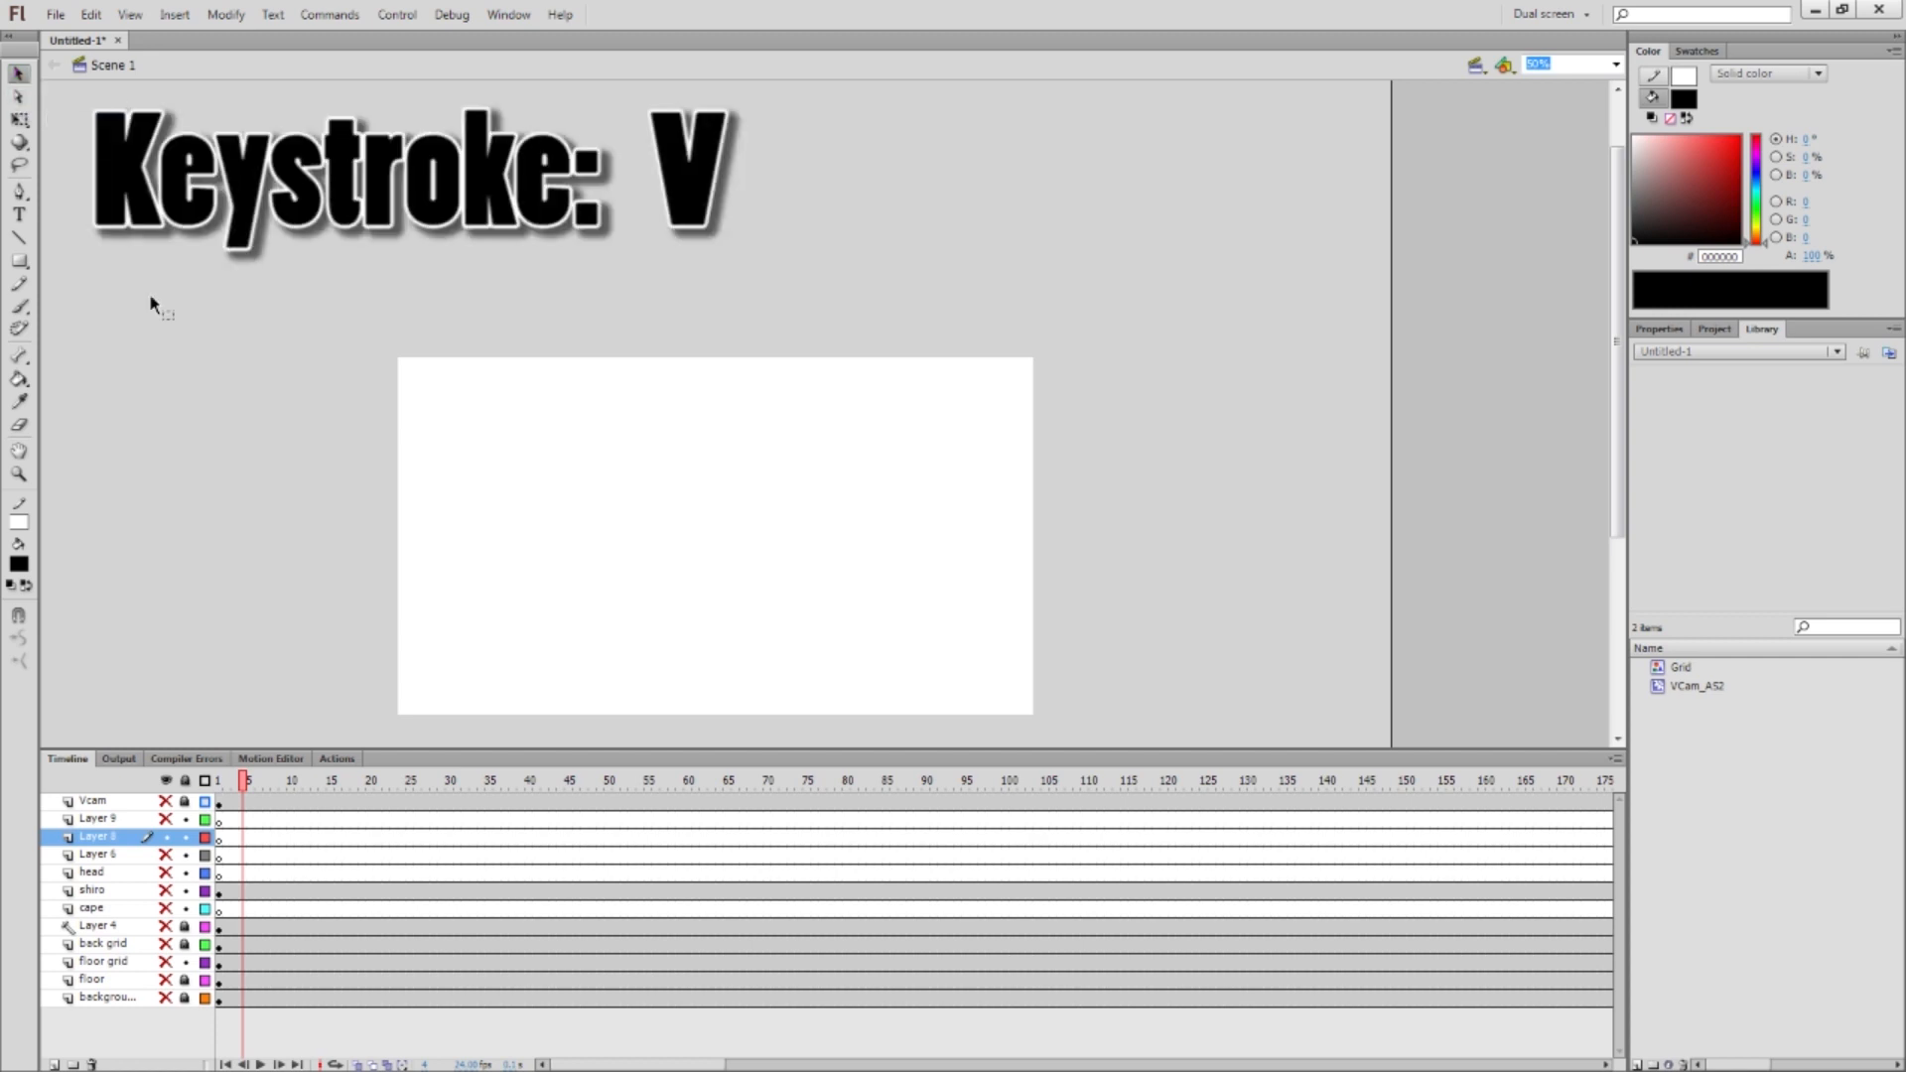
{"action": "key", "text": "b"}
{"action": "mouse_move", "coordinate": [639, 386]}
{"action": "left_mouse_down"}
{"action": "mouse_move", "coordinate": [527, 479]}
{"action": "mouse_move", "coordinate": [563, 401]}
{"action": "mouse_move", "coordinate": [627, 395]}
{"action": "mouse_move", "coordinate": [566, 452]}
{"action": "mouse_move", "coordinate": [566, 491]}
{"action": "mouse_move", "coordinate": [616, 447]}
{"action": "left_mouse_up"}
{"action": "left_click", "coordinate": [579, 430]}
Select and move the head outline, then undo the move to restore it
{"action": "key", "text": "v"}
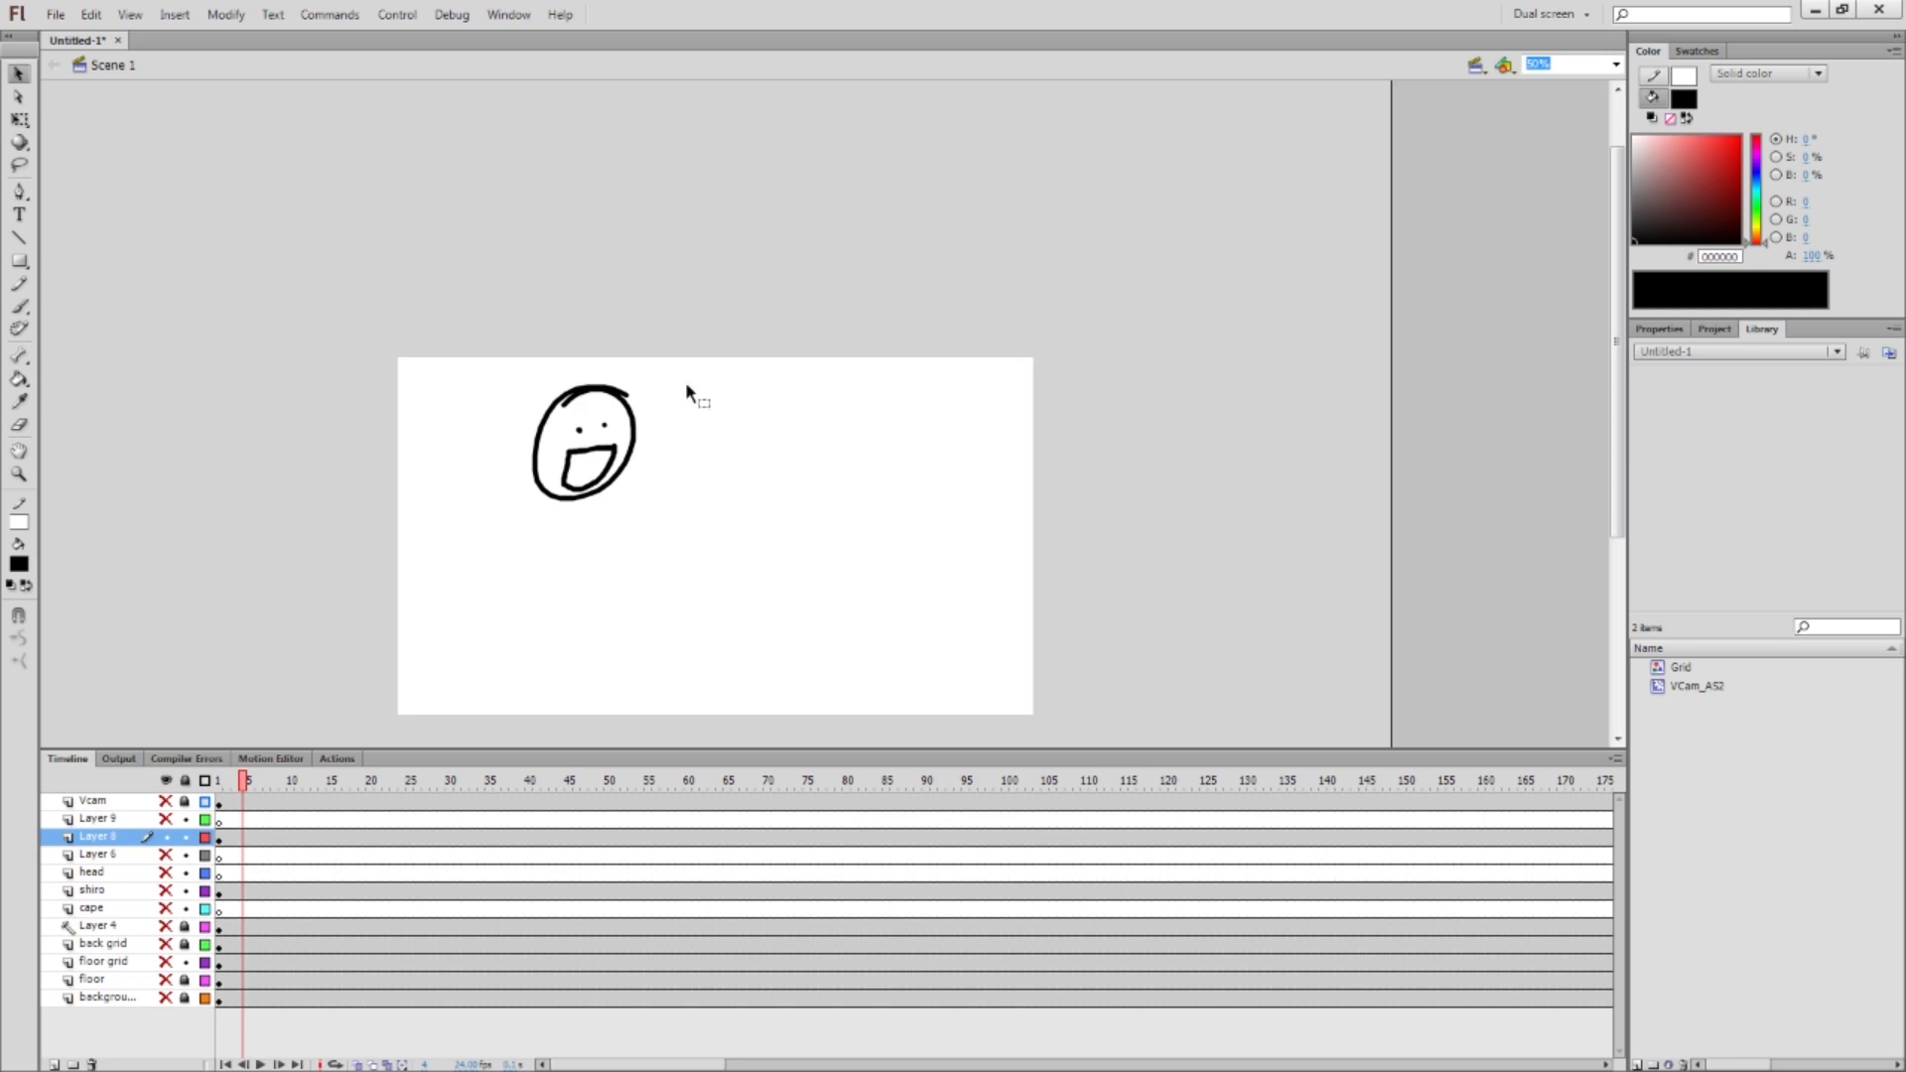
{"action": "key", "text": "ctrl+a"}
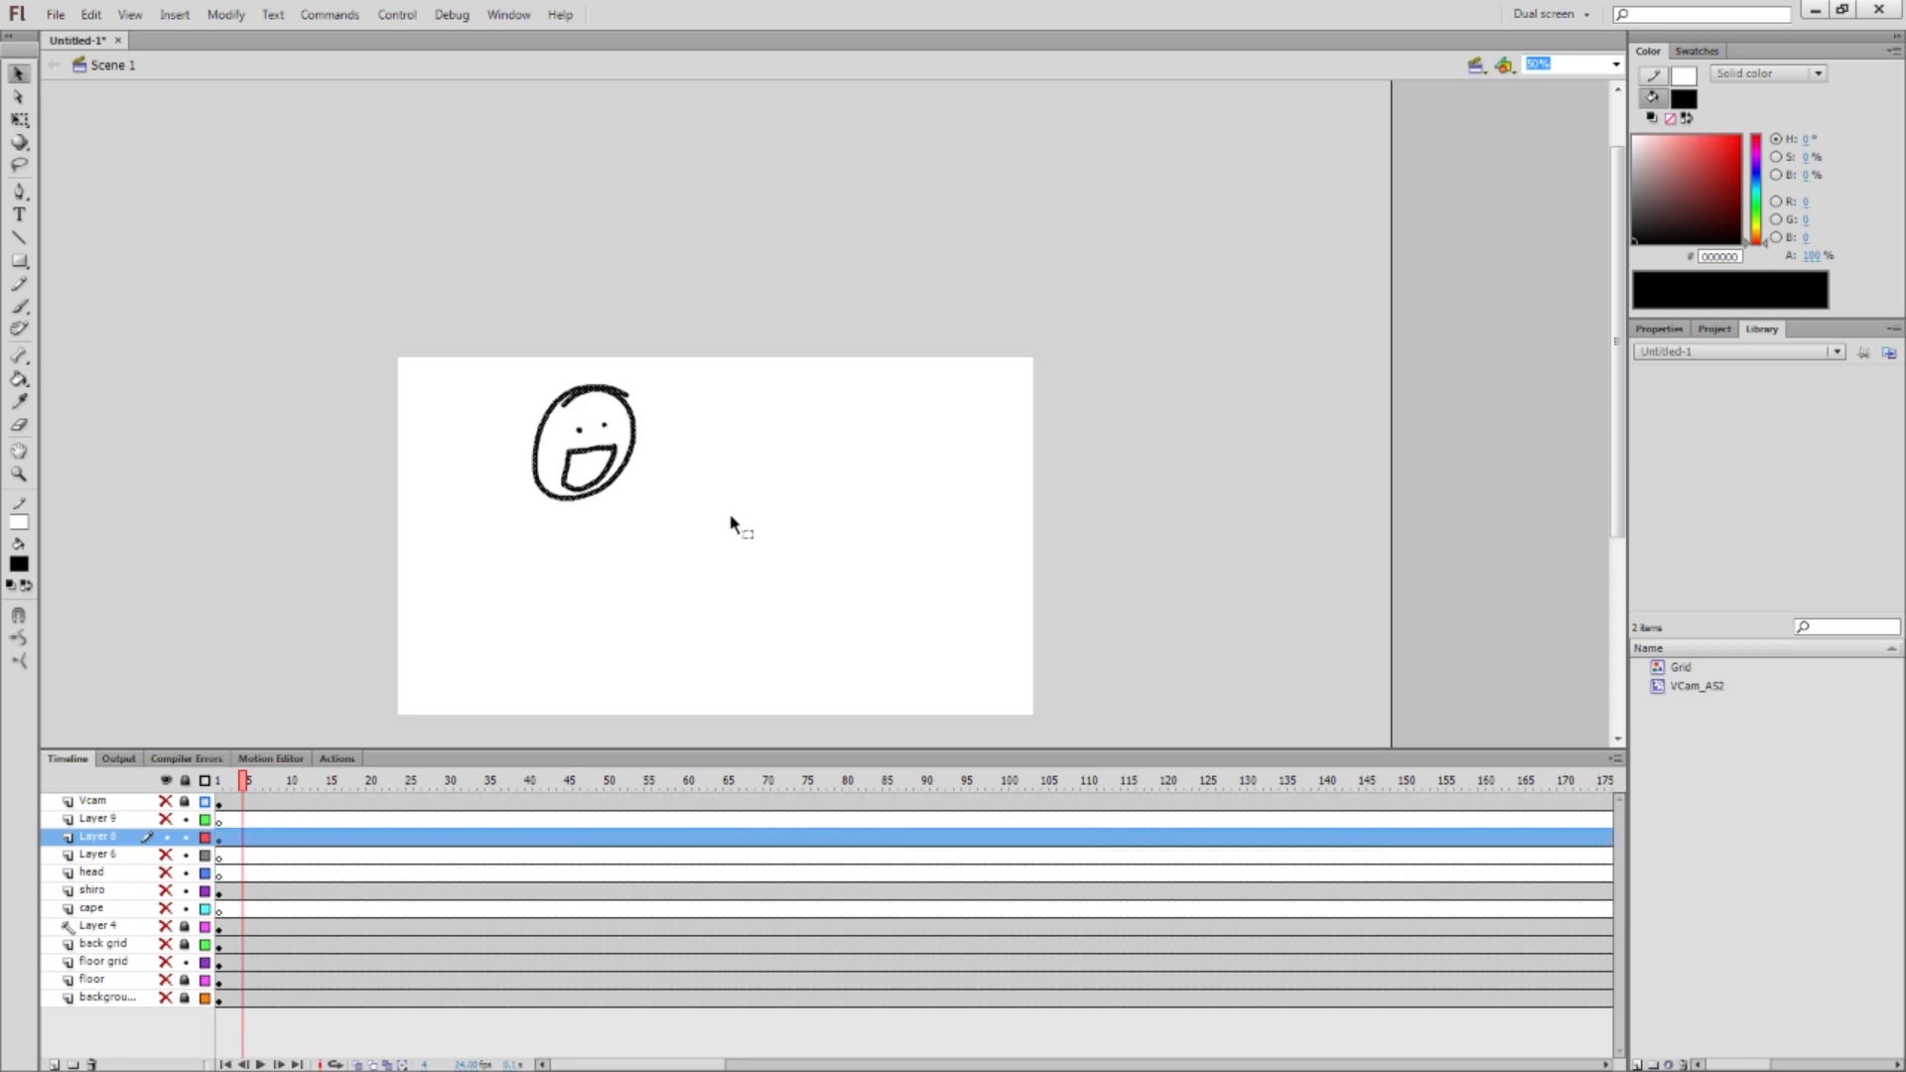
{"action": "left_click", "coordinate": [770, 350]}
{"action": "left_click", "coordinate": [614, 409]}
{"action": "left_click", "coordinate": [542, 373]}
{"action": "left_click", "coordinate": [585, 395]}
{"action": "left_click_drag", "start_coordinate": [591, 394], "coordinate": [695, 551]}
{"action": "left_click", "coordinate": [723, 402]}
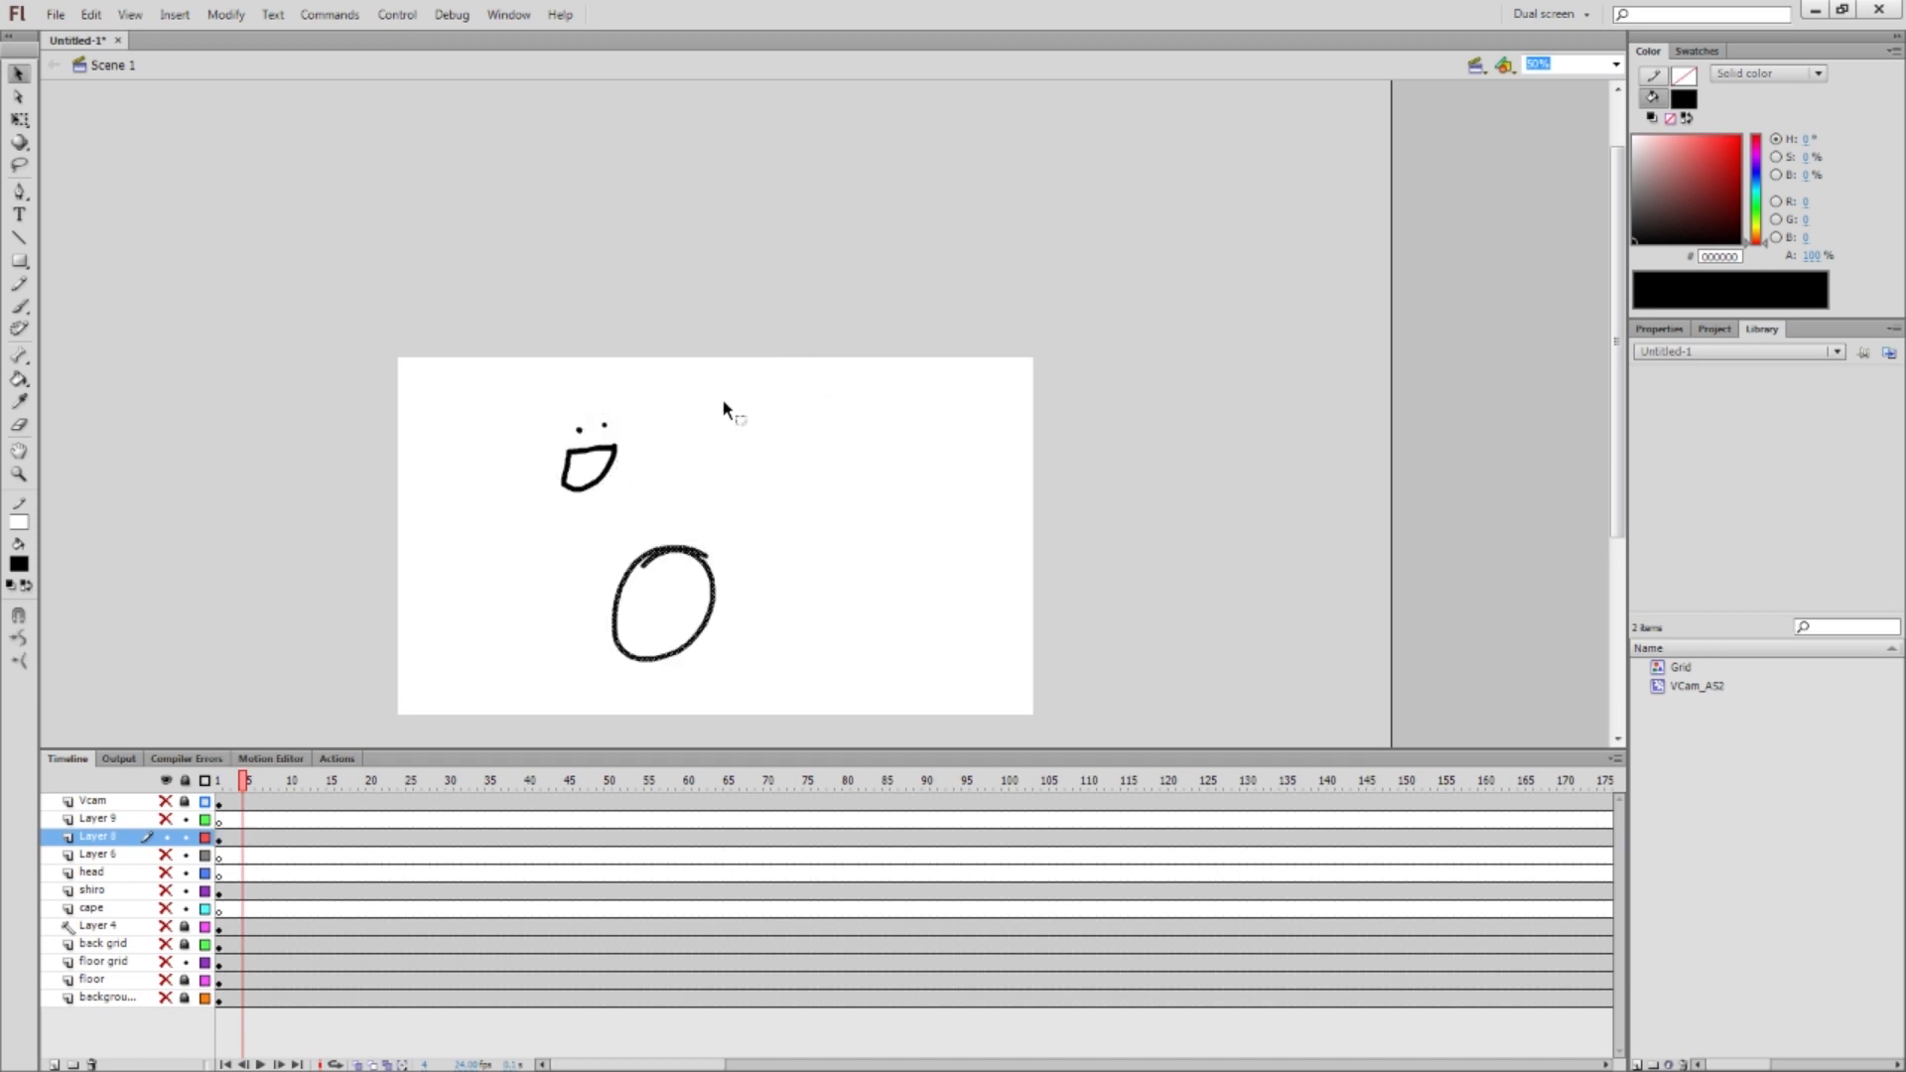
{"action": "key", "text": "ctrl+z"}
{"action": "key", "text": "ctrl+z"}
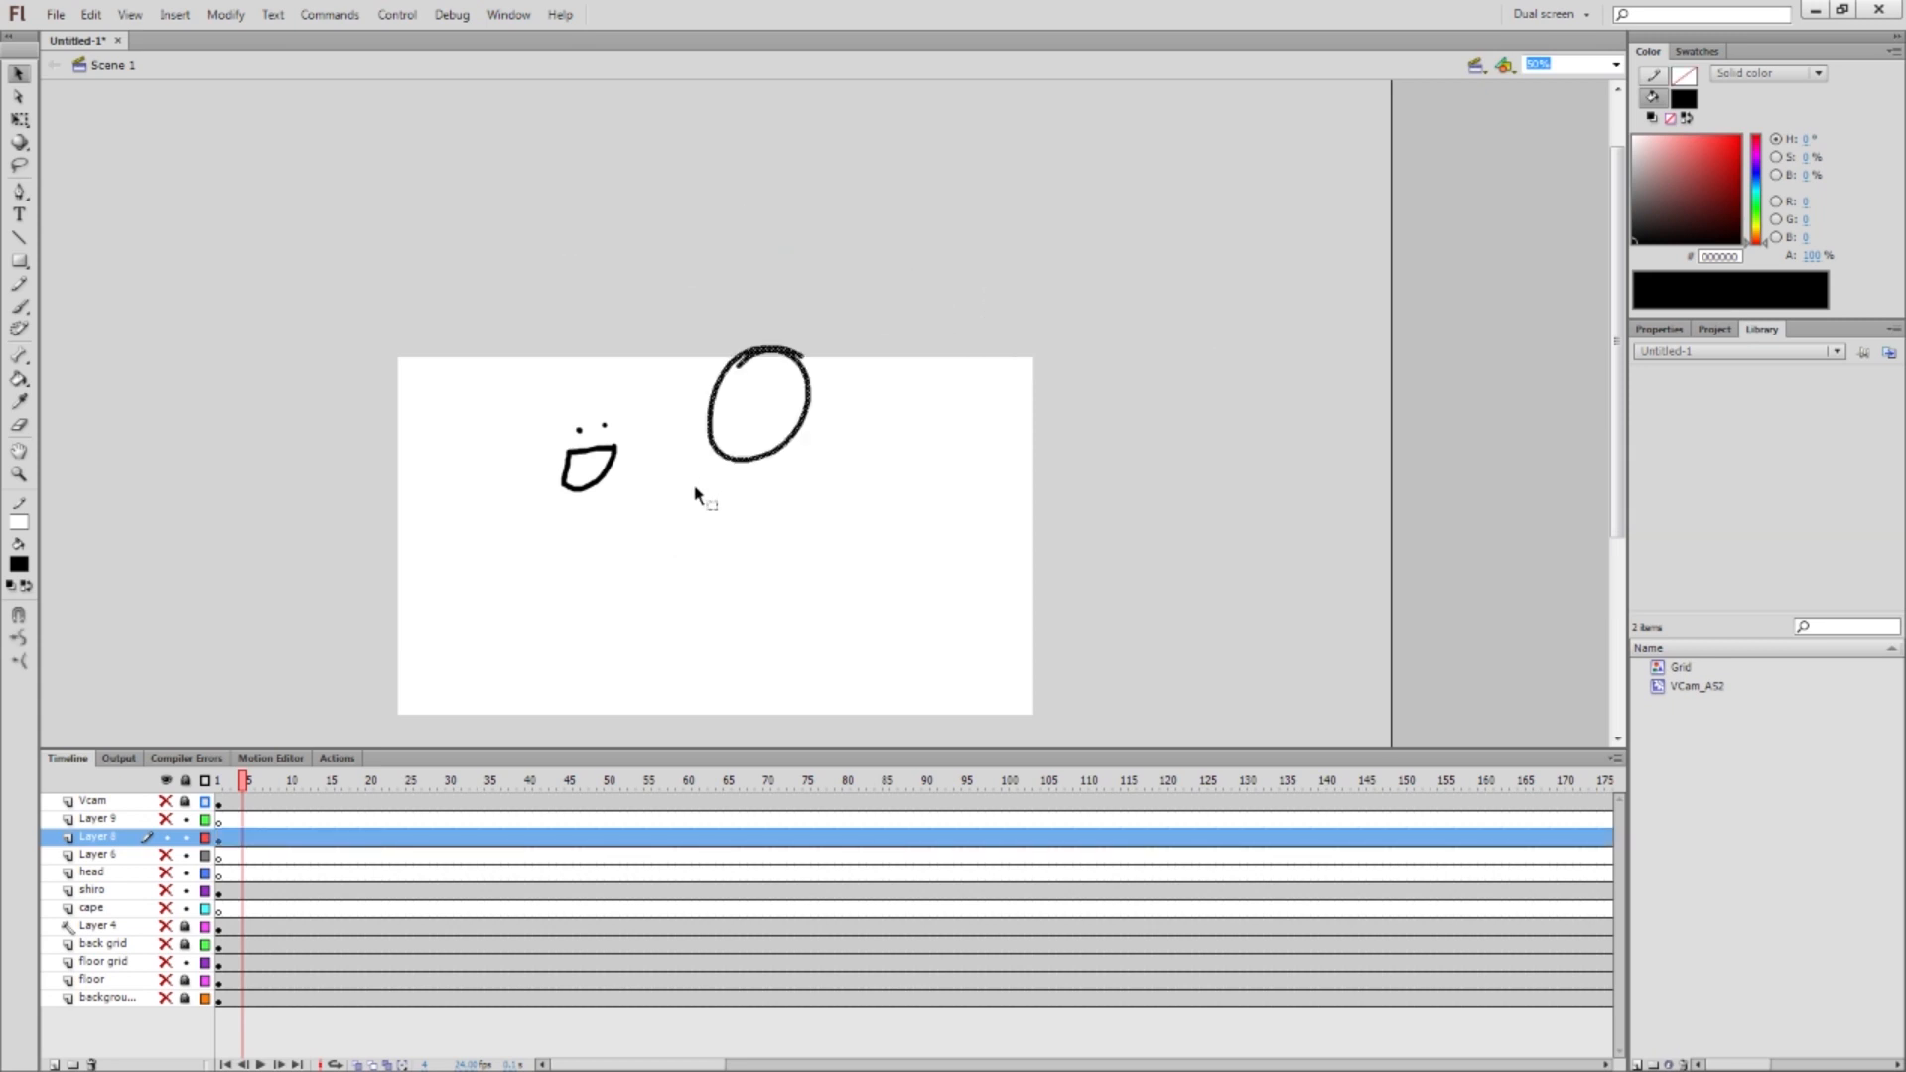
{"action": "key", "text": "ctrl+z"}
{"action": "left_click", "coordinate": [700, 503]}
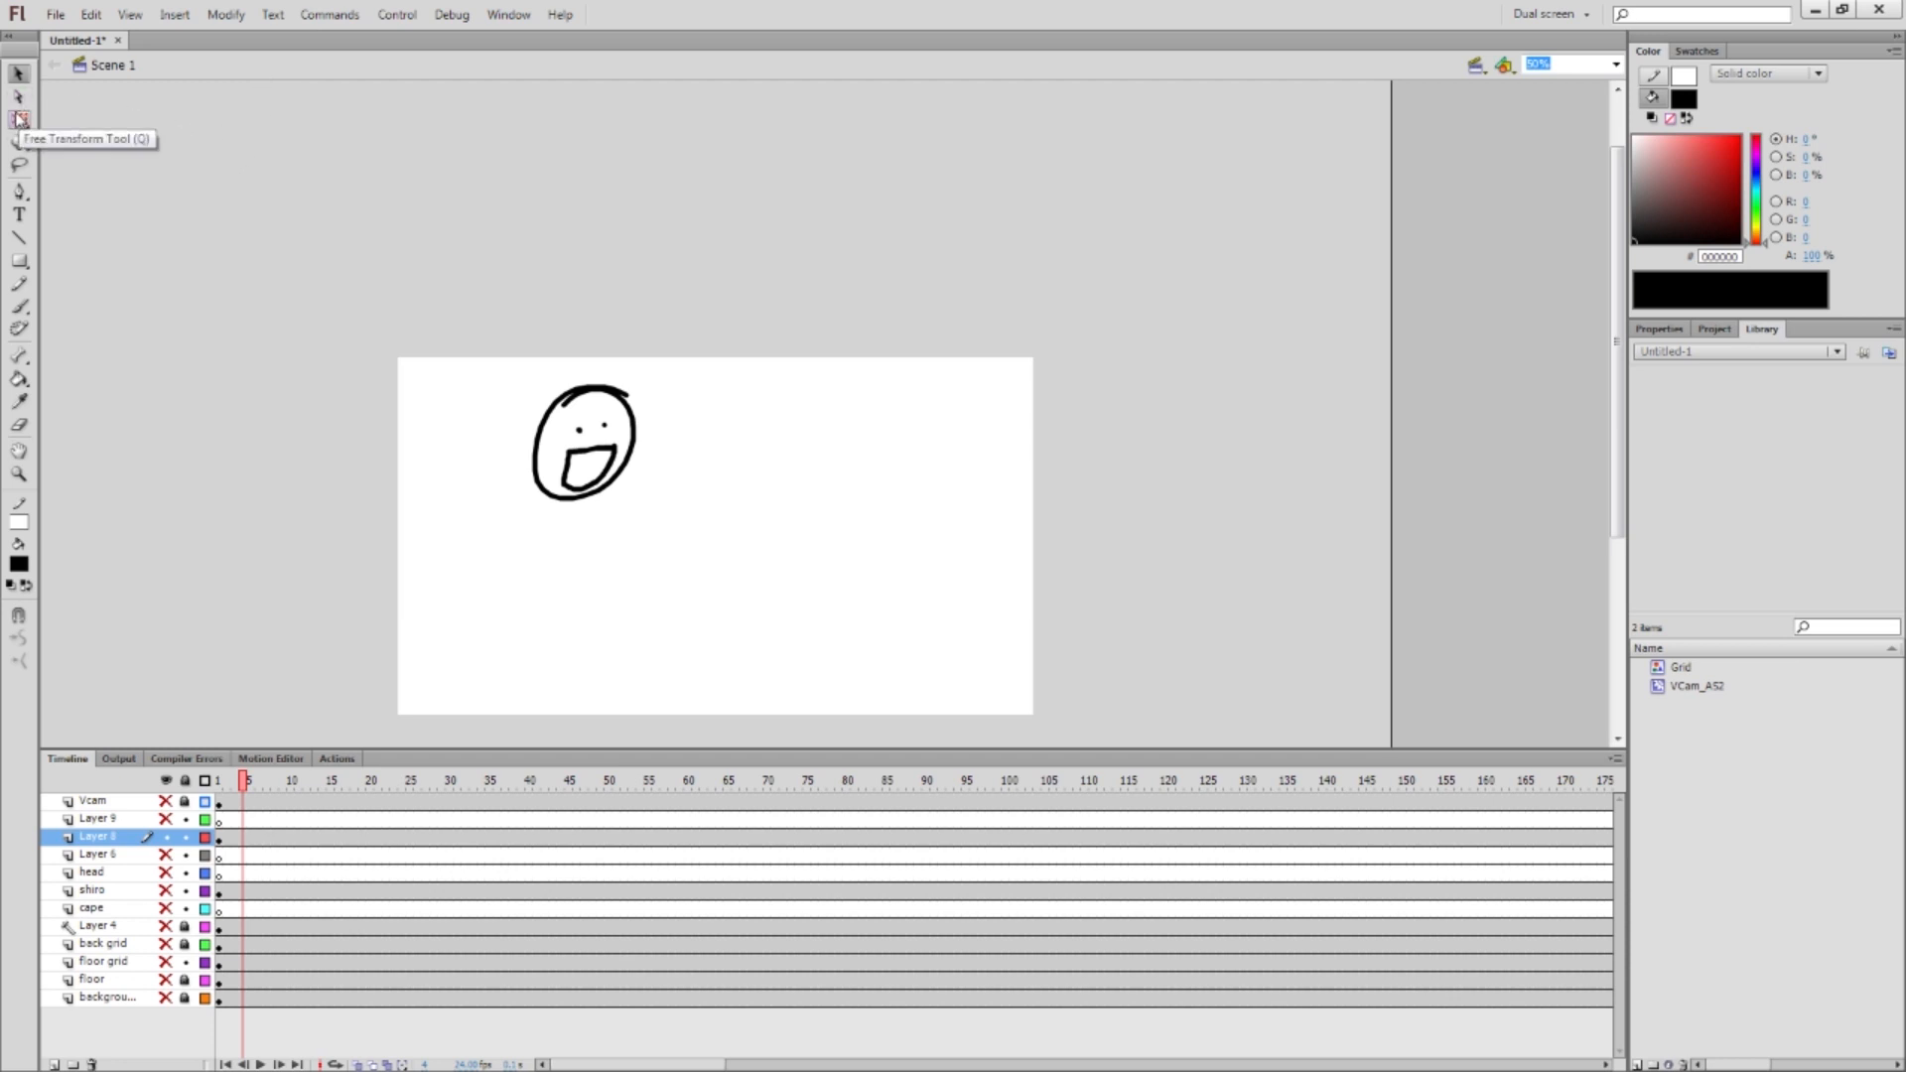
Stretch and enlarge the face with Free Transform, undoing each change
{"action": "key", "text": "q"}
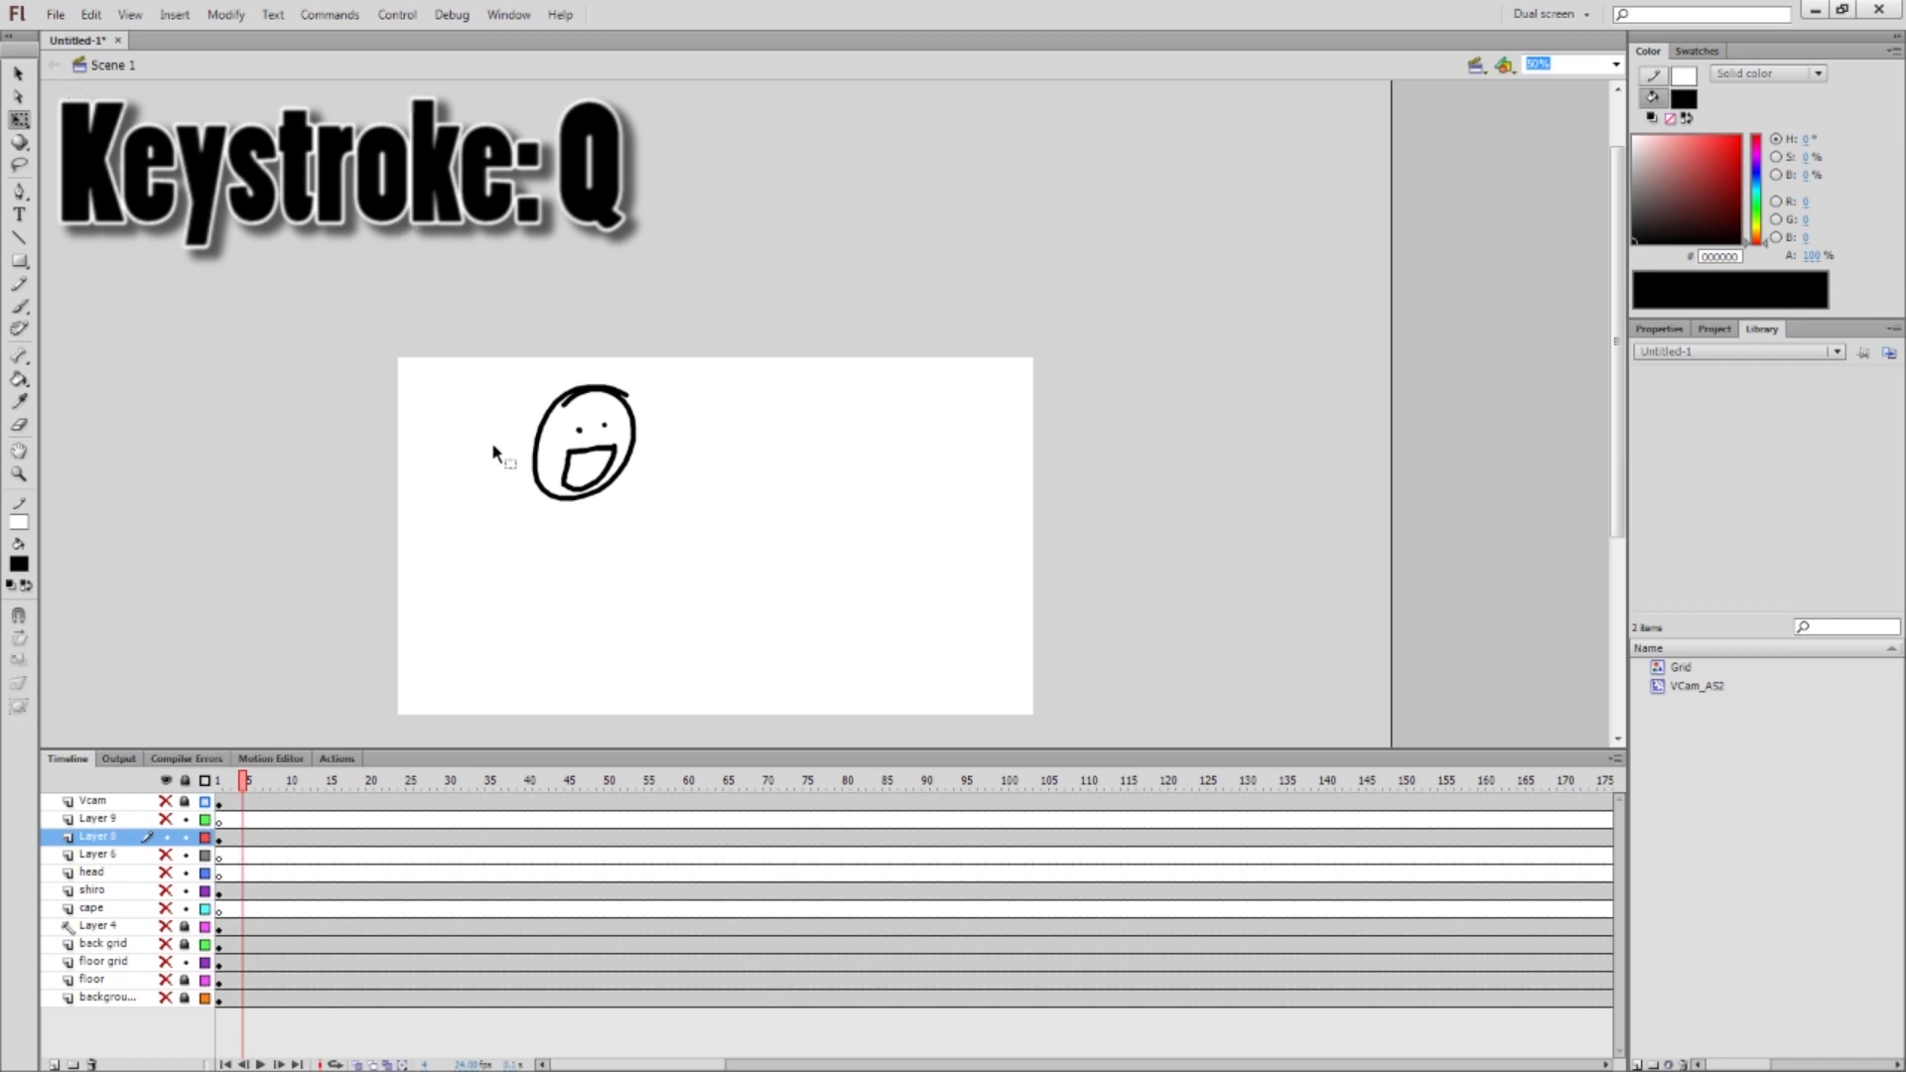
{"action": "left_click", "coordinate": [608, 410]}
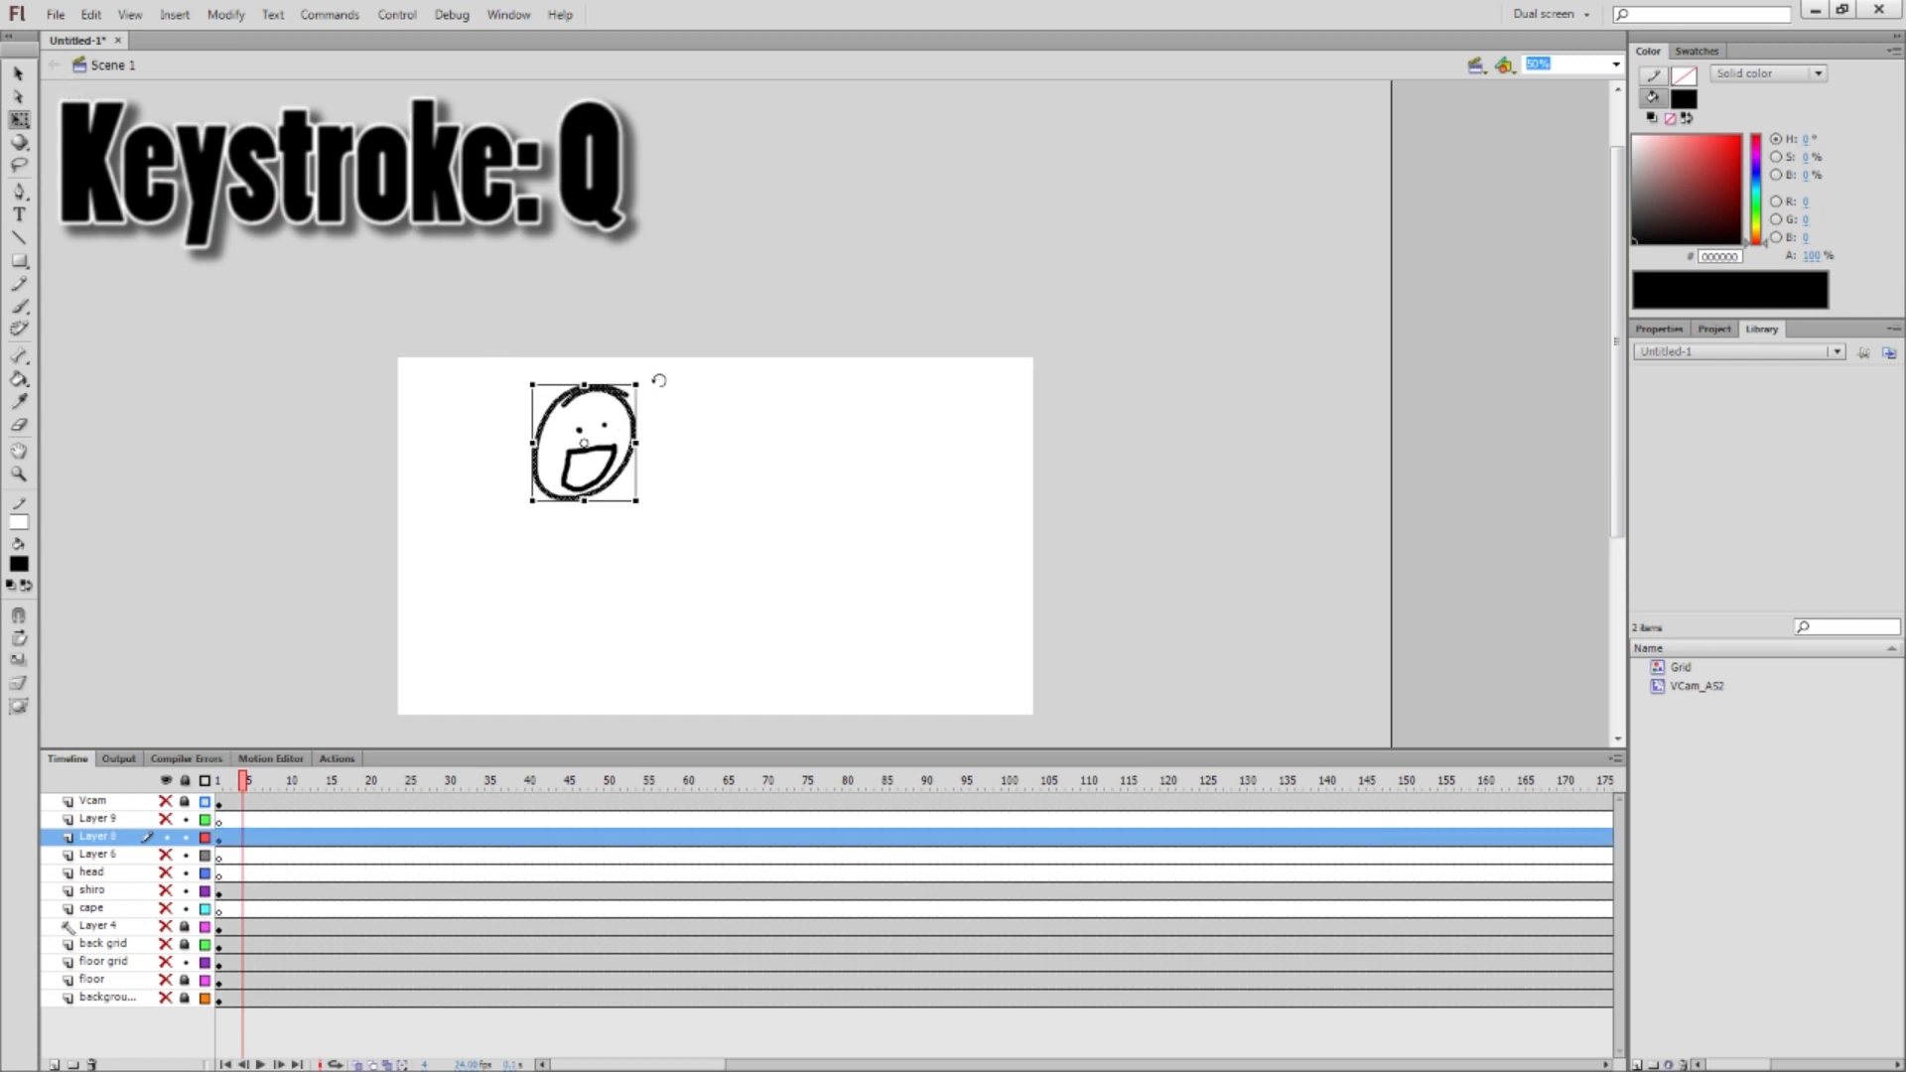
{"action": "left_click_drag", "start_coordinate": [638, 379], "coordinate": [897, 367]}
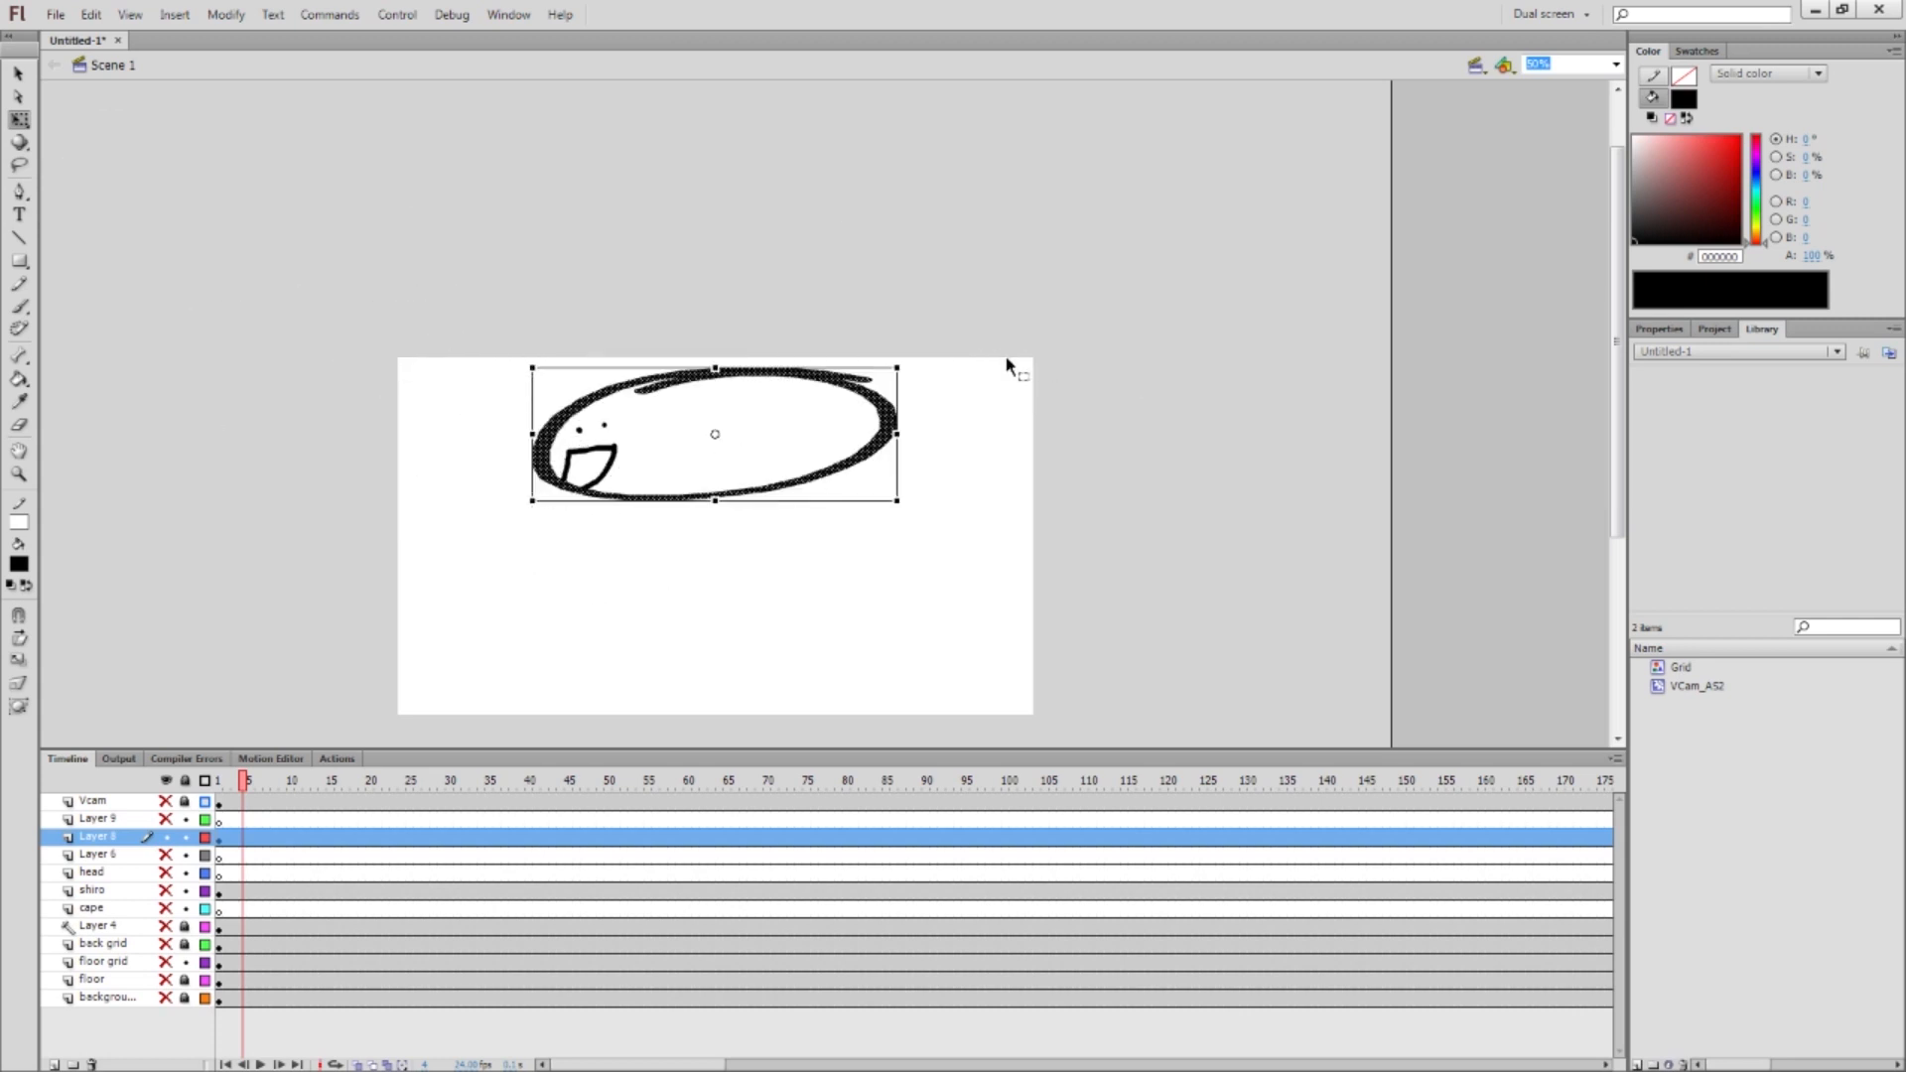
{"action": "key", "text": "ctrl+z"}
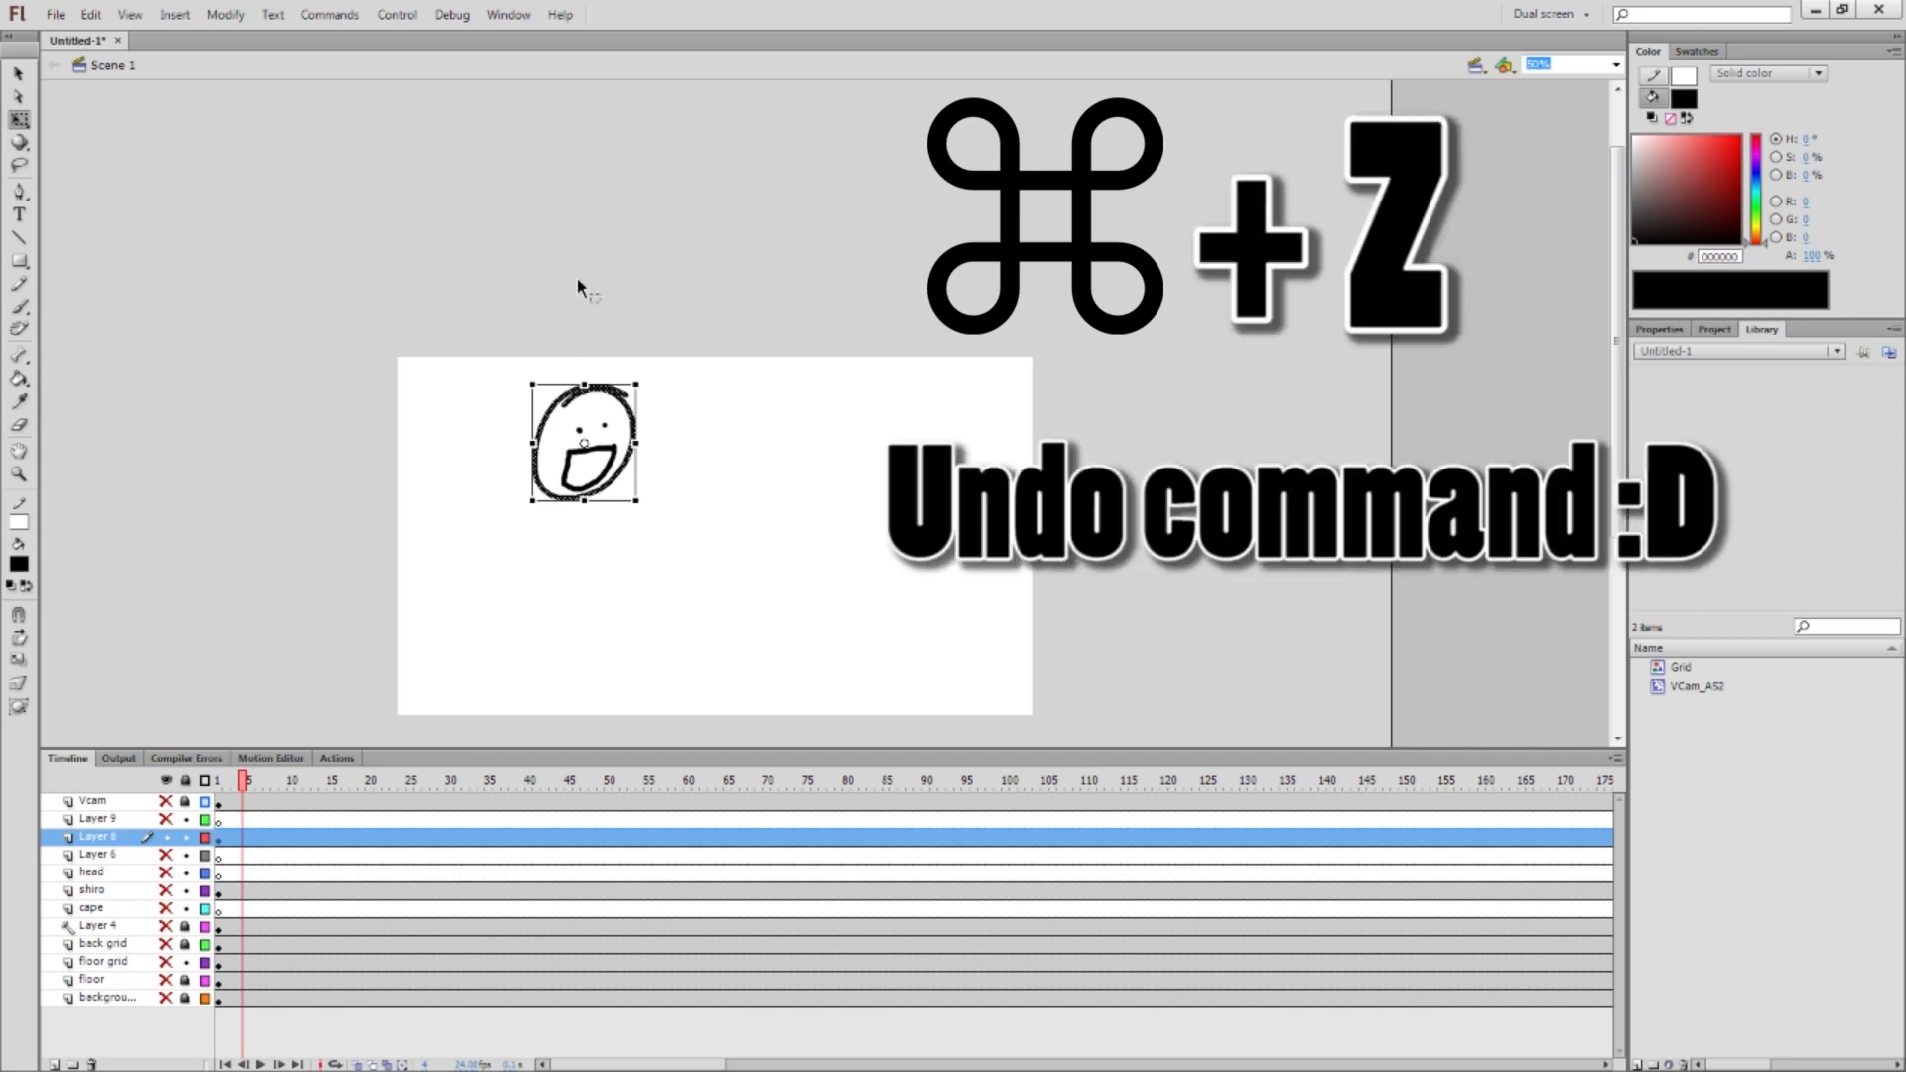
{"action": "mouse_move", "coordinate": [639, 381]}
{"action": "left_mouse_down"}
{"action": "mouse_move", "coordinate": [968, 109]}
{"action": "mouse_move", "coordinate": [694, 297]}
{"action": "left_mouse_up"}
{"action": "key", "text": "ctrl+z"}
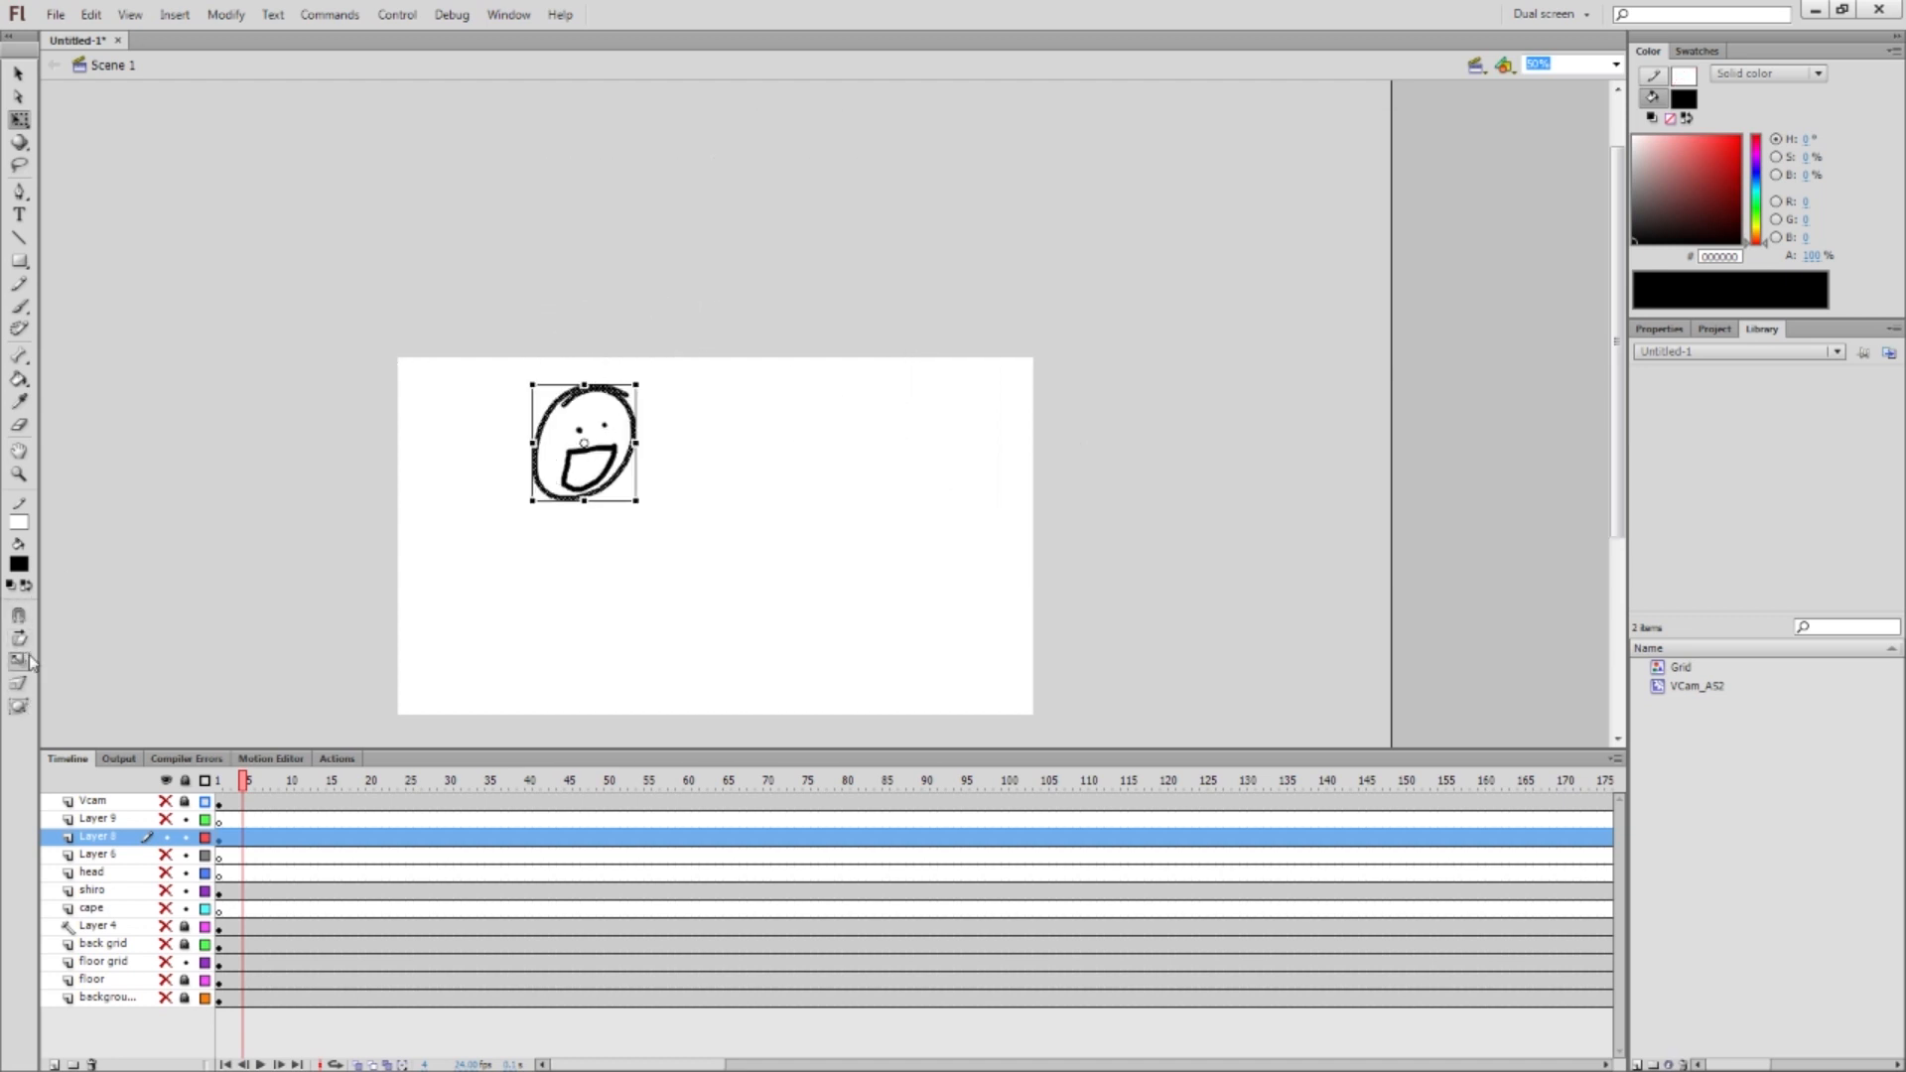
Distort the head outline into a star shape with the Envelope option
{"action": "left_click", "coordinate": [20, 706]}
{"action": "left_click_drag", "start_coordinate": [532, 444], "coordinate": [482, 434]}
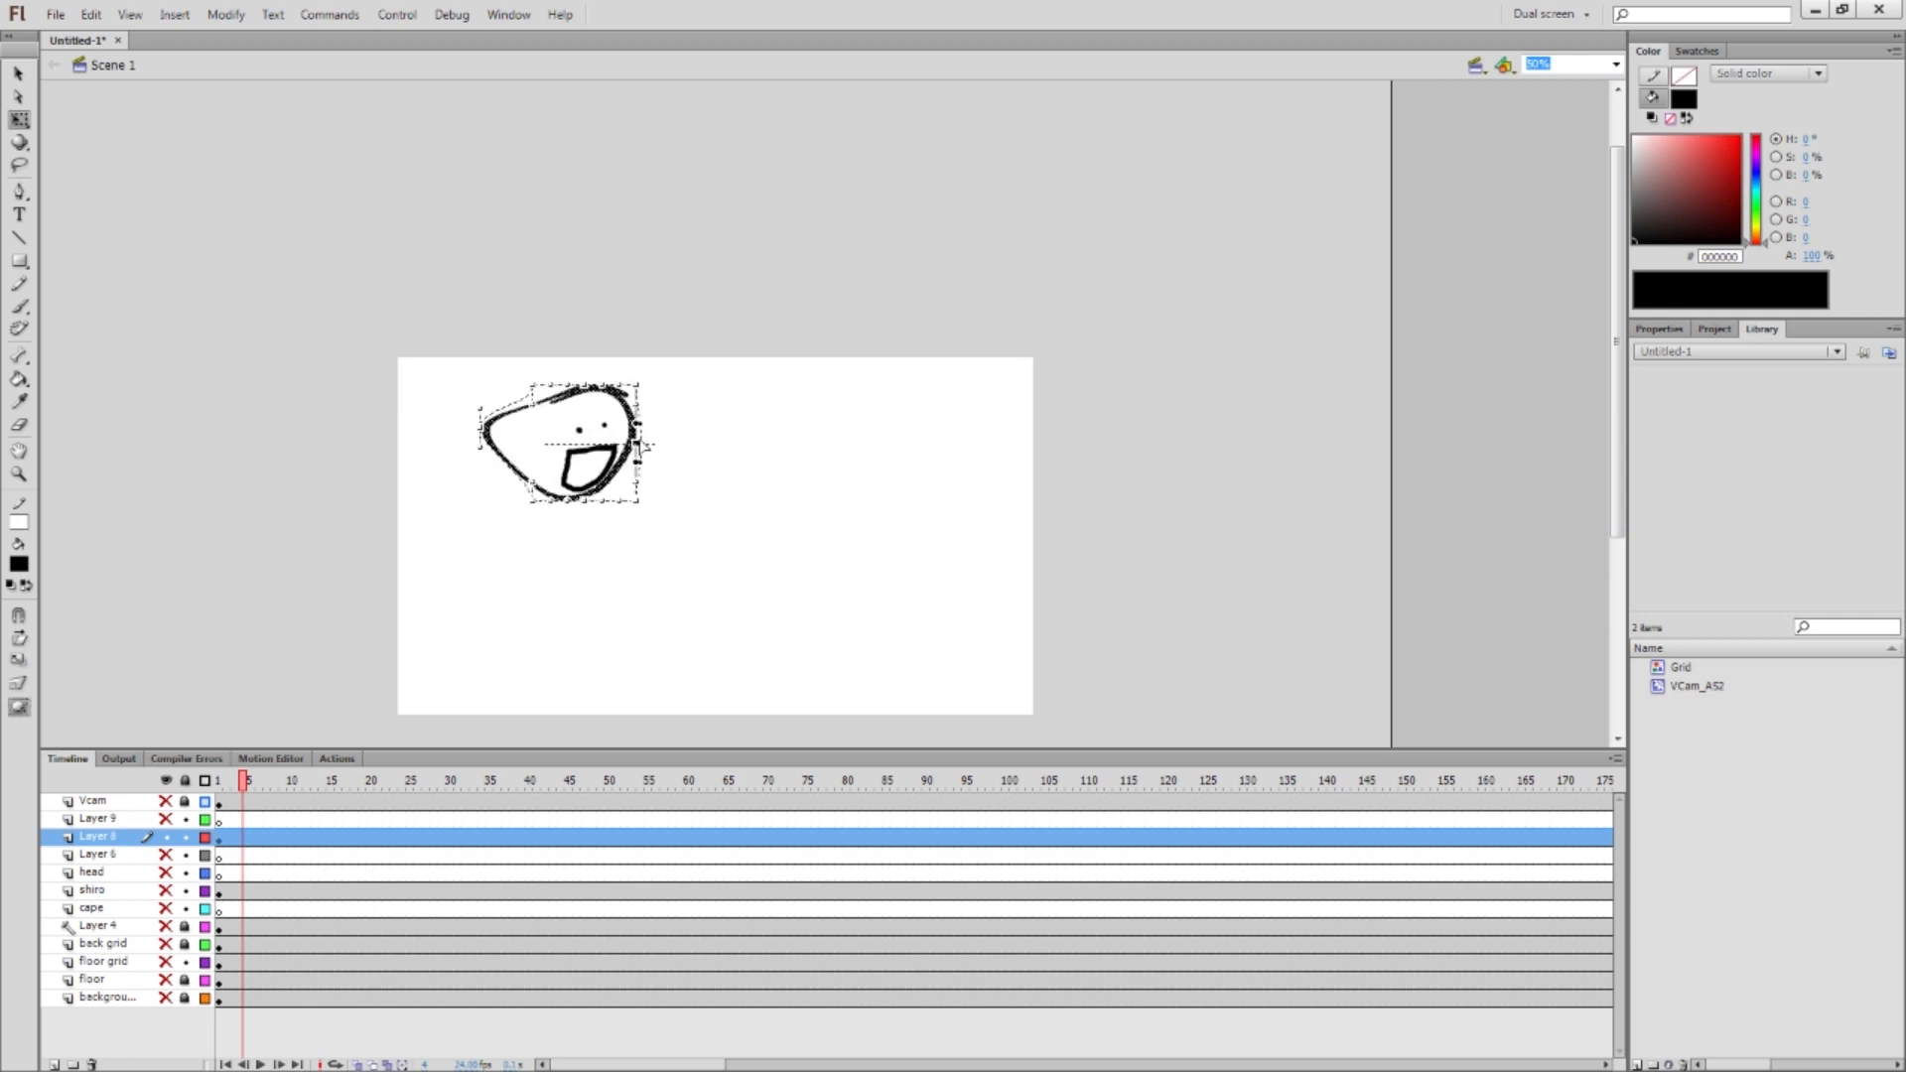
{"action": "left_click_drag", "start_coordinate": [638, 447], "coordinate": [770, 422]}
{"action": "left_click_drag", "start_coordinate": [586, 387], "coordinate": [630, 272]}
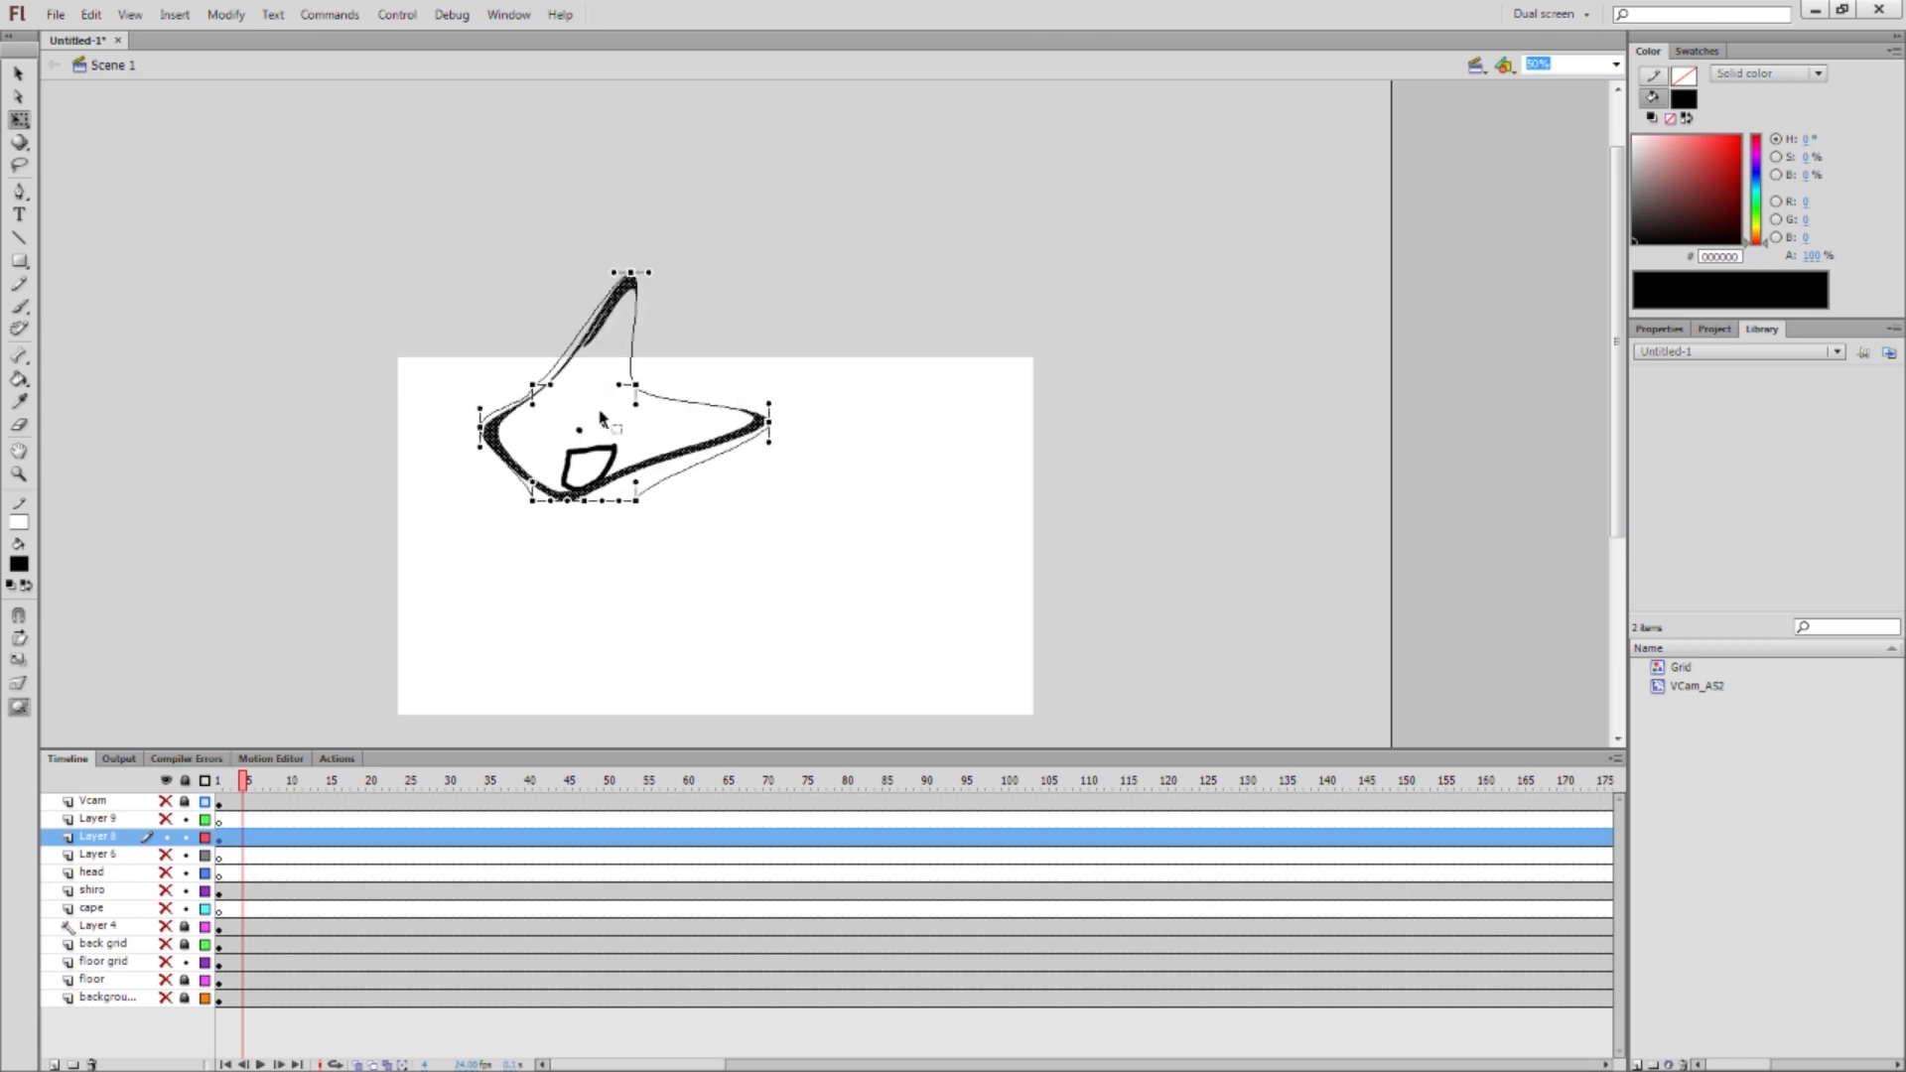
{"action": "left_click_drag", "start_coordinate": [581, 506], "coordinate": [576, 632]}
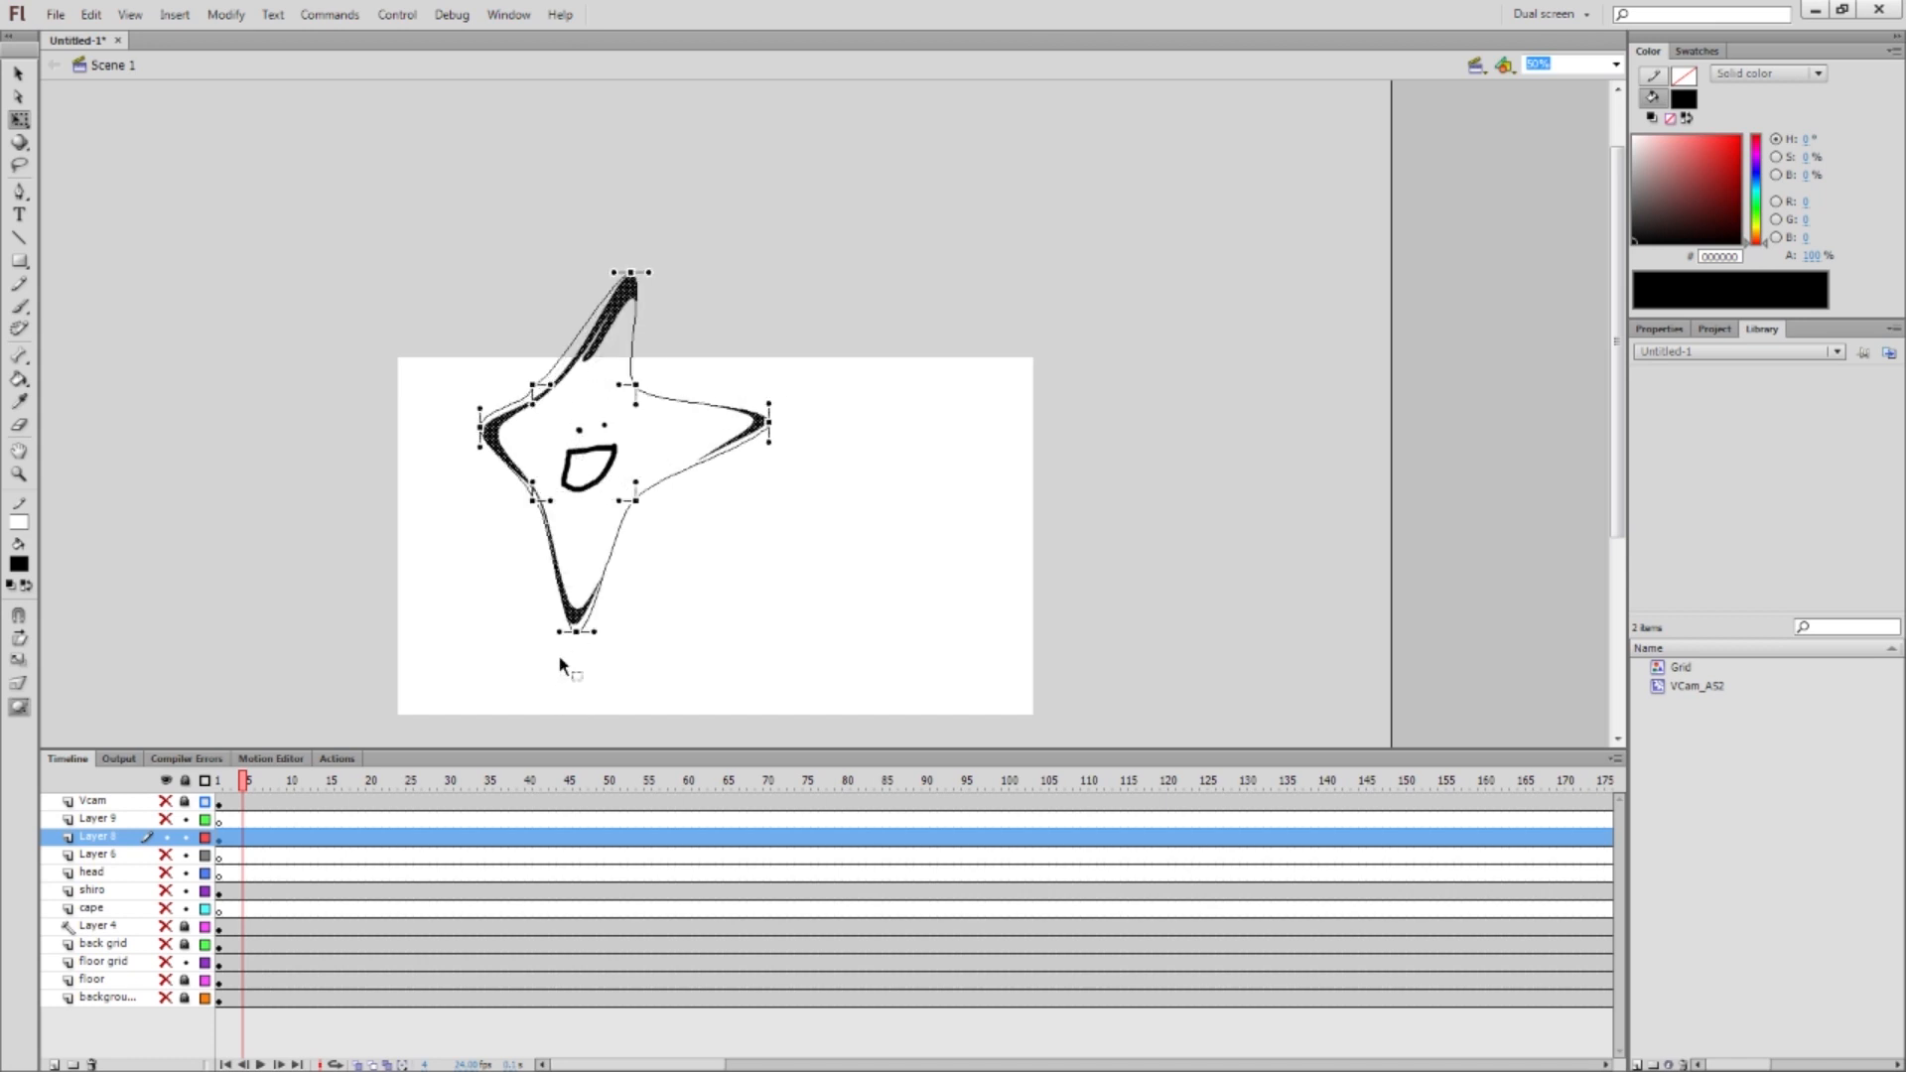
{"action": "left_click_drag", "start_coordinate": [503, 442], "coordinate": [390, 437]}
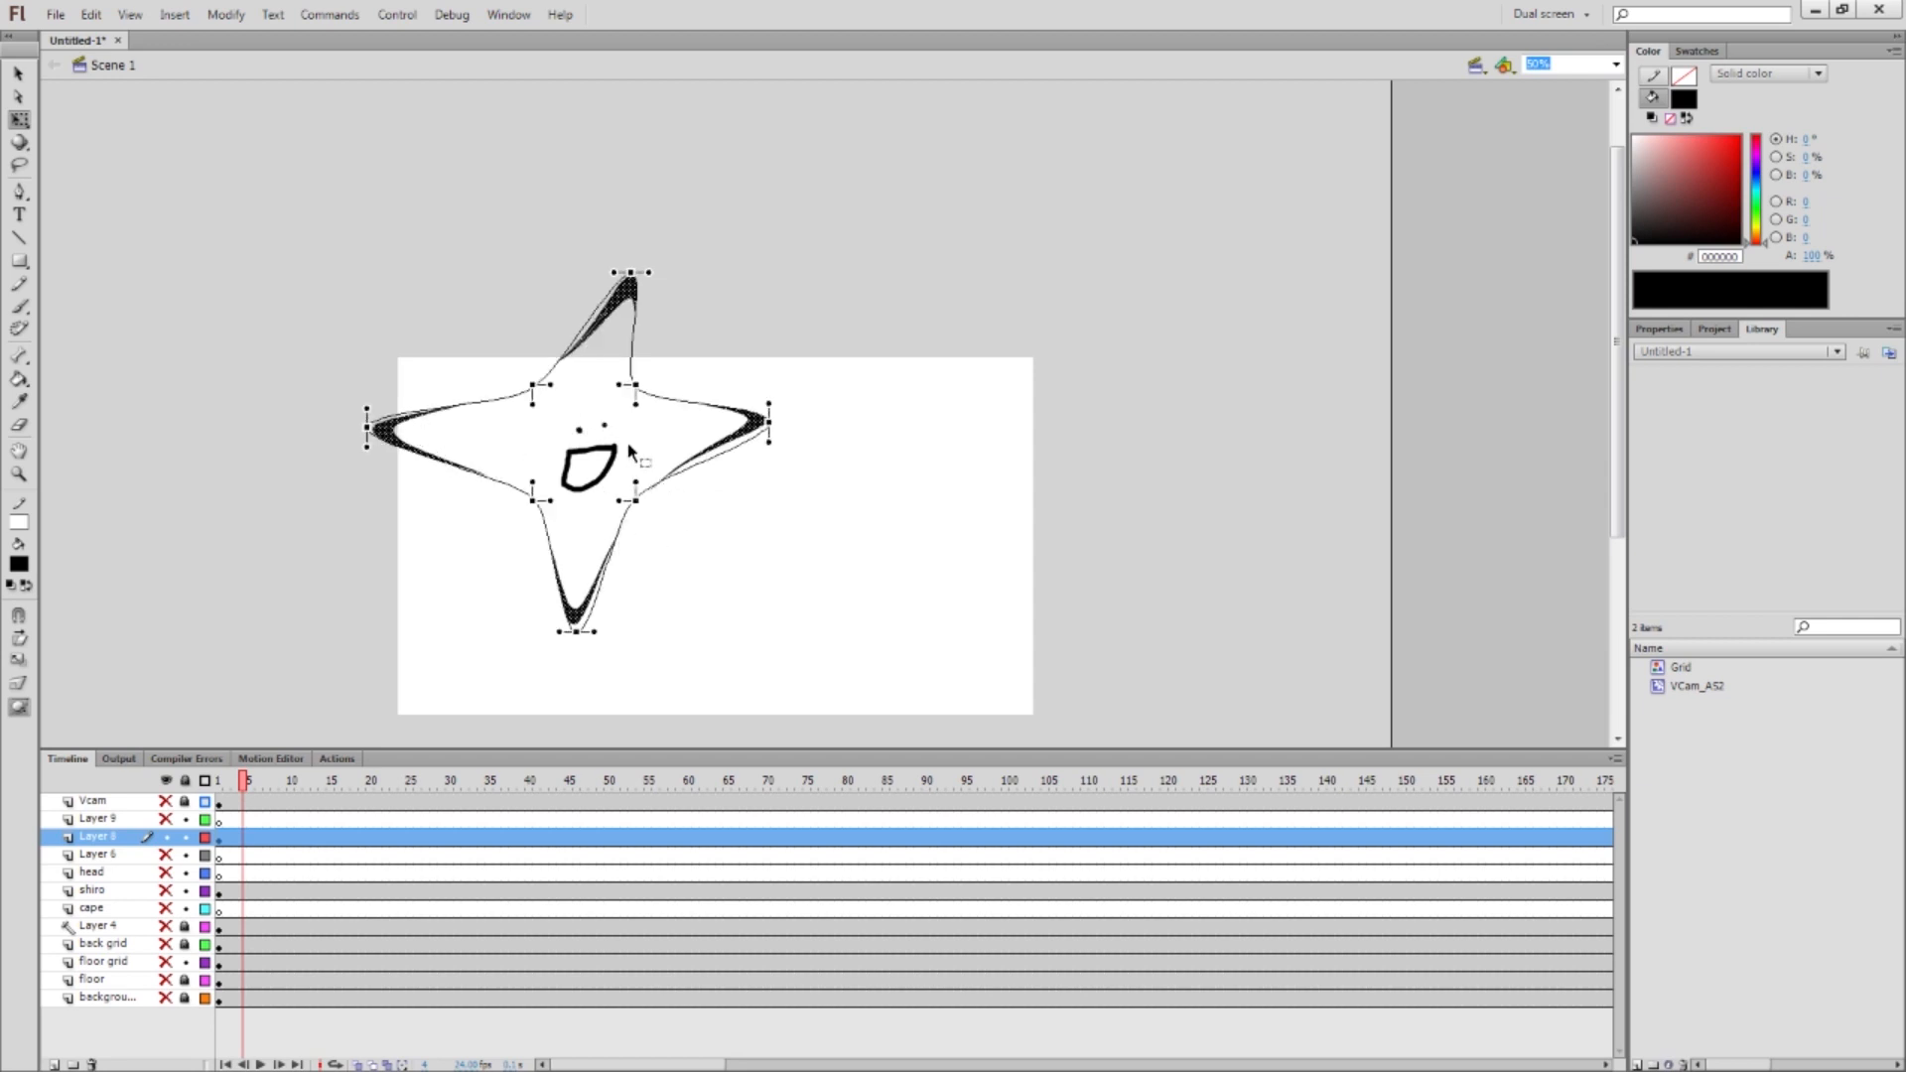
Delete the star-shaped head outline, leaving the eyes and mouth
{"action": "key", "text": "Delete"}
{"action": "left_click_drag", "start_coordinate": [690, 376], "coordinate": [482, 537]}
{"action": "left_click", "coordinate": [526, 536]}
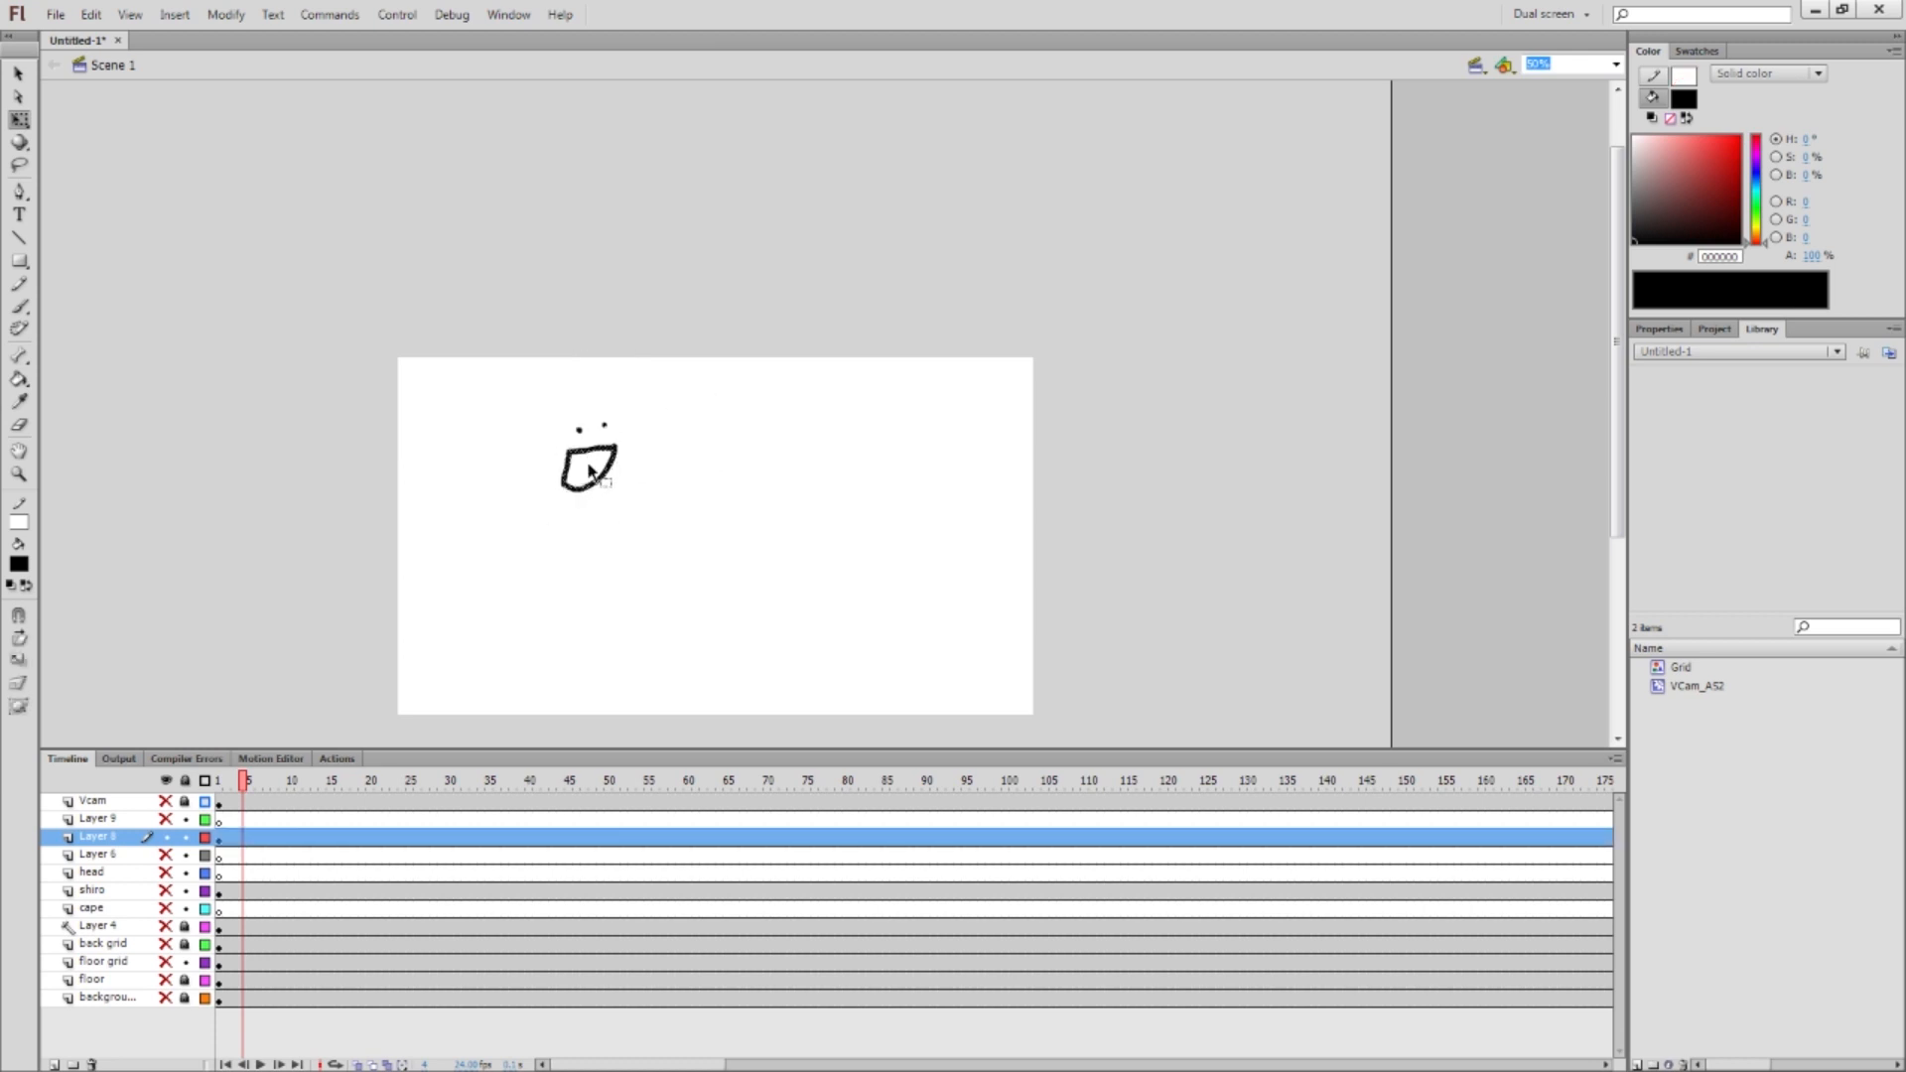
Try lasso-selecting the face features while zooming in and back out
{"action": "left_click", "coordinate": [20, 165]}
{"action": "key", "text": "l"}
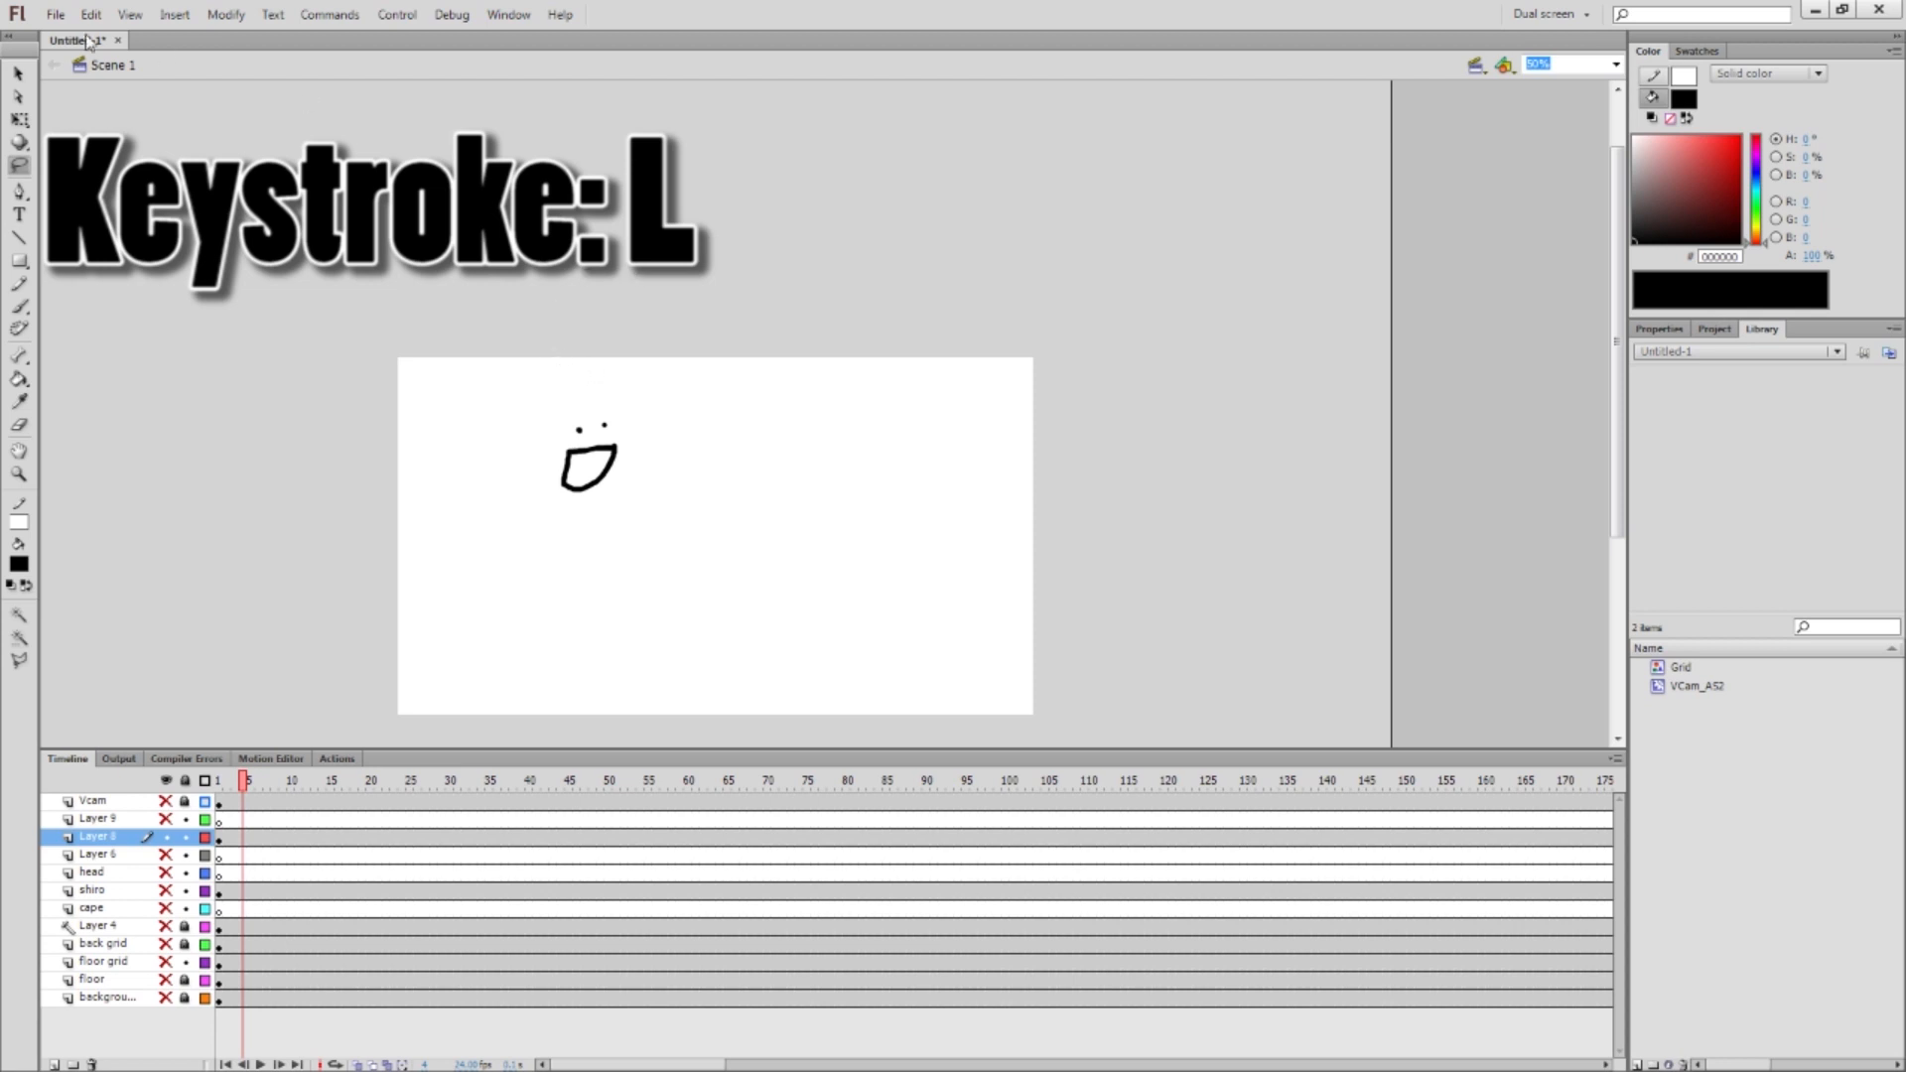
{"action": "mouse_move", "coordinate": [596, 403]}
{"action": "left_mouse_down"}
{"action": "mouse_move", "coordinate": [494, 473]}
{"action": "mouse_move", "coordinate": [581, 564]}
{"action": "mouse_move", "coordinate": [705, 488]}
{"action": "mouse_move", "coordinate": [702, 432]}
{"action": "mouse_move", "coordinate": [627, 427]}
{"action": "mouse_move", "coordinate": [672, 425]}
{"action": "left_mouse_up"}
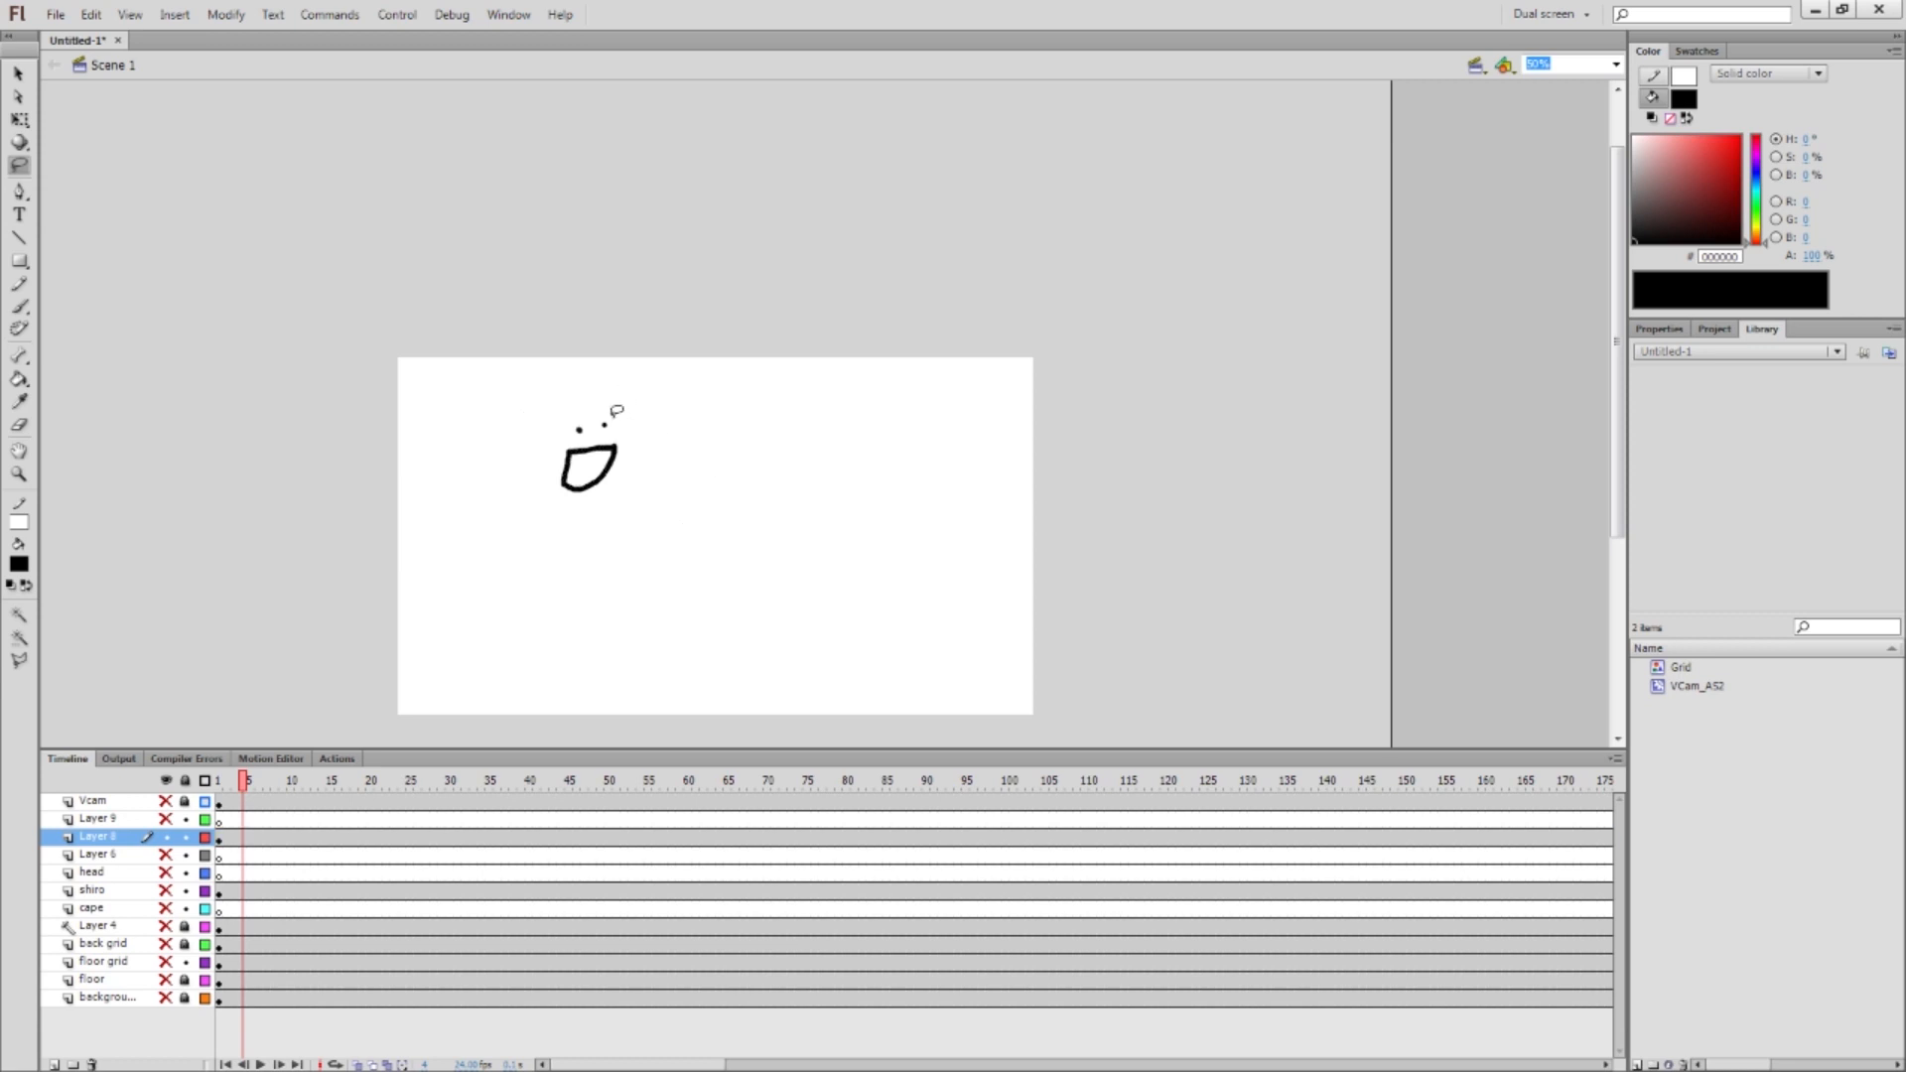
{"action": "mouse_move", "coordinate": [600, 416]}
{"action": "left_mouse_down"}
{"action": "mouse_move", "coordinate": [612, 473]}
{"action": "mouse_move", "coordinate": [628, 437]}
{"action": "left_mouse_up"}
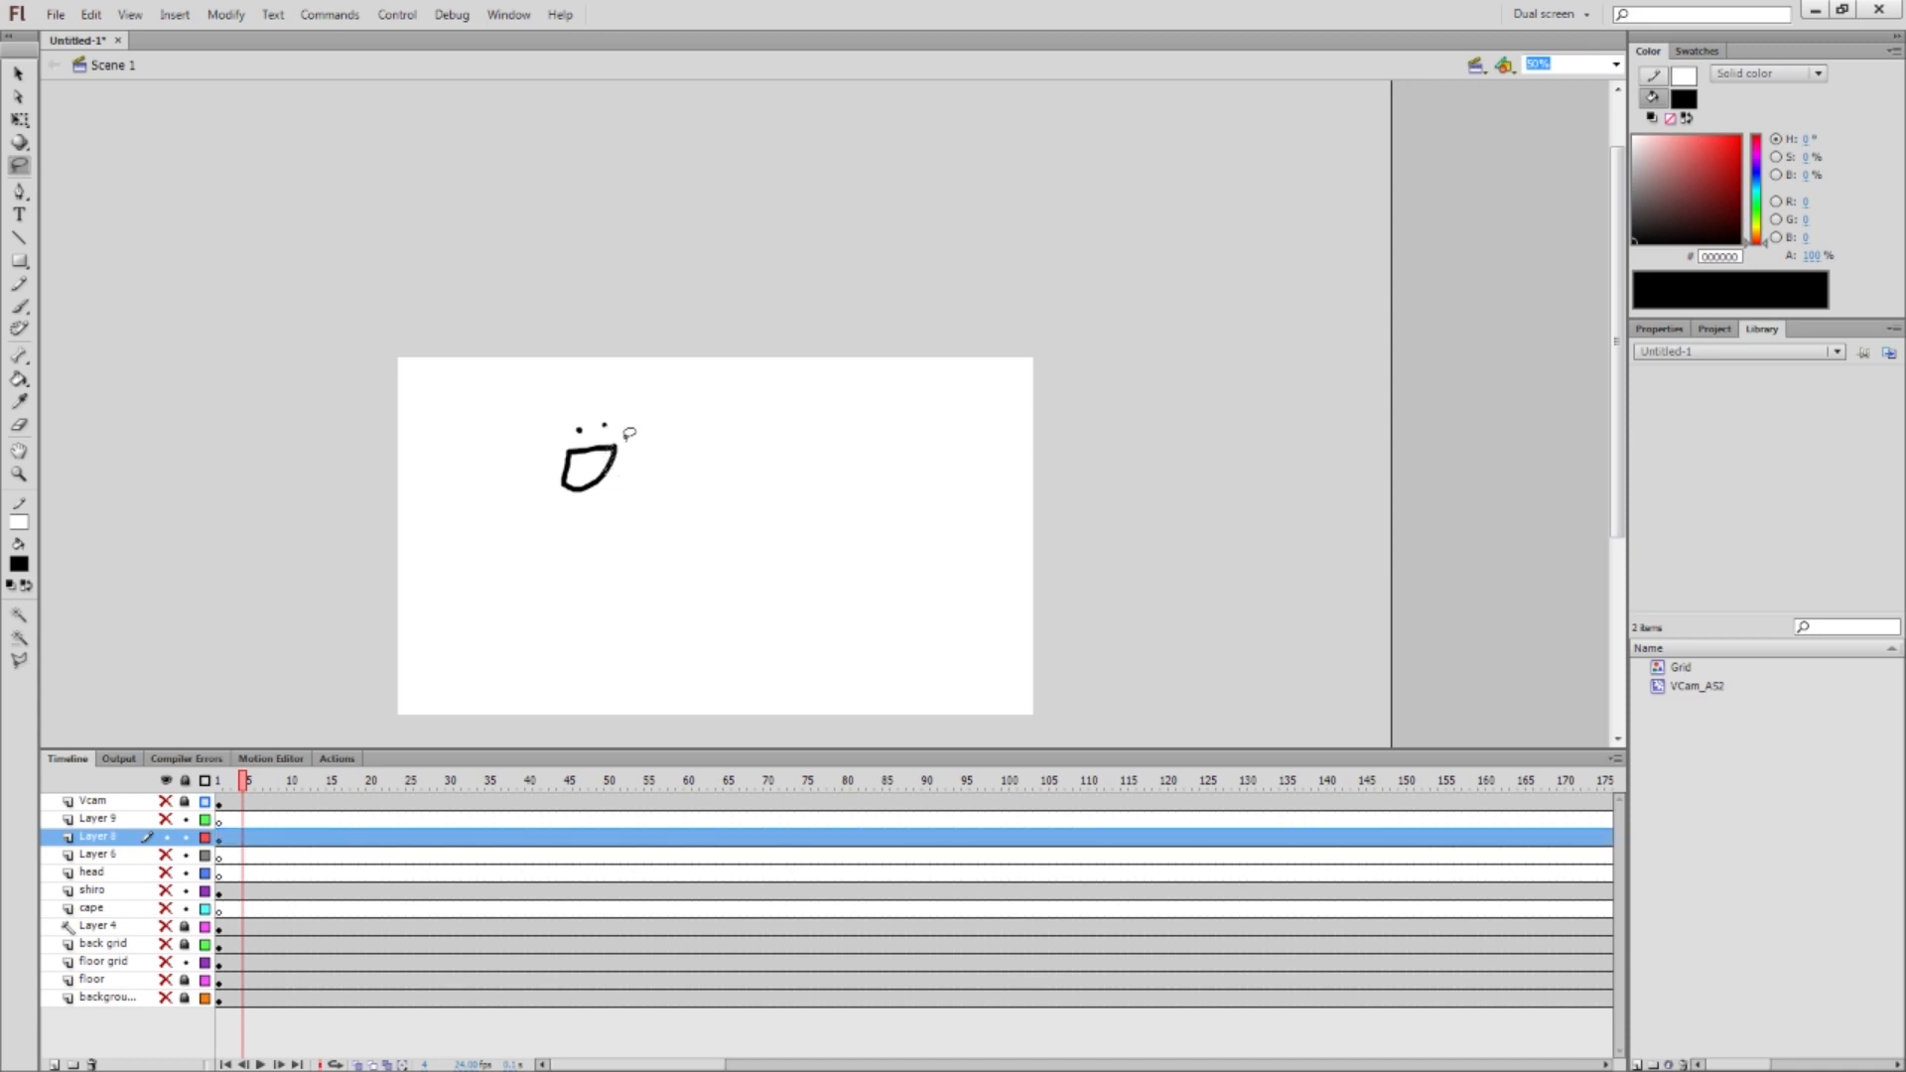
{"action": "key", "text": "ctrl+="}
{"action": "key", "text": "ctrl+="}
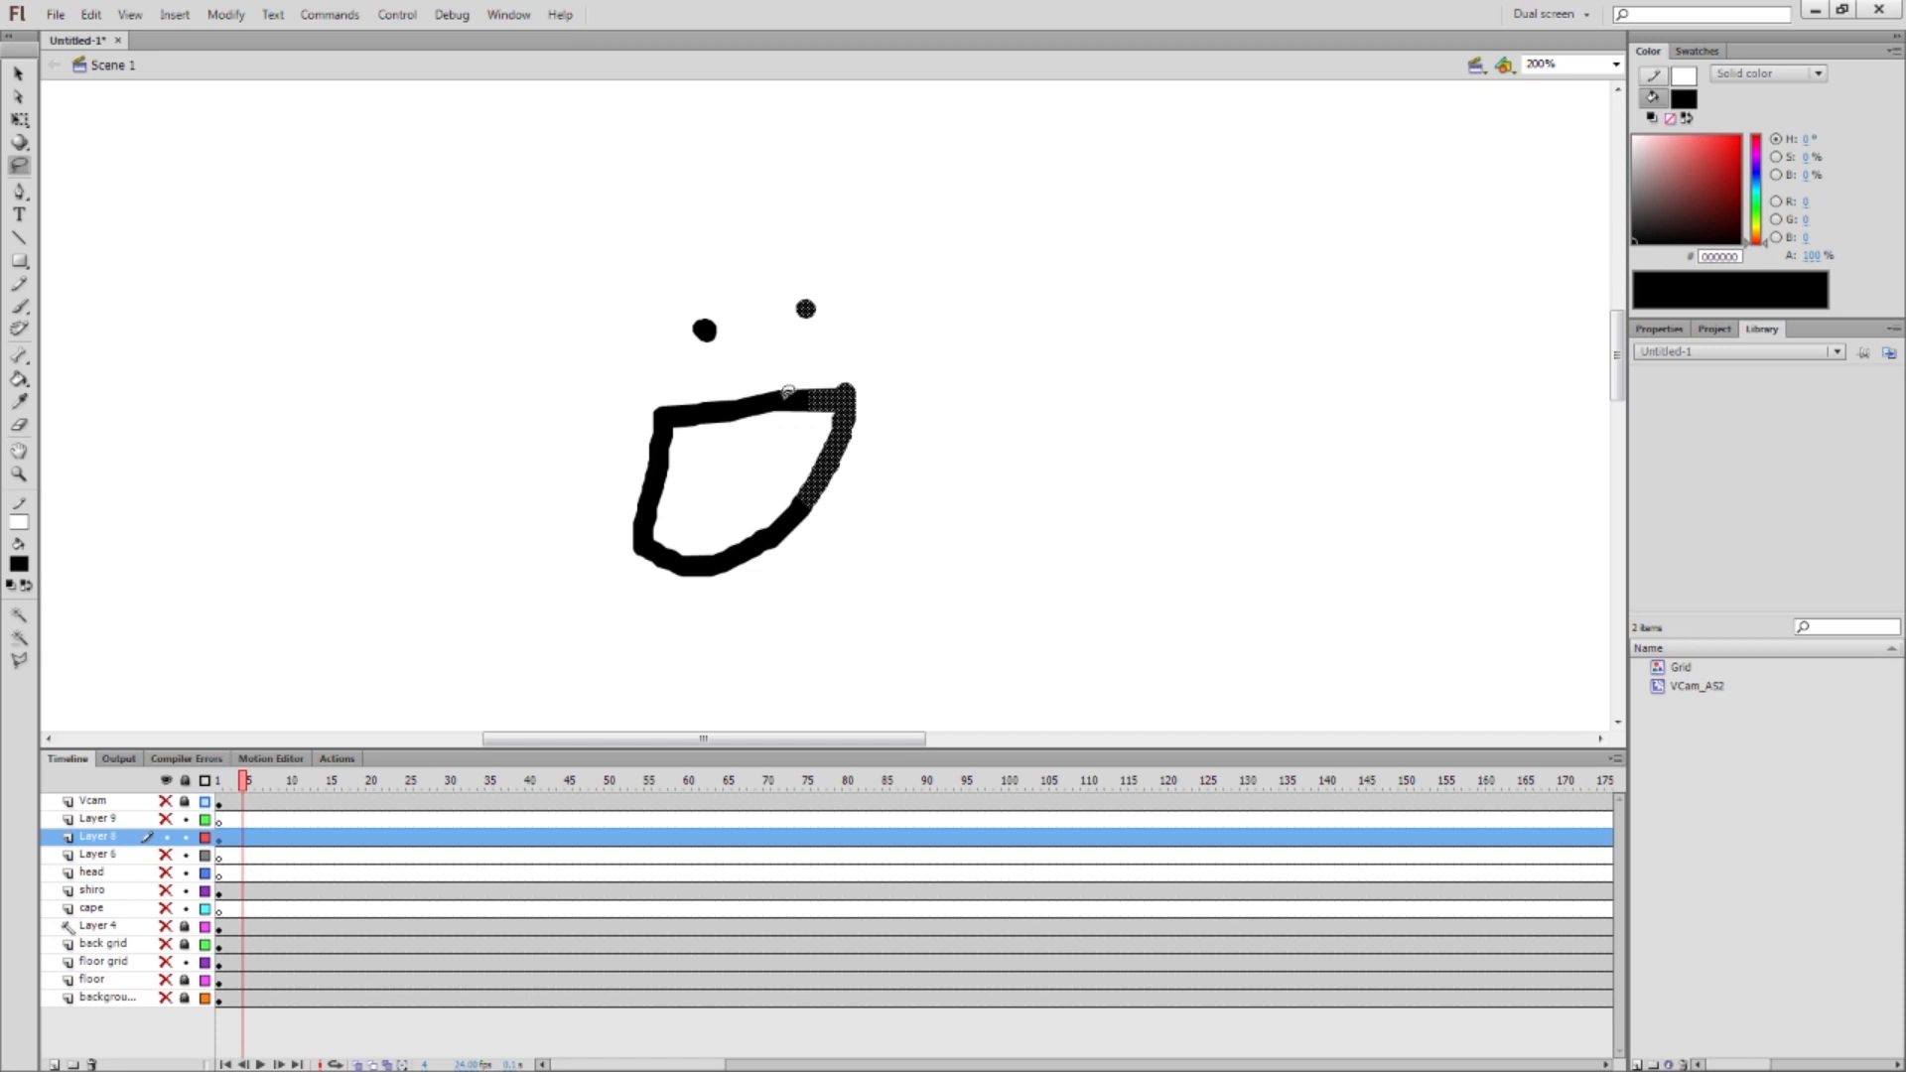
{"action": "left_click", "coordinate": [824, 397]}
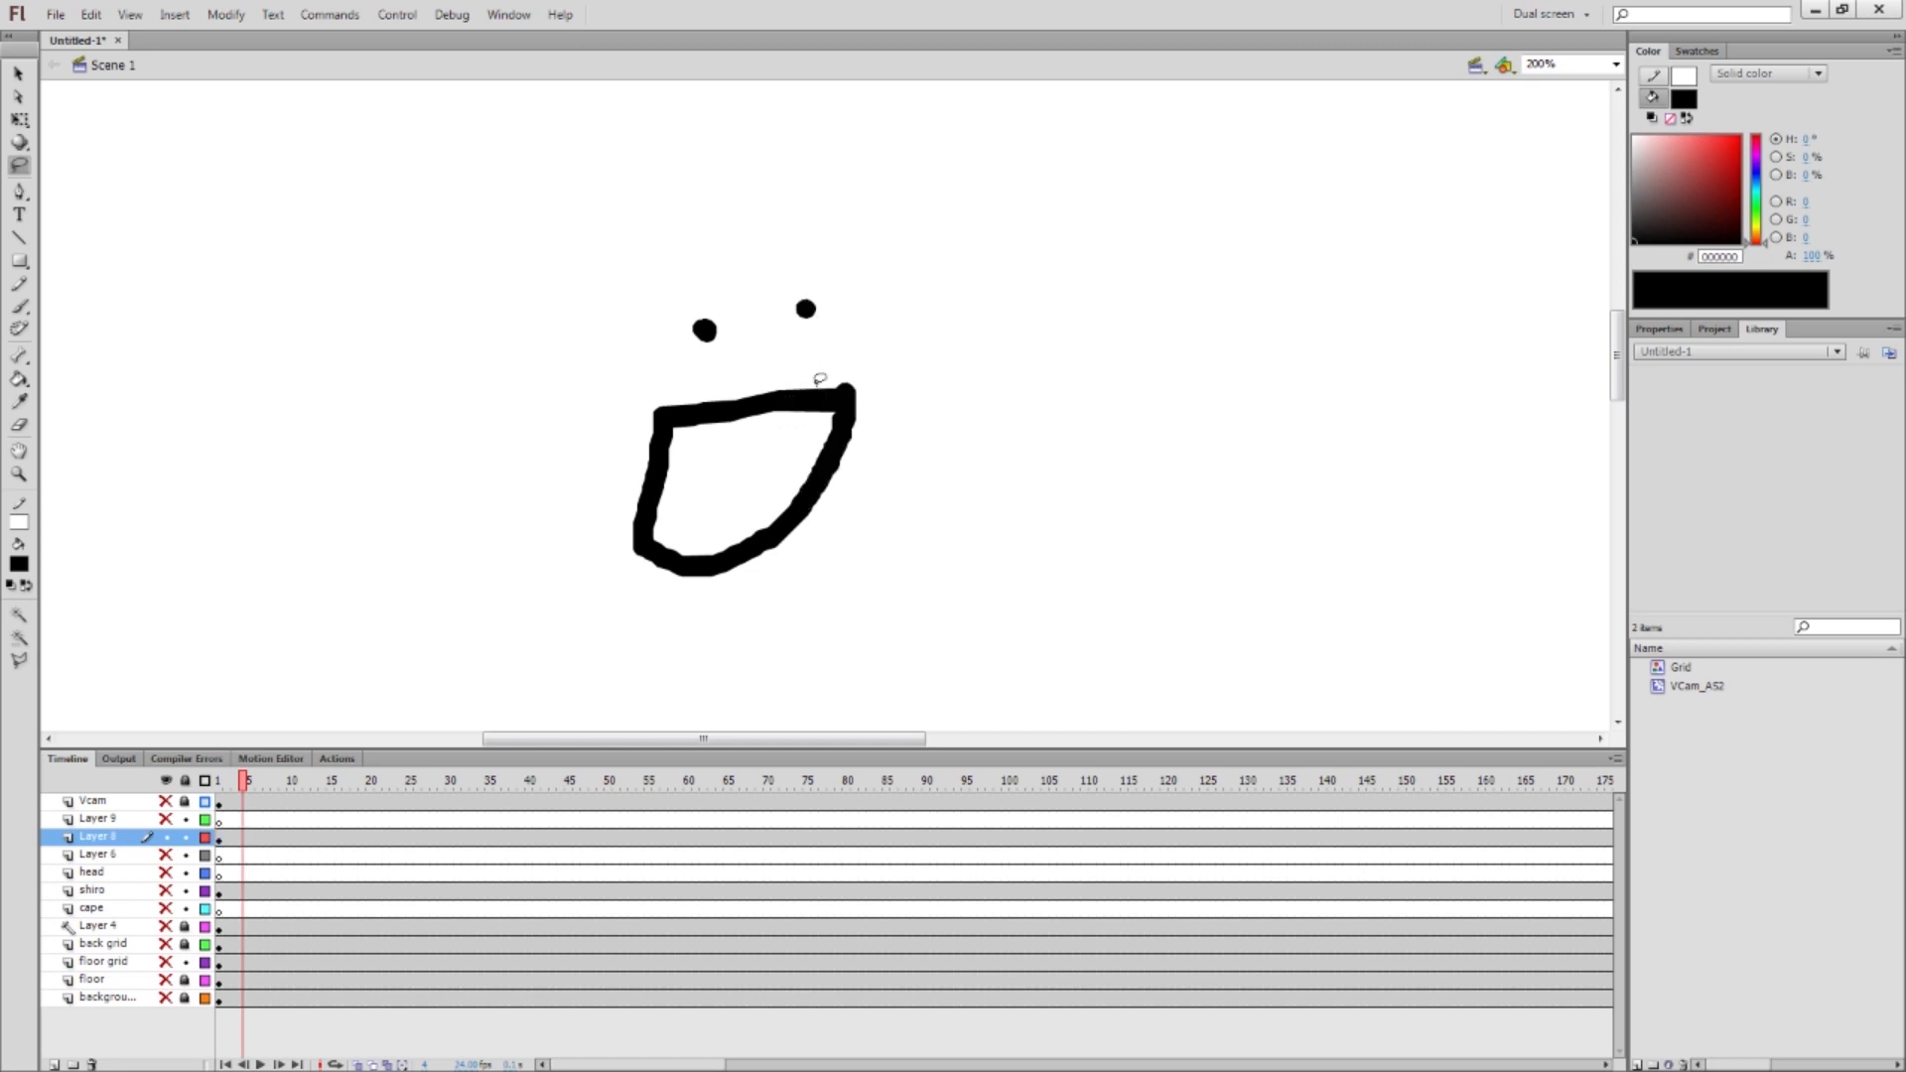
{"action": "key", "text": "ctrl+minus"}
{"action": "key", "text": "ctrl+minus"}
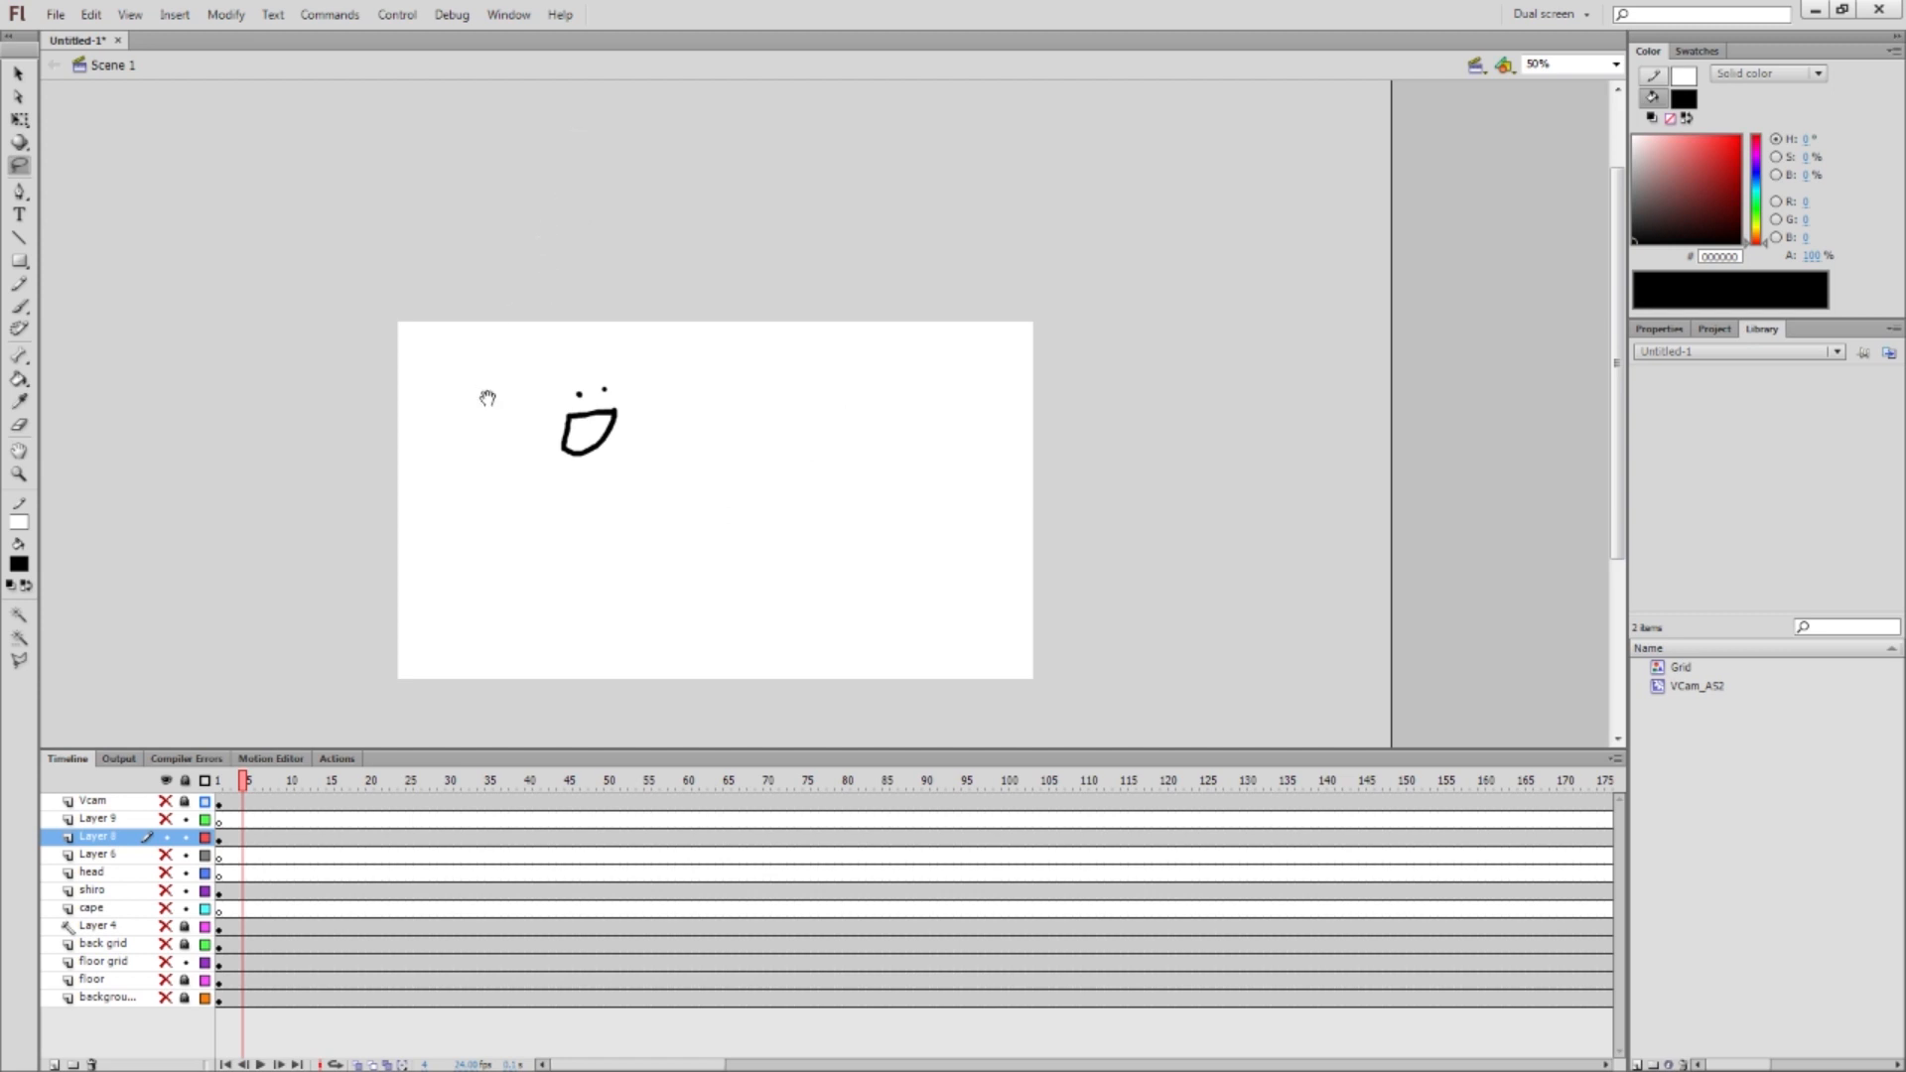
{"action": "scroll", "coordinate": [491, 417], "scroll_direction": "down", "scroll_amount": 2}
Marquee-select the remaining face drawing and delete it
{"action": "mouse_move", "coordinate": [452, 289]}
{"action": "left_mouse_down"}
{"action": "mouse_move", "coordinate": [356, 354]}
{"action": "mouse_move", "coordinate": [478, 336]}
{"action": "mouse_move", "coordinate": [411, 353]}
{"action": "mouse_move", "coordinate": [326, 512]}
{"action": "mouse_move", "coordinate": [378, 552]}
{"action": "left_mouse_up"}
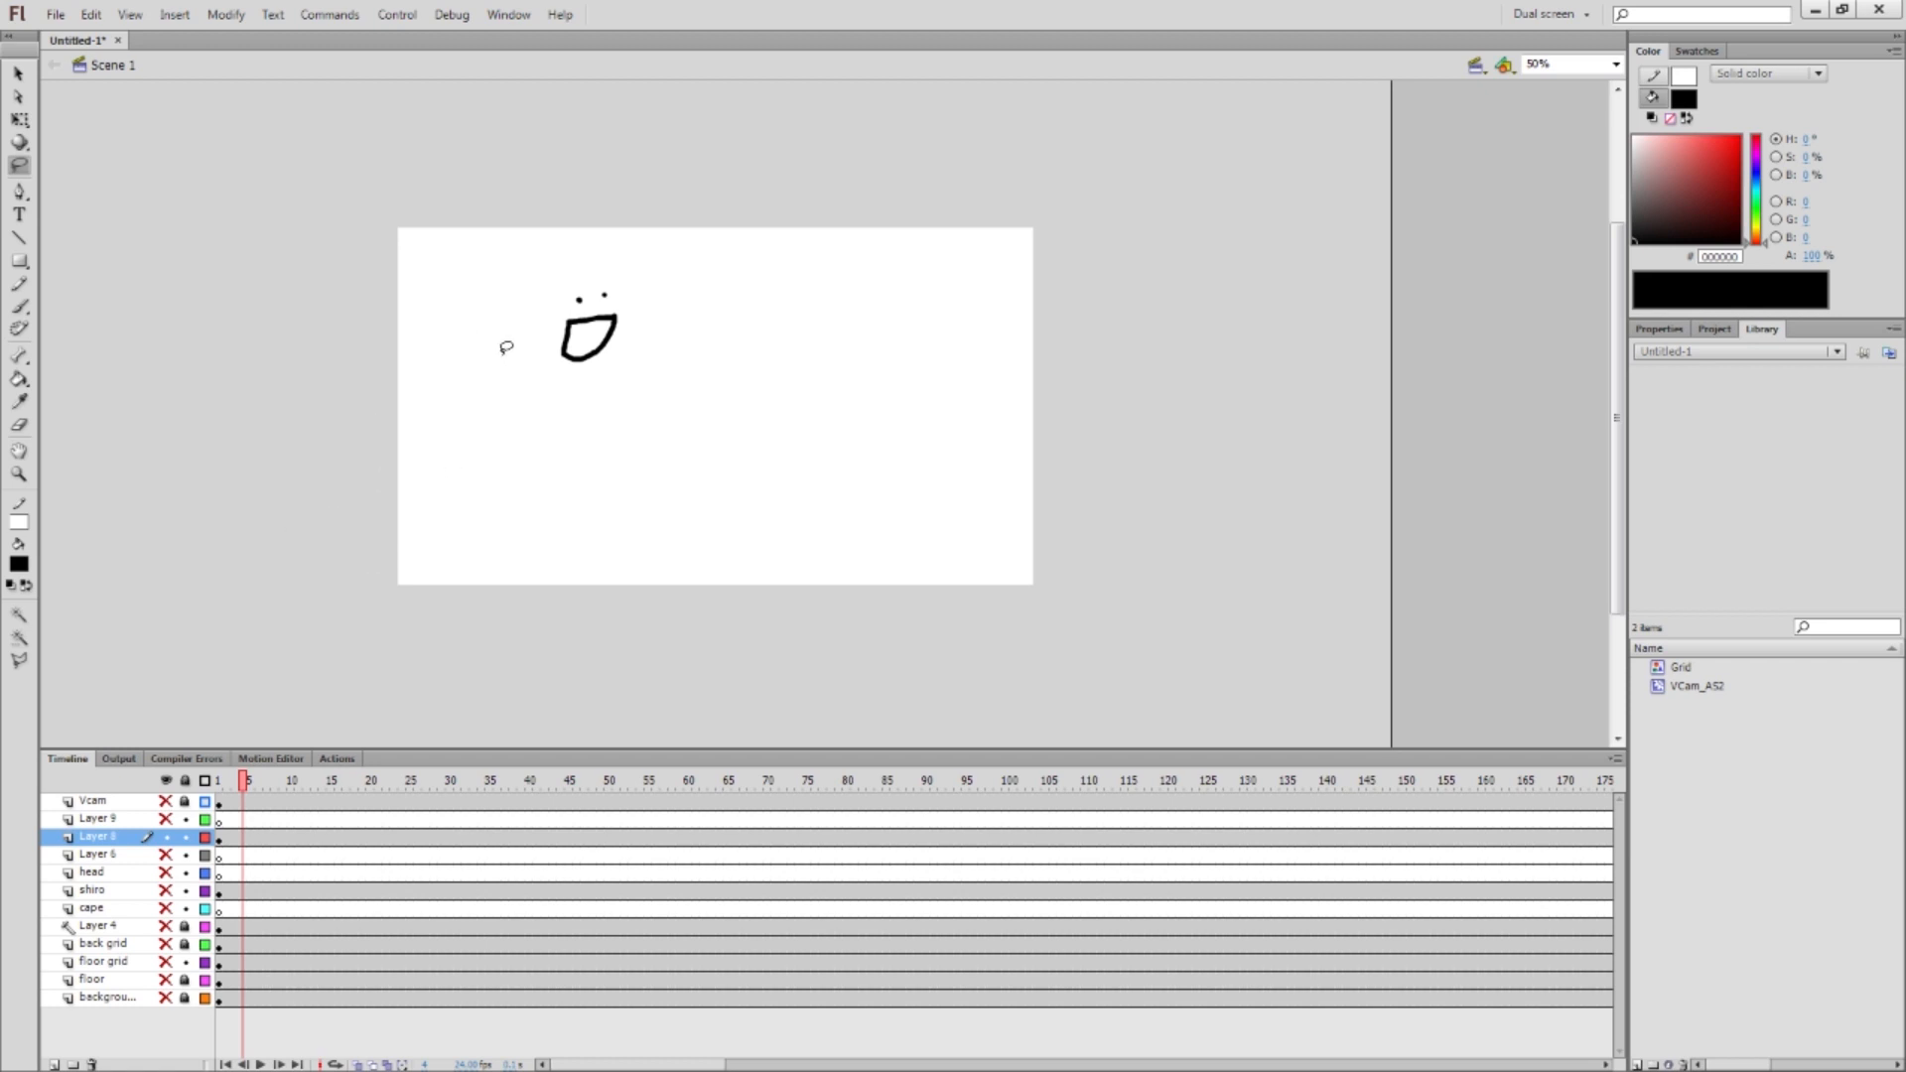
{"action": "key", "text": "v"}
{"action": "left_click_drag", "start_coordinate": [507, 272], "coordinate": [791, 413]}
{"action": "key", "text": "Delete"}
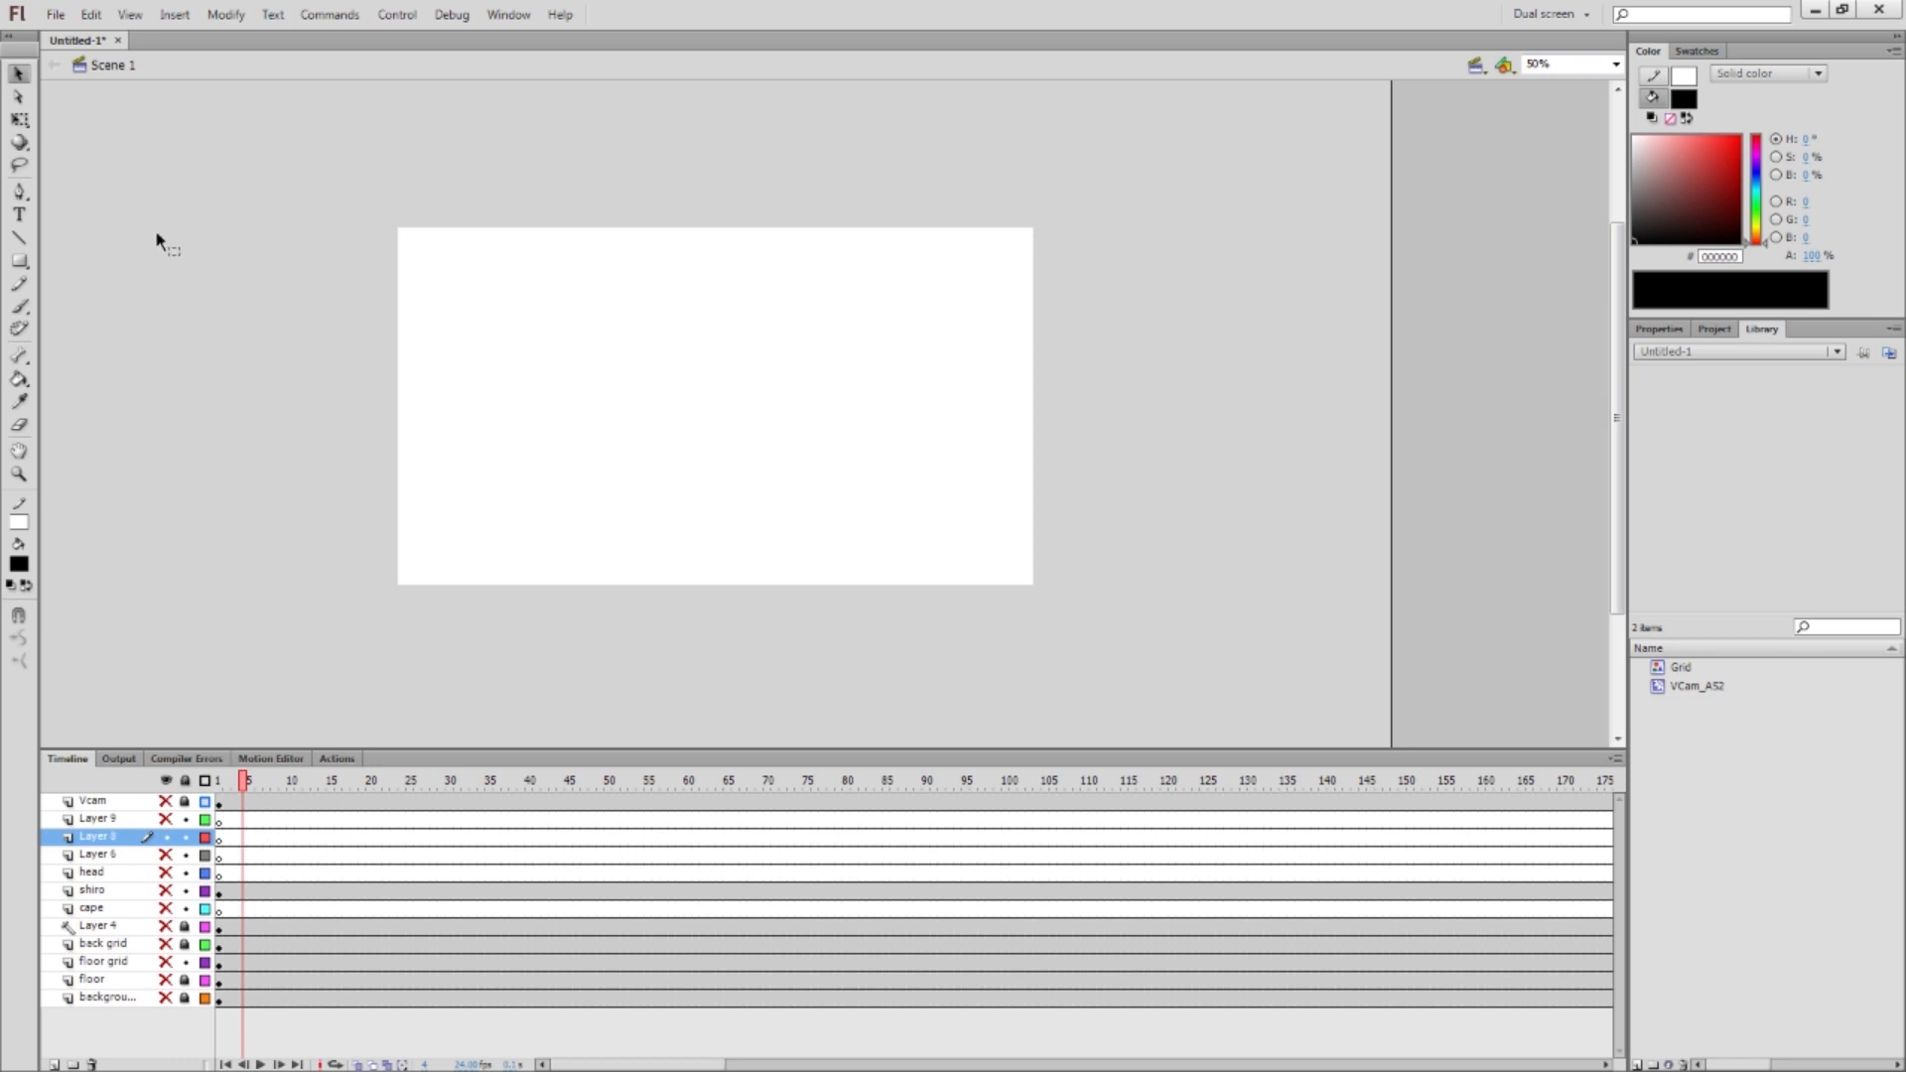
Start a Pen tool outline with anchors around the lower part of the stage
{"action": "key", "text": "p"}
{"action": "left_click", "coordinate": [20, 196]}
{"action": "left_click", "coordinate": [536, 319]}
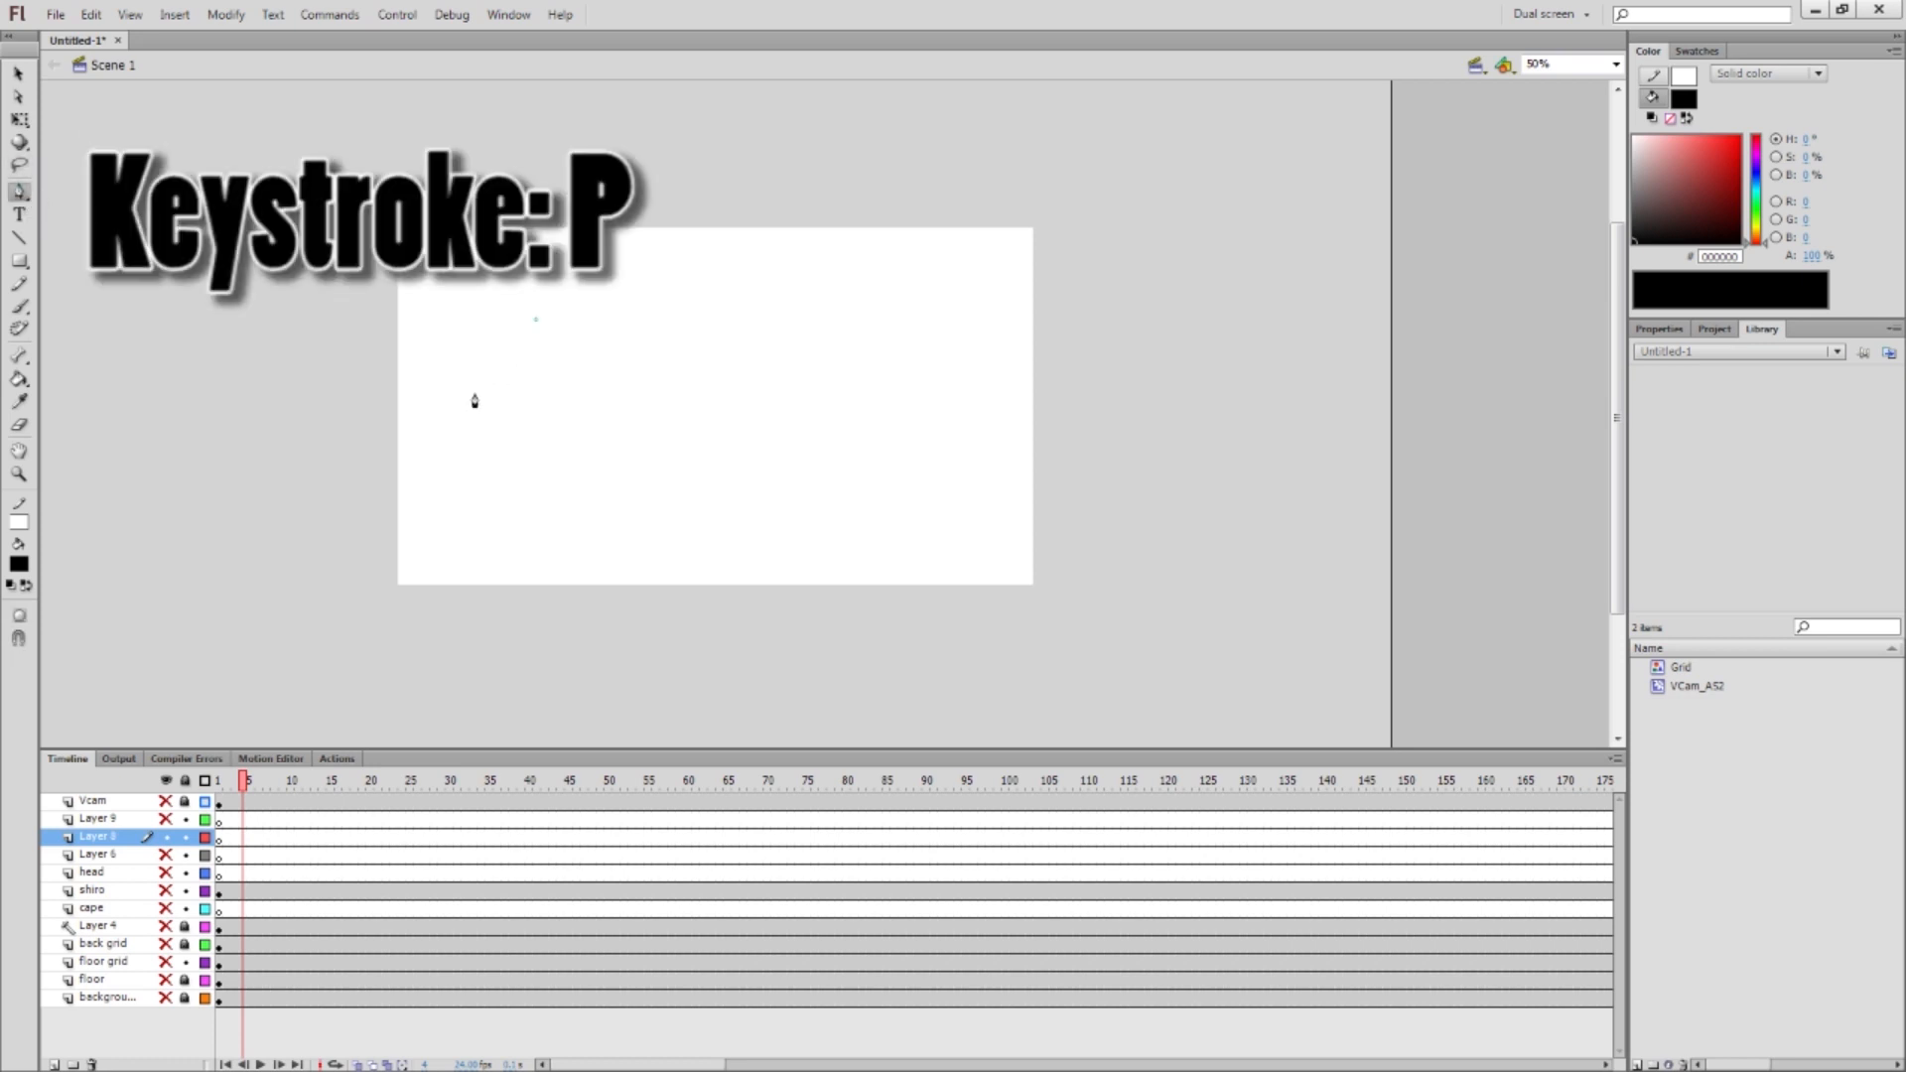
{"action": "left_click", "coordinate": [474, 393]}
{"action": "left_click", "coordinate": [487, 479]}
{"action": "left_click", "coordinate": [564, 506]}
{"action": "left_click", "coordinate": [684, 500]}
{"action": "left_click", "coordinate": [791, 451]}
{"action": "left_click", "coordinate": [845, 390]}
{"action": "left_click", "coordinate": [850, 366]}
Continue the outline over the top and hooked tip, closing it at the first anchor
{"action": "left_click", "coordinate": [831, 329]}
{"action": "left_click", "coordinate": [729, 299]}
{"action": "left_click", "coordinate": [689, 313]}
{"action": "left_click", "coordinate": [622, 368]}
{"action": "left_click", "coordinate": [573, 373]}
{"action": "left_click", "coordinate": [574, 351]}
{"action": "left_click", "coordinate": [591, 302]}
{"action": "left_click", "coordinate": [580, 275]}
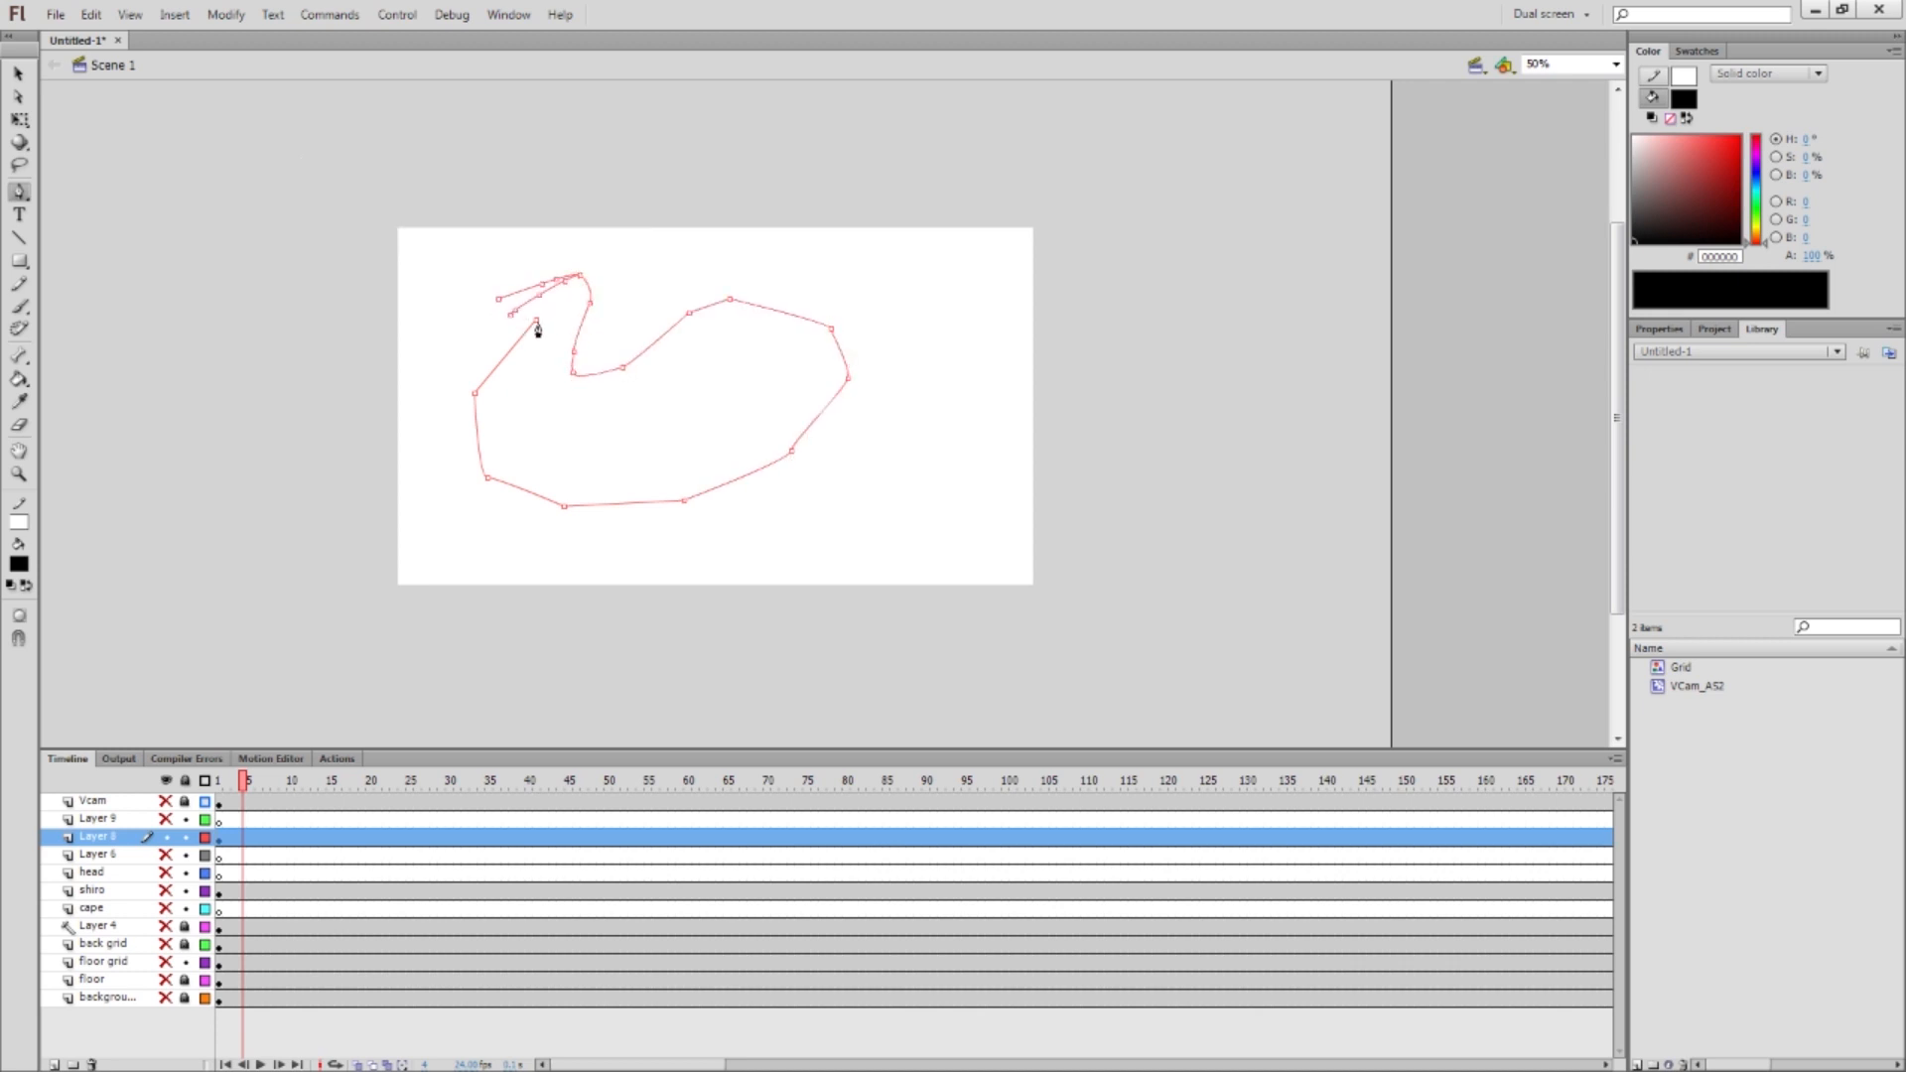
{"action": "left_click", "coordinate": [536, 320]}
{"action": "key", "text": "v"}
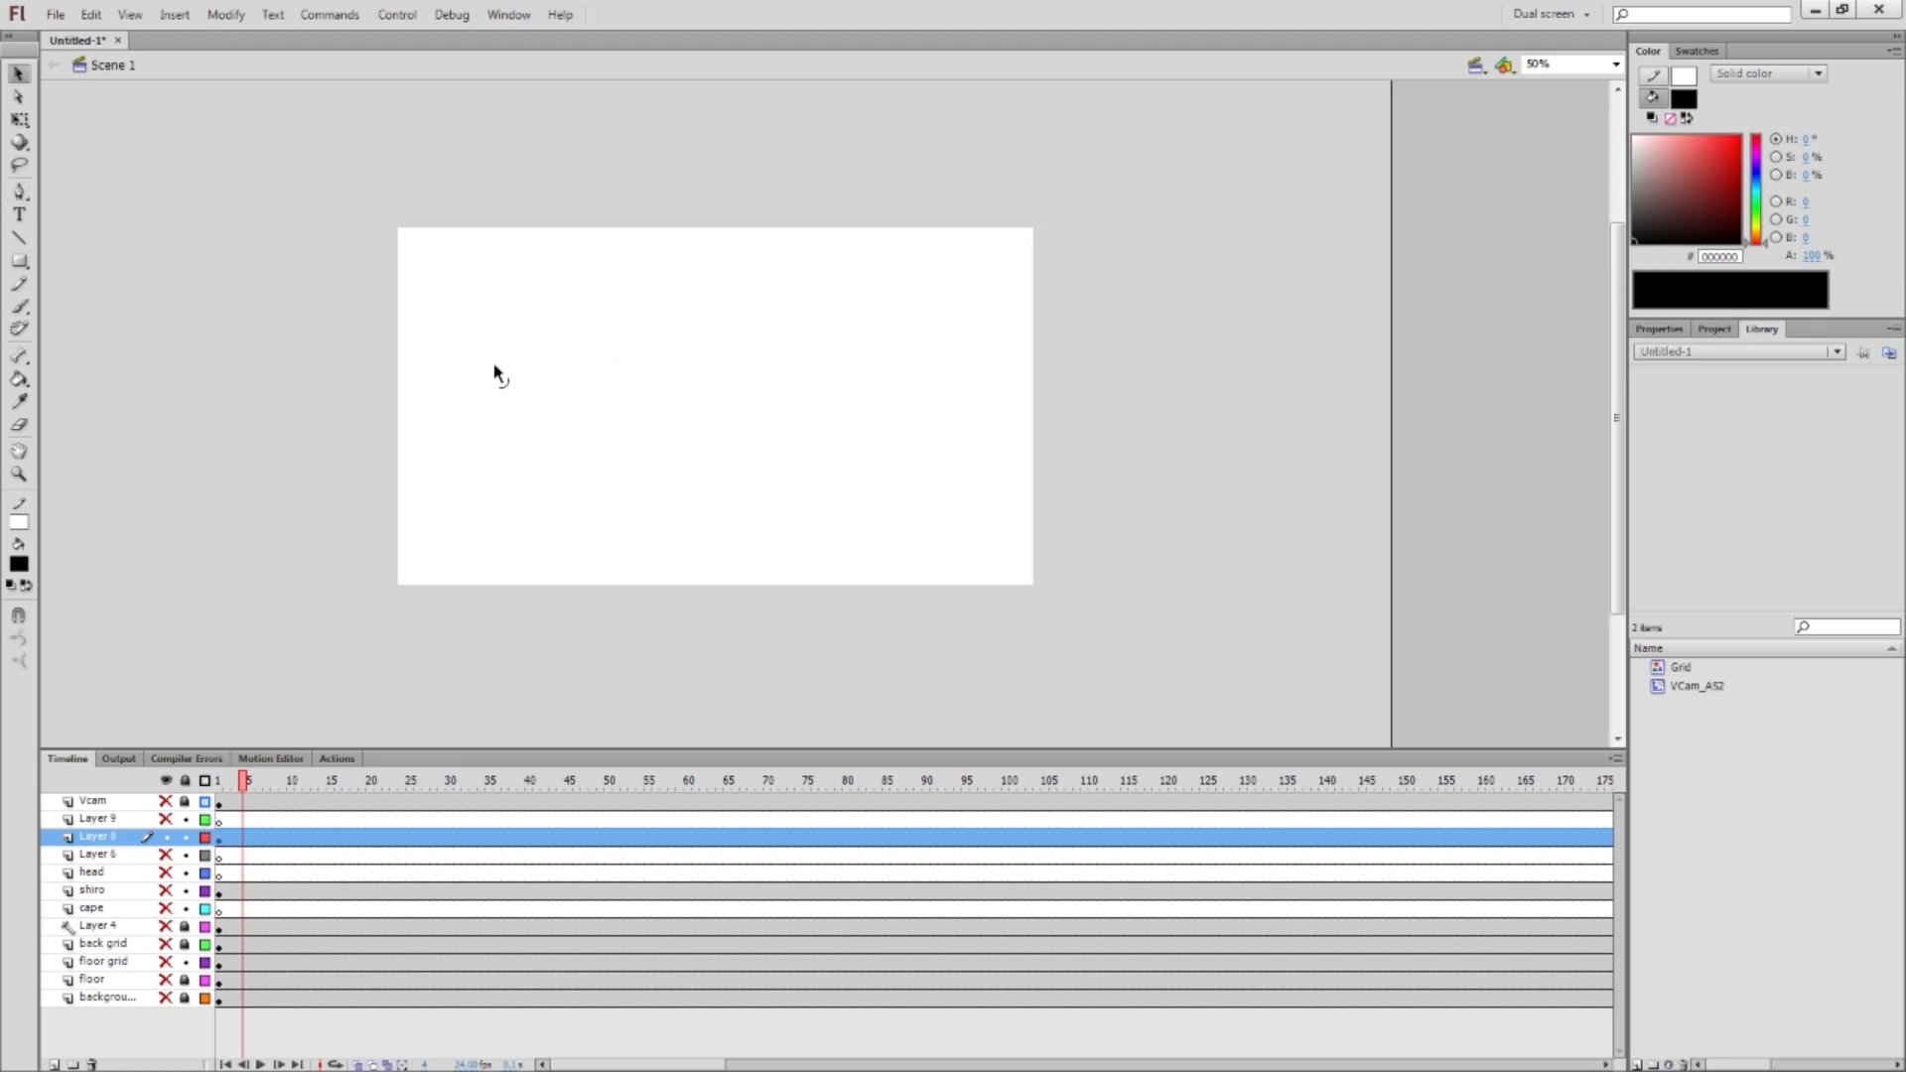
{"action": "left_click", "coordinate": [317, 286]}
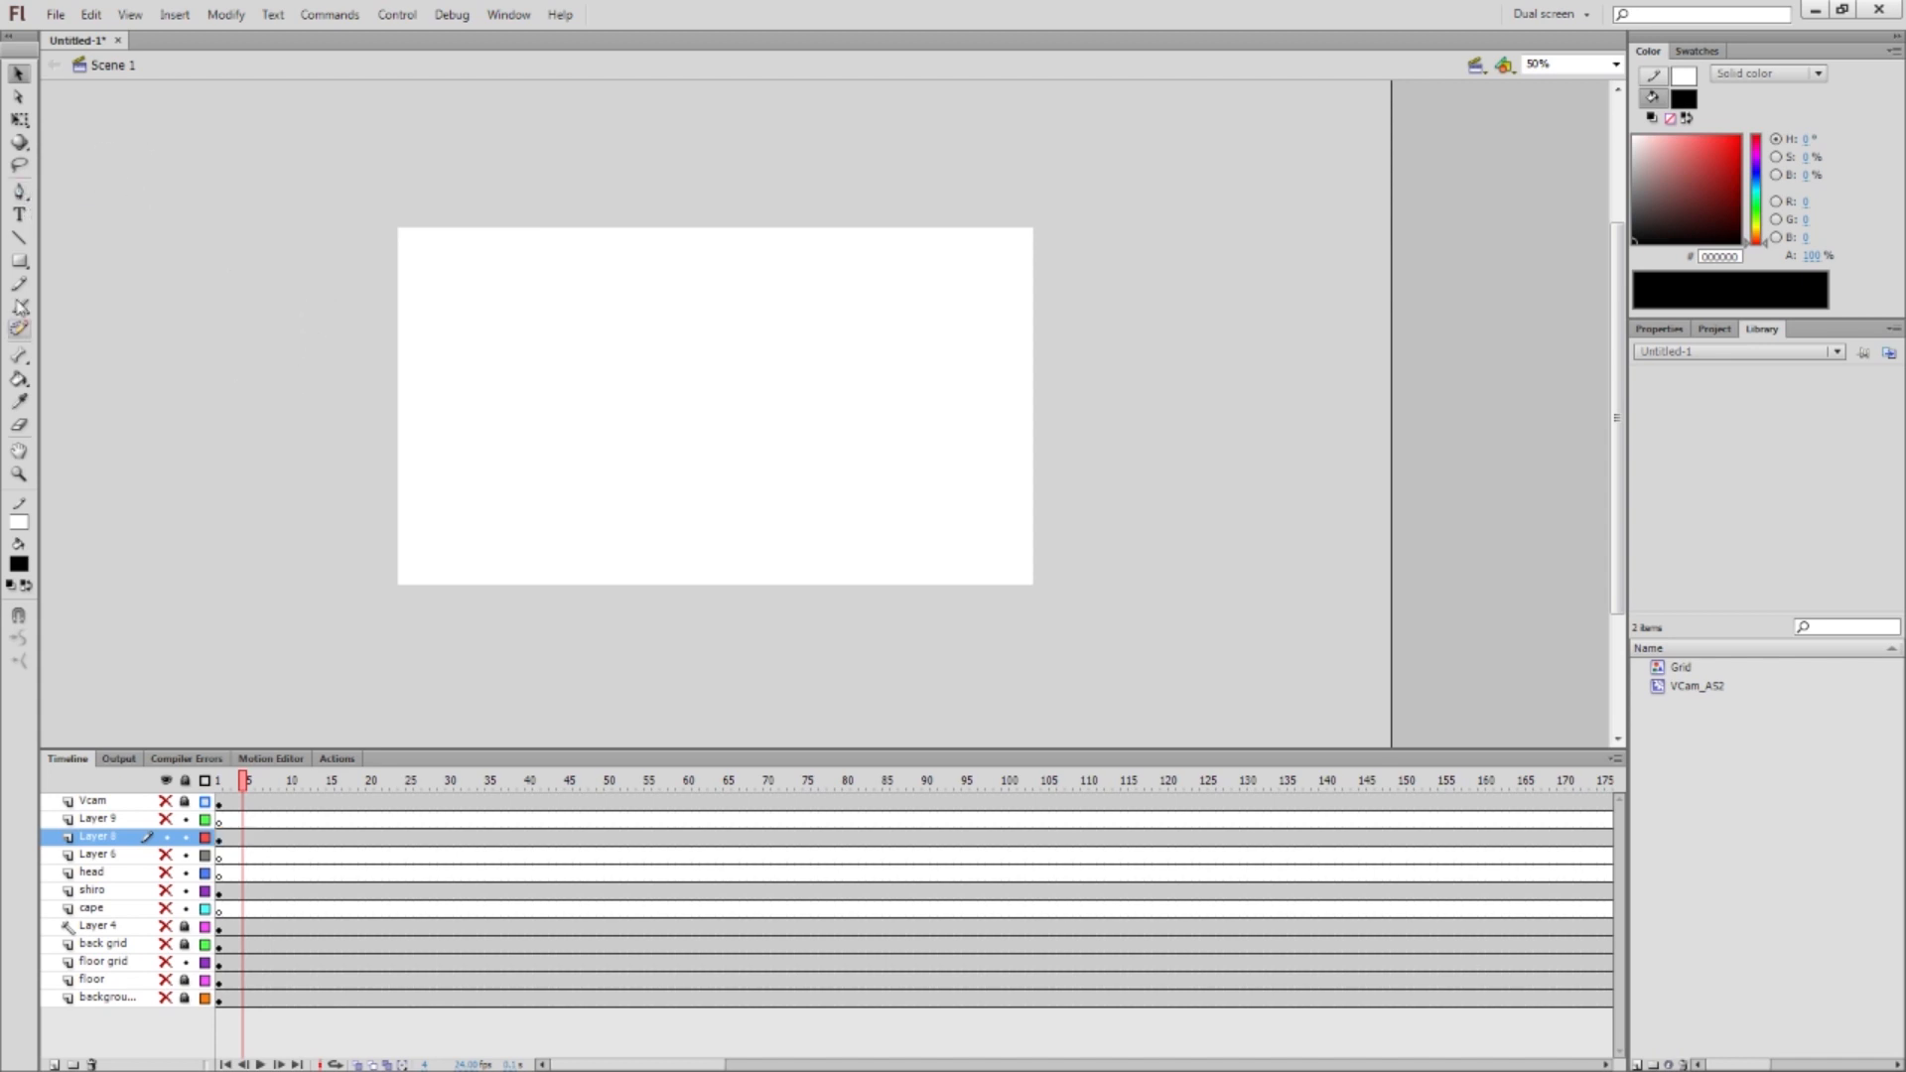
{"action": "key", "text": "t"}
{"action": "left_click_drag", "start_coordinate": [421, 306], "coordinate": [877, 471]}
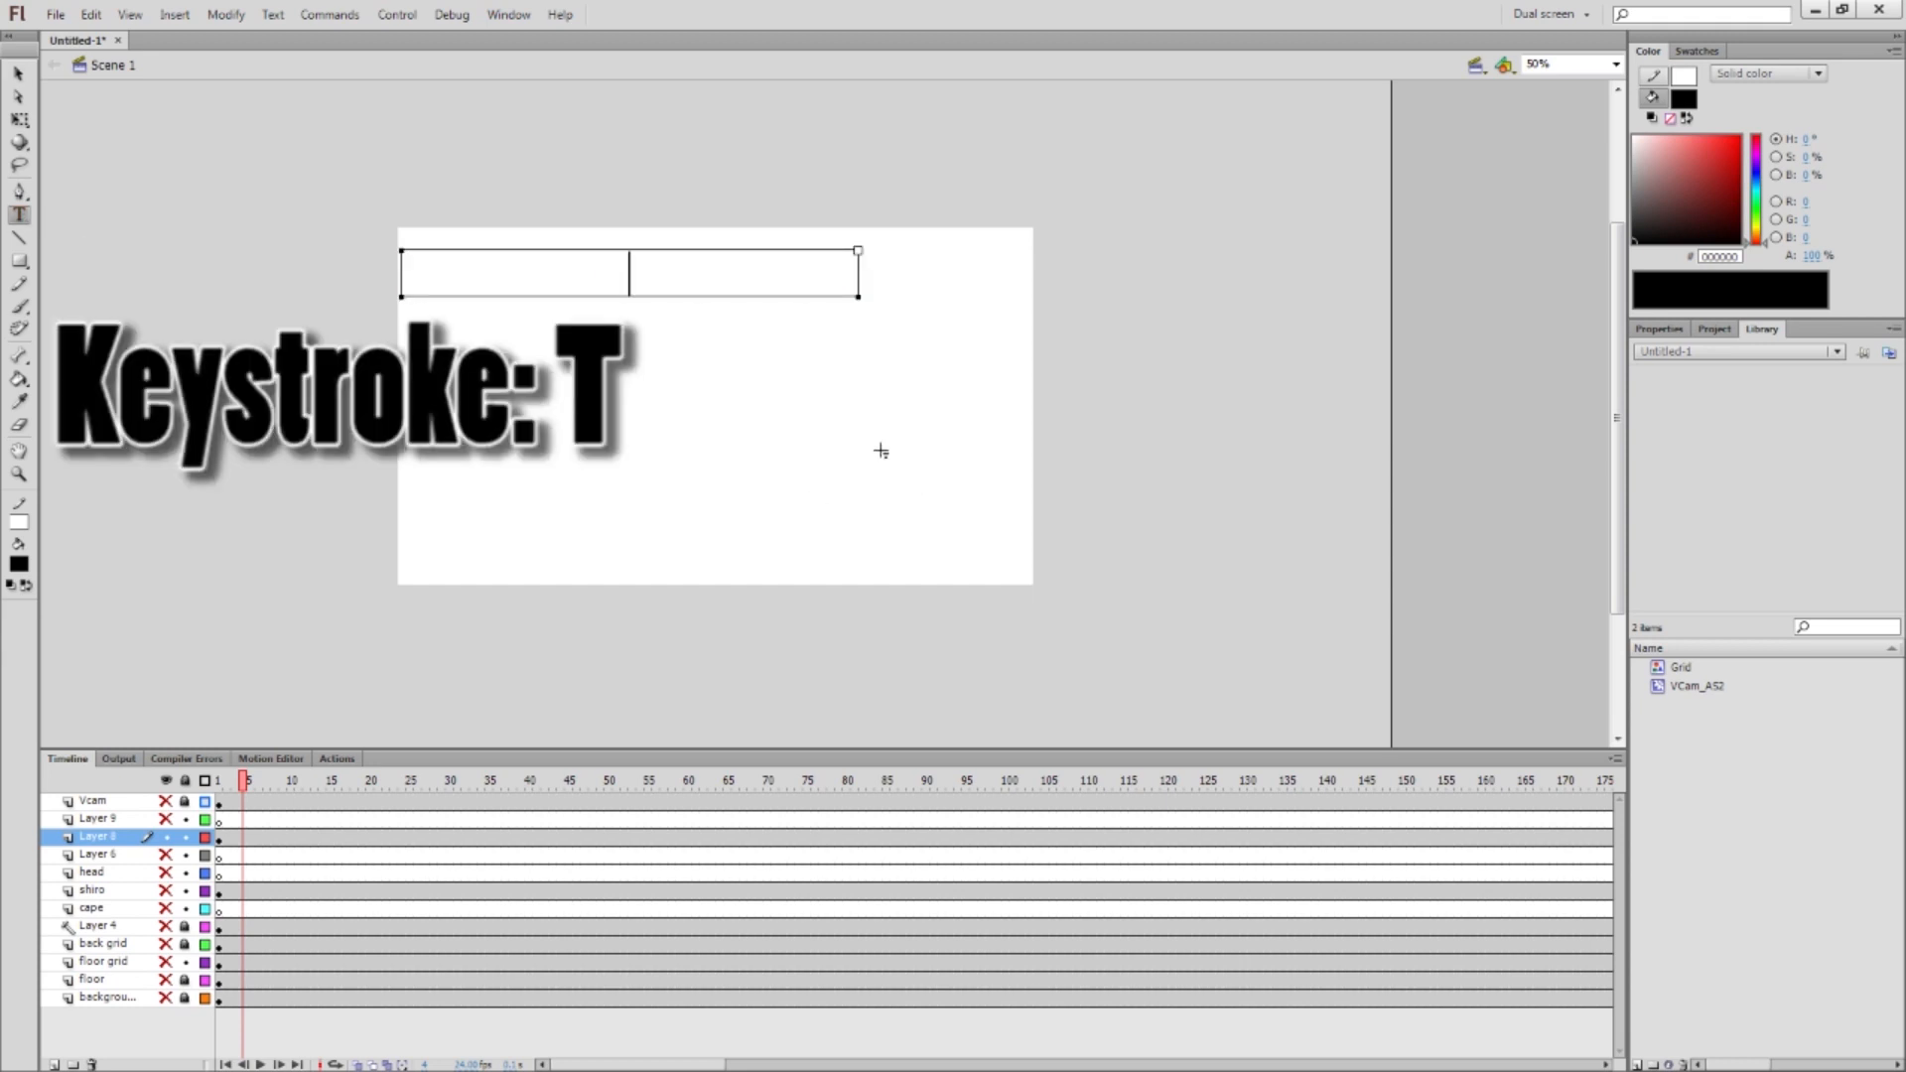
{"action": "type", "text": "guitan is"}
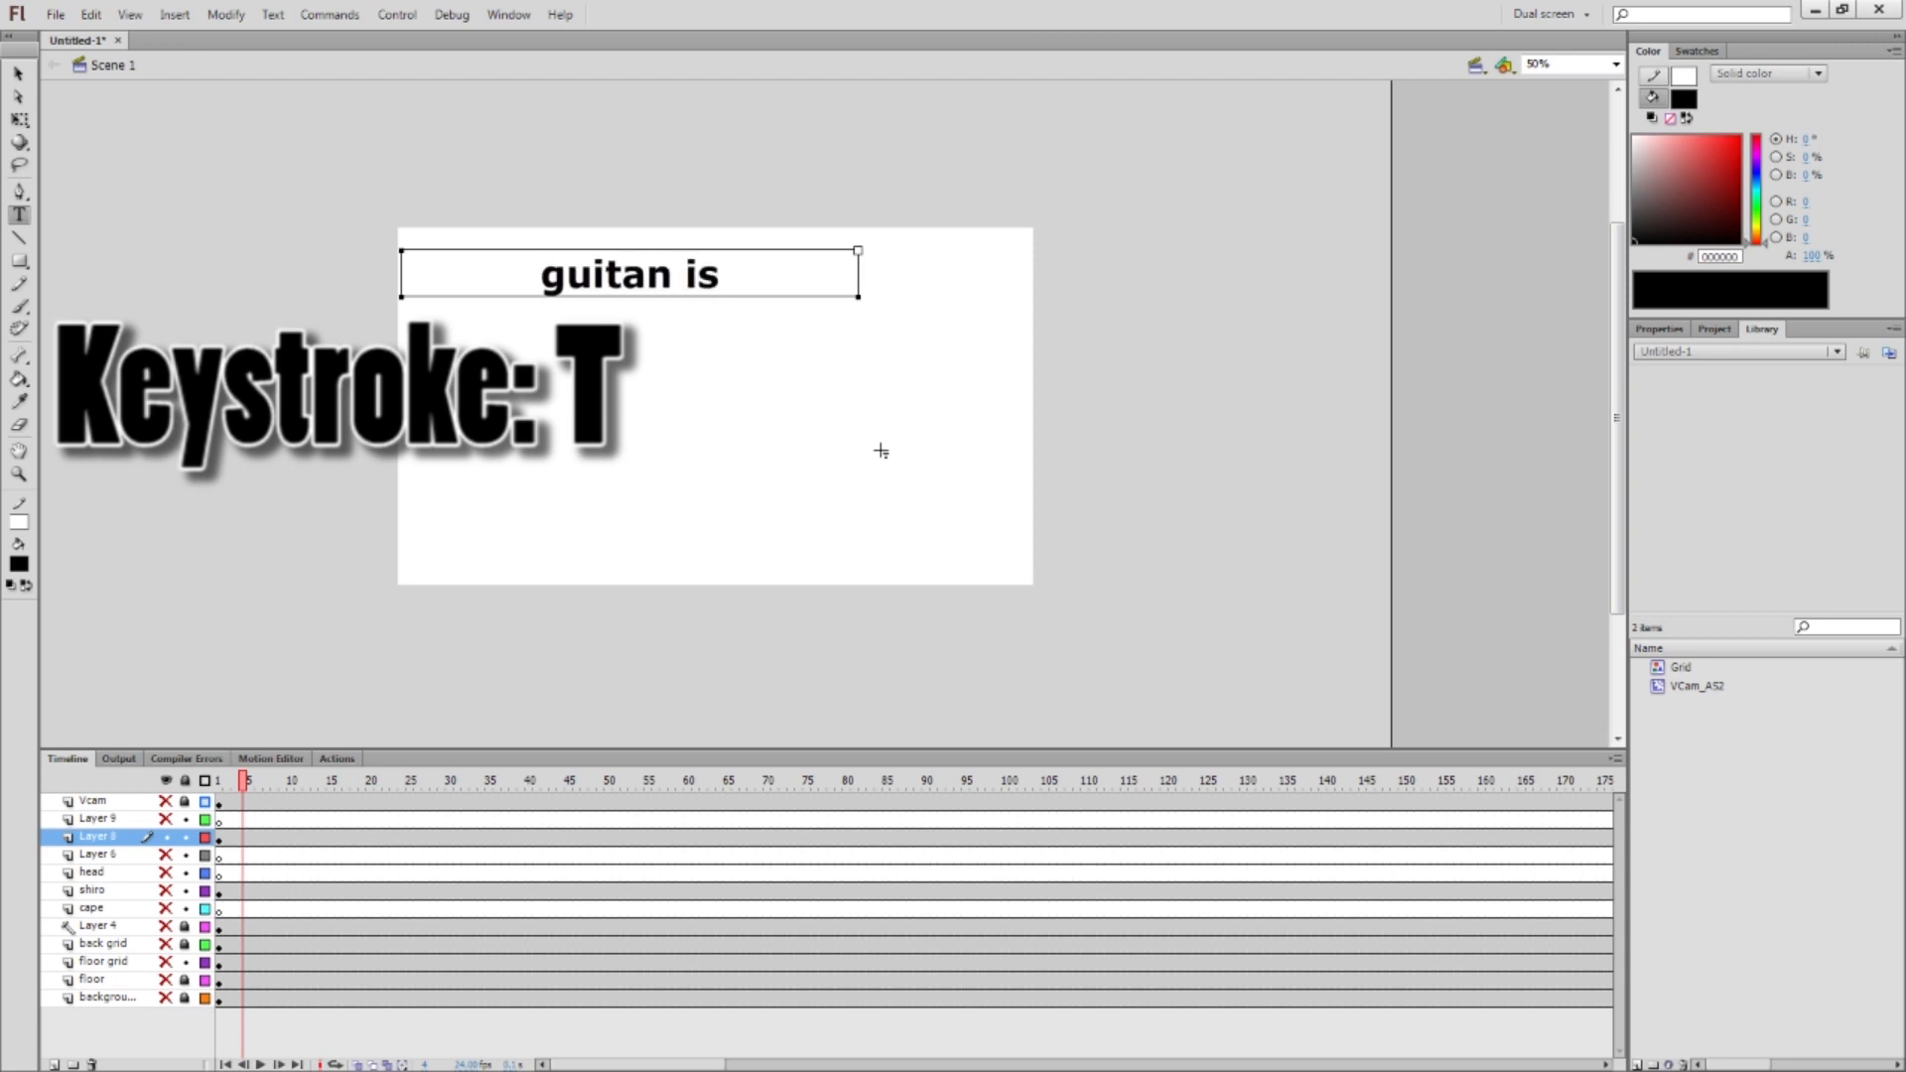
{"action": "type", "text": " awesome!"}
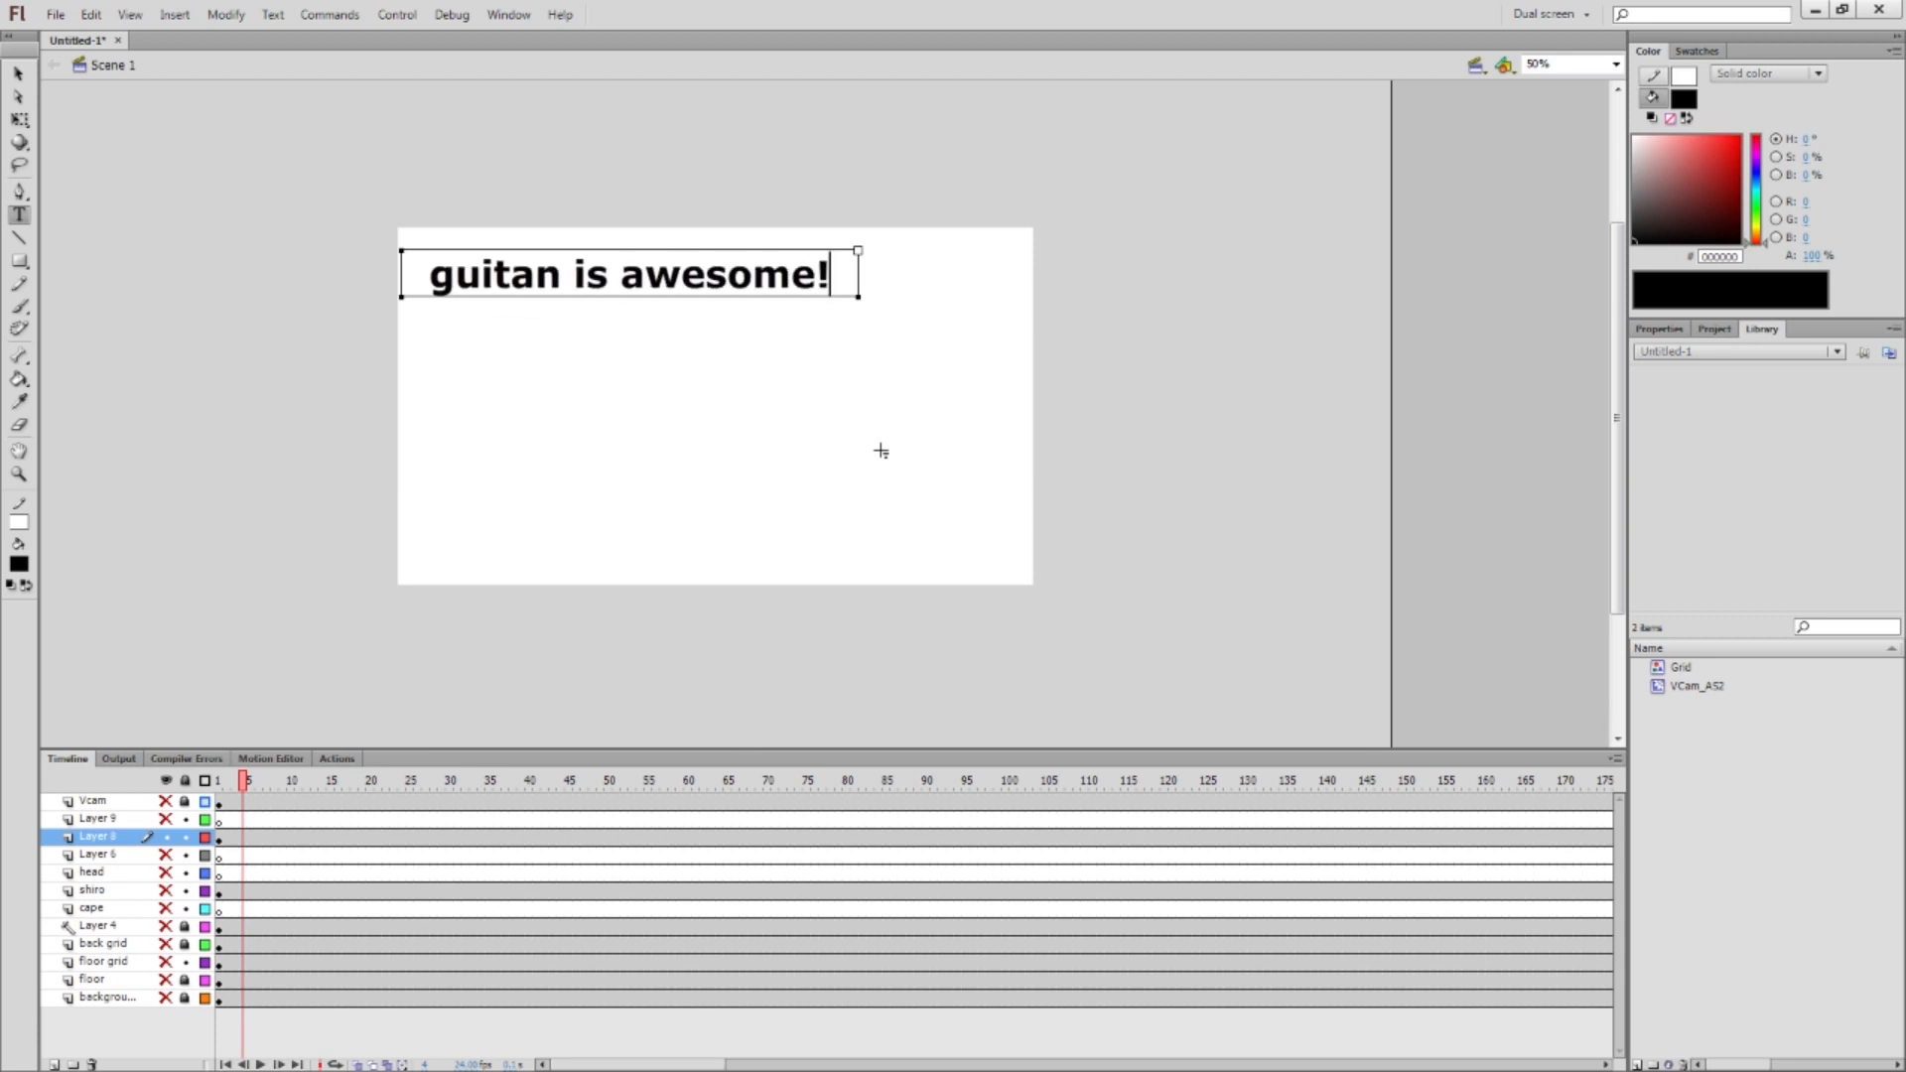
{"action": "key", "text": "BackSpace"}
{"action": "key", "text": "BackSpace"}
{"action": "key", "text": "BackSpace"}
{"action": "key", "text": "BackSpace"}
{"action": "key", "text": "BackSpace"}
{"action": "key", "text": "BackSpace"}
{"action": "key", "text": "BackSpace"}
{"action": "key", "text": "BackSpace"}
{"action": "key", "text": "BackSpace"}
{"action": "key", "text": "BackSpace"}
{"action": "key", "text": "BackSpace"}
{"action": "key", "text": "BackSpace"}
{"action": "key", "text": "BackSpace"}
{"action": "key", "text": "BackSpace"}
{"action": "key", "text": "BackSpace"}
{"action": "key", "text": "BackSpace"}
{"action": "key", "text": "BackSpace"}
{"action": "key", "text": "BackSpace"}
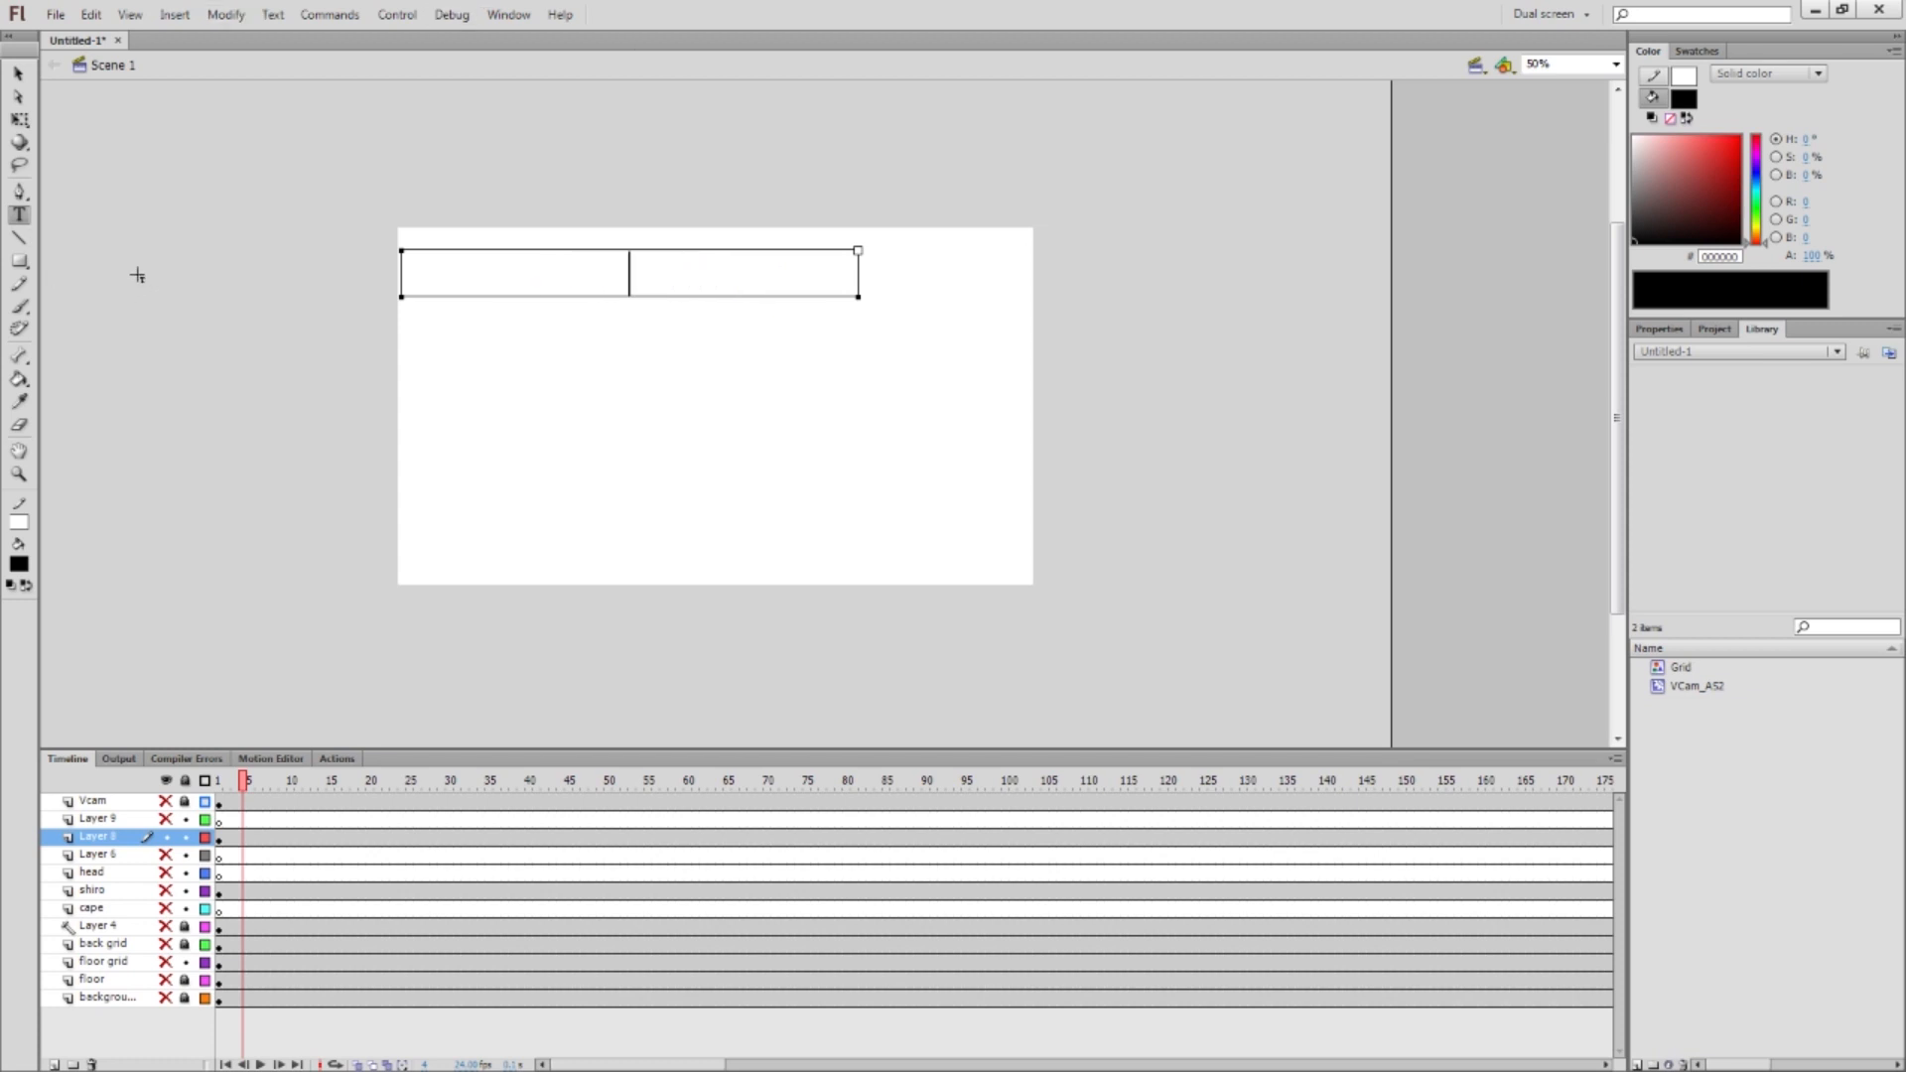
{"action": "key", "text": "n"}
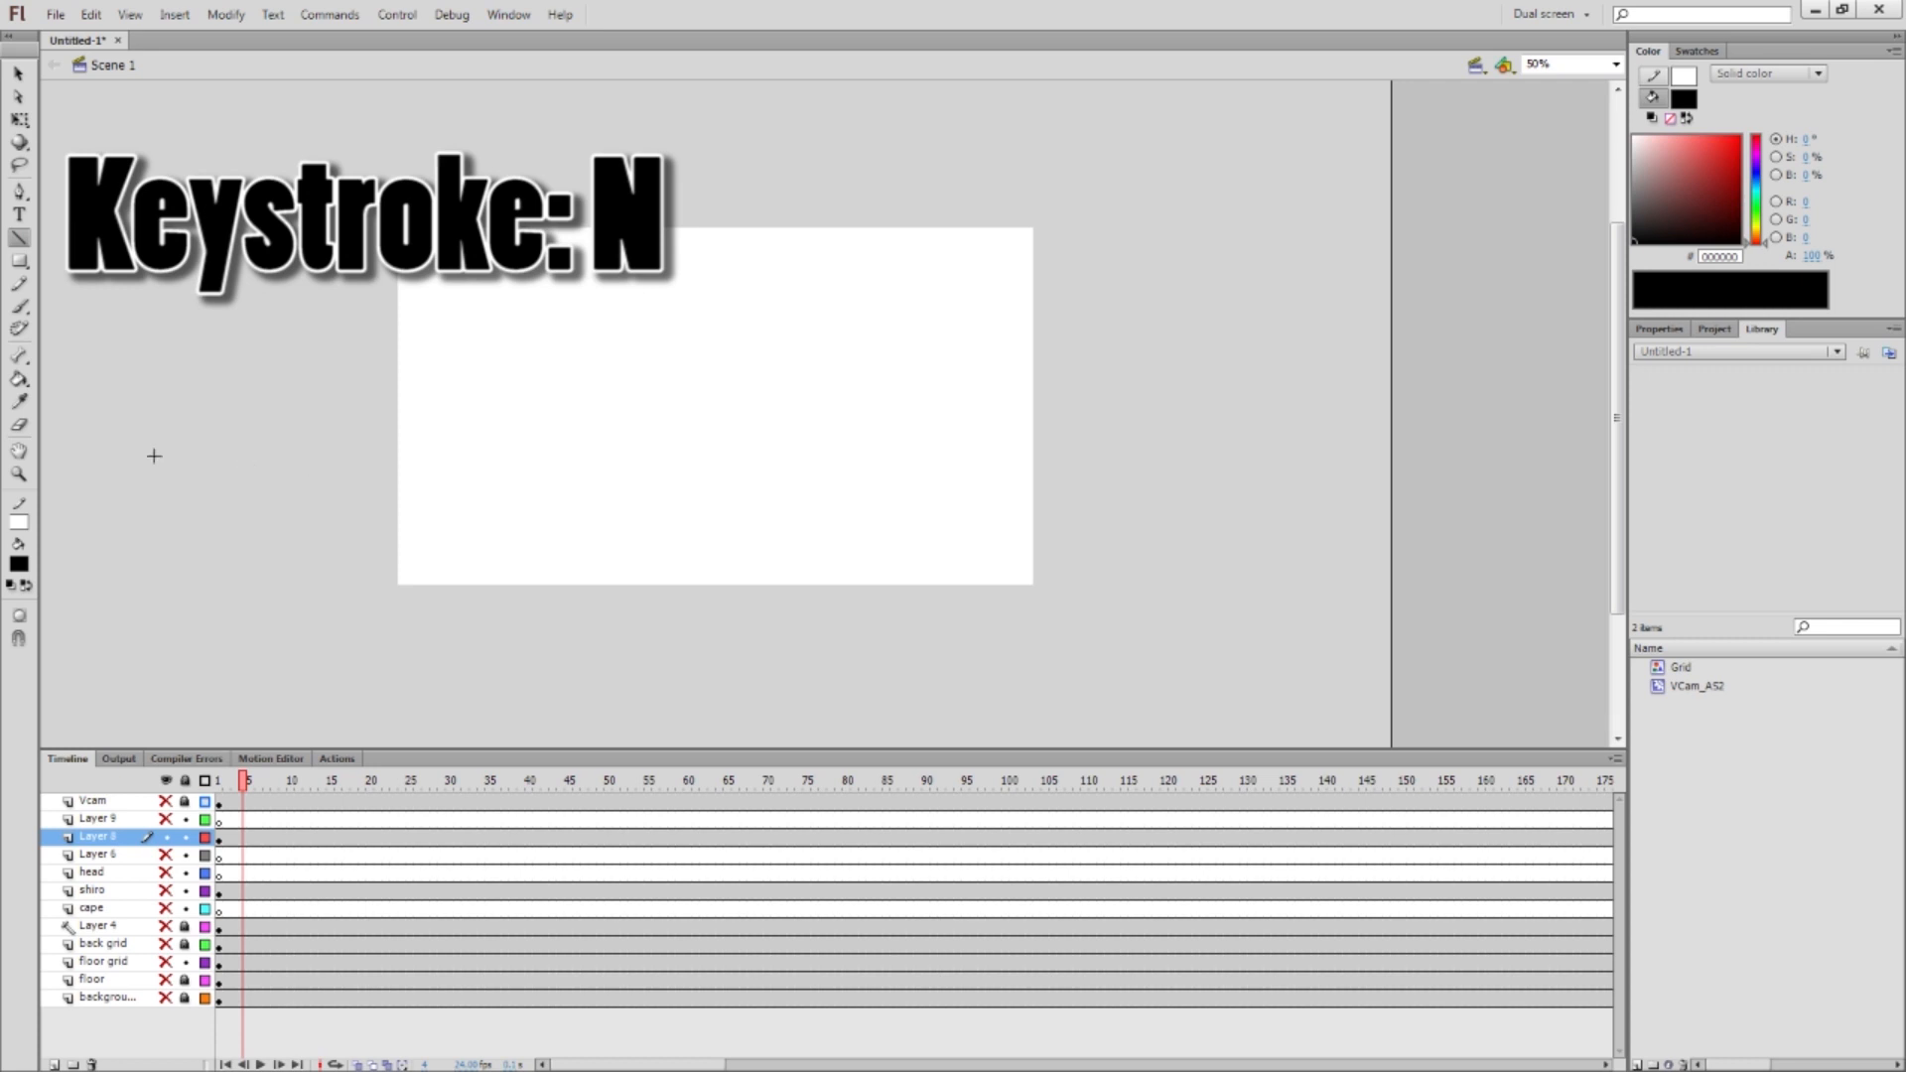
Set the stroke colour to black and draw the figure's body line
{"action": "left_click", "coordinate": [20, 523]}
{"action": "left_click", "coordinate": [40, 568]}
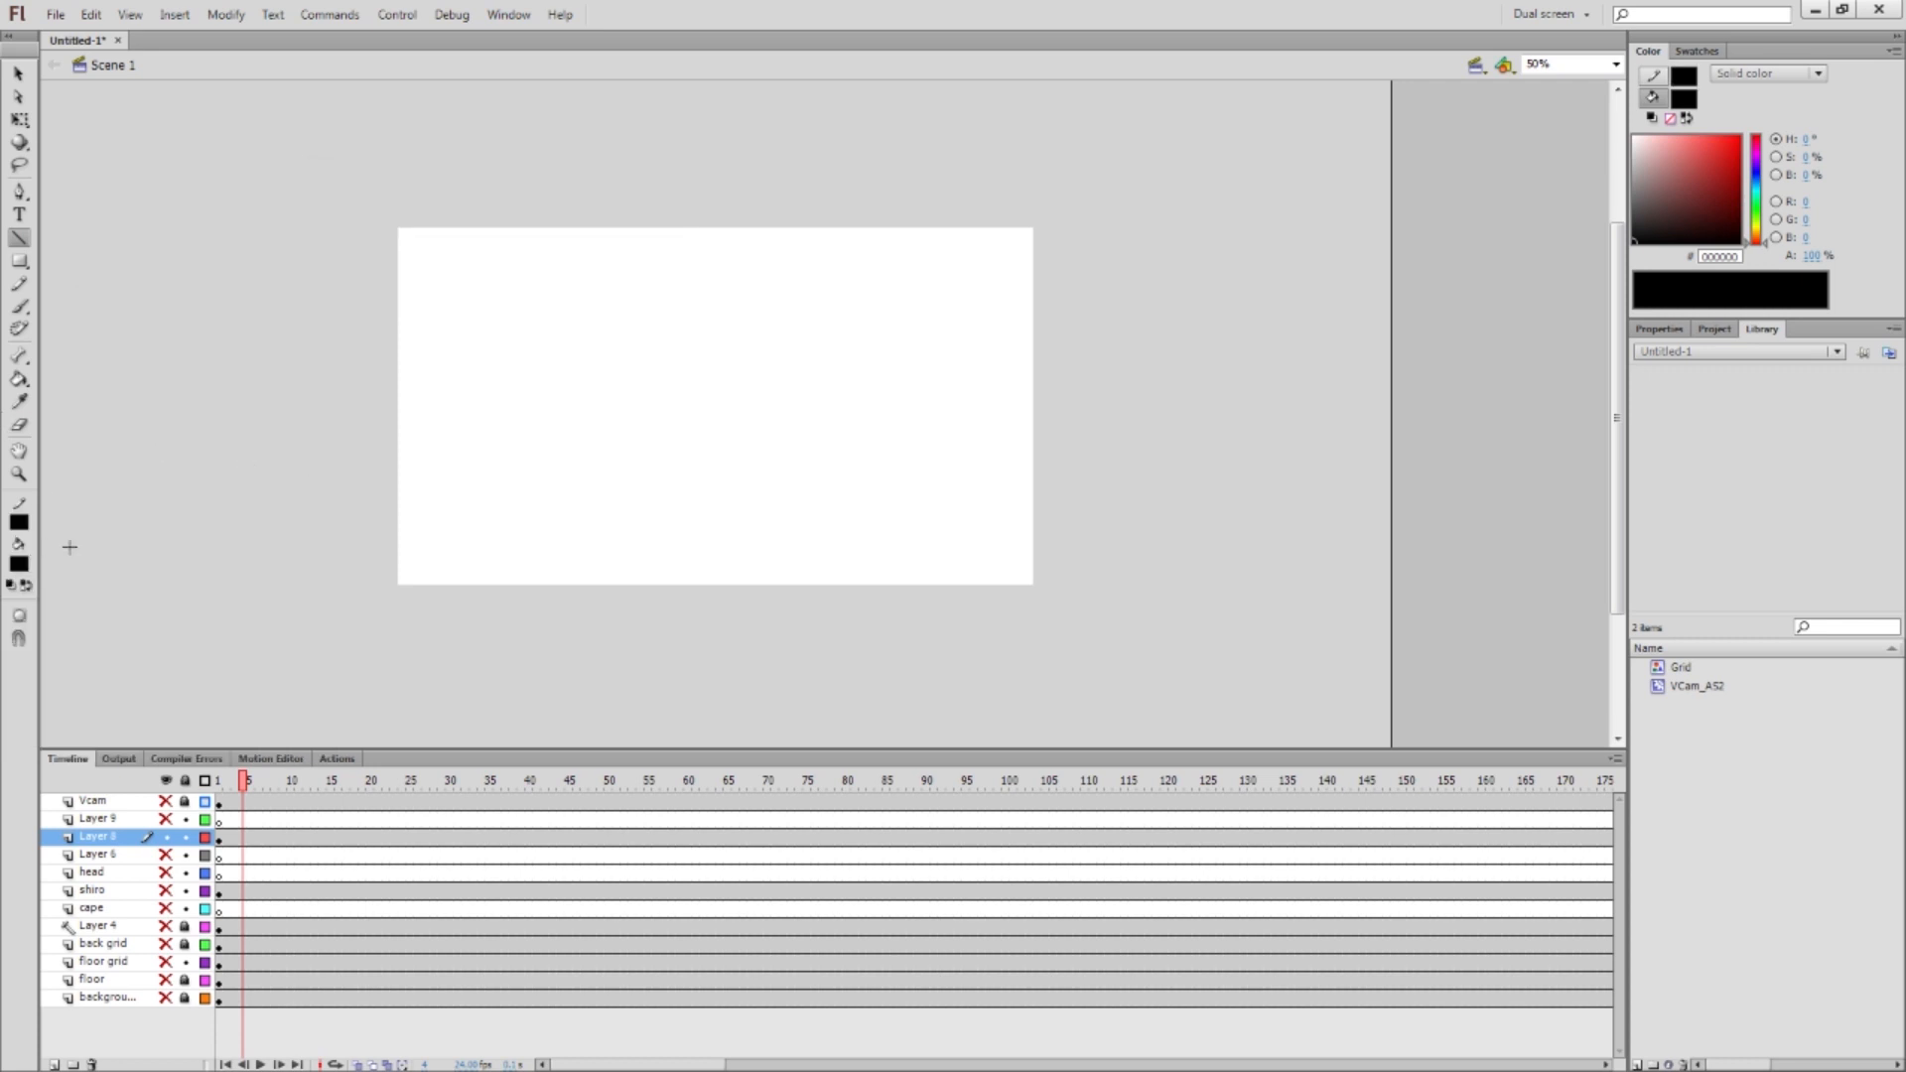
{"action": "left_click_drag", "start_coordinate": [664, 347], "coordinate": [638, 469]}
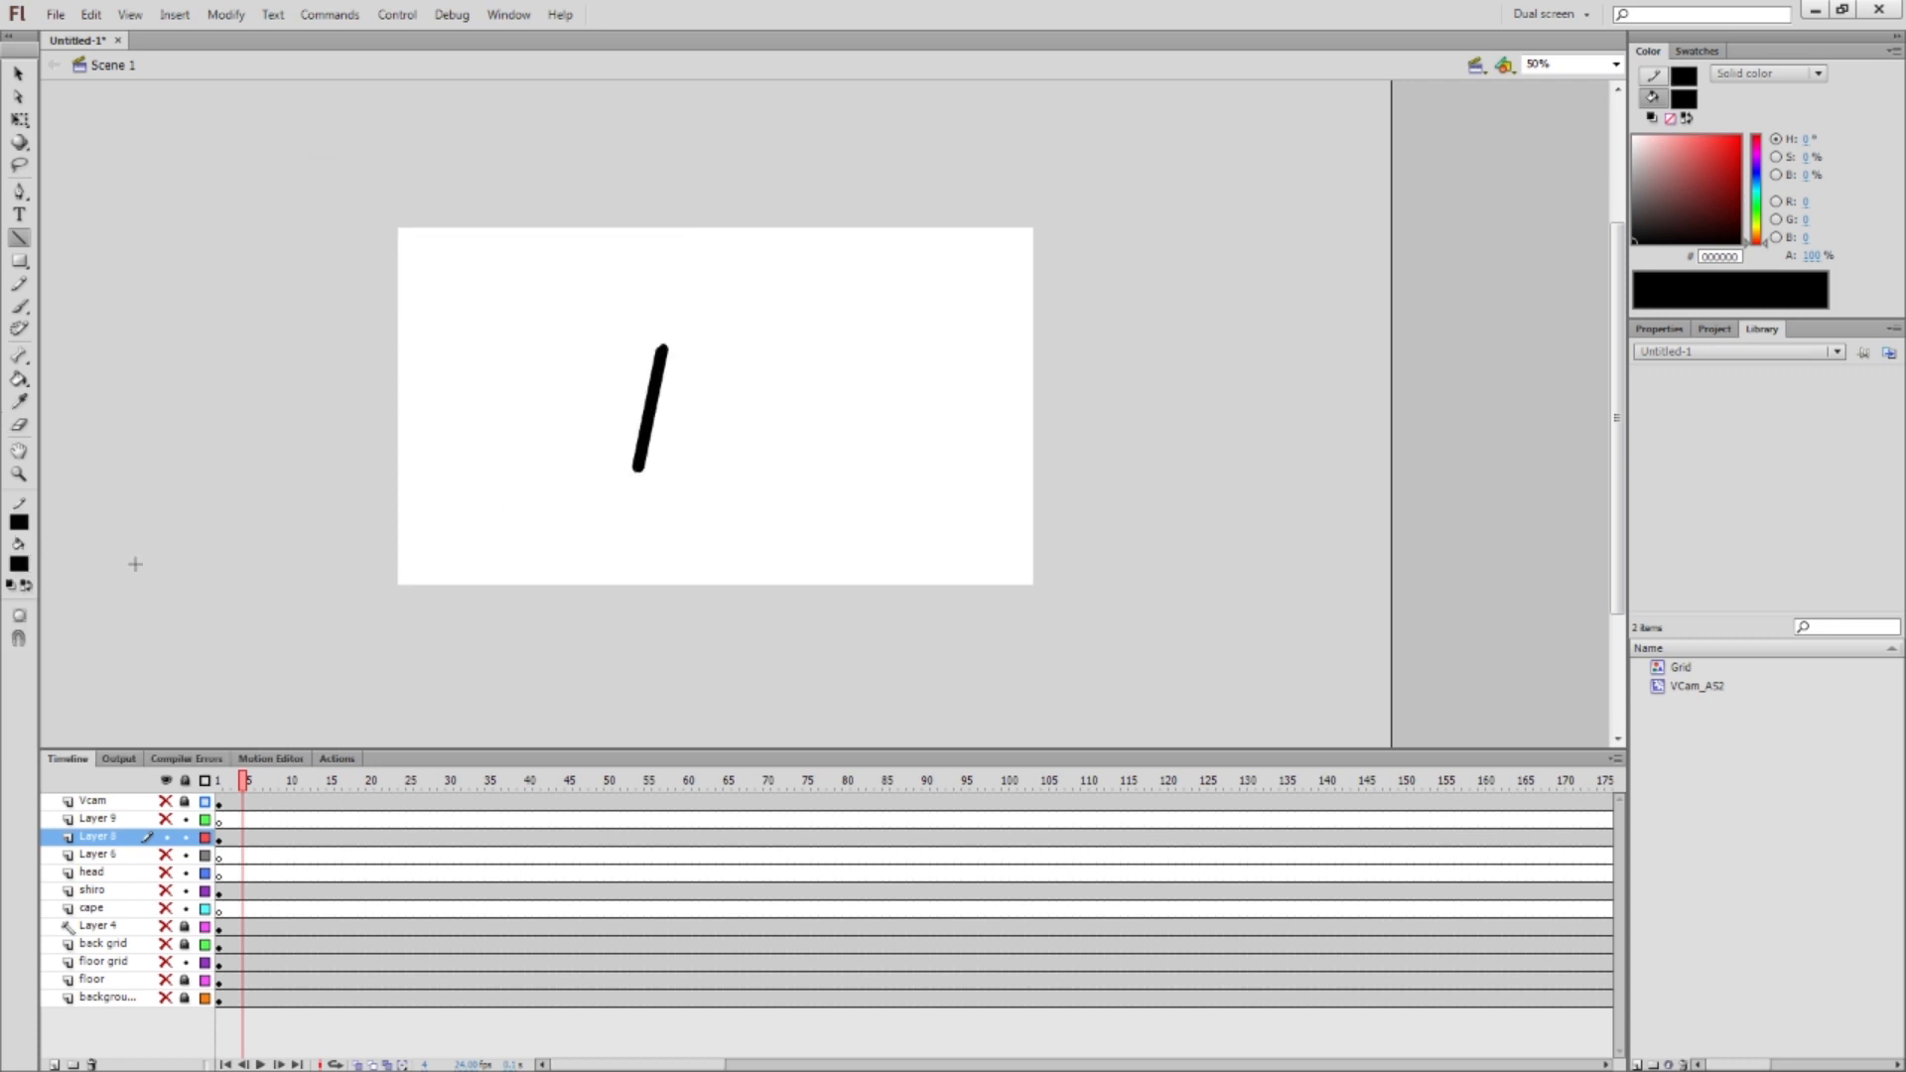
With snapping on, add two legs and an arm, then reshape the hip joint
{"action": "left_click", "coordinate": [18, 641]}
{"action": "left_click_drag", "start_coordinate": [572, 545], "coordinate": [638, 465]}
{"action": "left_click_drag", "start_coordinate": [645, 547], "coordinate": [639, 464]}
{"action": "mouse_move", "coordinate": [660, 348]}
{"action": "left_mouse_down"}
{"action": "mouse_move", "coordinate": [727, 340]}
{"action": "mouse_move", "coordinate": [657, 368]}
{"action": "mouse_move", "coordinate": [653, 337]}
{"action": "left_mouse_up"}
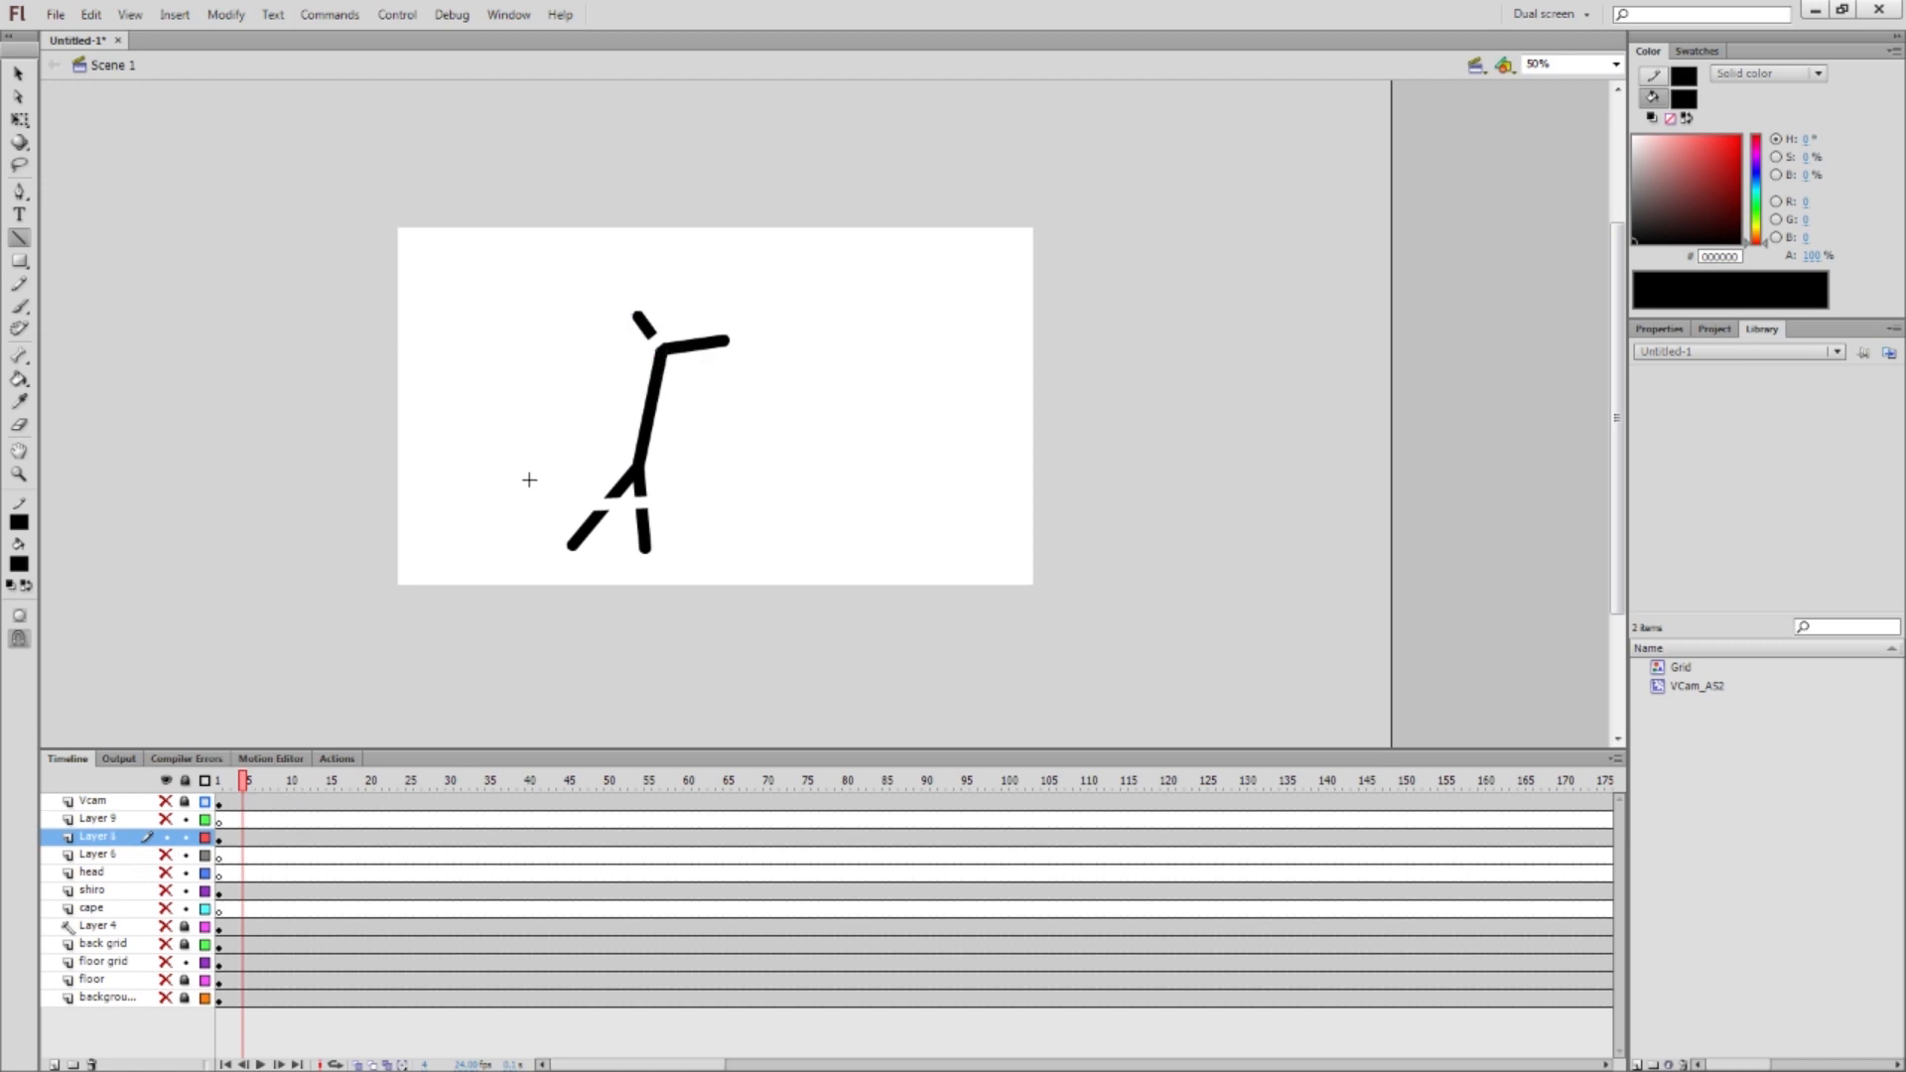
{"action": "key", "text": "v"}
{"action": "left_click_drag", "start_coordinate": [646, 491], "coordinate": [681, 438]}
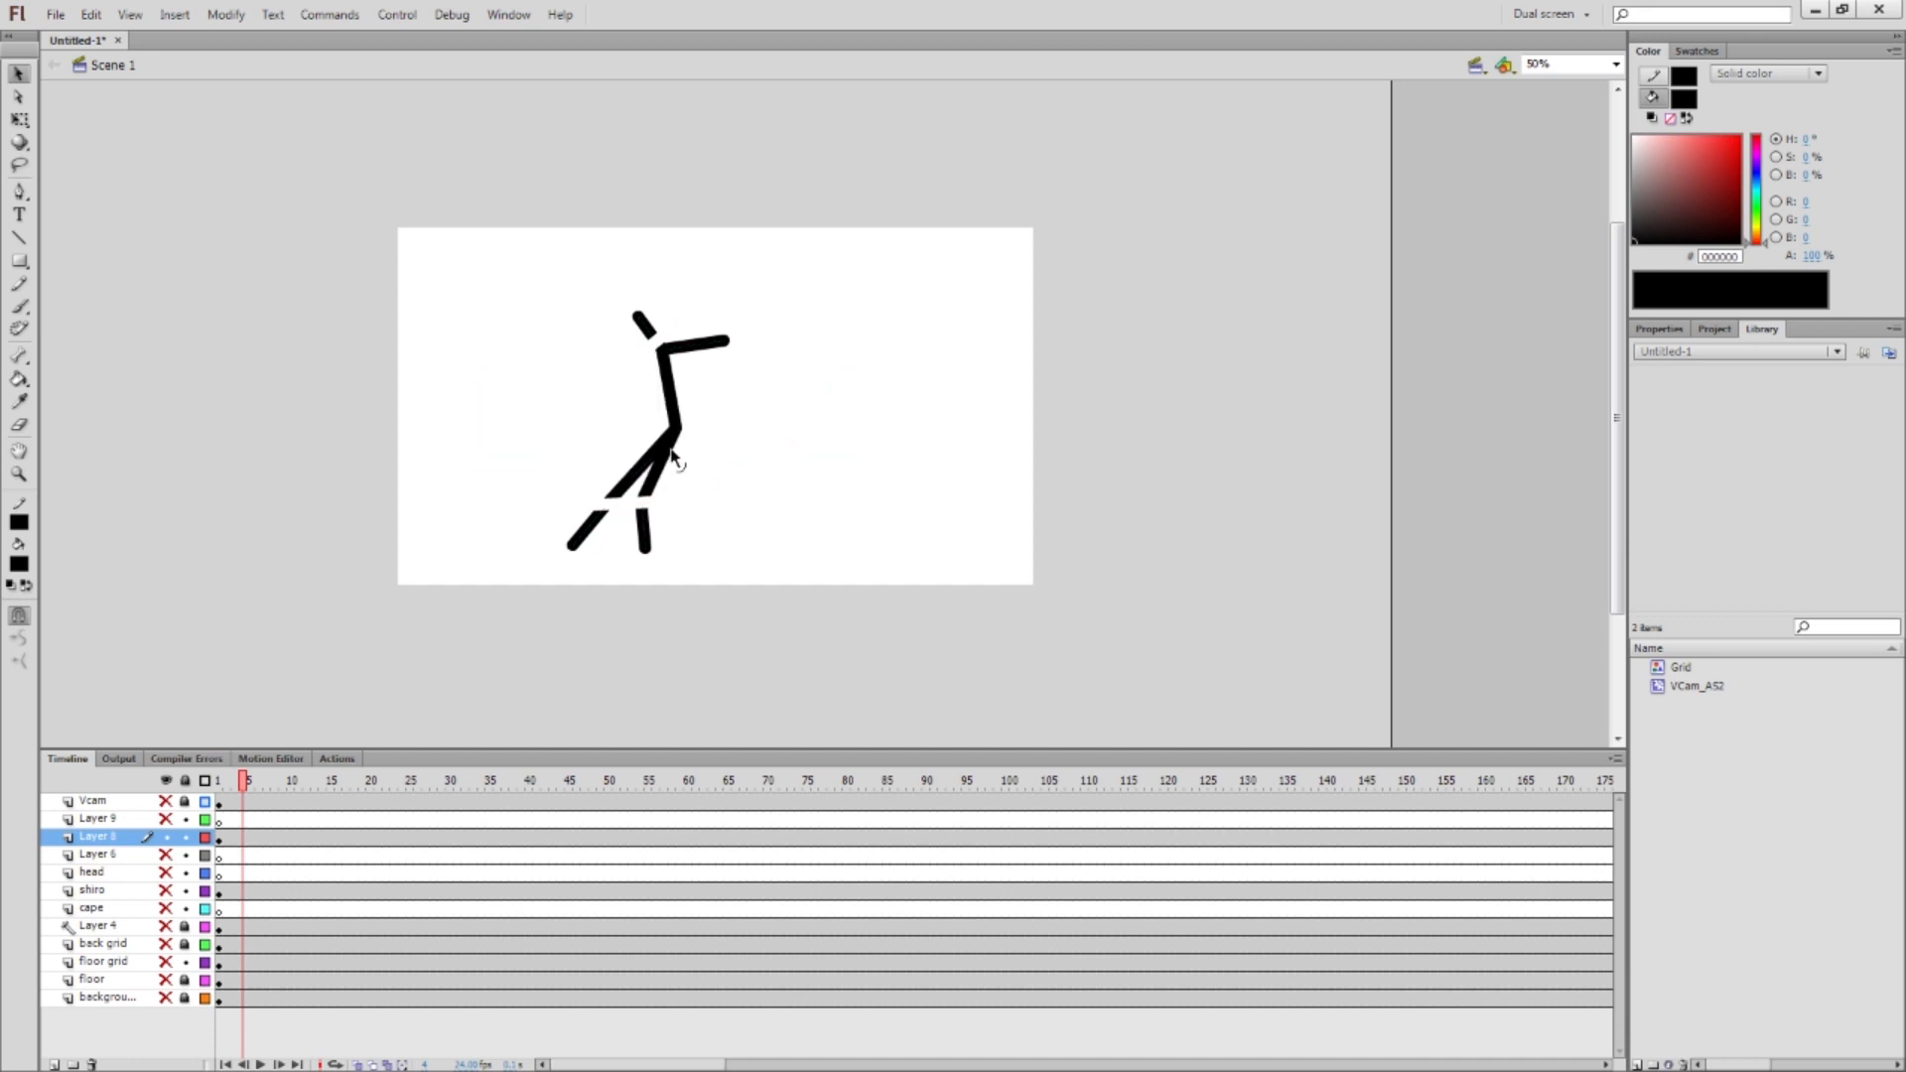
Move the white loop outline aside and delete it
{"action": "double_click", "coordinate": [617, 505]}
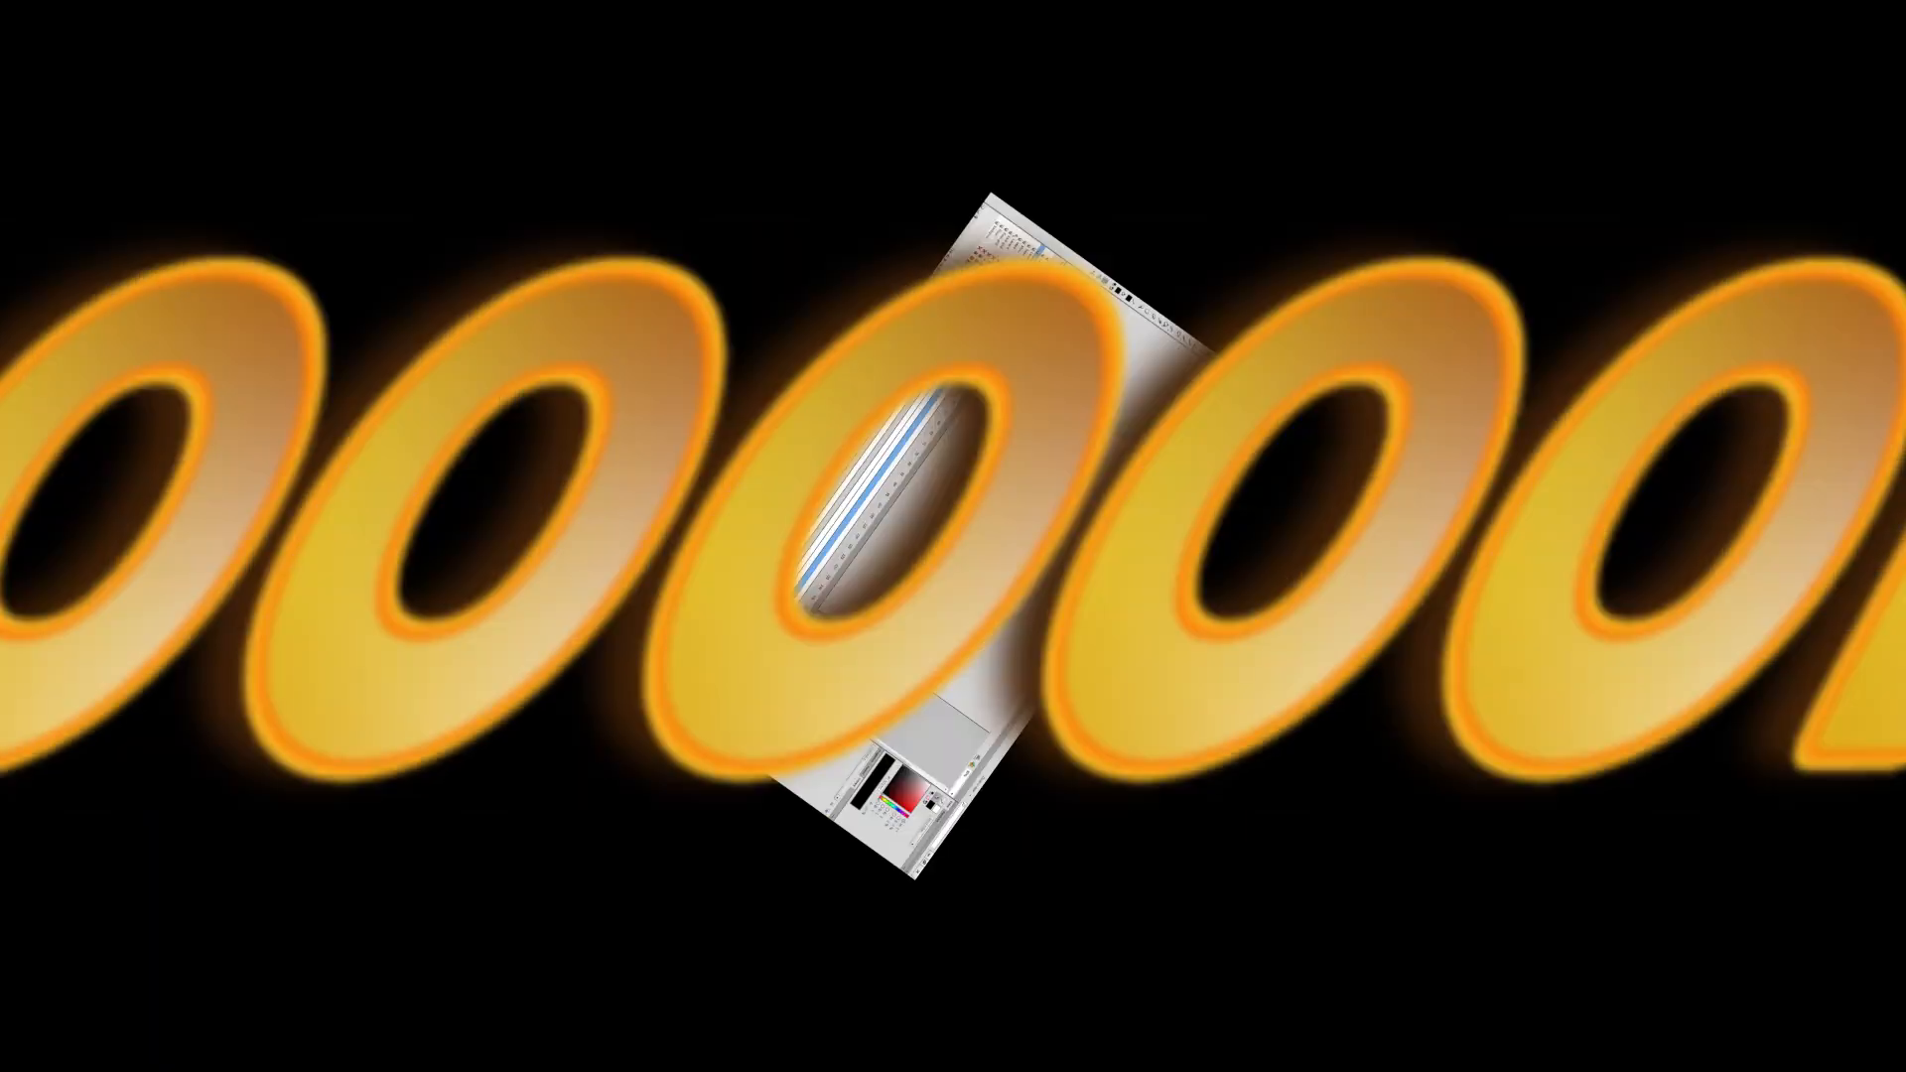
{"action": "mouse_move", "coordinate": [634, 502]}
{"action": "left_mouse_down"}
{"action": "mouse_move", "coordinate": [247, 393]}
{"action": "mouse_move", "coordinate": [228, 310]}
{"action": "left_mouse_up"}
{"action": "left_click", "coordinate": [359, 349]}
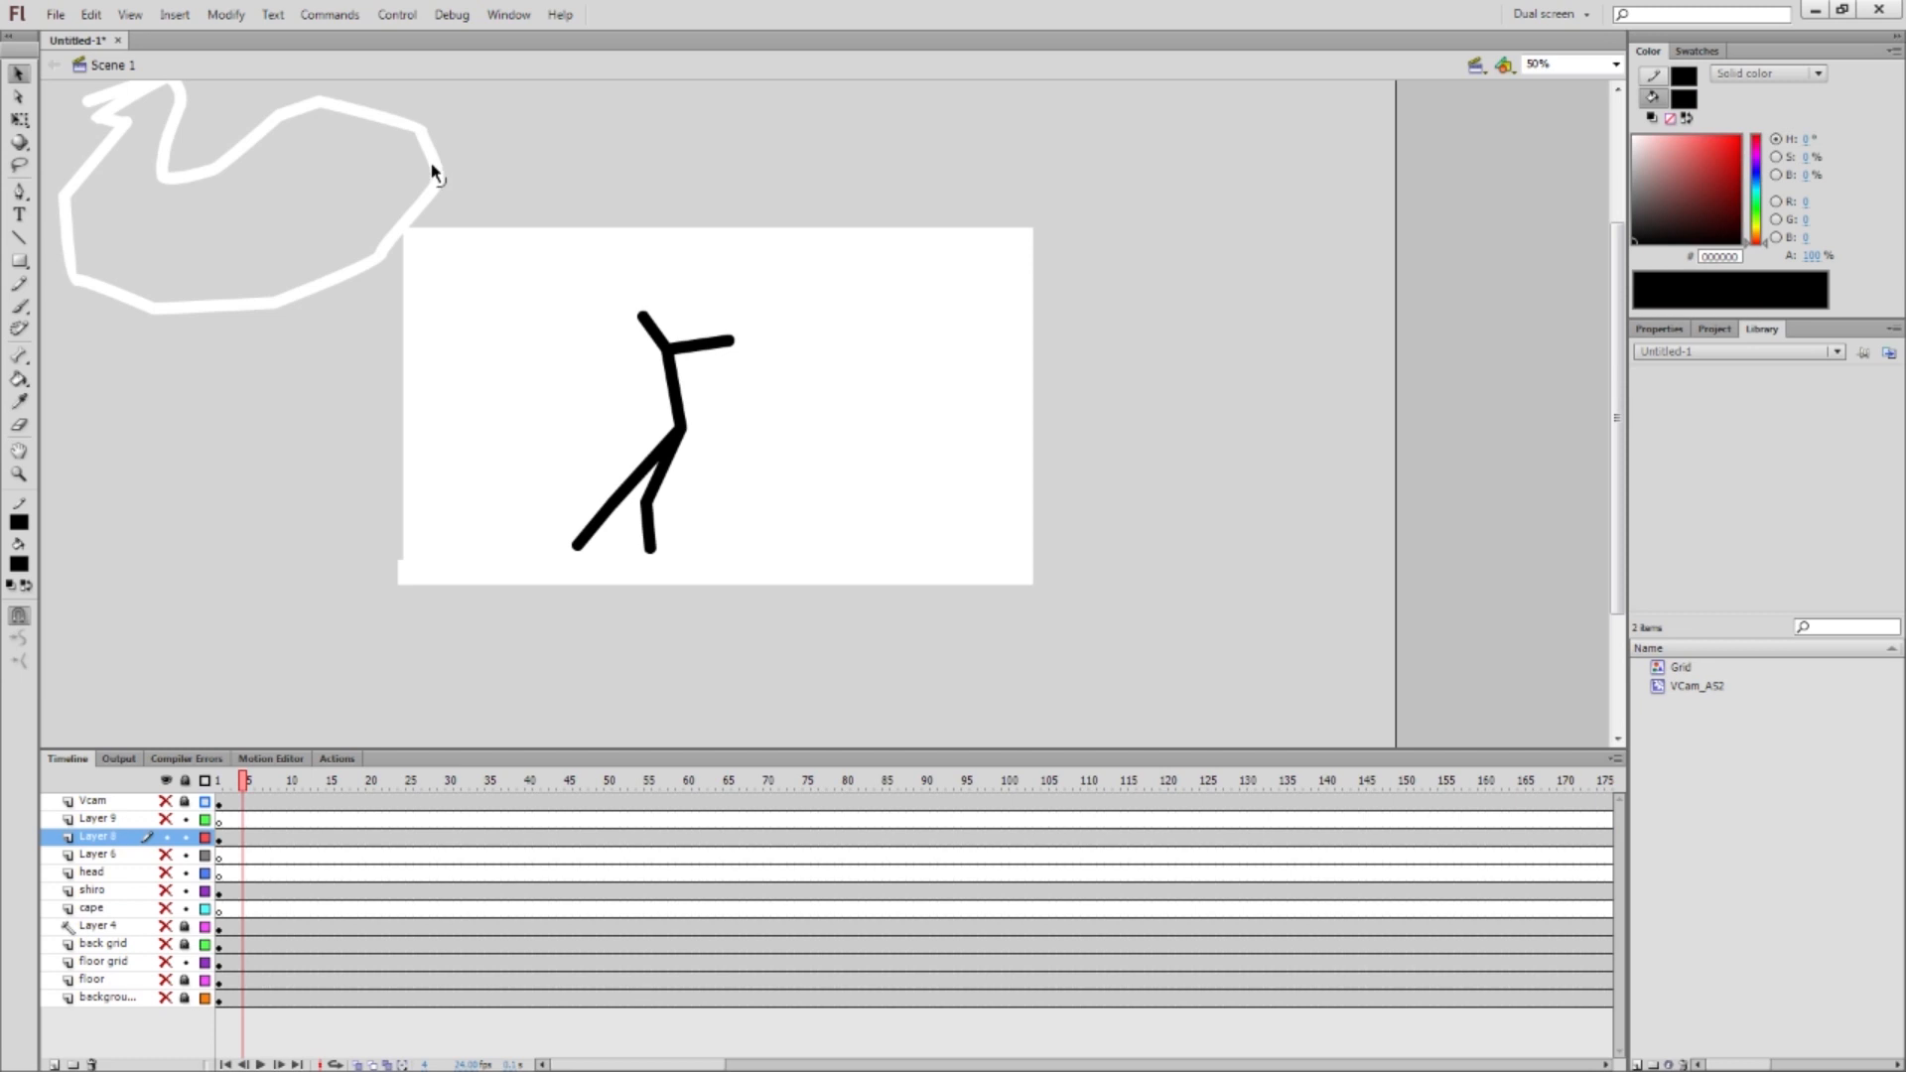
{"action": "left_click", "coordinate": [364, 278]}
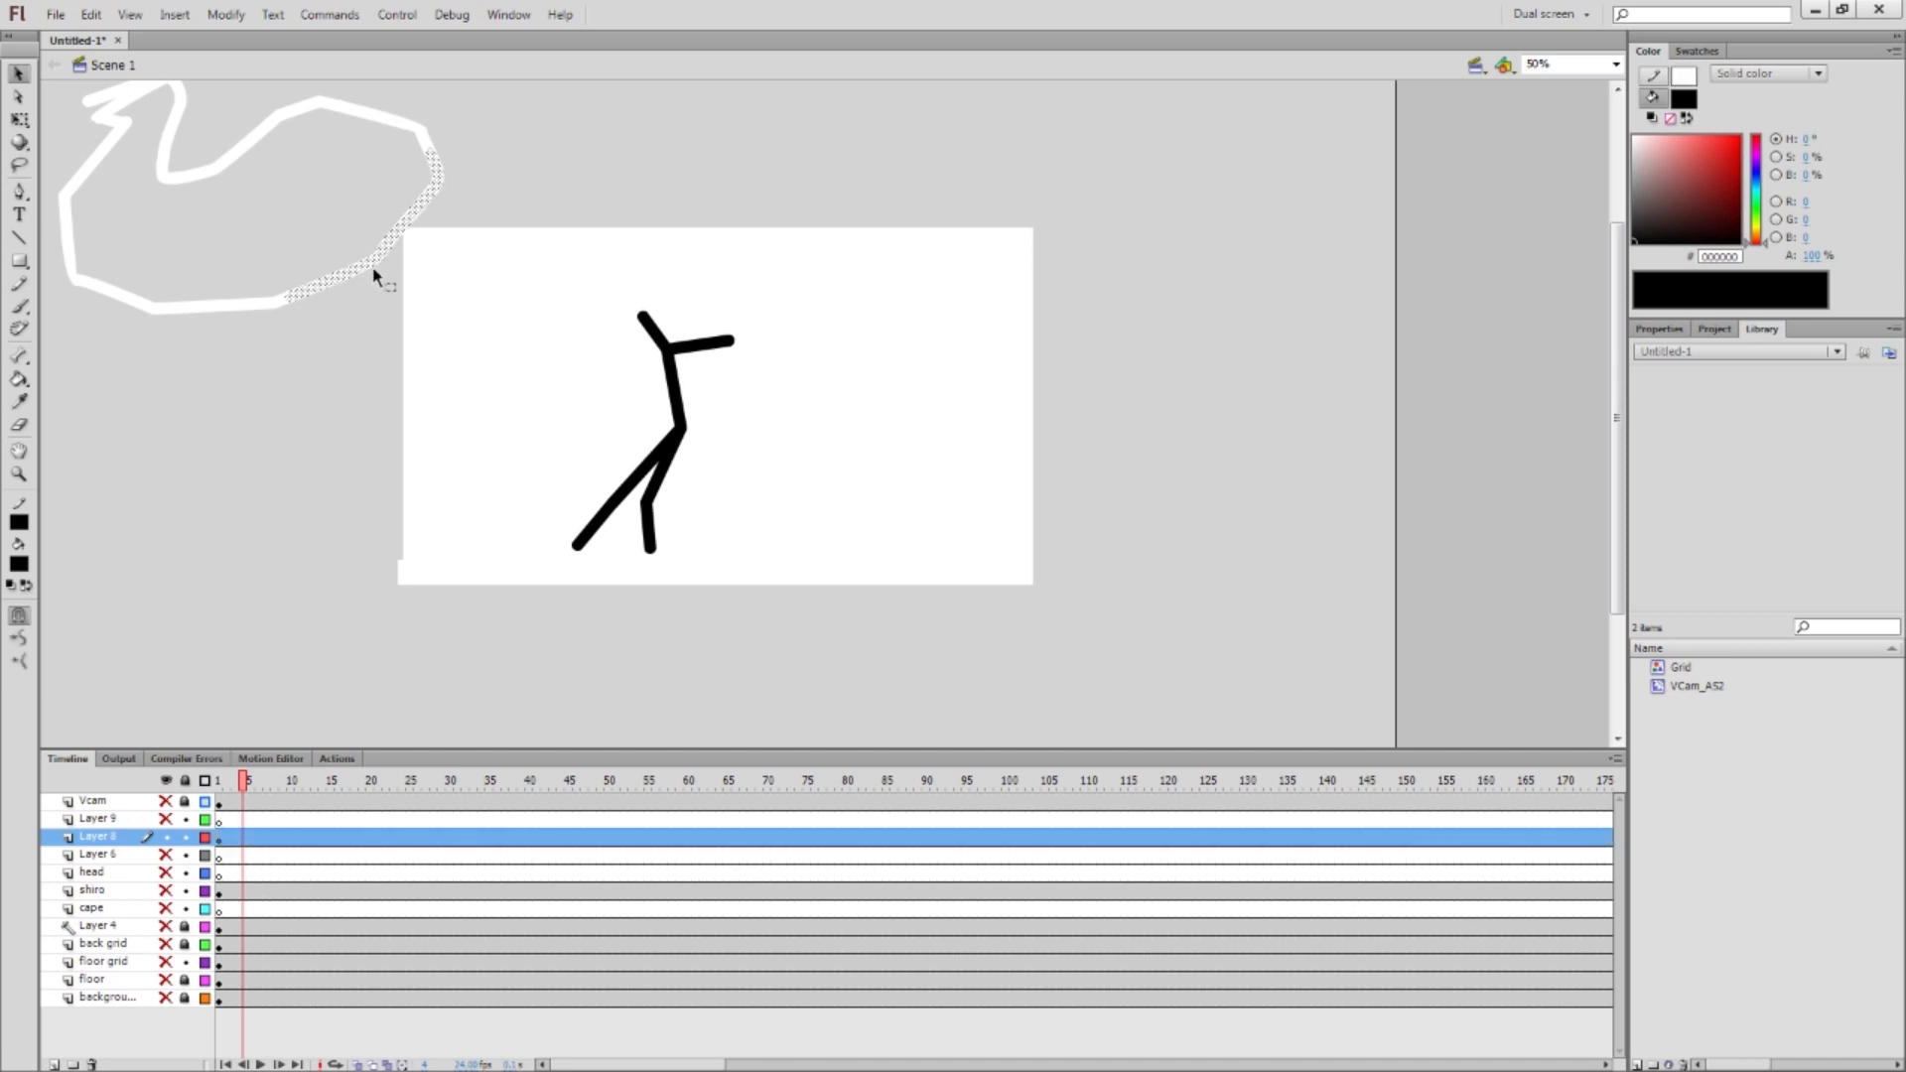
{"action": "double_click", "coordinate": [363, 276]}
{"action": "key", "text": "Delete"}
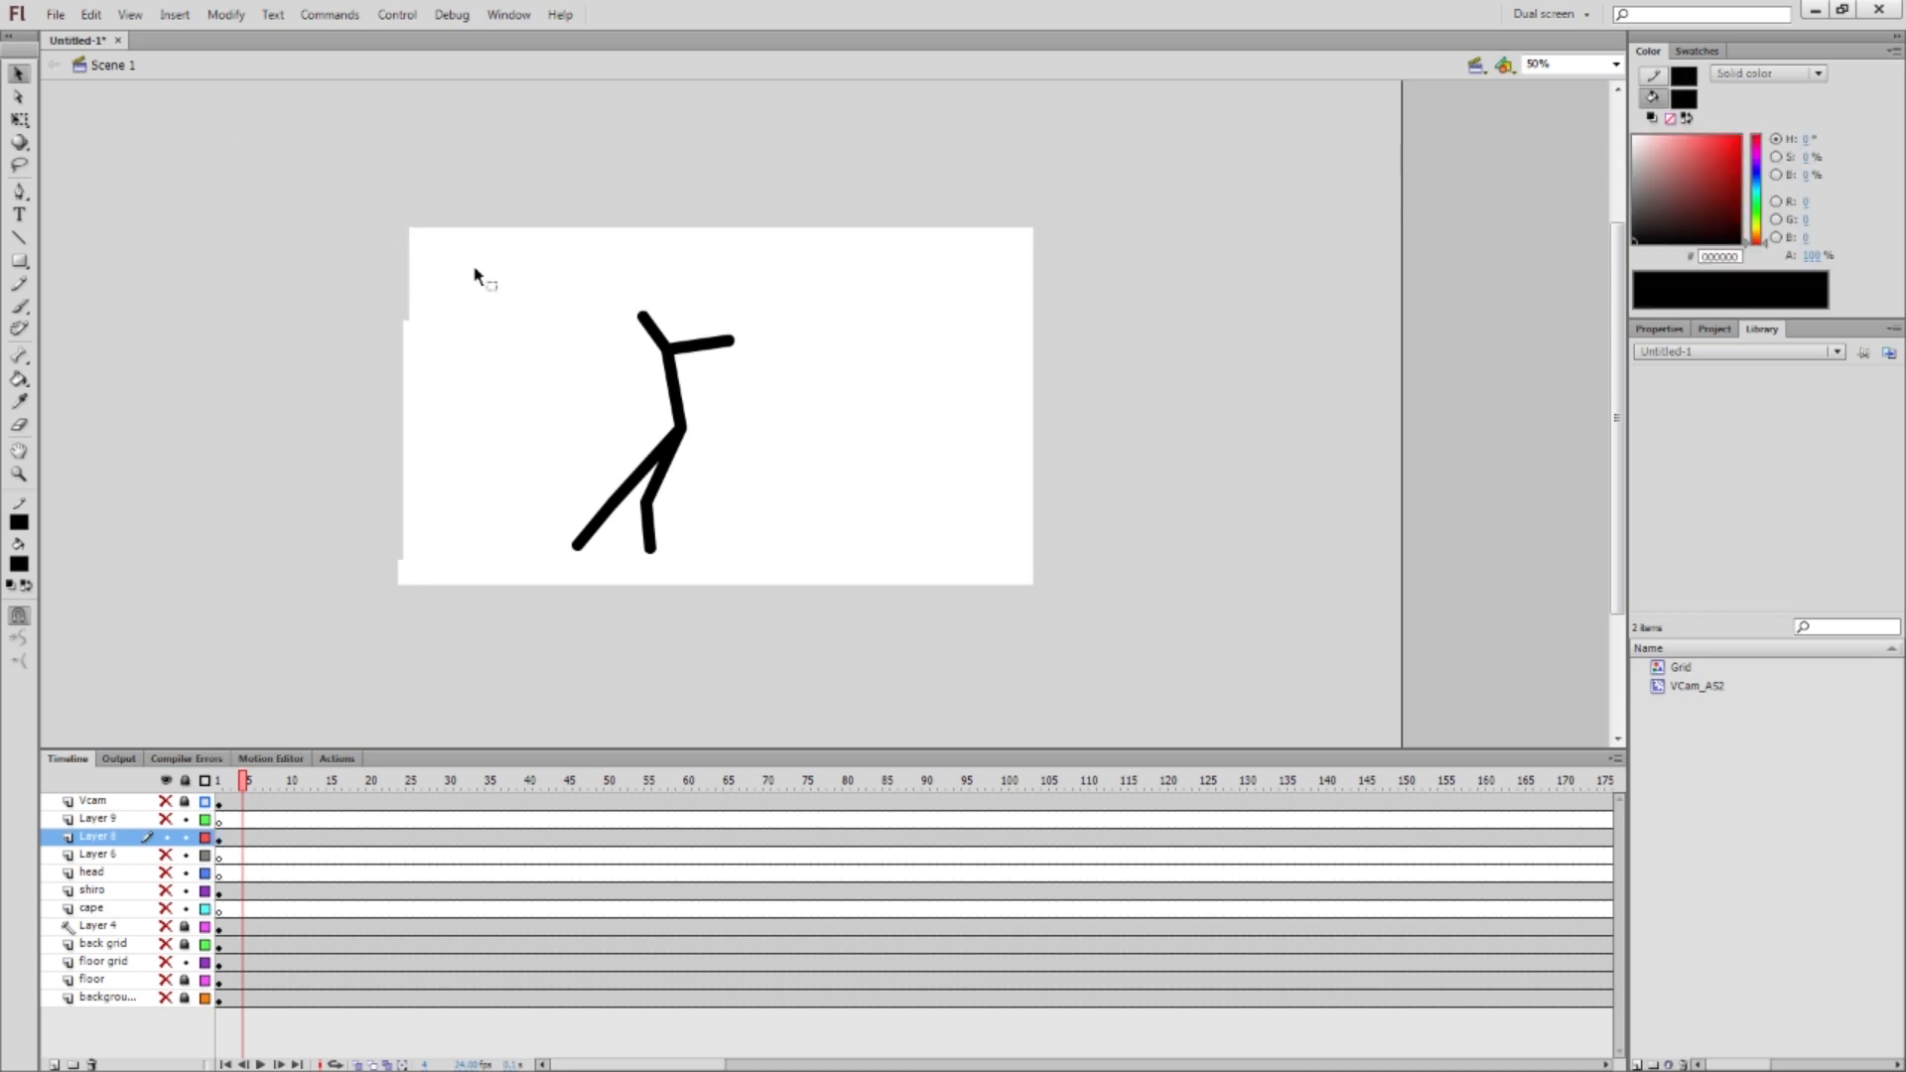
Nudge the stick figure right and bend its right leg outward
{"action": "key", "text": "ctrl+a"}
{"action": "key", "text": "shift+Right"}
{"action": "left_click", "coordinate": [703, 524]}
{"action": "left_click_drag", "start_coordinate": [654, 514], "coordinate": [734, 463]}
{"action": "left_click_drag", "start_coordinate": [659, 547], "coordinate": [776, 507]}
Bend the left leg at the knee, raise its foot, and lift the right knee and foot
{"action": "left_click", "coordinate": [629, 494]}
{"action": "left_click", "coordinate": [616, 498]}
{"action": "left_click_drag", "start_coordinate": [617, 502], "coordinate": [625, 440]}
{"action": "left_click_drag", "start_coordinate": [584, 548], "coordinate": [575, 490]}
{"action": "left_click_drag", "start_coordinate": [745, 481], "coordinate": [754, 410]}
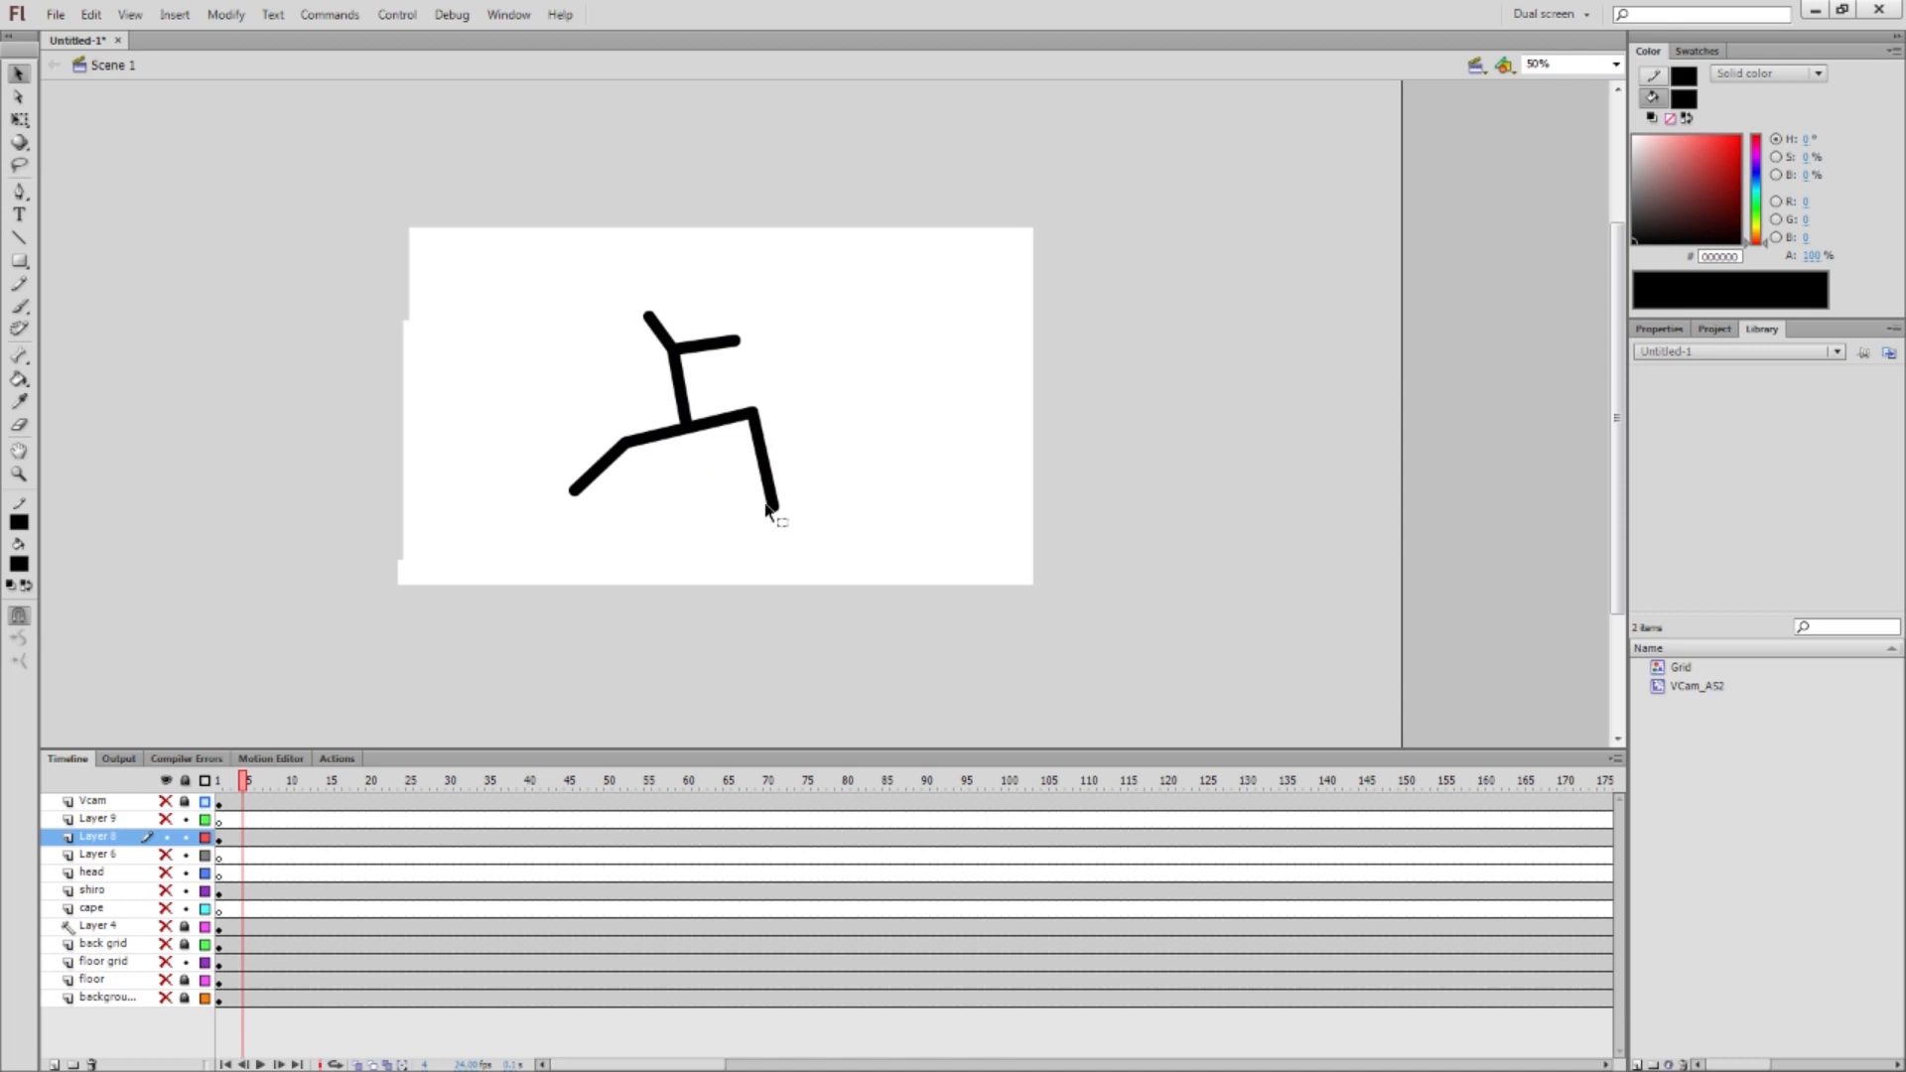
{"action": "left_click_drag", "start_coordinate": [776, 507], "coordinate": [782, 474]}
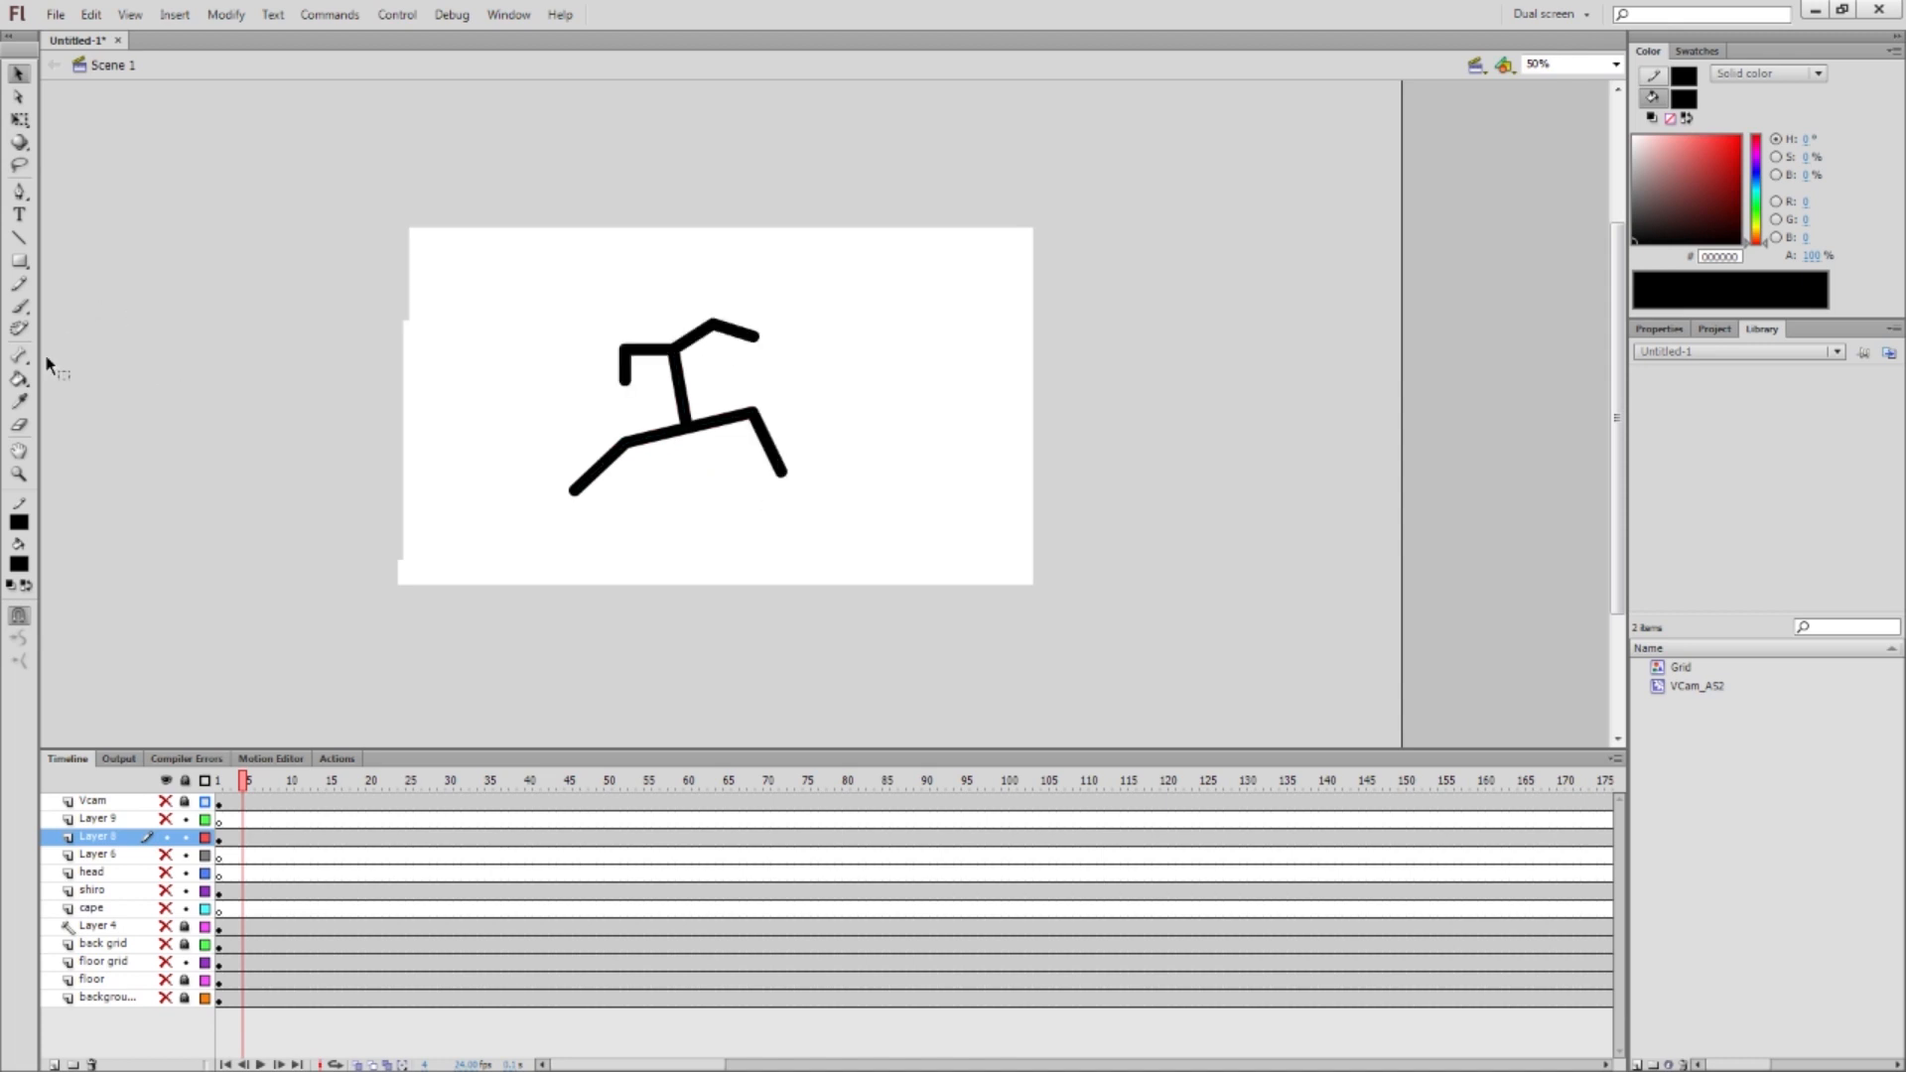
{"action": "left_click", "coordinate": [19, 260]}
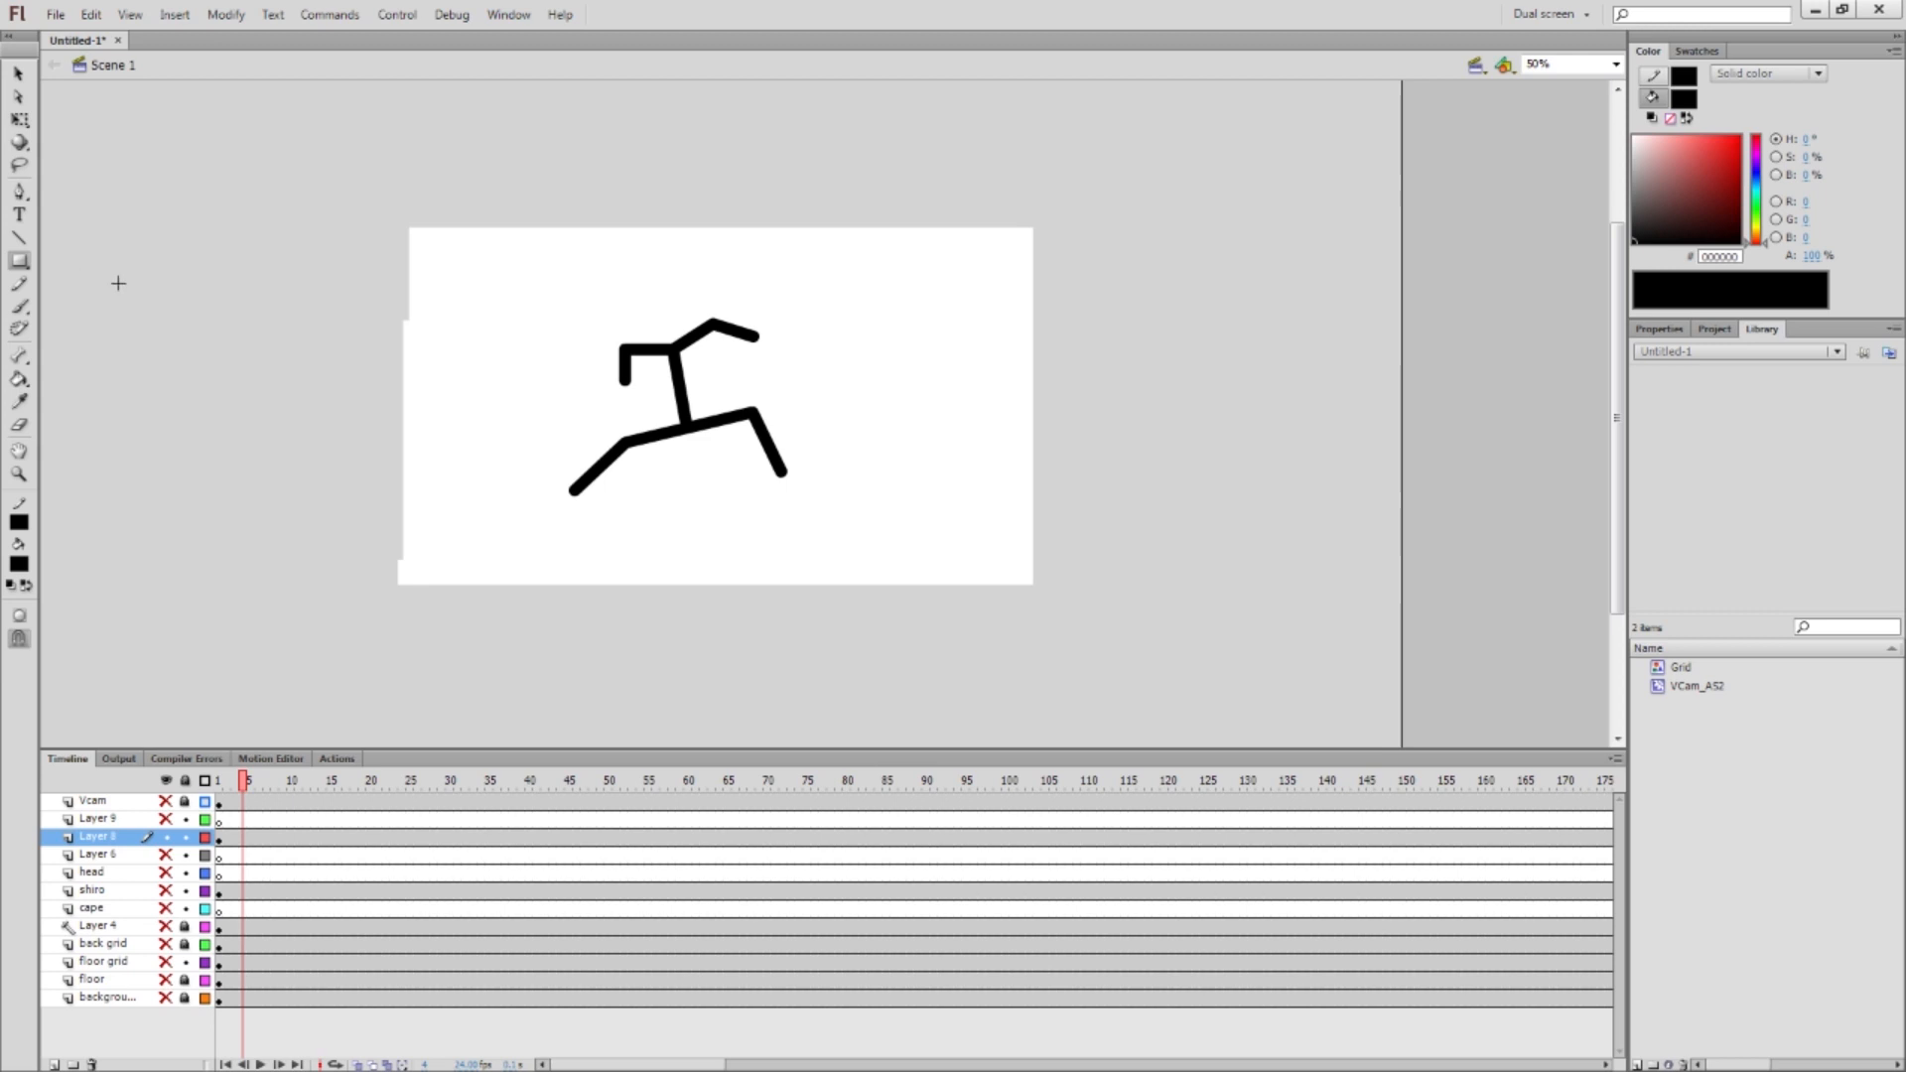
Replace a first black rectangle with a bright green #66FF00 rectangle left of the stage
{"action": "left_click_drag", "start_coordinate": [91, 257], "coordinate": [306, 539]}
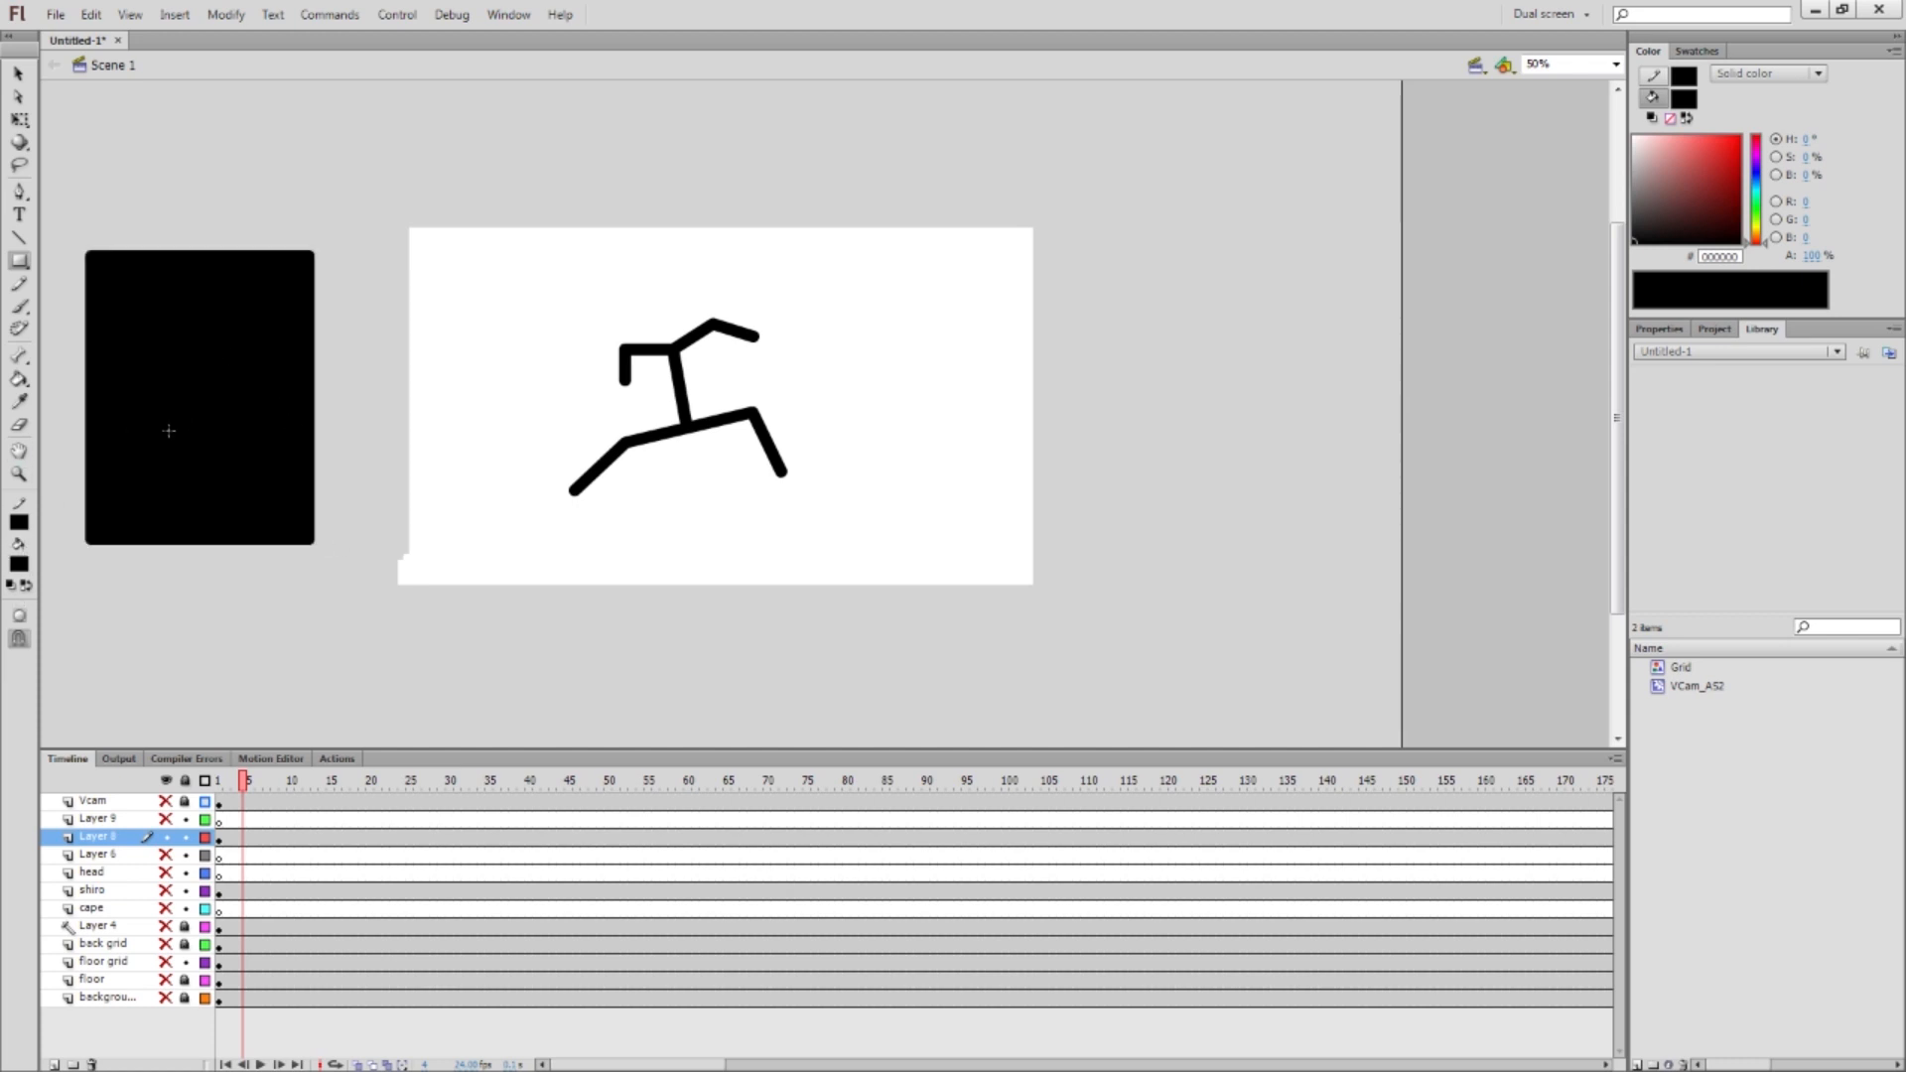
{"action": "key", "text": "ctrl+z"}
{"action": "left_click", "coordinate": [24, 564]}
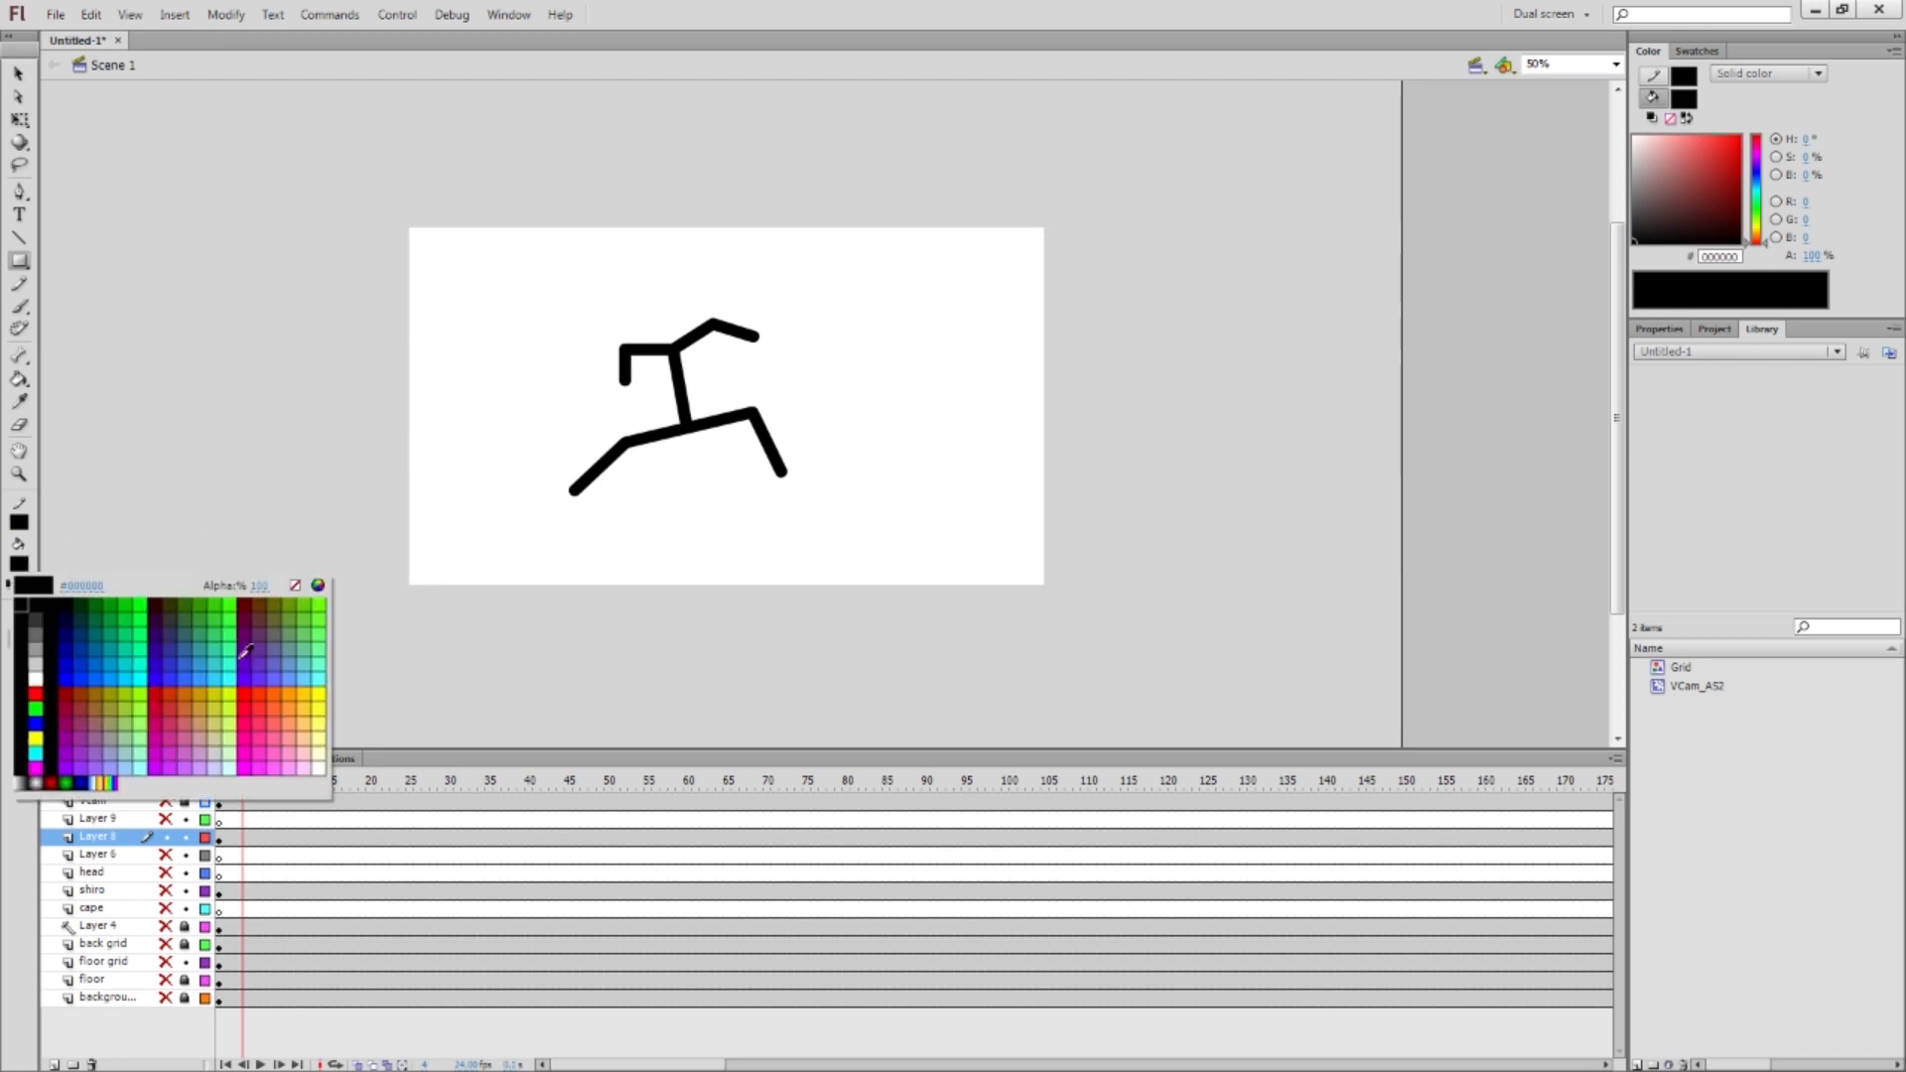
{"action": "left_click", "coordinate": [317, 603]}
{"action": "left_click_drag", "start_coordinate": [188, 231], "coordinate": [383, 539]}
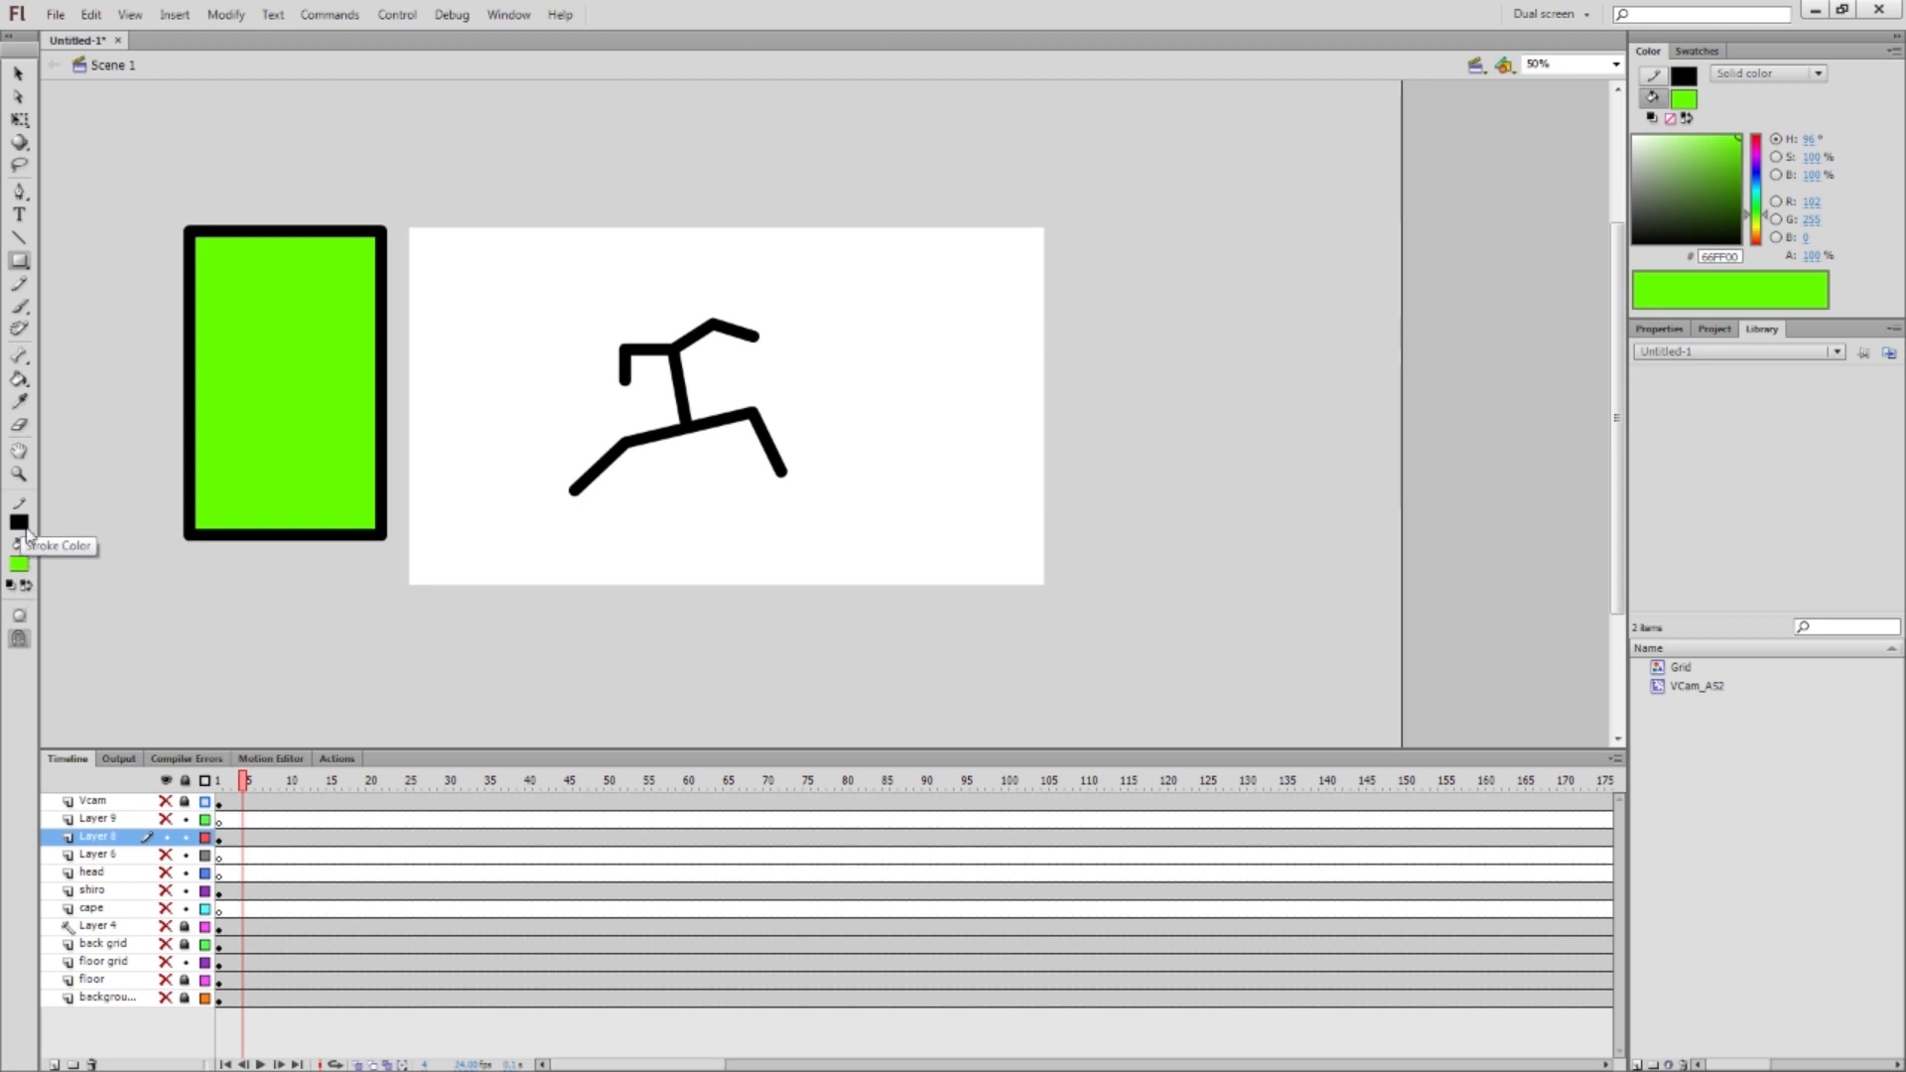
Select the rectangle's whole outline and make it blue
{"action": "key", "text": "v"}
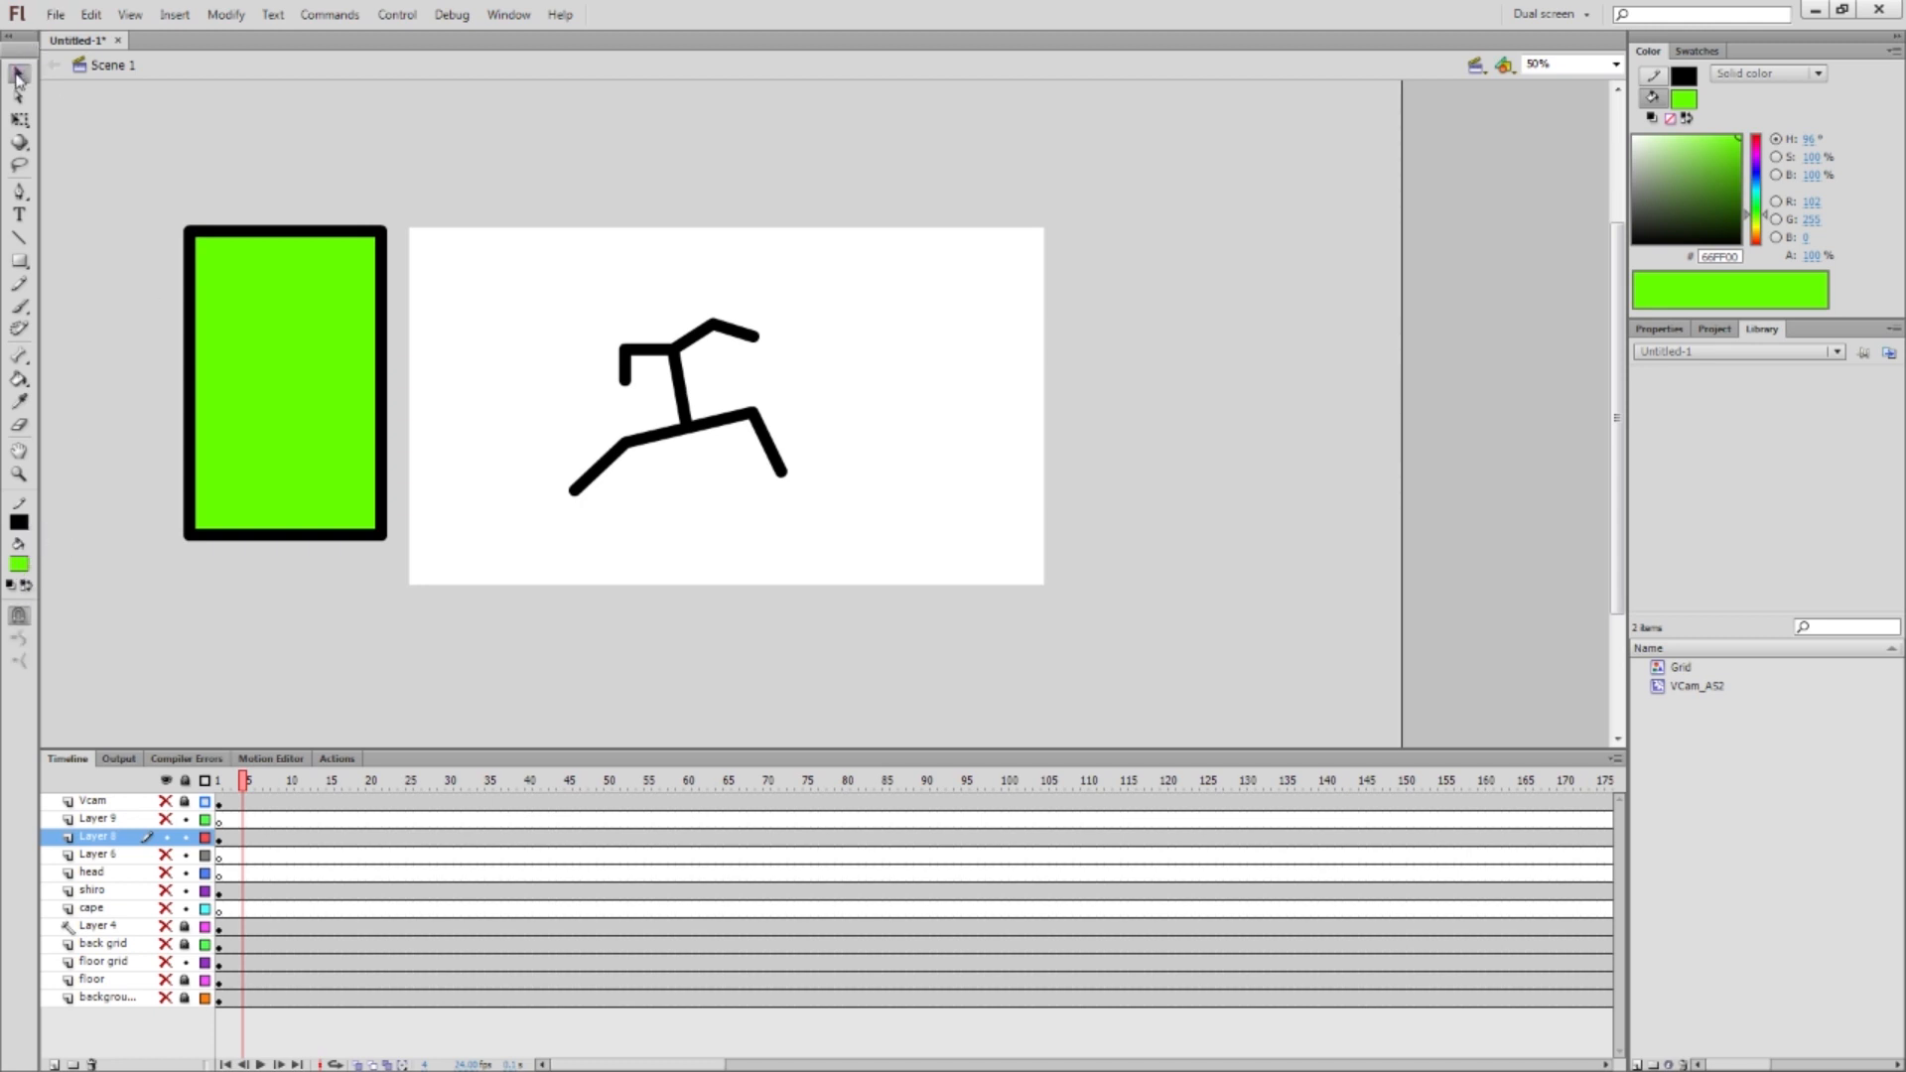
{"action": "left_click", "coordinate": [194, 233]}
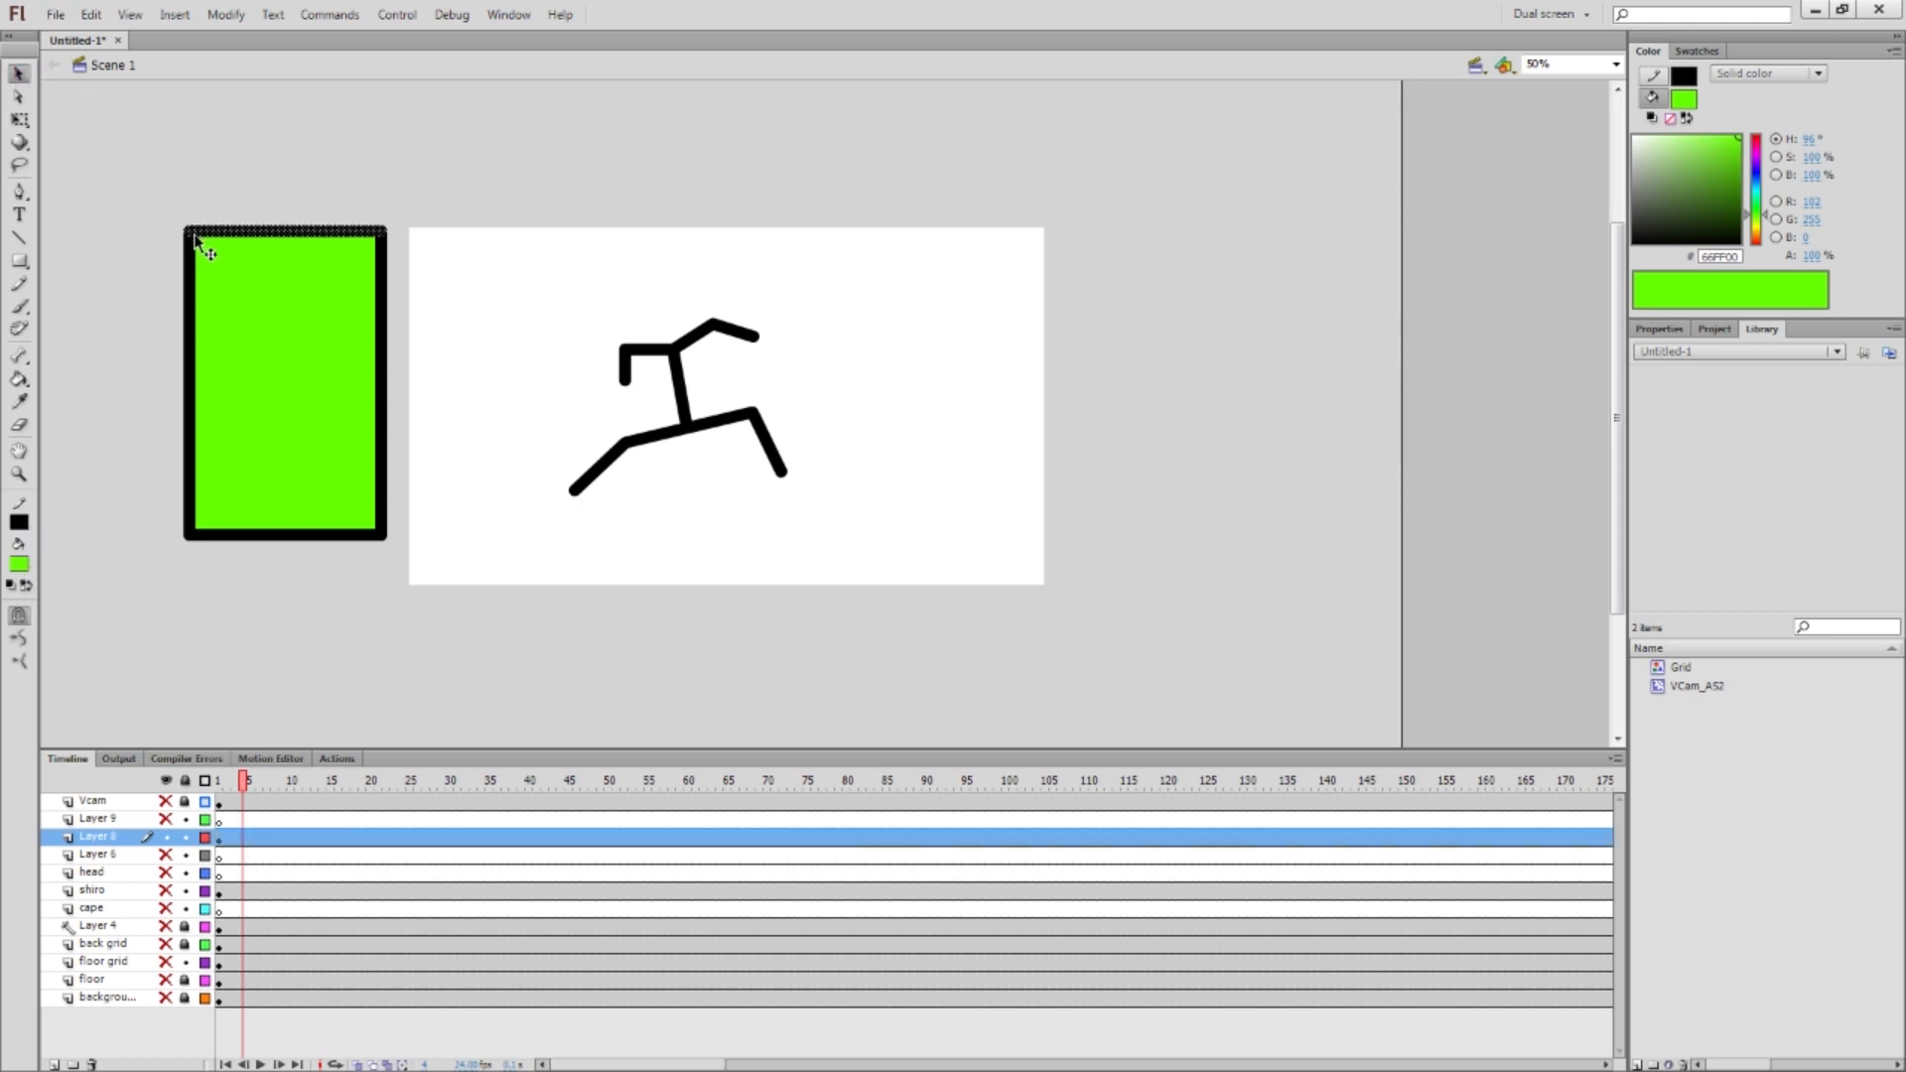
{"action": "double_click", "coordinate": [196, 237]}
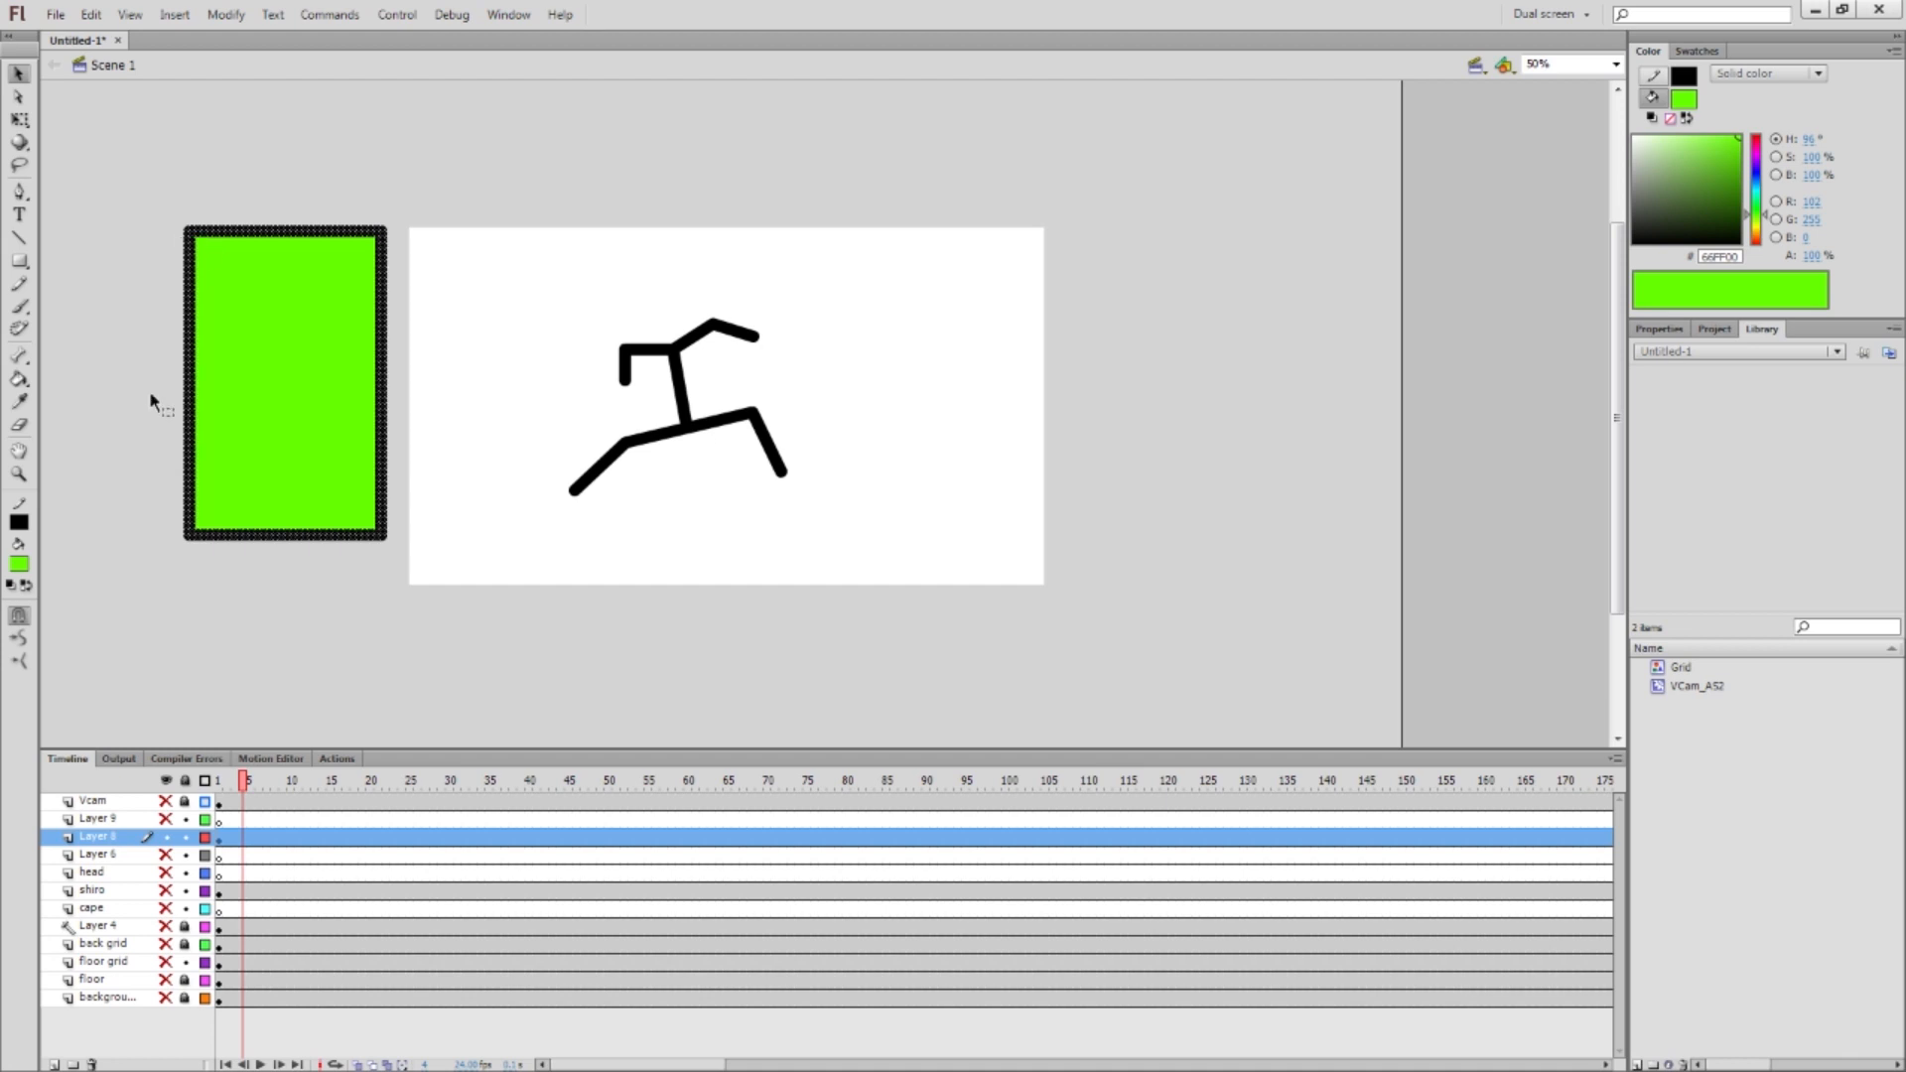
{"action": "left_click", "coordinate": [19, 522]}
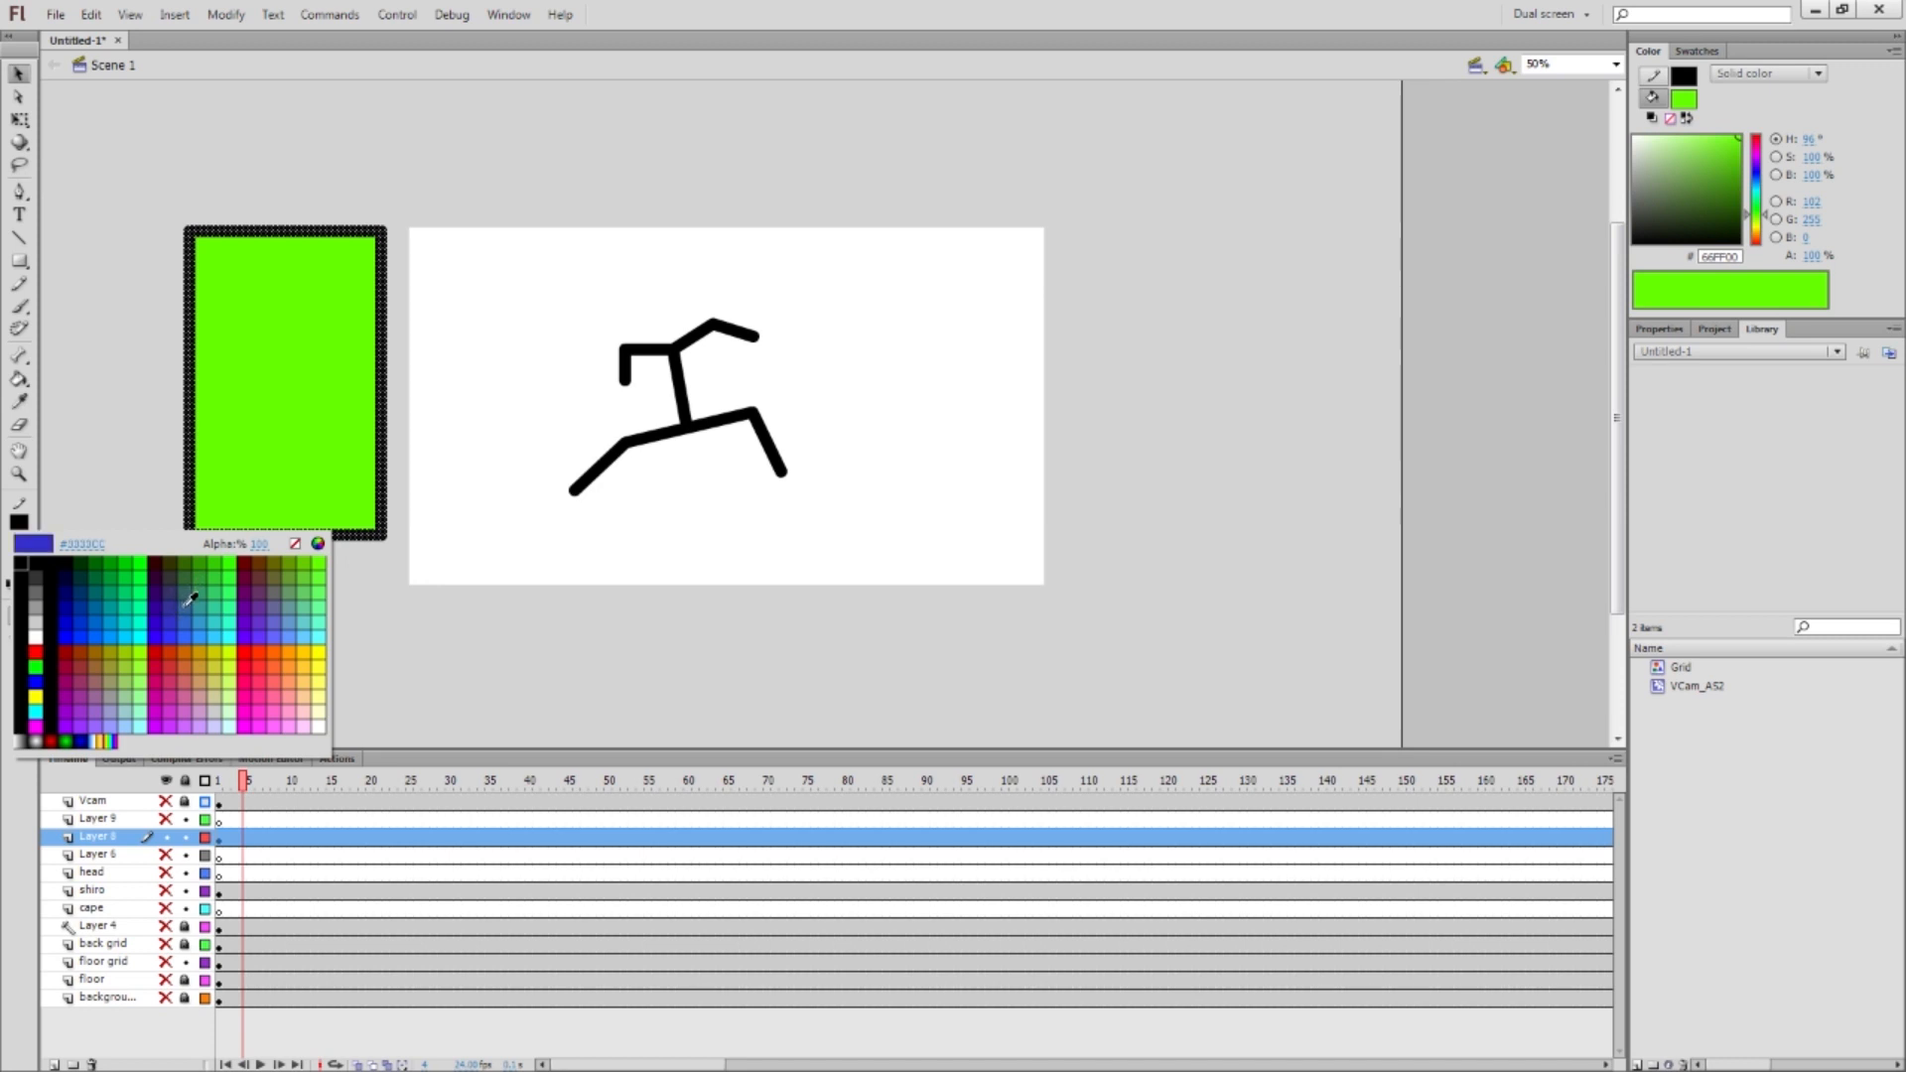
{"action": "left_click", "coordinate": [165, 628]}
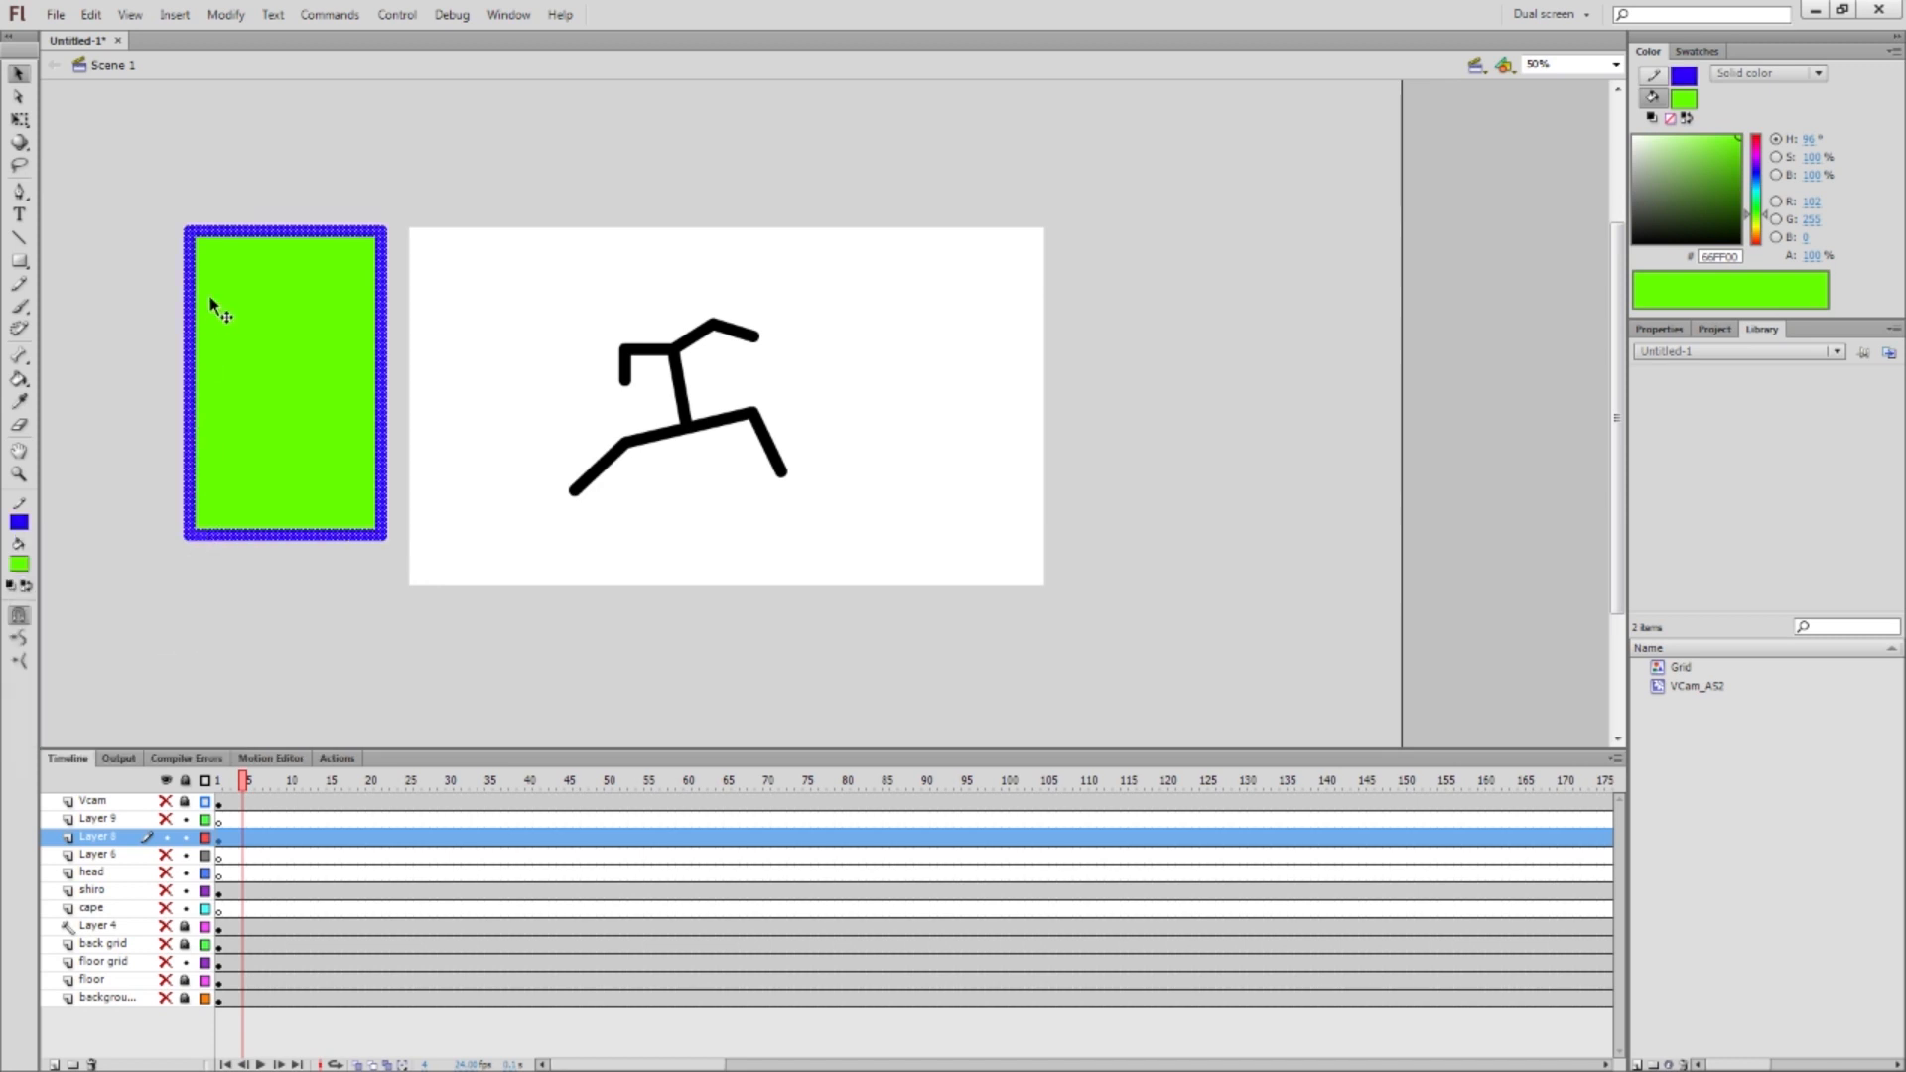
{"action": "left_click", "coordinate": [164, 383]}
Turn all of the stick figure's strokes pink
{"action": "left_click_drag", "start_coordinate": [526, 295], "coordinate": [782, 510]}
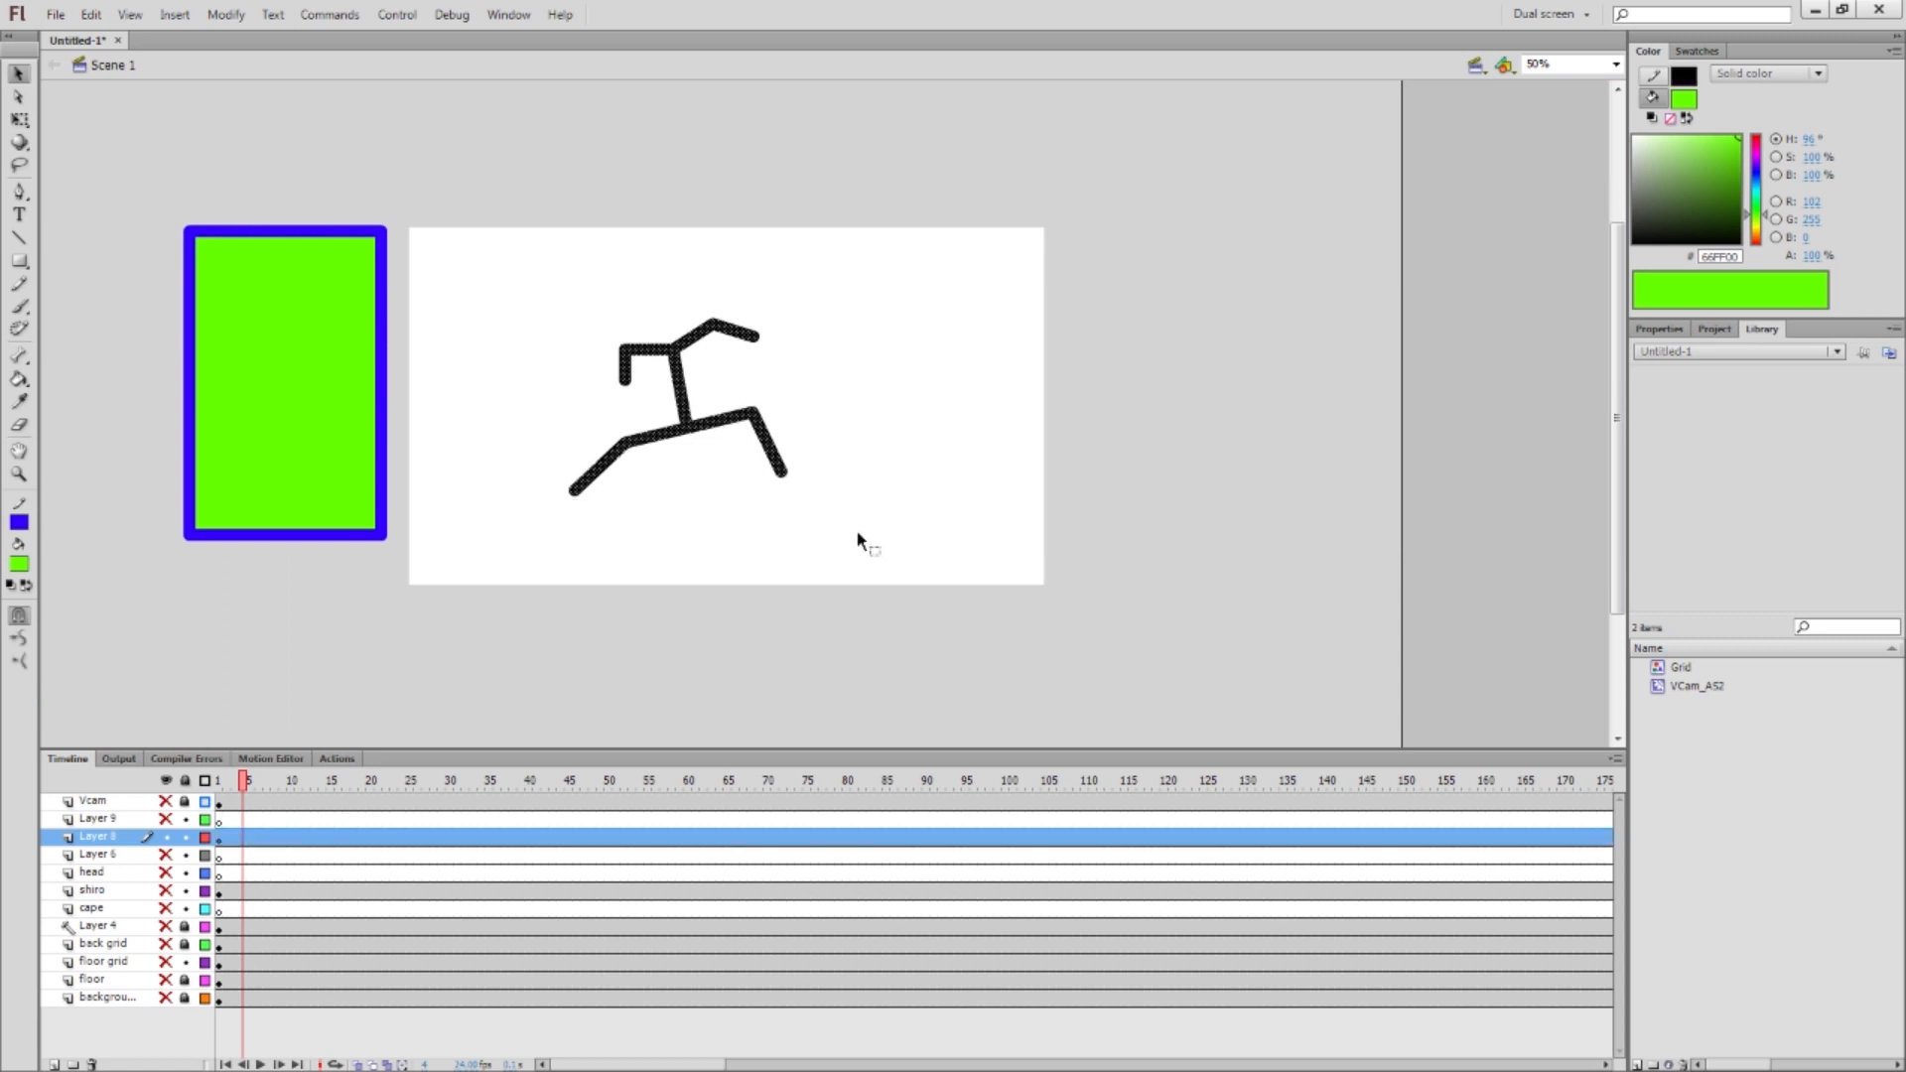
{"action": "left_click", "coordinate": [21, 523]}
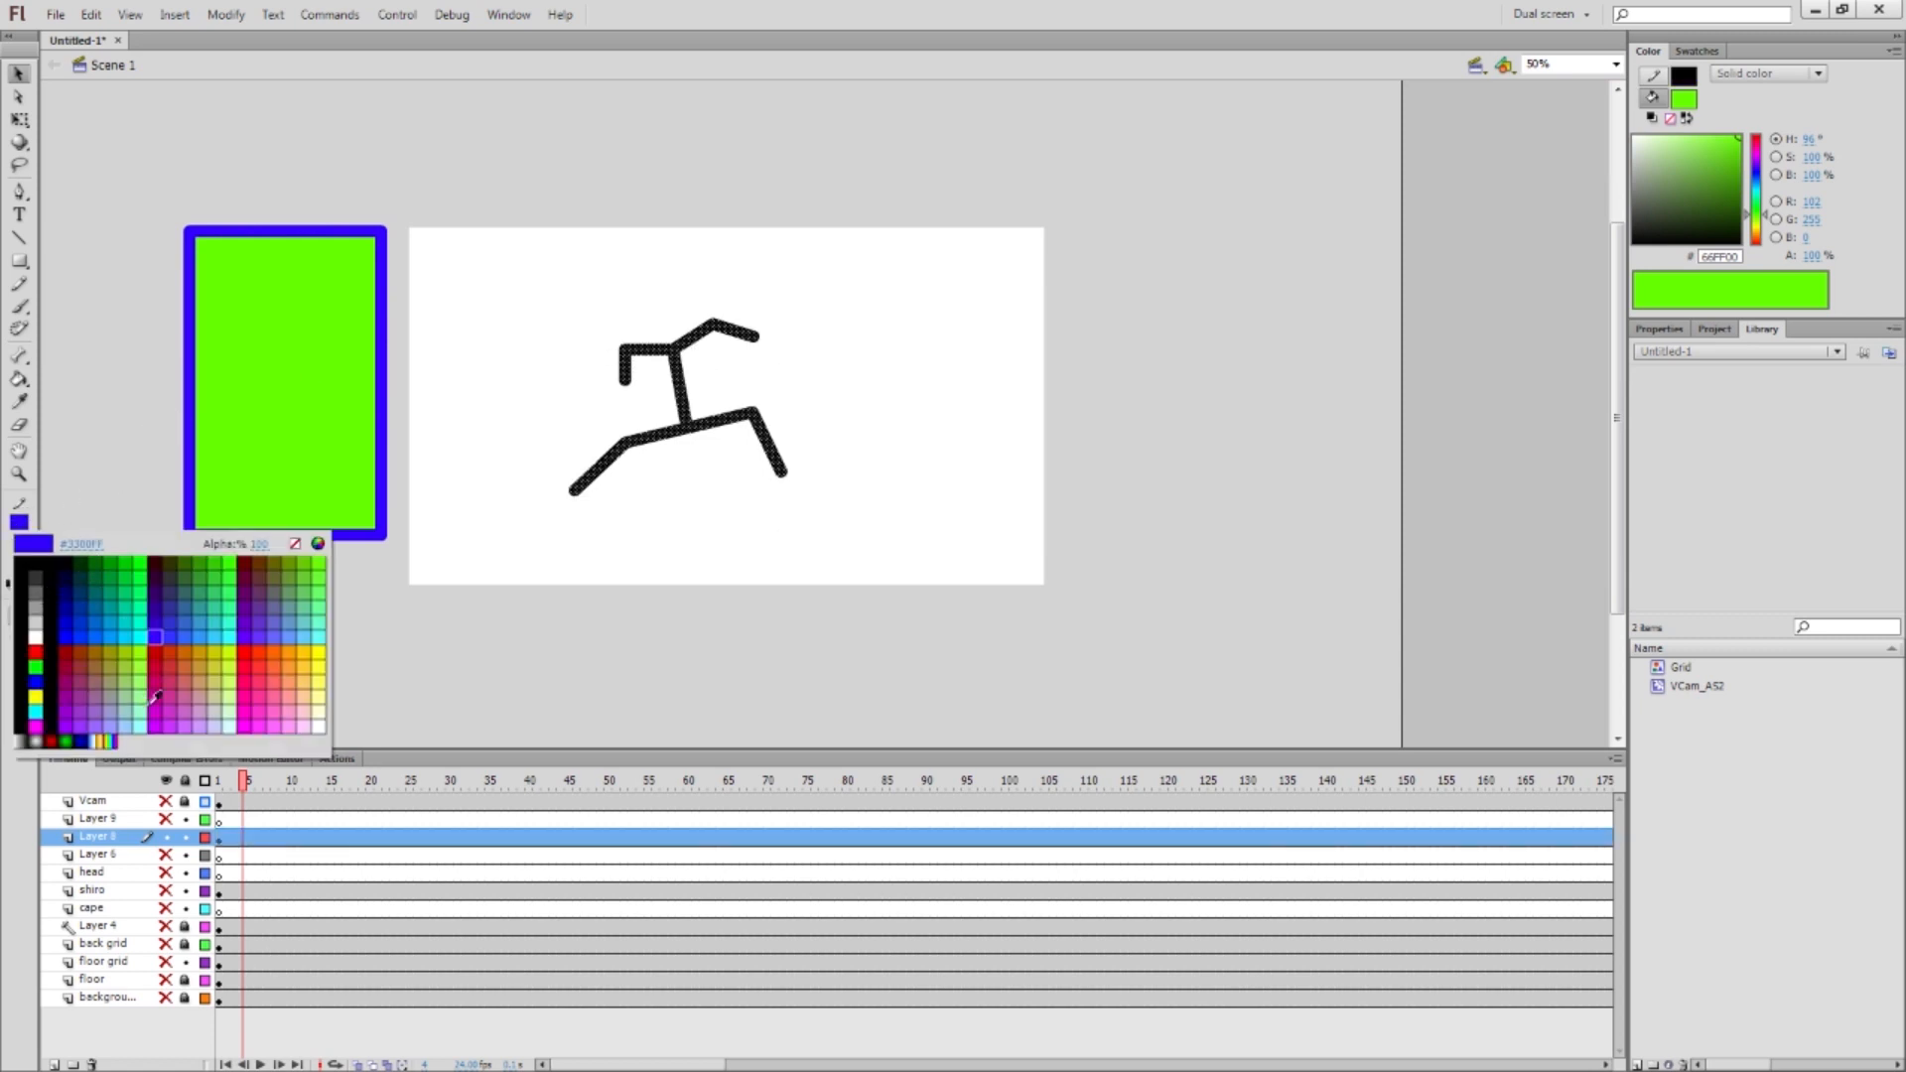
{"action": "left_click", "coordinate": [289, 692]}
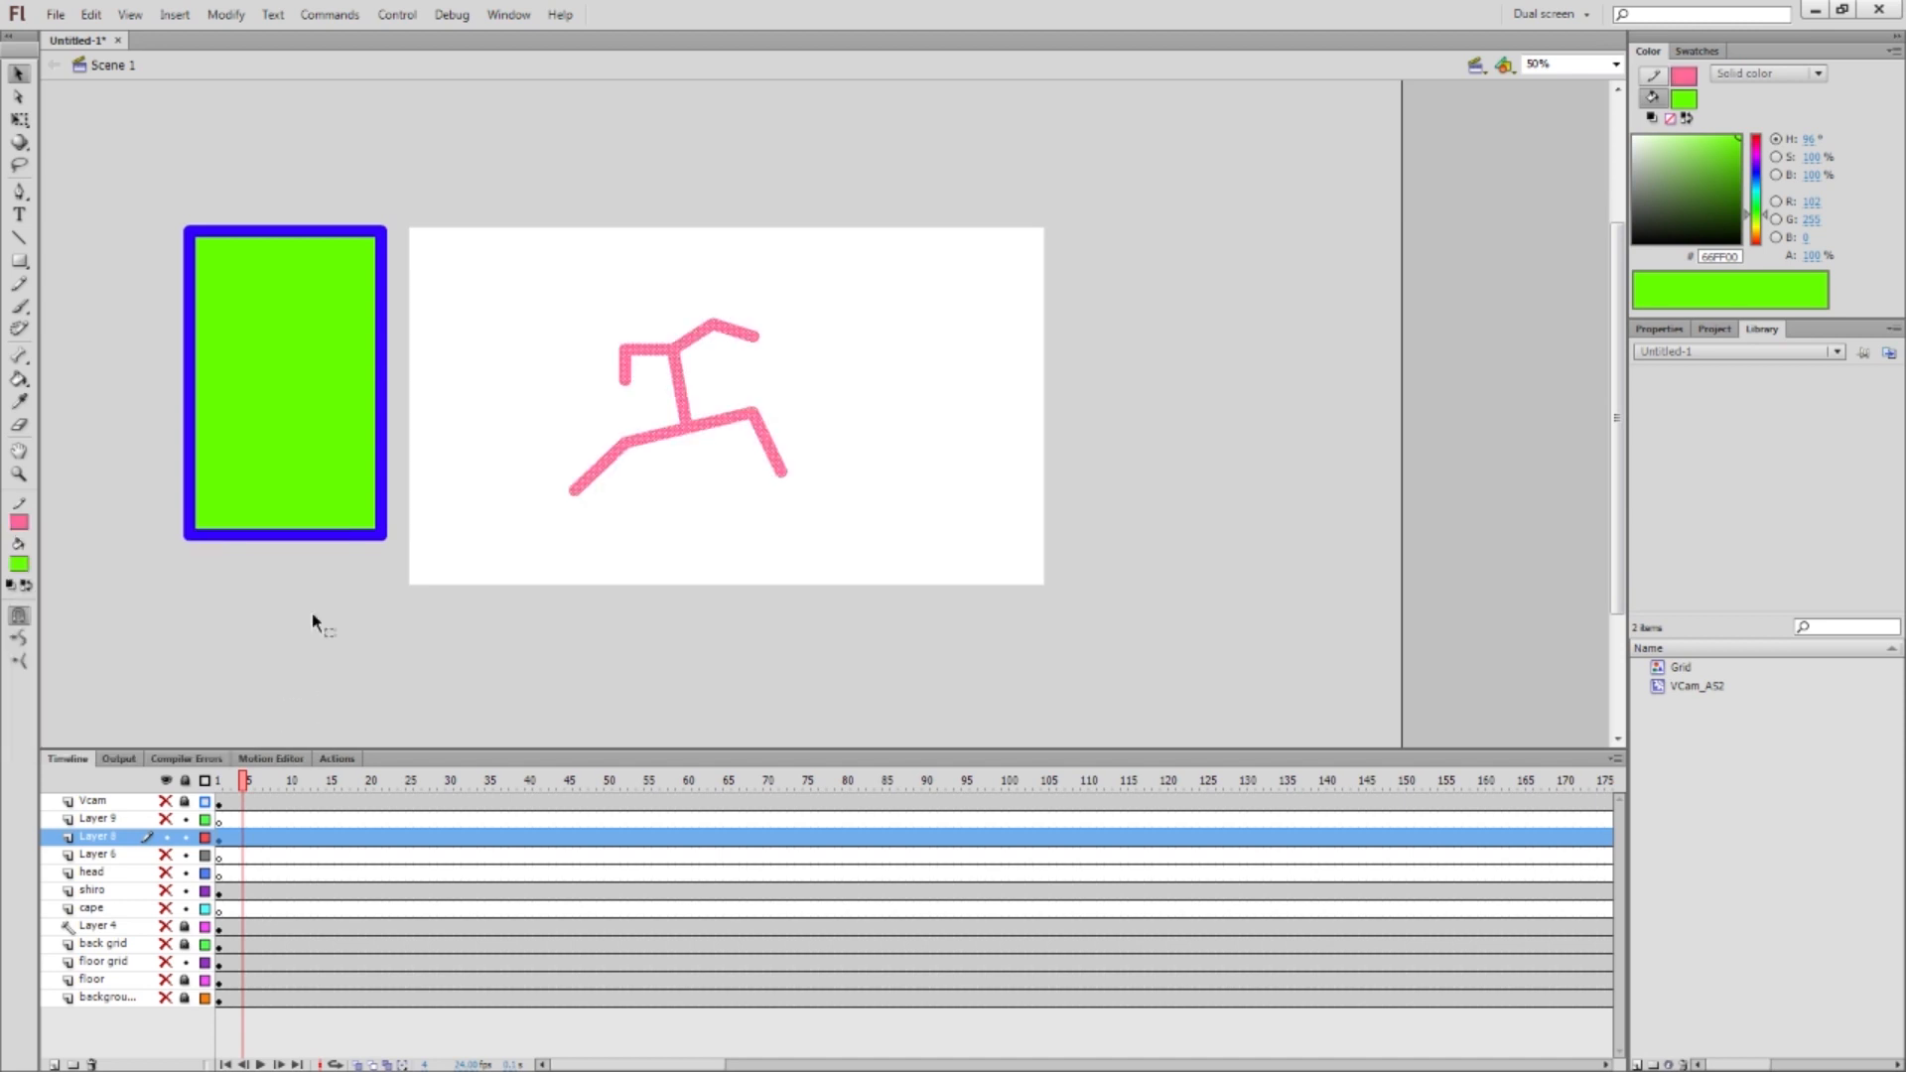
{"action": "left_click", "coordinate": [533, 415]}
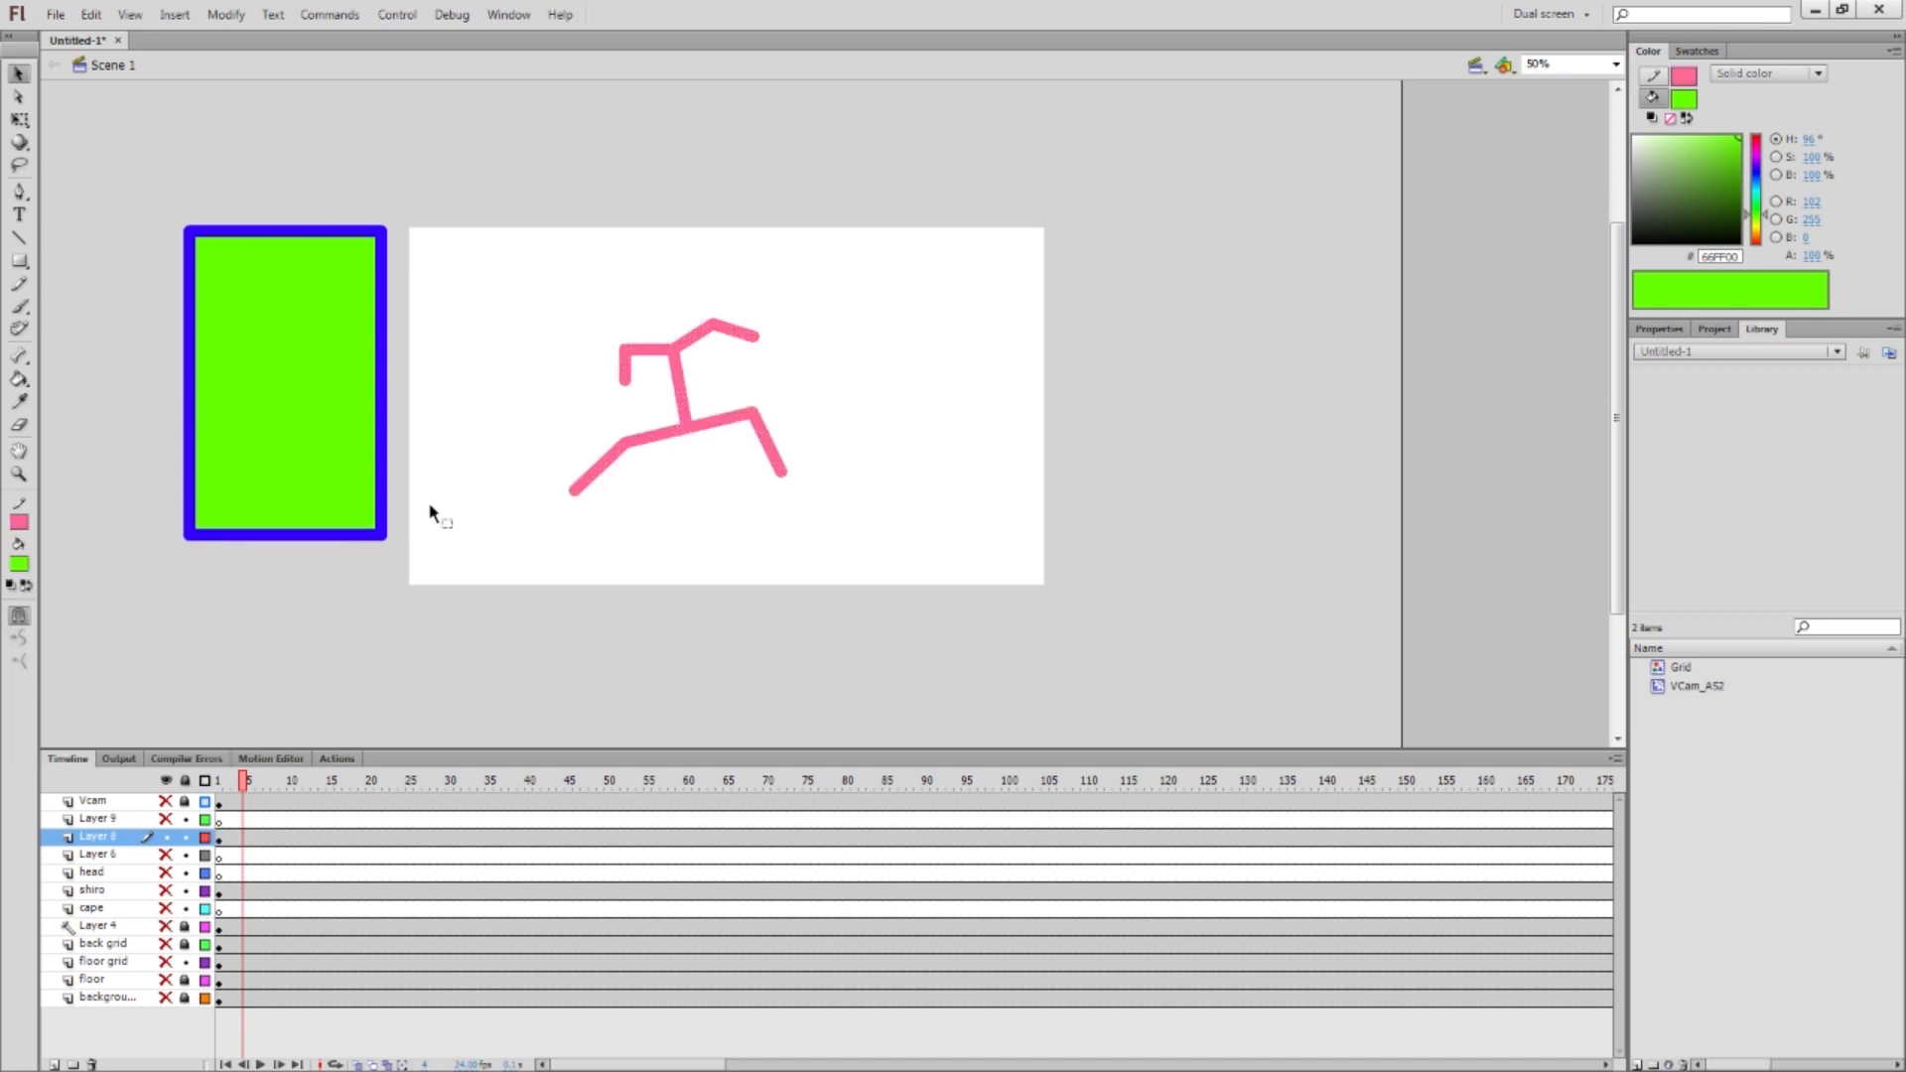
Make the rectangle's fill dark green, then select and delete both shapes
{"action": "left_click", "coordinate": [353, 310]}
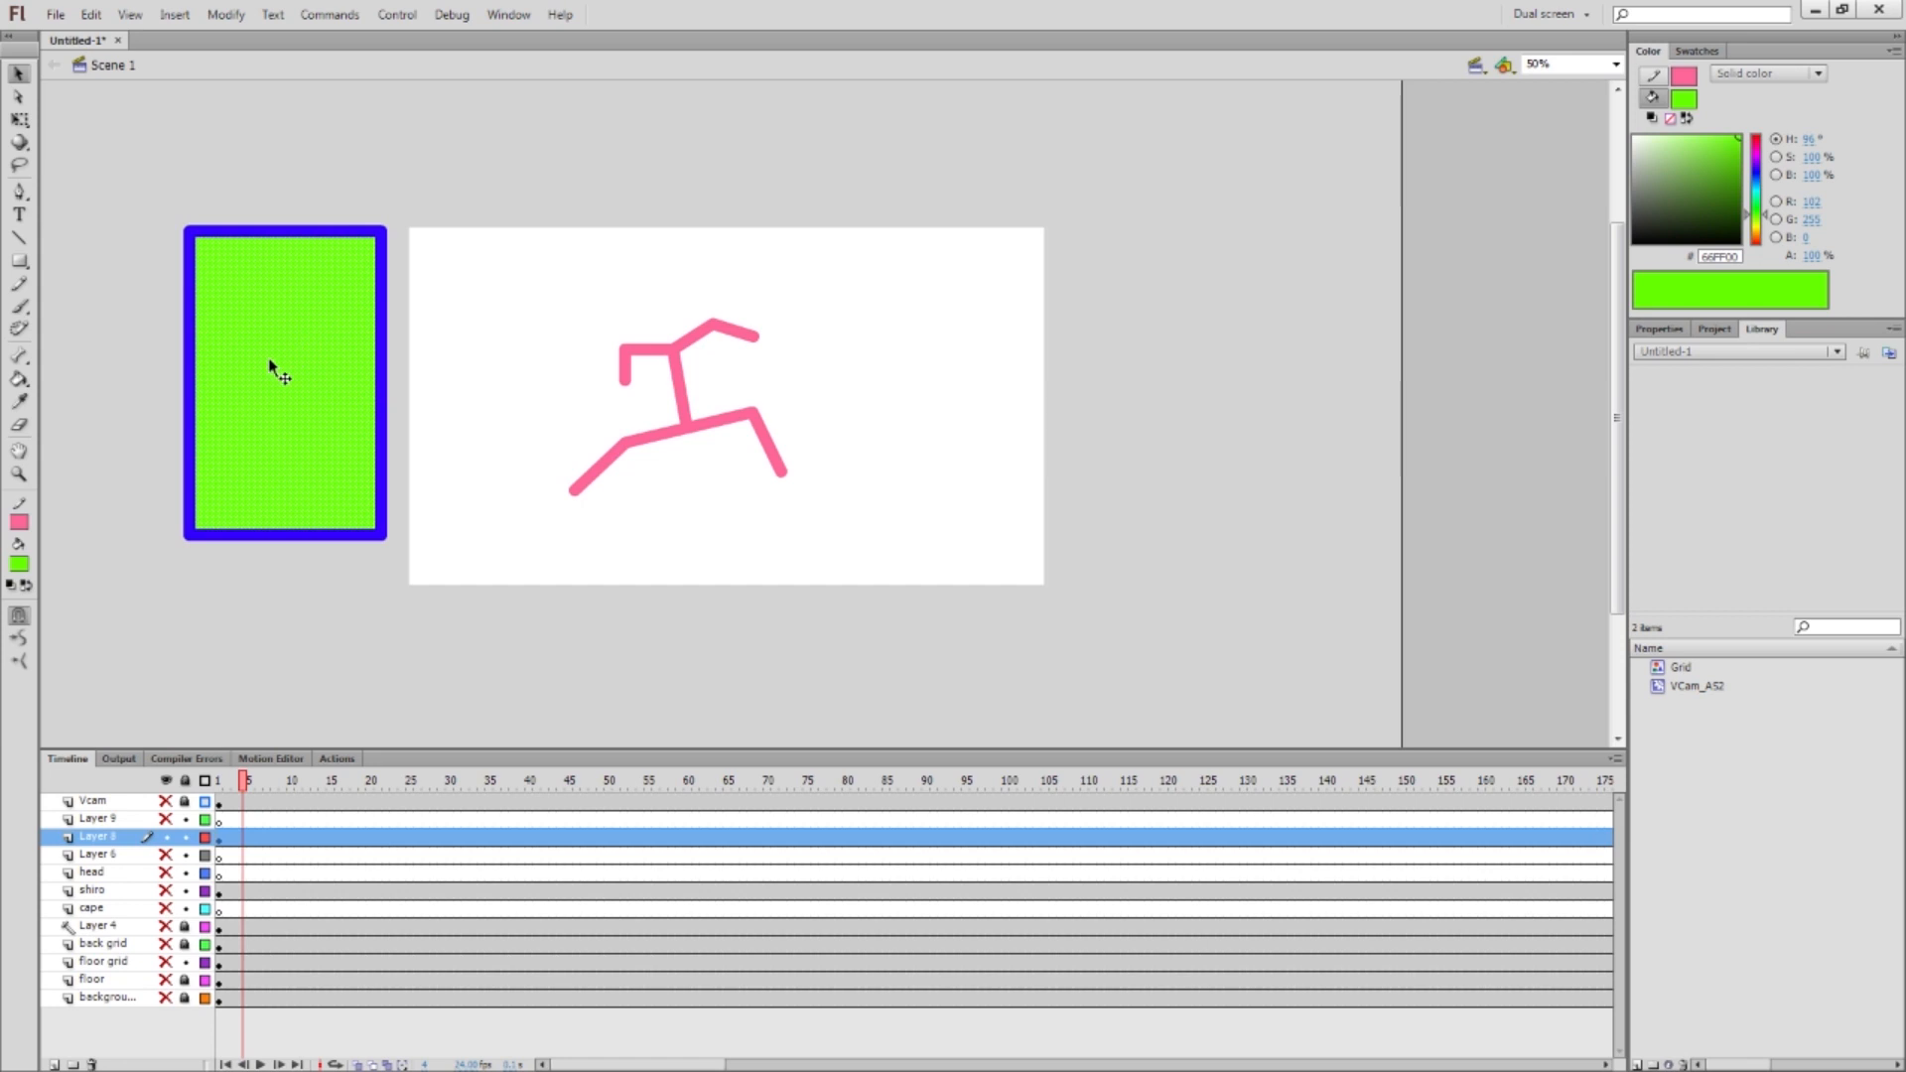
{"action": "left_click", "coordinate": [25, 570]}
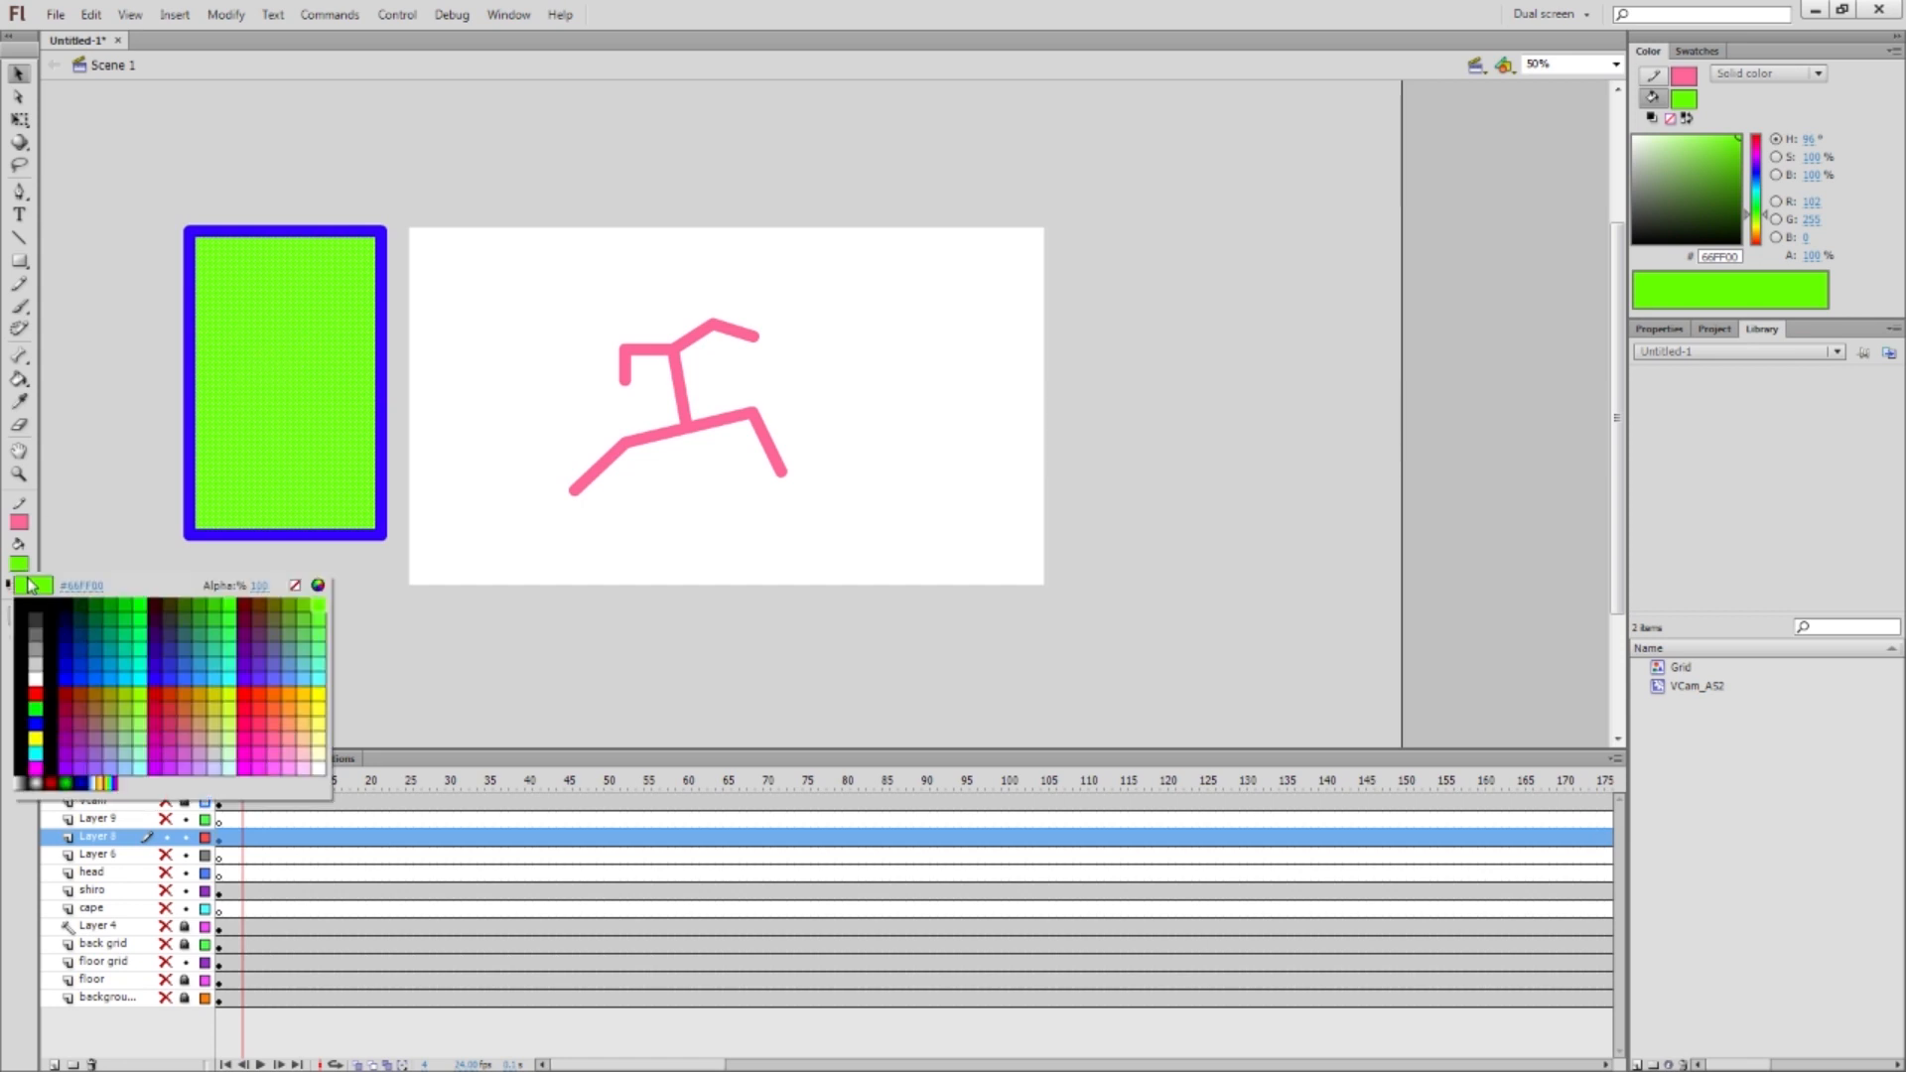
{"action": "left_click", "coordinate": [80, 606]}
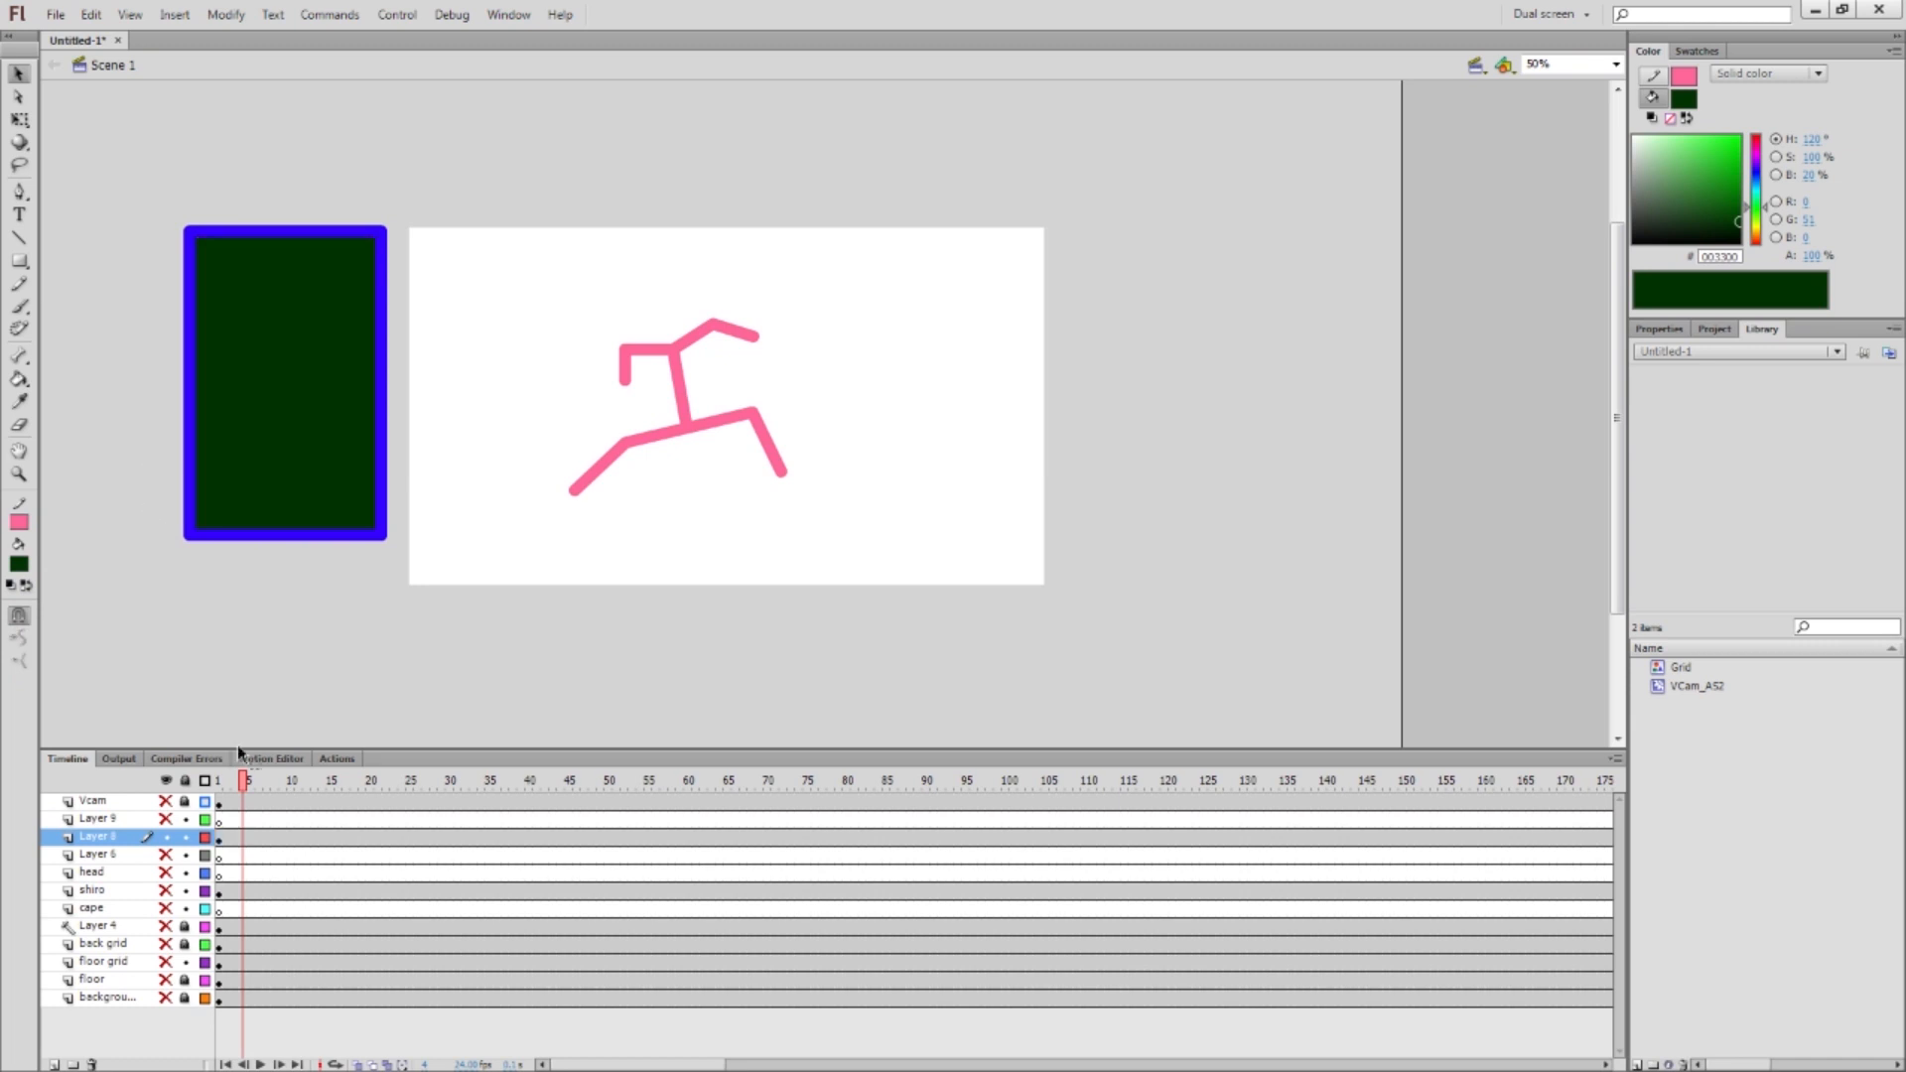
{"action": "mouse_move", "coordinate": [114, 198]}
{"action": "left_mouse_down"}
{"action": "mouse_move", "coordinate": [596, 589]}
{"action": "mouse_move", "coordinate": [630, 589]}
{"action": "left_mouse_up"}
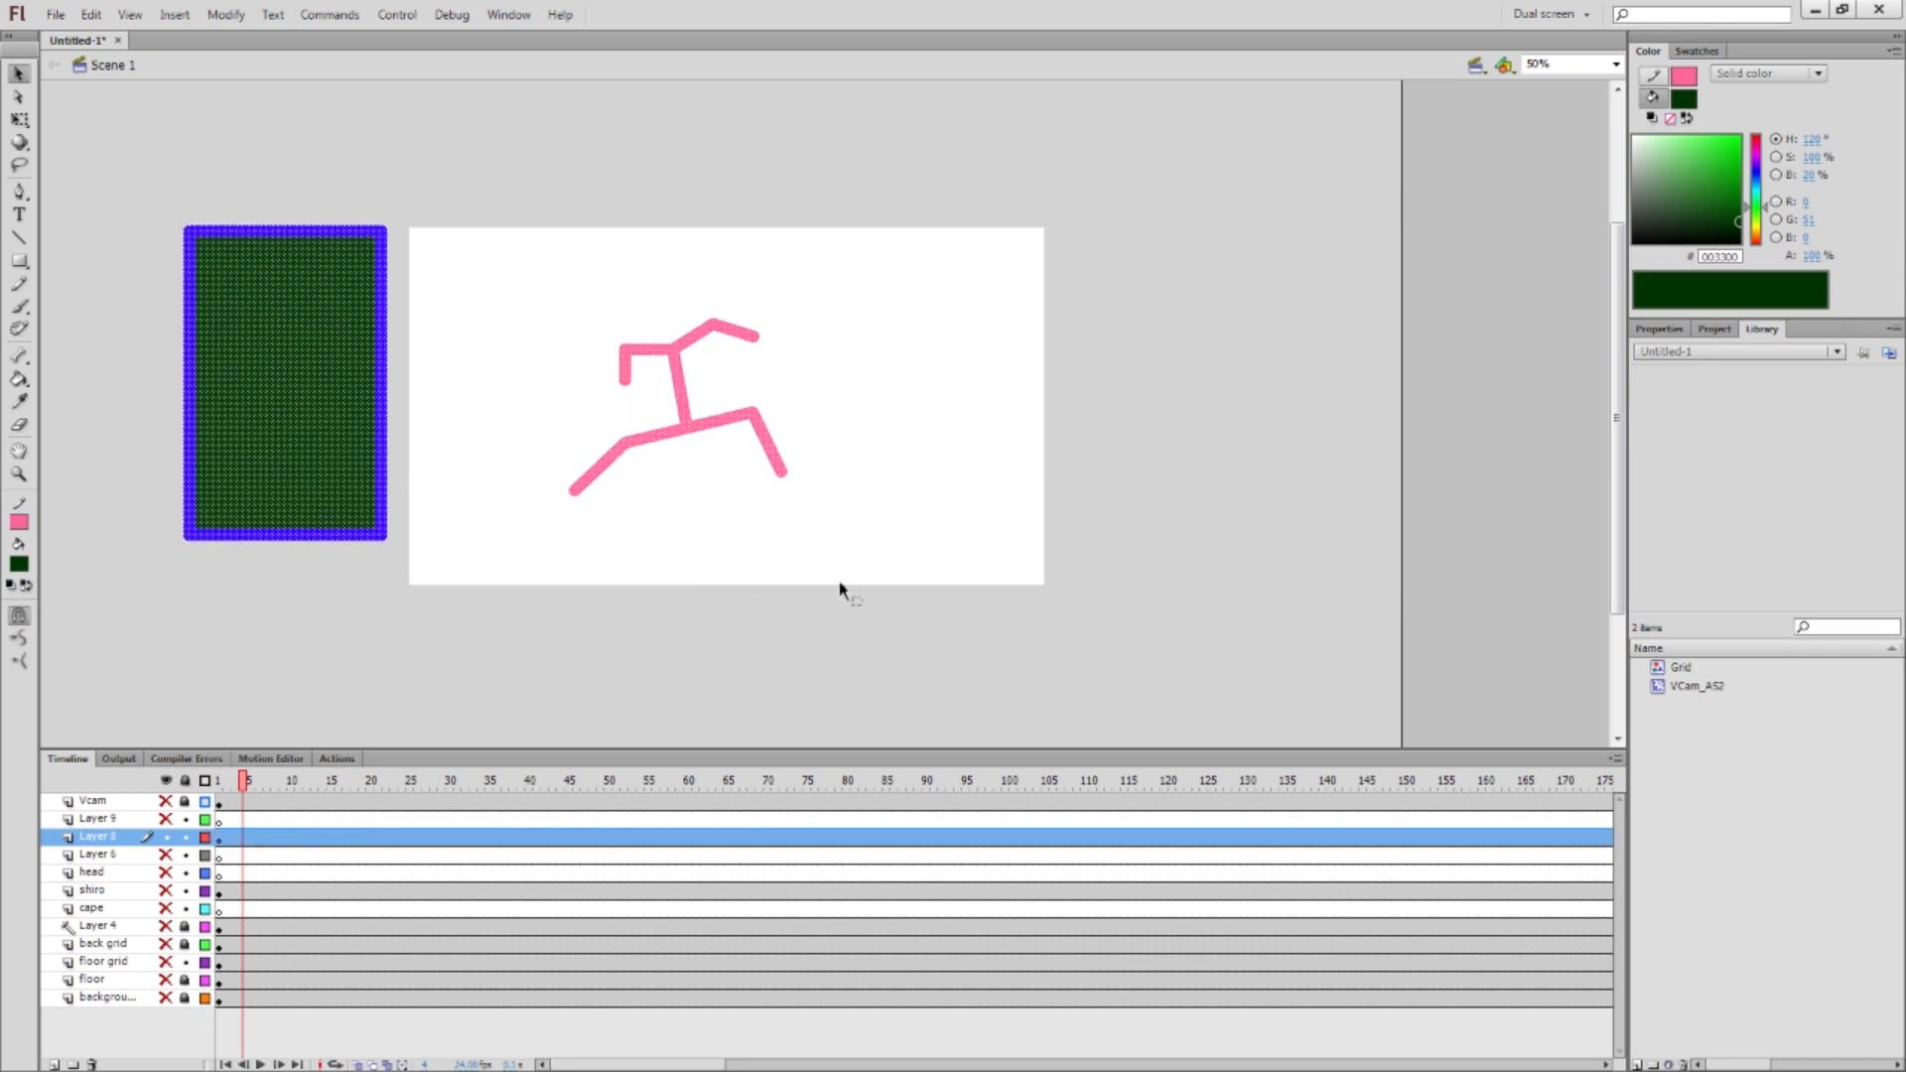
{"action": "key", "text": "Delete"}
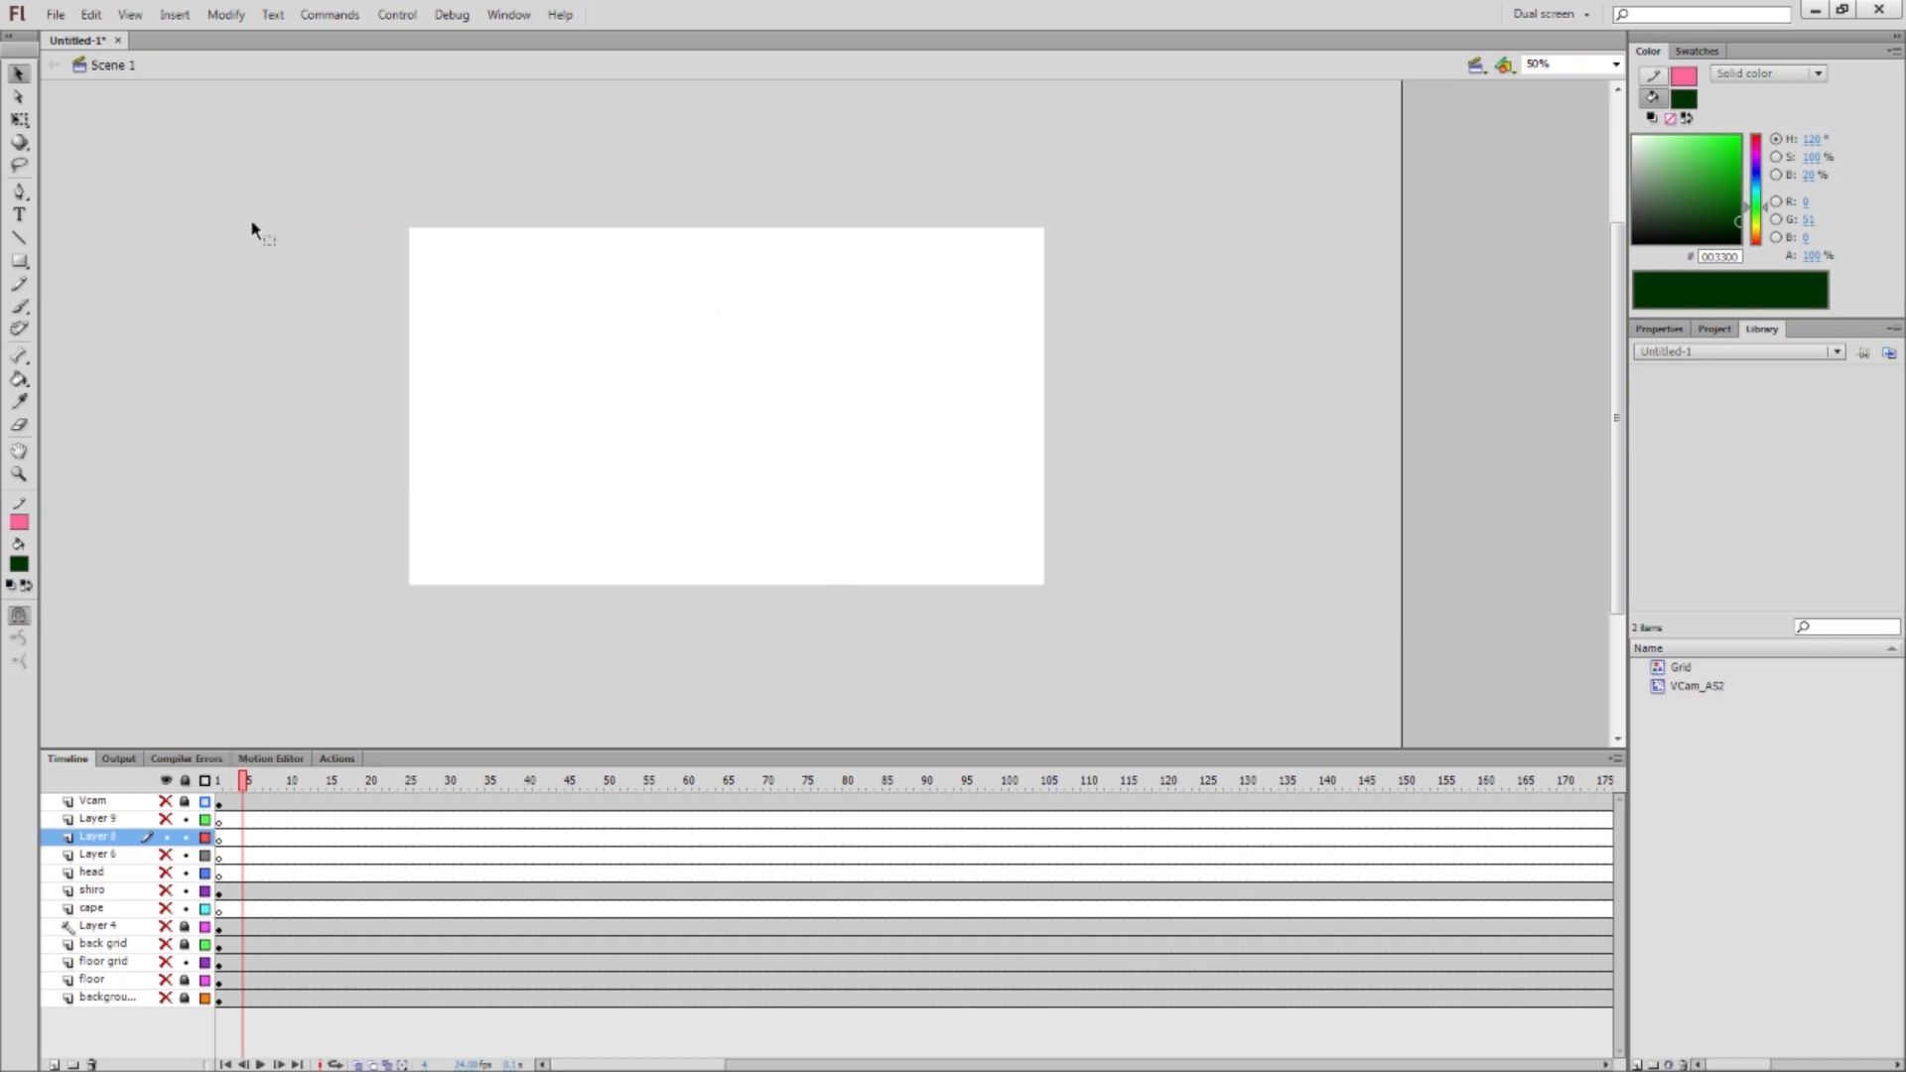
{"action": "left_click", "coordinate": [19, 284]}
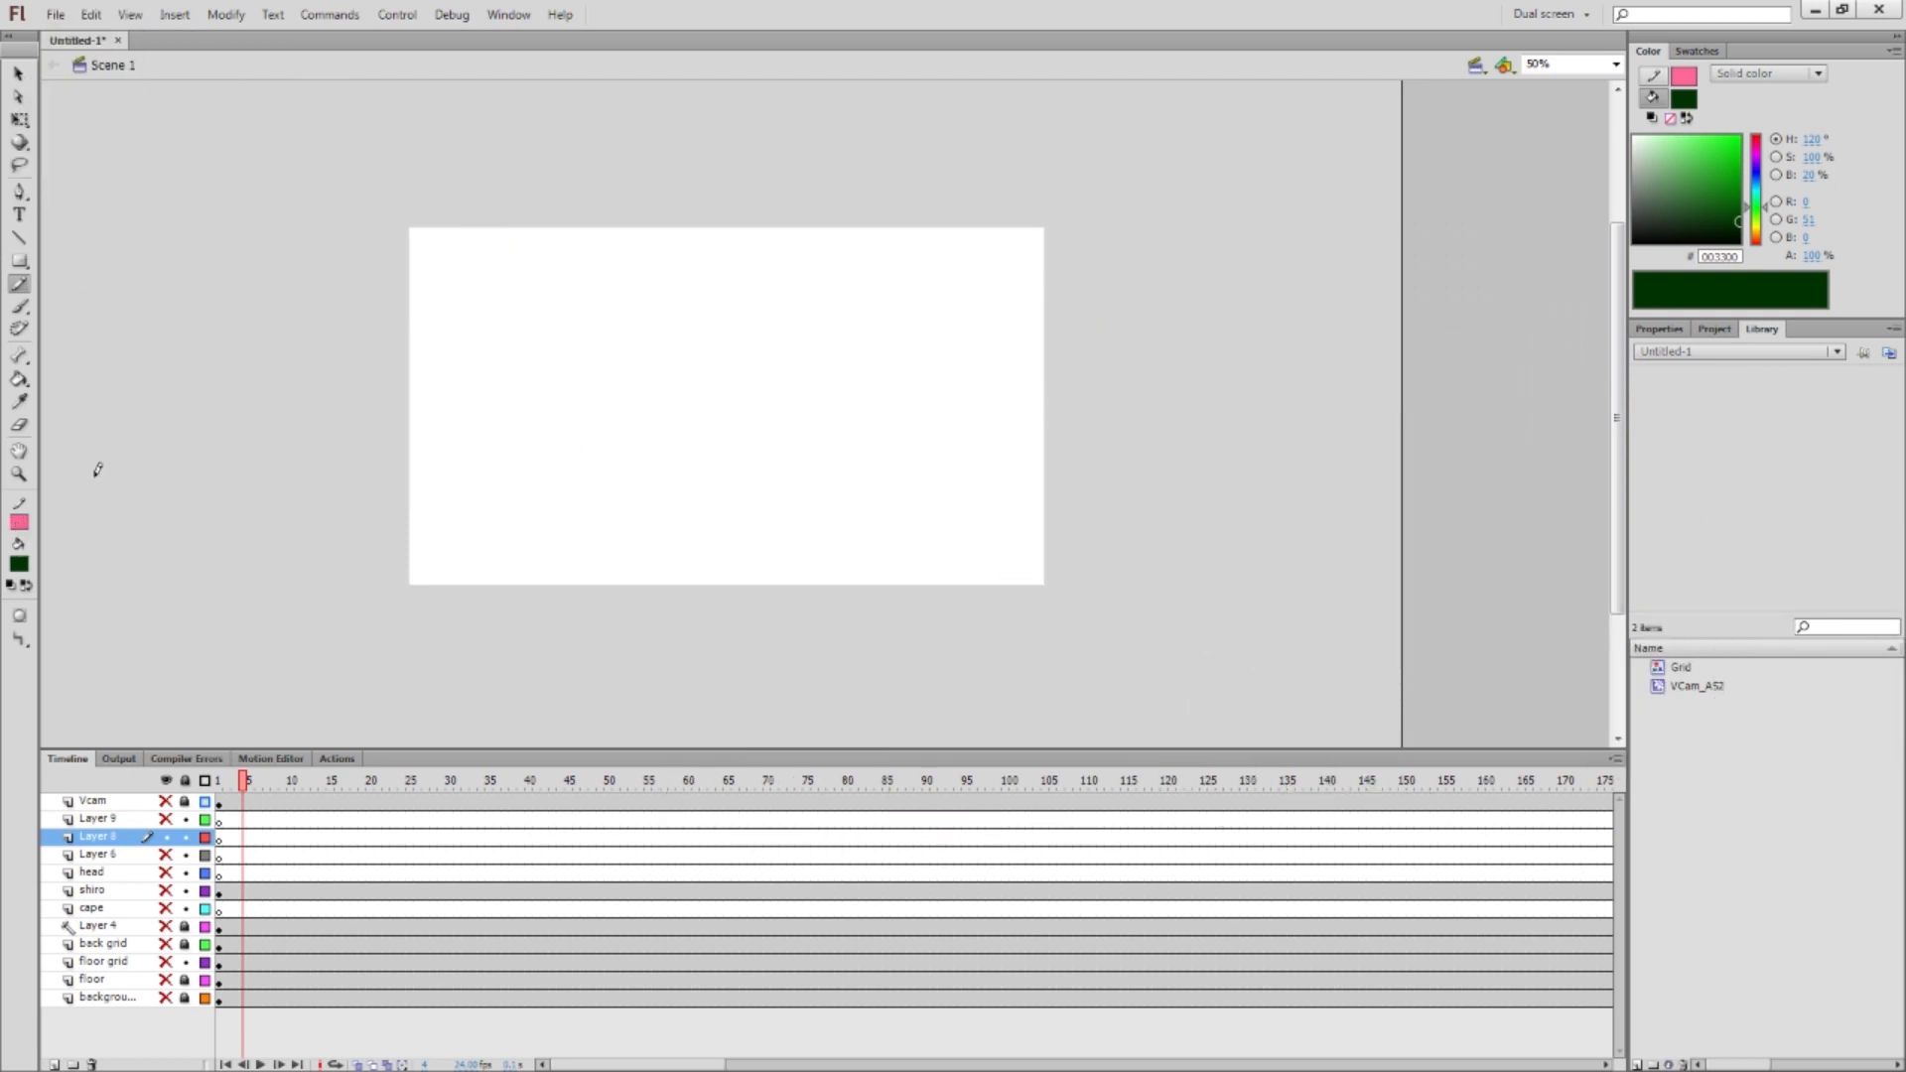
{"action": "left_click", "coordinate": [19, 522]}
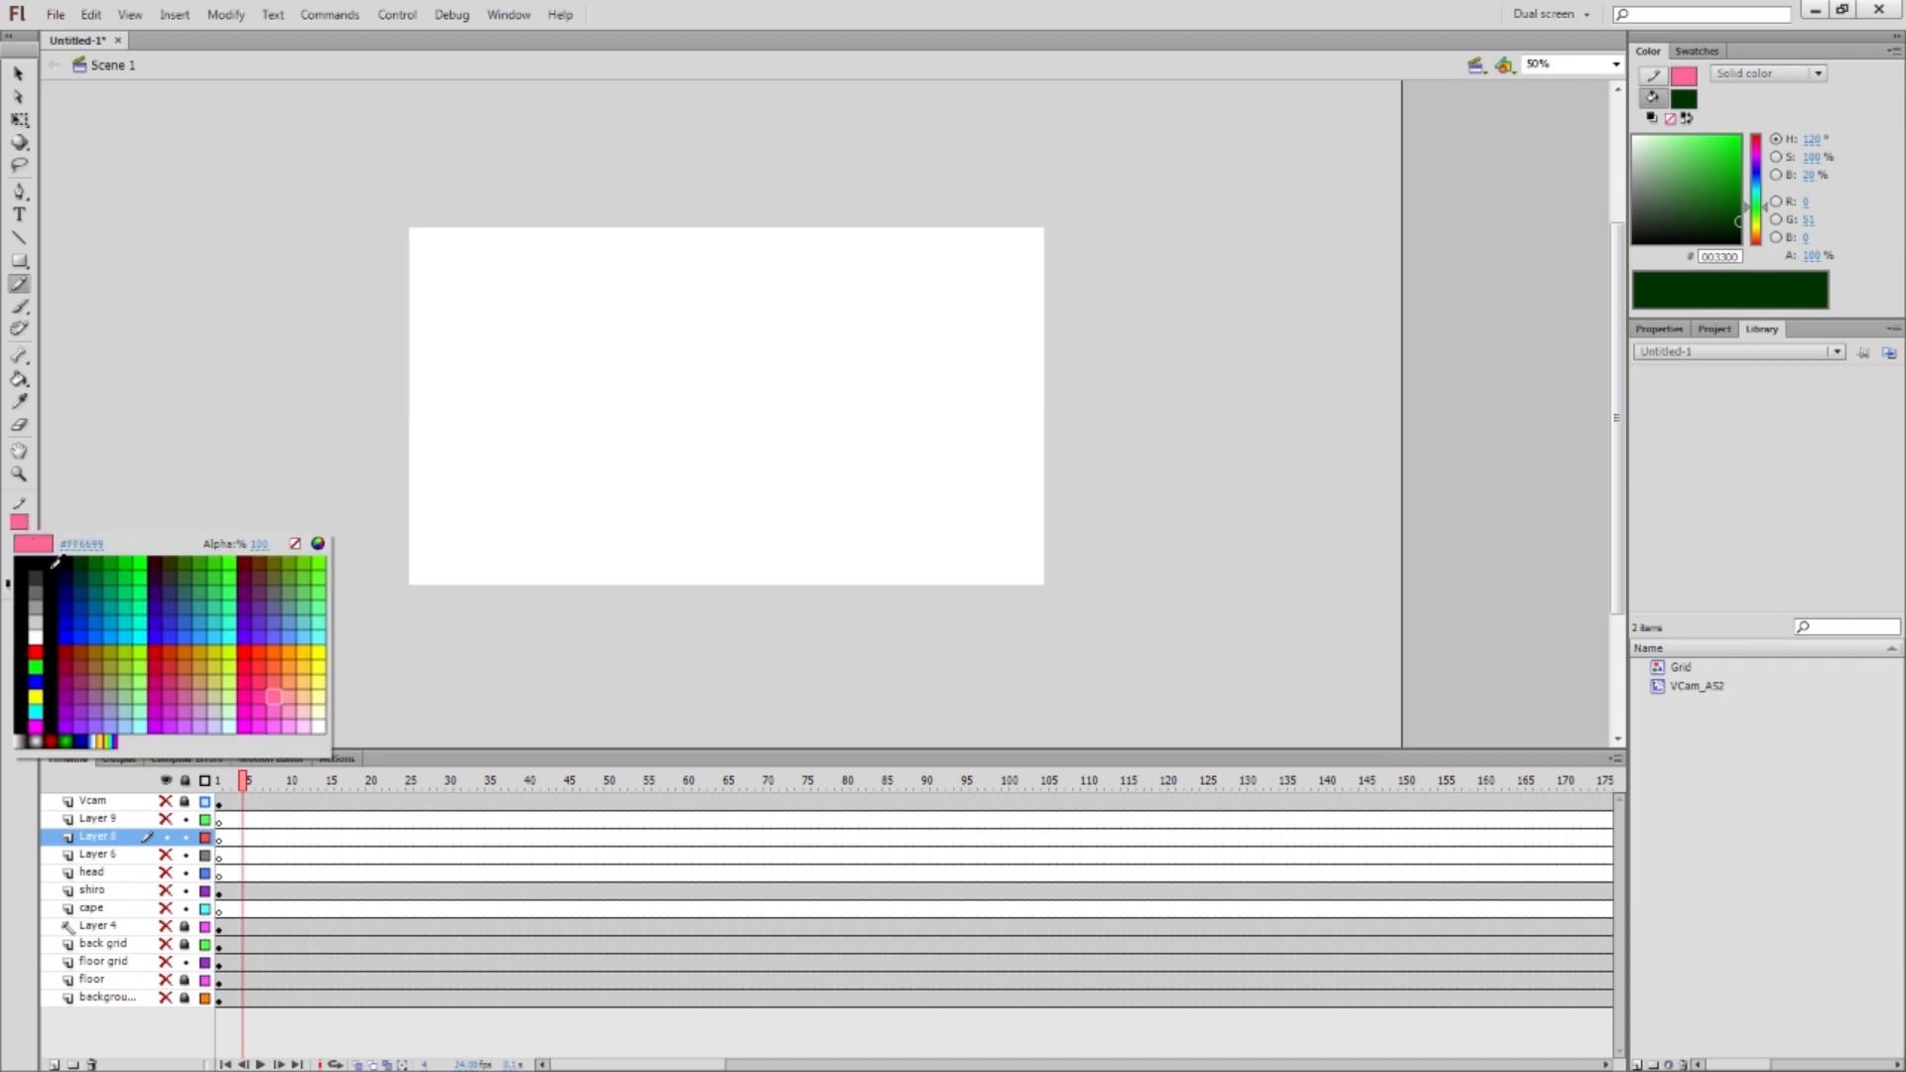
{"action": "left_click", "coordinate": [106, 568]}
{"action": "mouse_move", "coordinate": [397, 315]}
{"action": "left_mouse_down"}
{"action": "mouse_move", "coordinate": [333, 316]}
{"action": "mouse_move", "coordinate": [337, 620]}
{"action": "mouse_move", "coordinate": [676, 238]}
{"action": "mouse_move", "coordinate": [771, 443]}
{"action": "mouse_move", "coordinate": [614, 392]}
{"action": "left_mouse_up"}
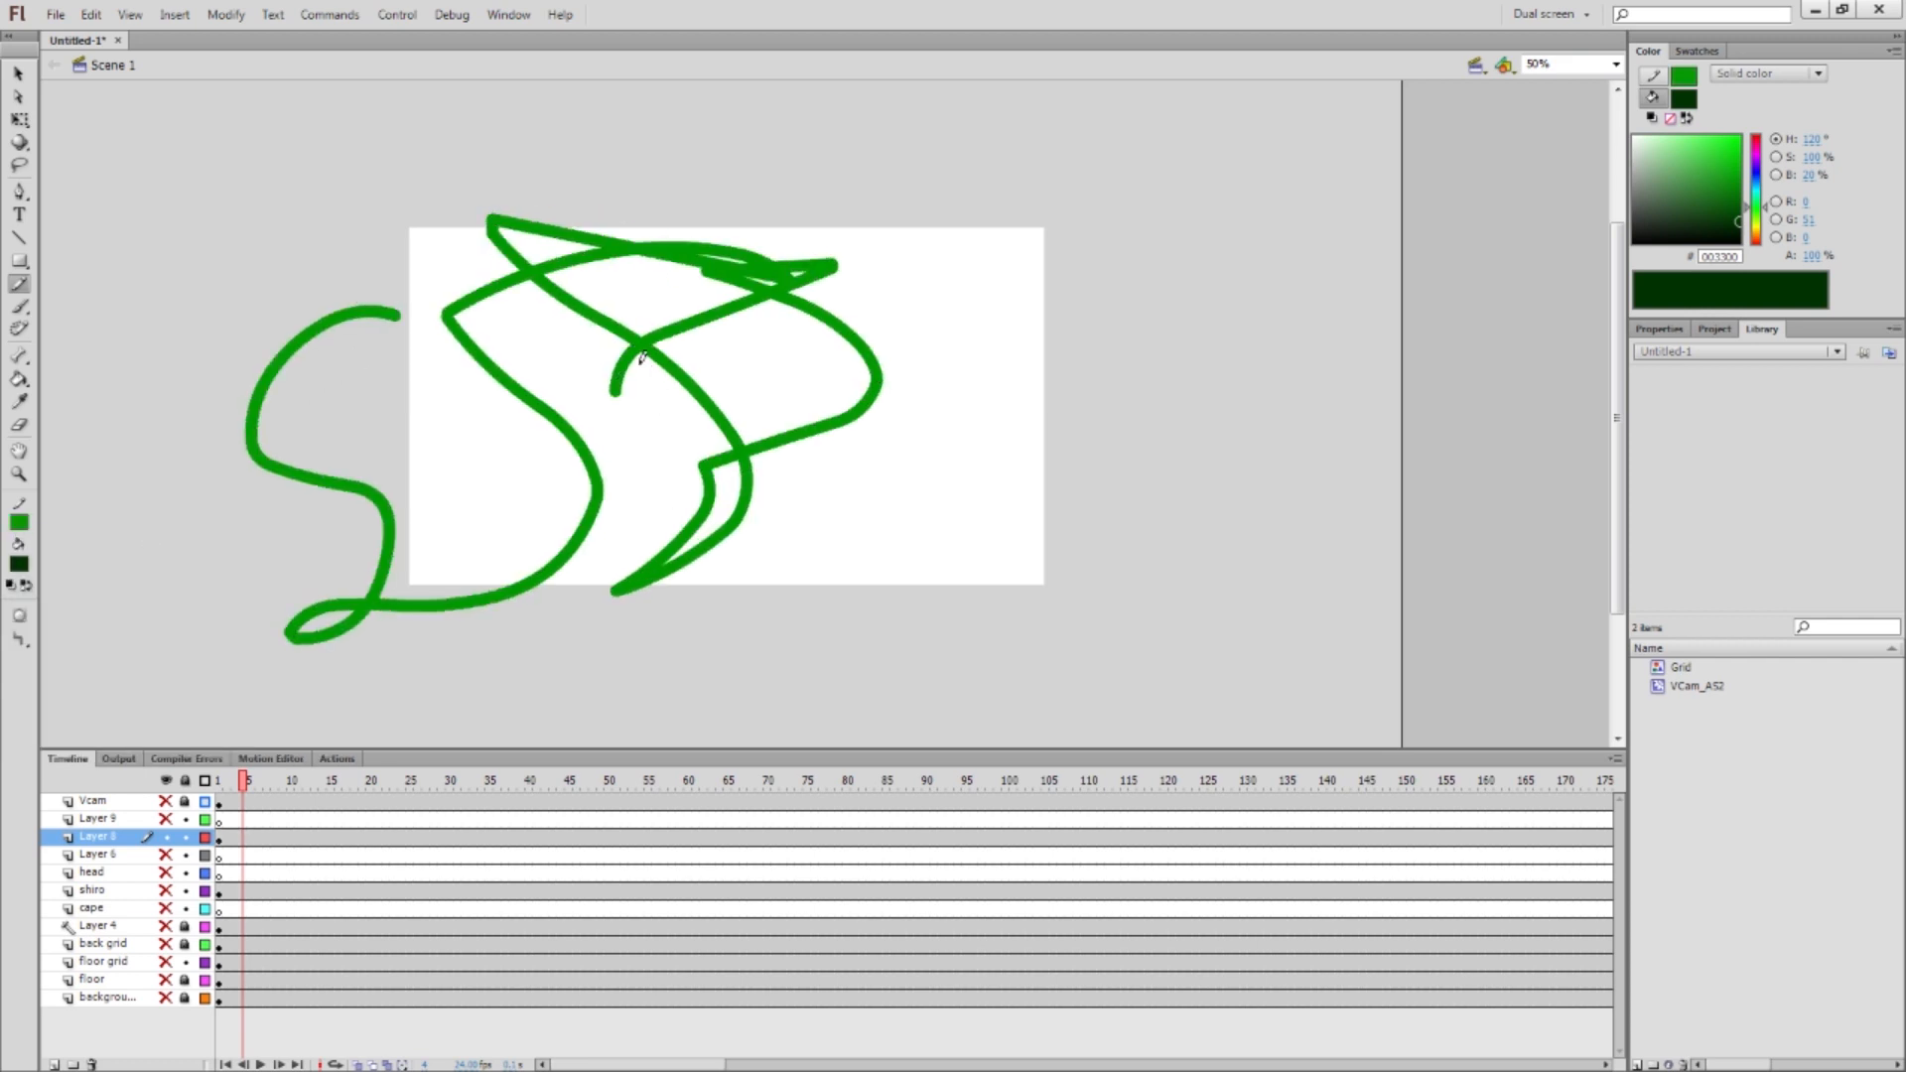
{"action": "key", "text": "ctrl+z"}
{"action": "mouse_move", "coordinate": [787, 328]}
{"action": "left_mouse_down"}
{"action": "mouse_move", "coordinate": [698, 523]}
{"action": "mouse_move", "coordinate": [276, 457]}
{"action": "left_mouse_up"}
{"action": "key", "text": "ctrl+z"}
{"action": "mouse_move", "coordinate": [820, 317]}
{"action": "left_mouse_down"}
{"action": "mouse_move", "coordinate": [685, 264]}
{"action": "mouse_move", "coordinate": [320, 307]}
{"action": "left_mouse_up"}
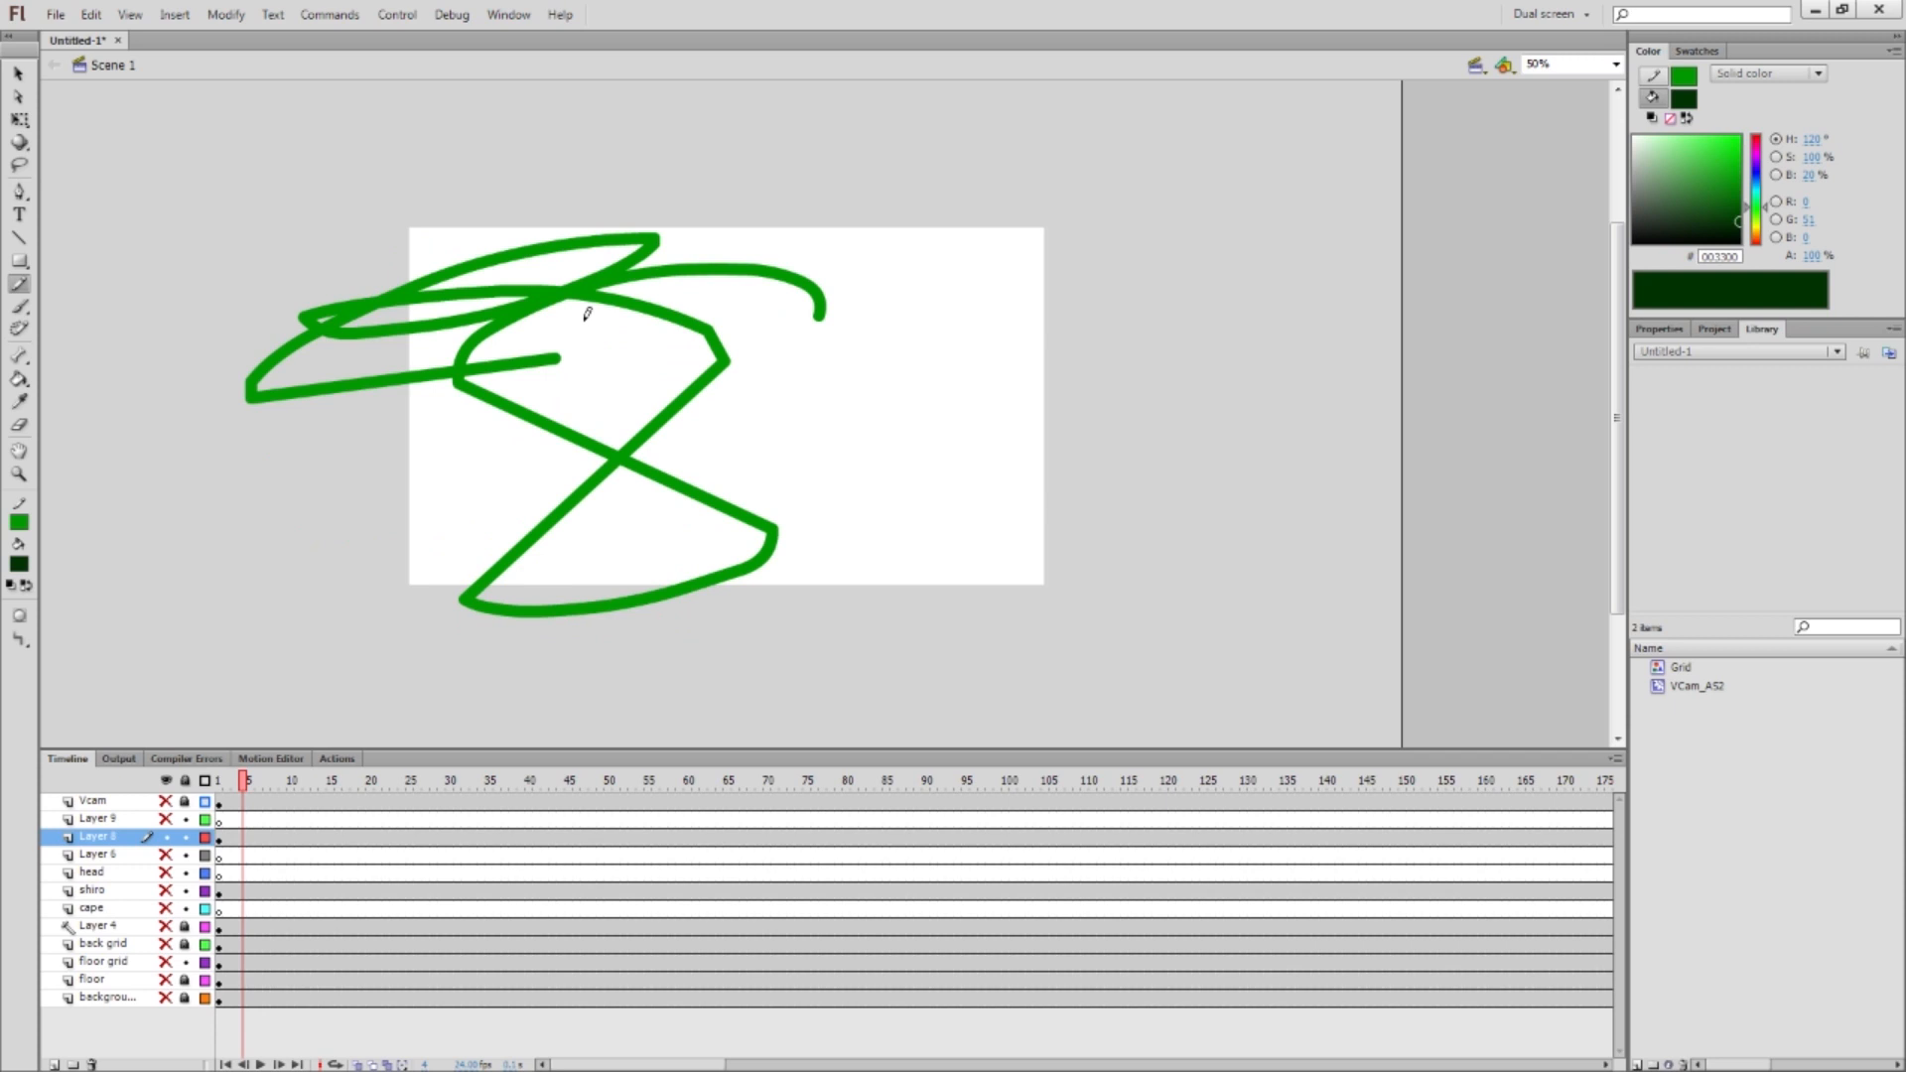
{"action": "key", "text": "ctrl+a"}
{"action": "key", "text": "Delete"}
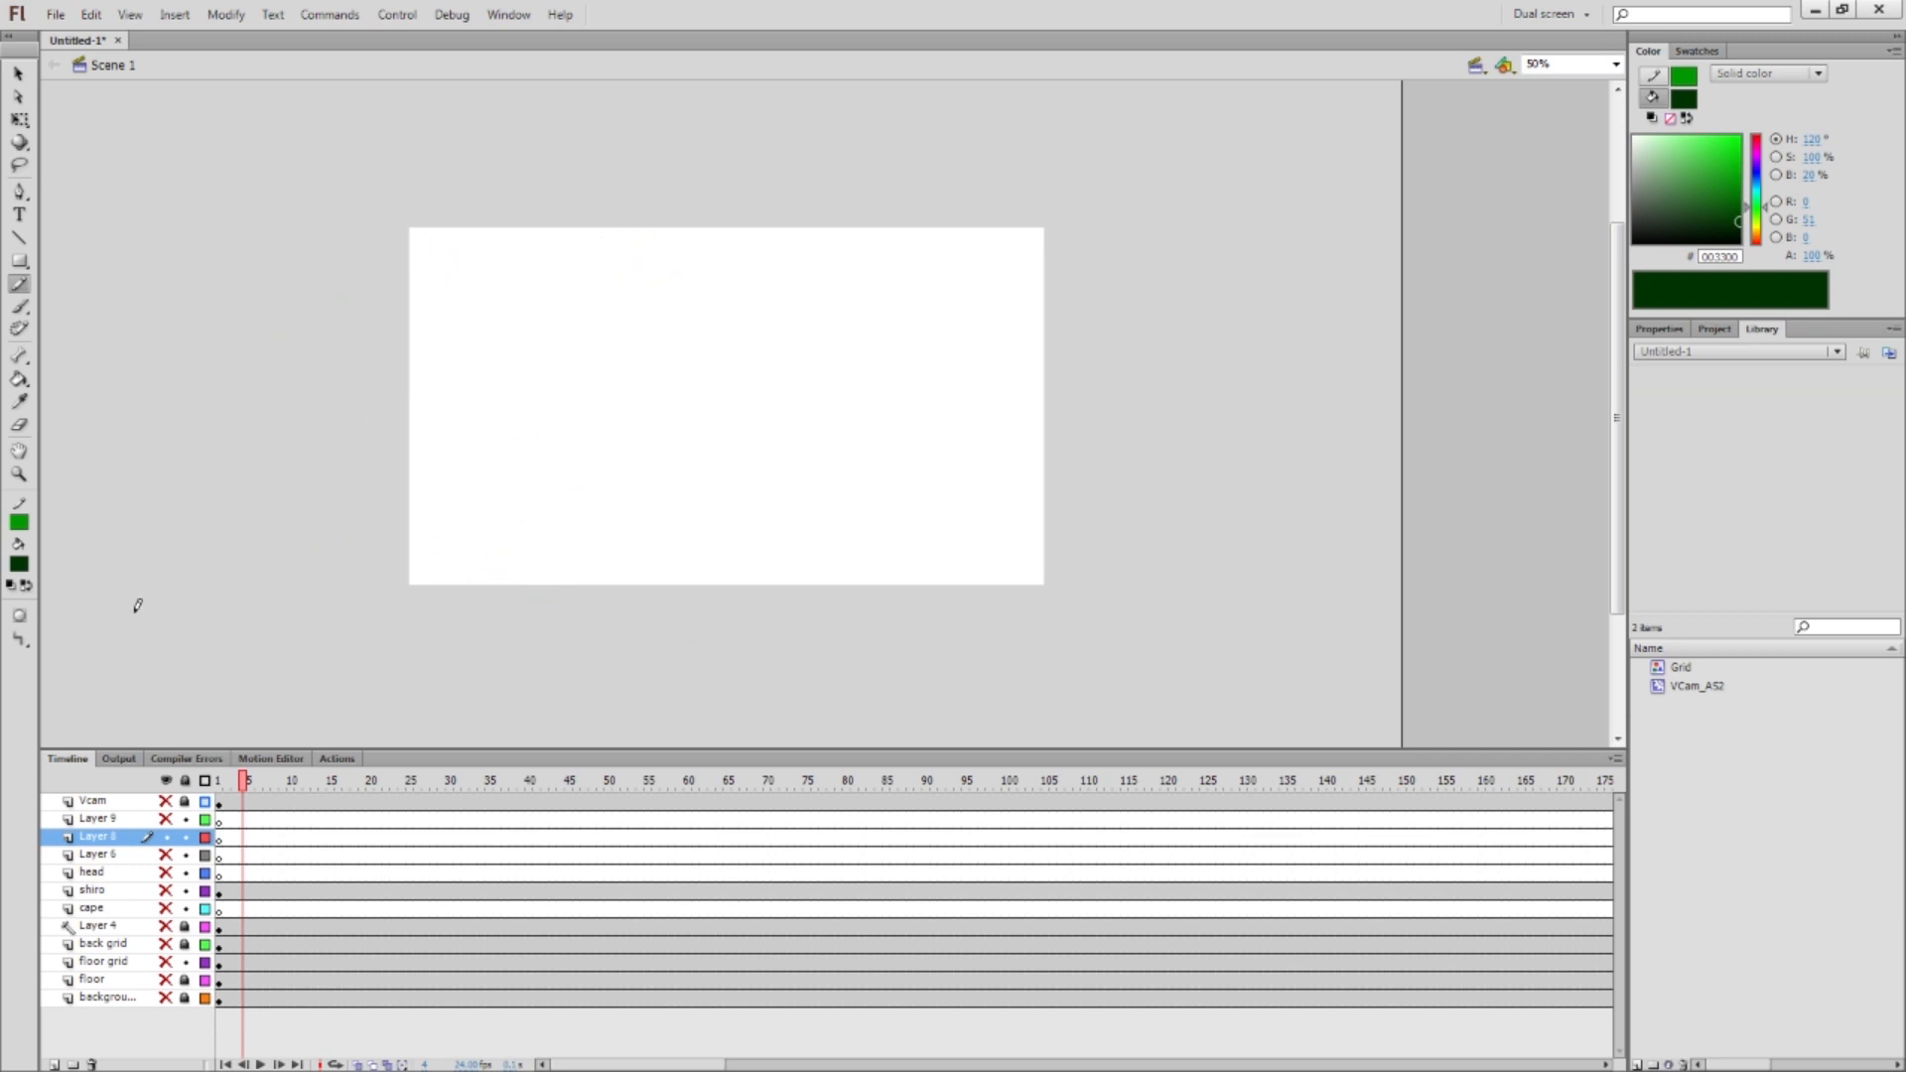
Set Pencil Mode to Straighten and draw green test strokes, undoing each one
{"action": "left_click", "coordinate": [22, 643]}
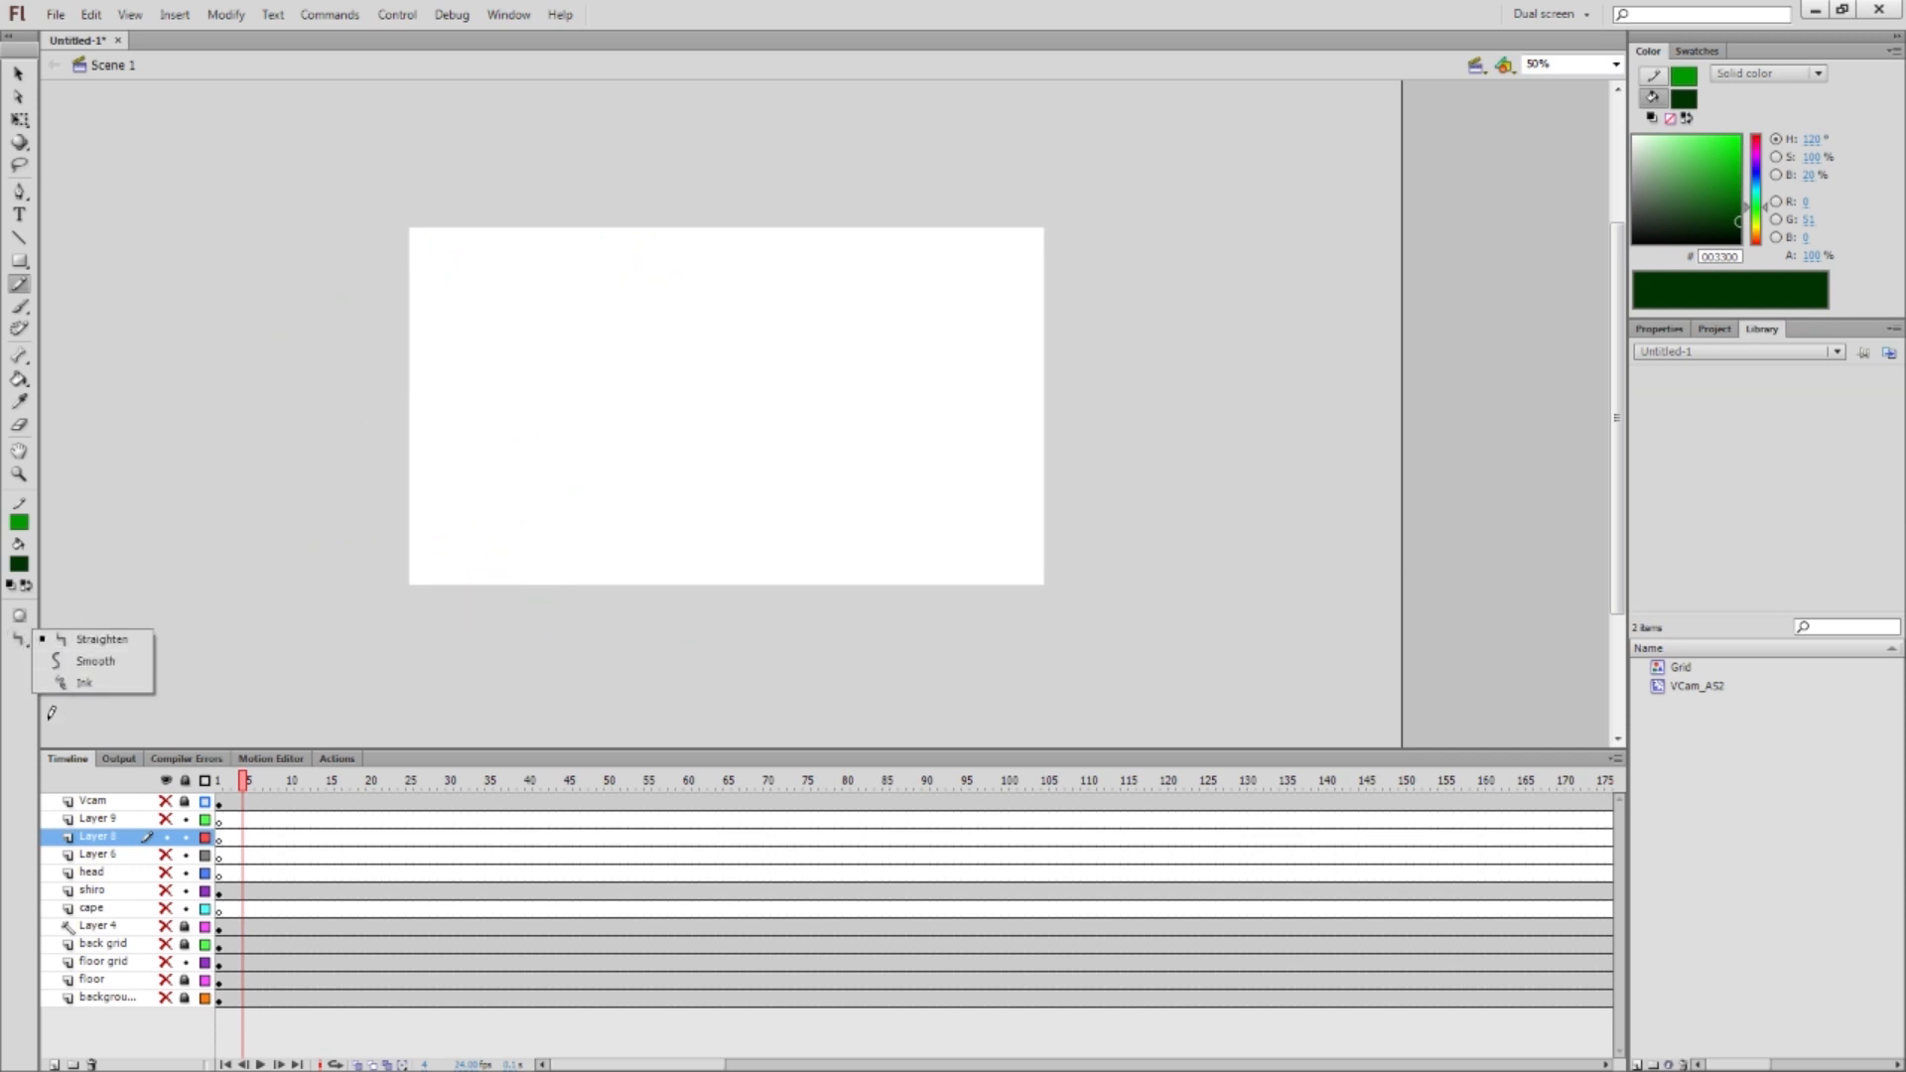
{"action": "left_click", "coordinate": [103, 640]}
{"action": "mouse_move", "coordinate": [599, 303]}
{"action": "left_mouse_down"}
{"action": "mouse_move", "coordinate": [295, 280]}
{"action": "mouse_move", "coordinate": [438, 479]}
{"action": "left_mouse_up"}
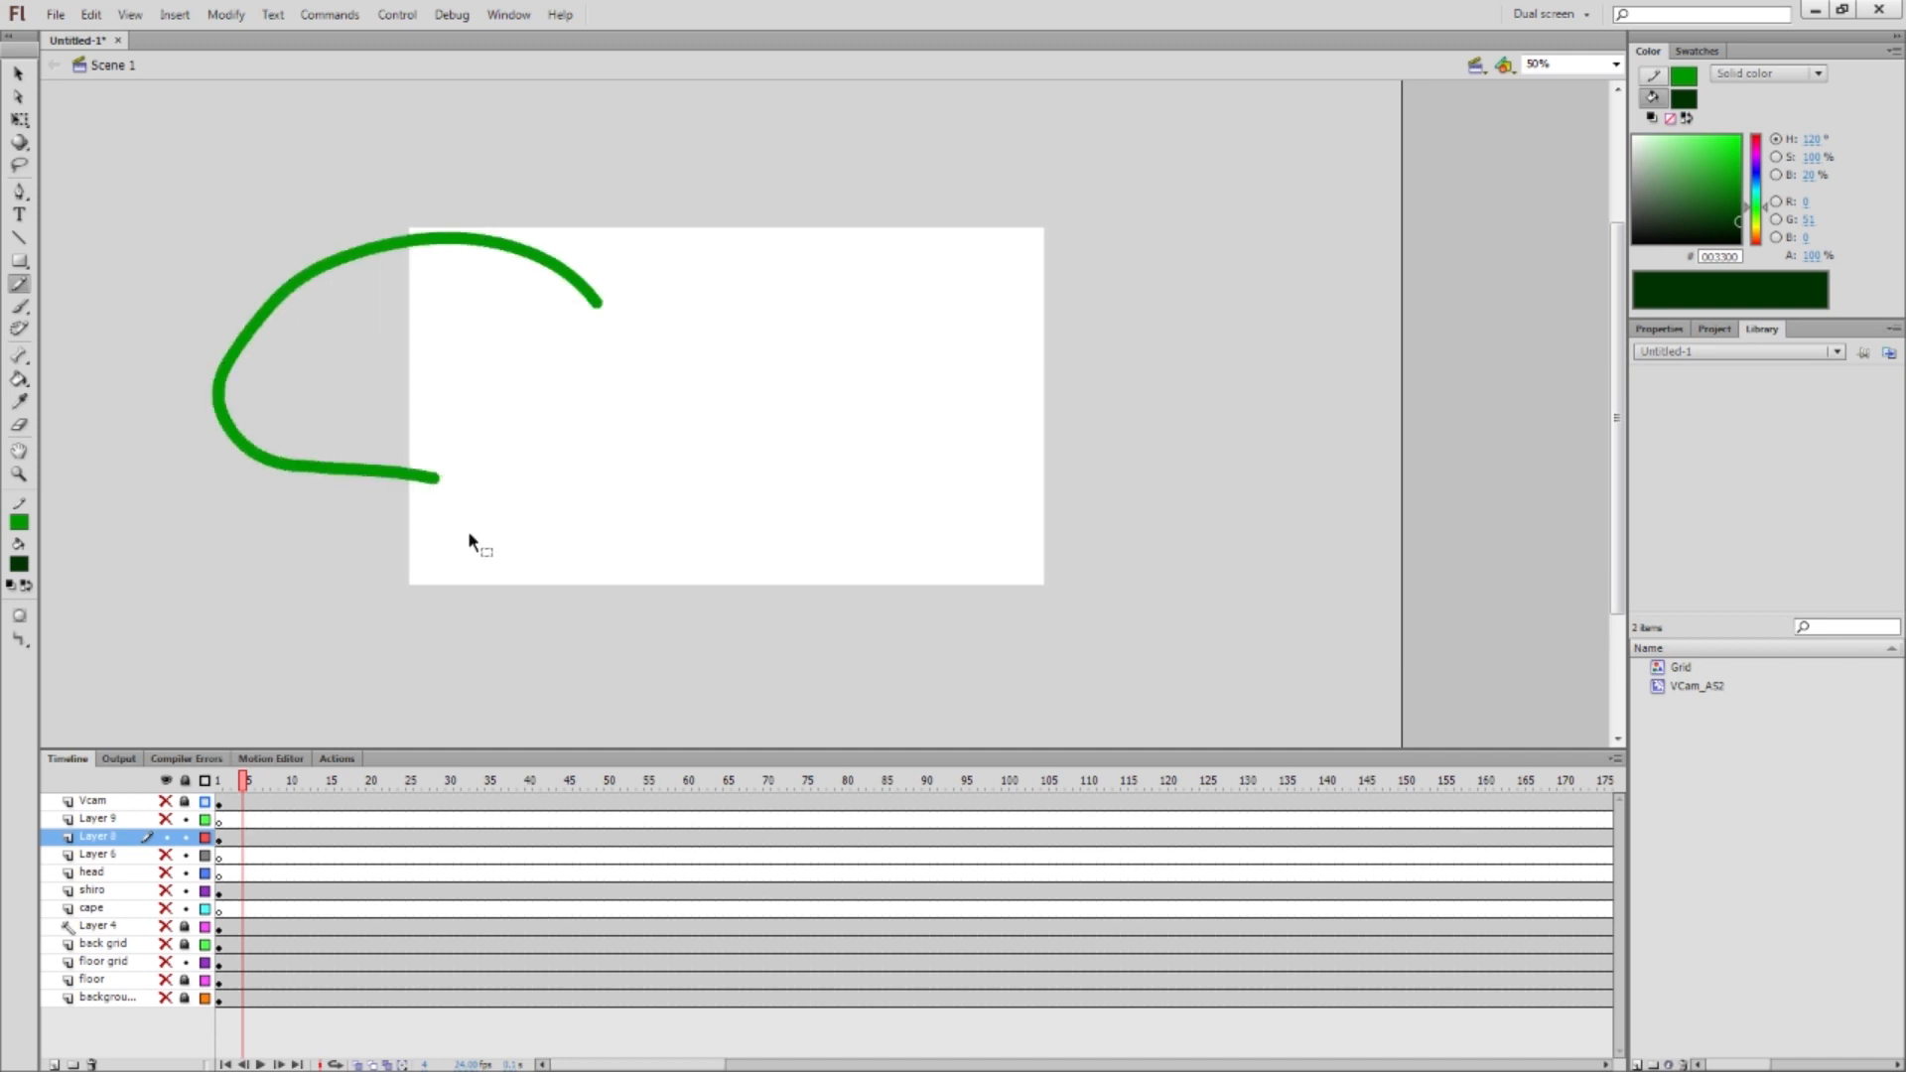
{"action": "key", "text": "ctrl+z"}
{"action": "left_click_drag", "start_coordinate": [799, 372], "coordinate": [536, 482]}
{"action": "key", "text": "ctrl+z"}
{"action": "mouse_move", "coordinate": [450, 289]}
{"action": "left_mouse_down"}
{"action": "mouse_move", "coordinate": [681, 331]}
{"action": "mouse_move", "coordinate": [876, 530]}
{"action": "left_mouse_up"}
{"action": "key", "text": "ctrl+z"}
{"action": "mouse_move", "coordinate": [488, 330]}
{"action": "left_mouse_down"}
{"action": "mouse_move", "coordinate": [721, 327]}
{"action": "mouse_move", "coordinate": [880, 475]}
{"action": "left_mouse_up"}
{"action": "key", "text": "ctrl+z"}
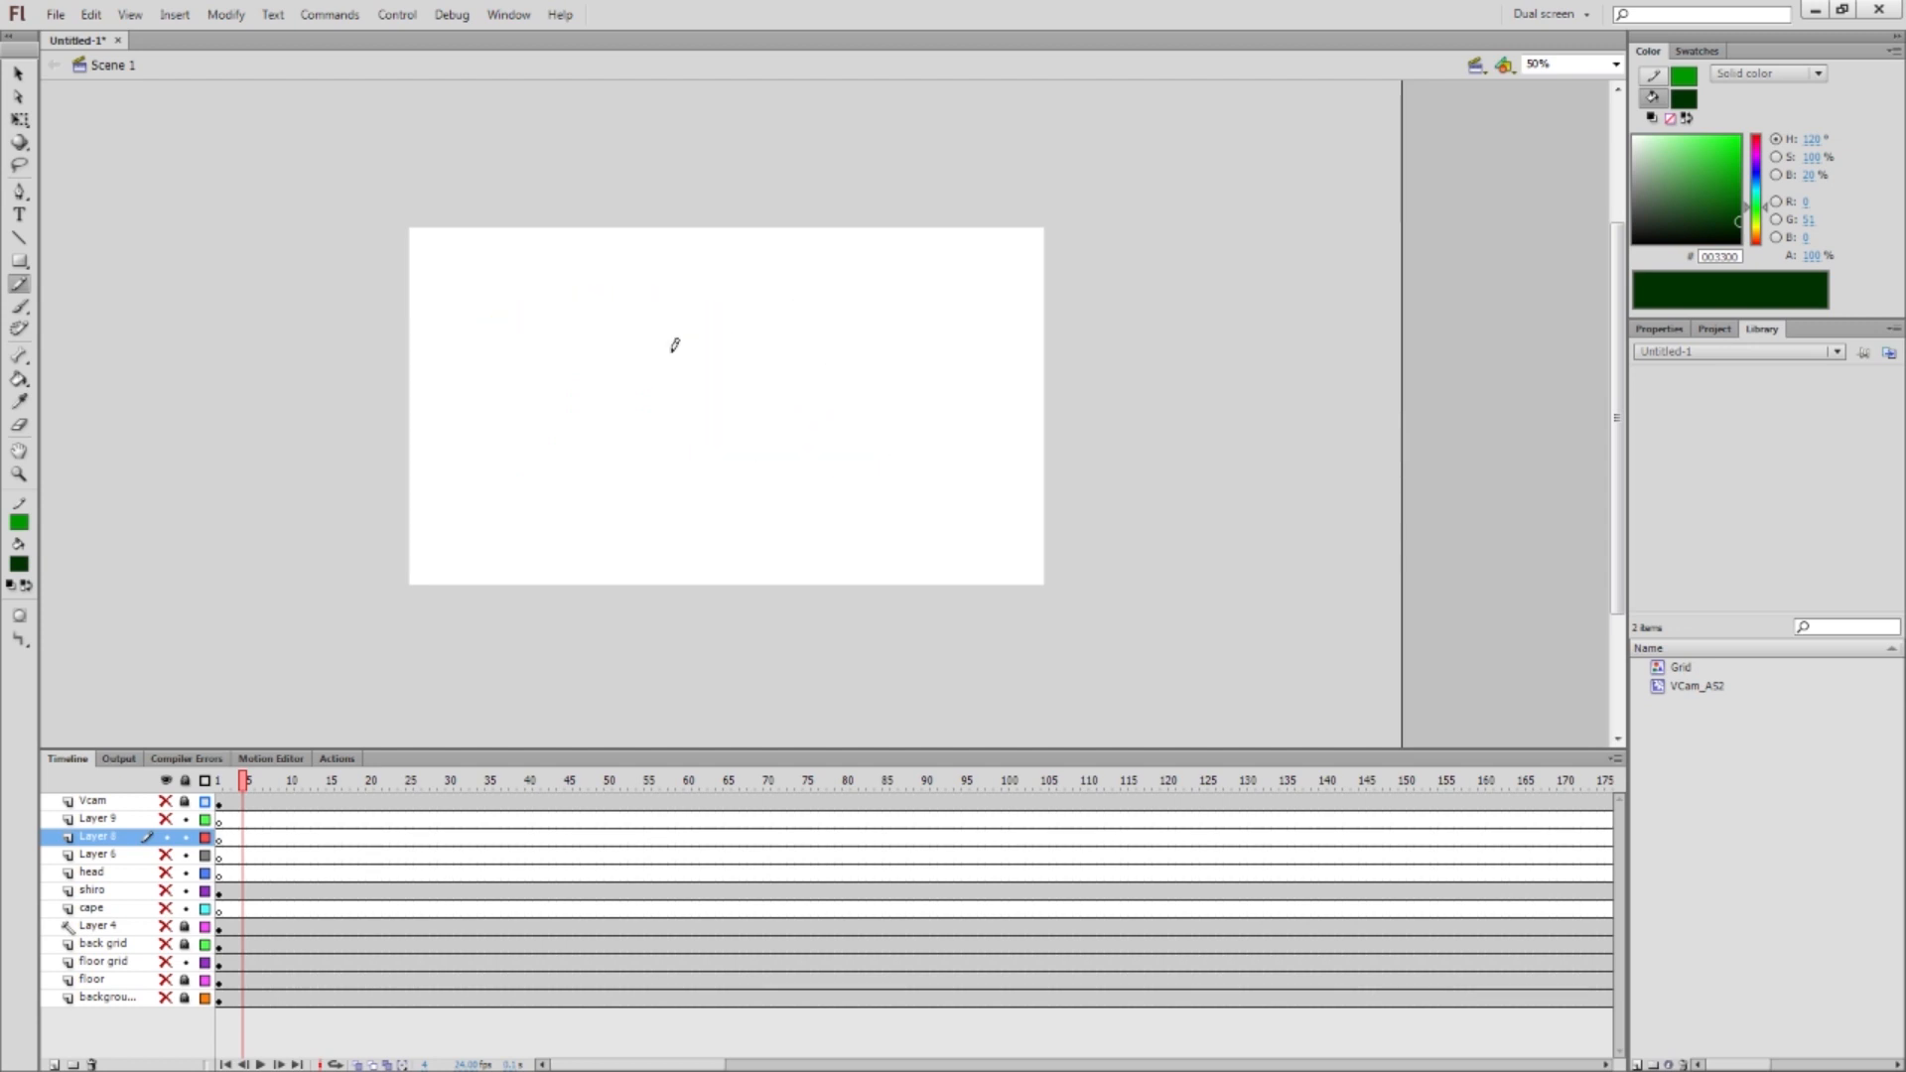
Switch Pencil Mode to Smooth and draw green curves, undoing each one
{"action": "left_click", "coordinate": [19, 641]}
{"action": "left_click", "coordinate": [100, 659]}
{"action": "mouse_move", "coordinate": [750, 340]}
{"action": "left_mouse_down"}
{"action": "mouse_move", "coordinate": [681, 496]}
{"action": "mouse_move", "coordinate": [410, 545]}
{"action": "left_mouse_up"}
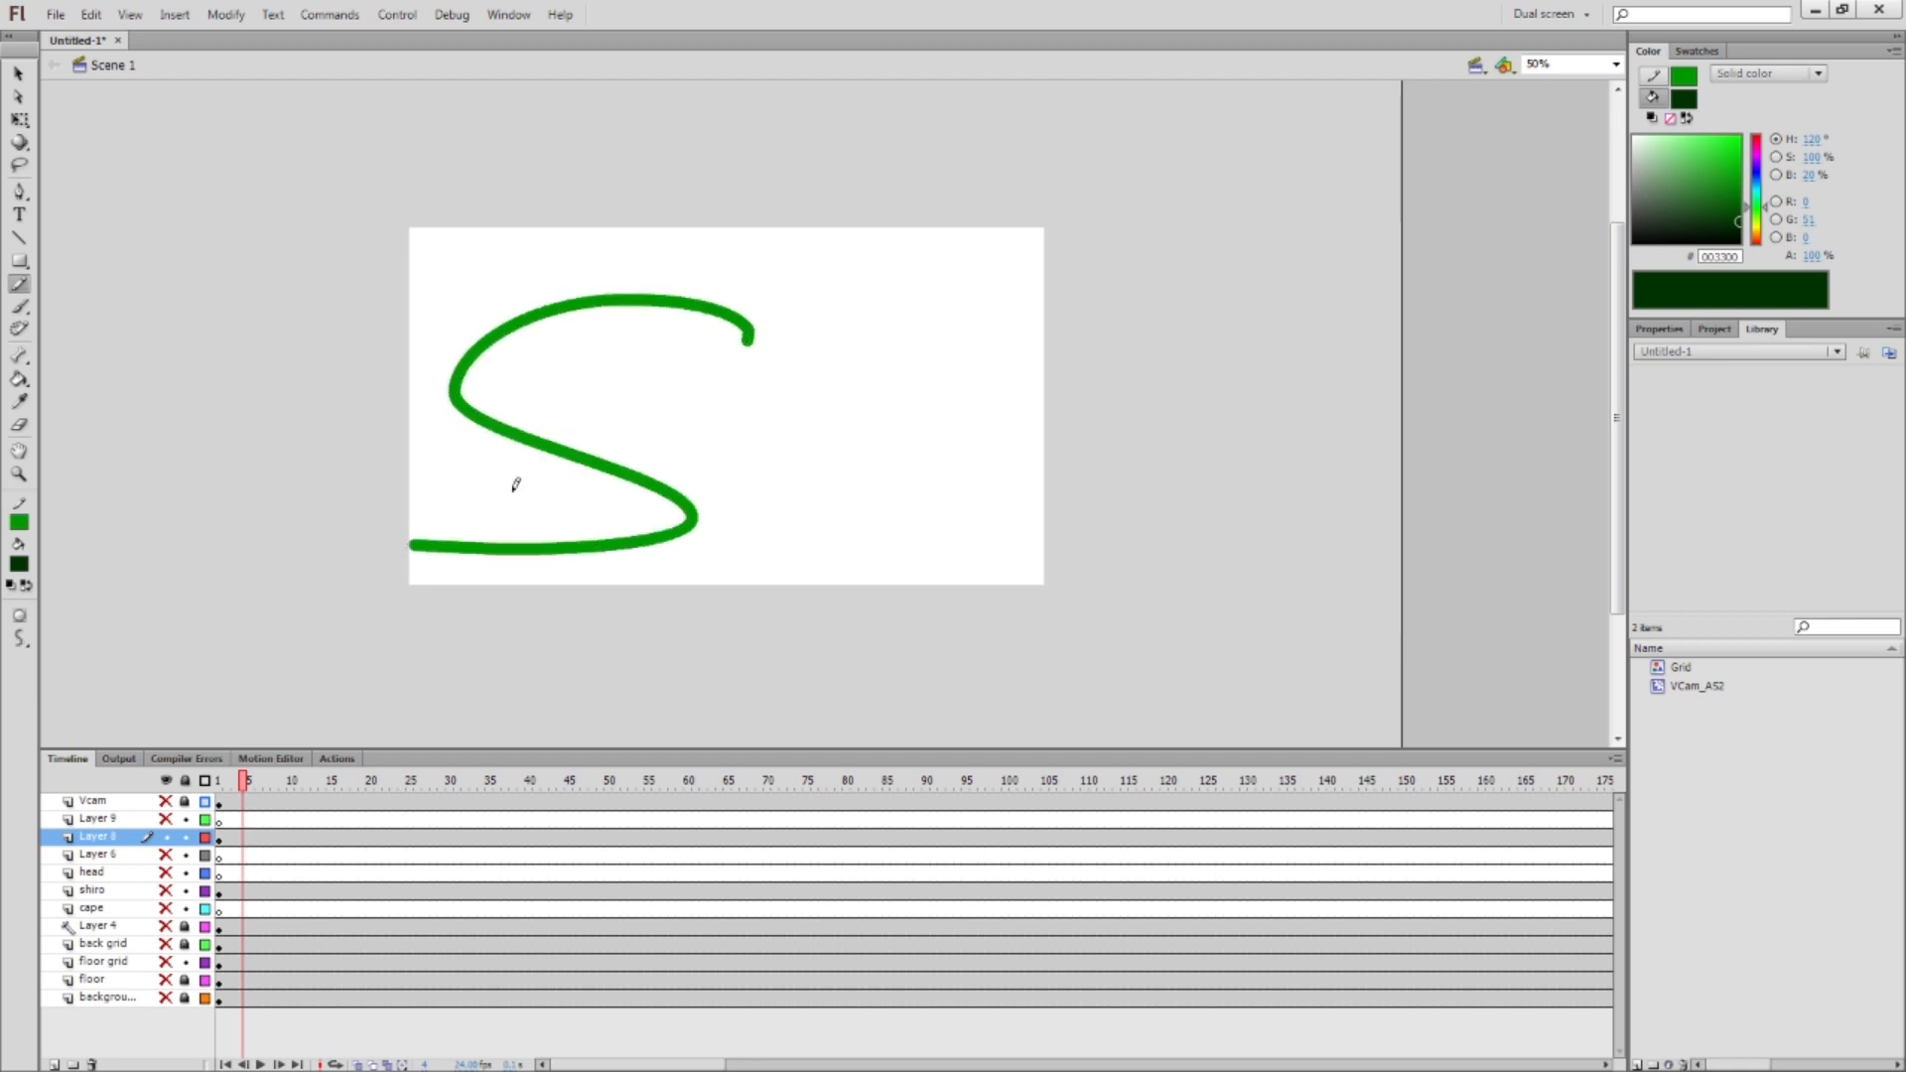
{"action": "key", "text": "ctrl+z"}
{"action": "left_click_drag", "start_coordinate": [496, 300], "coordinate": [881, 472]}
{"action": "key", "text": "ctrl+z"}
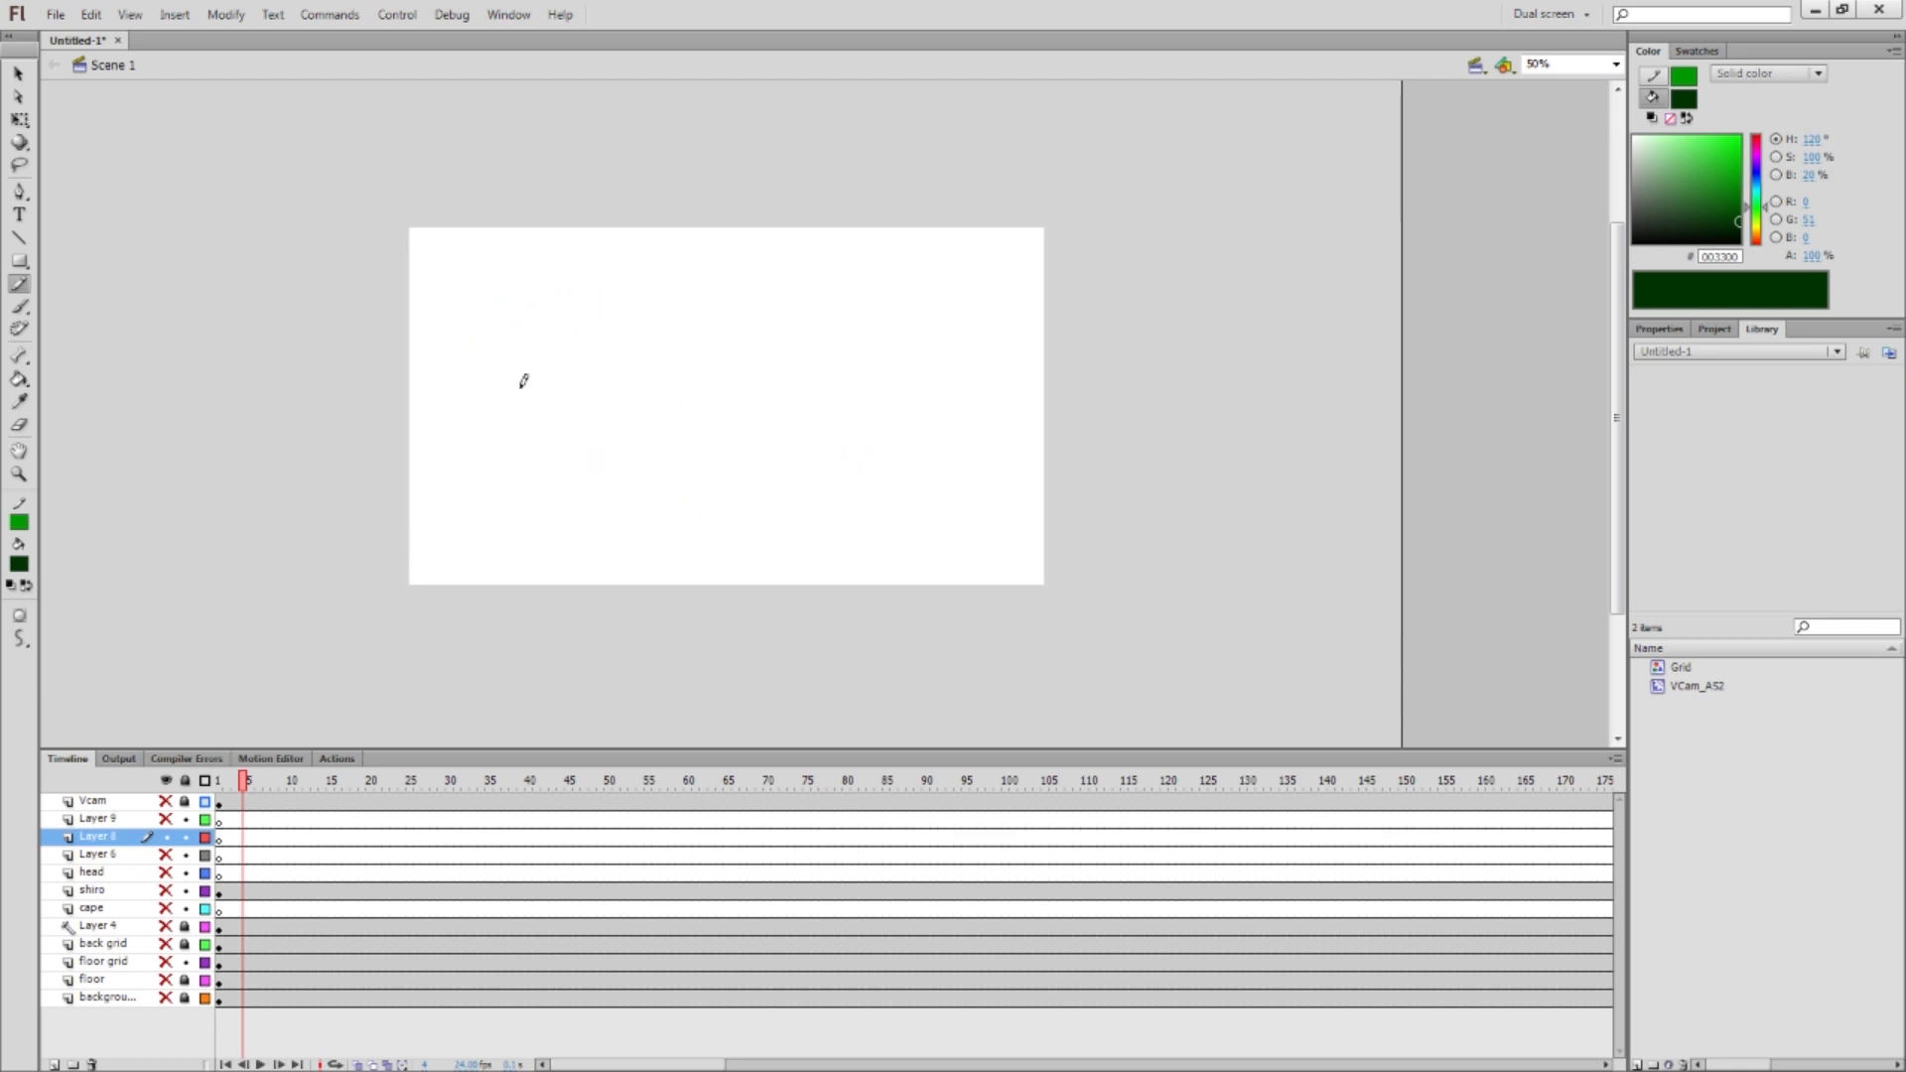
{"action": "left_click_drag", "start_coordinate": [467, 332], "coordinate": [944, 503]}
{"action": "key", "text": "ctrl+z"}
Switch Pencil Mode to Ink and draw a few green strokes, undoing each one
{"action": "left_click", "coordinate": [19, 640]}
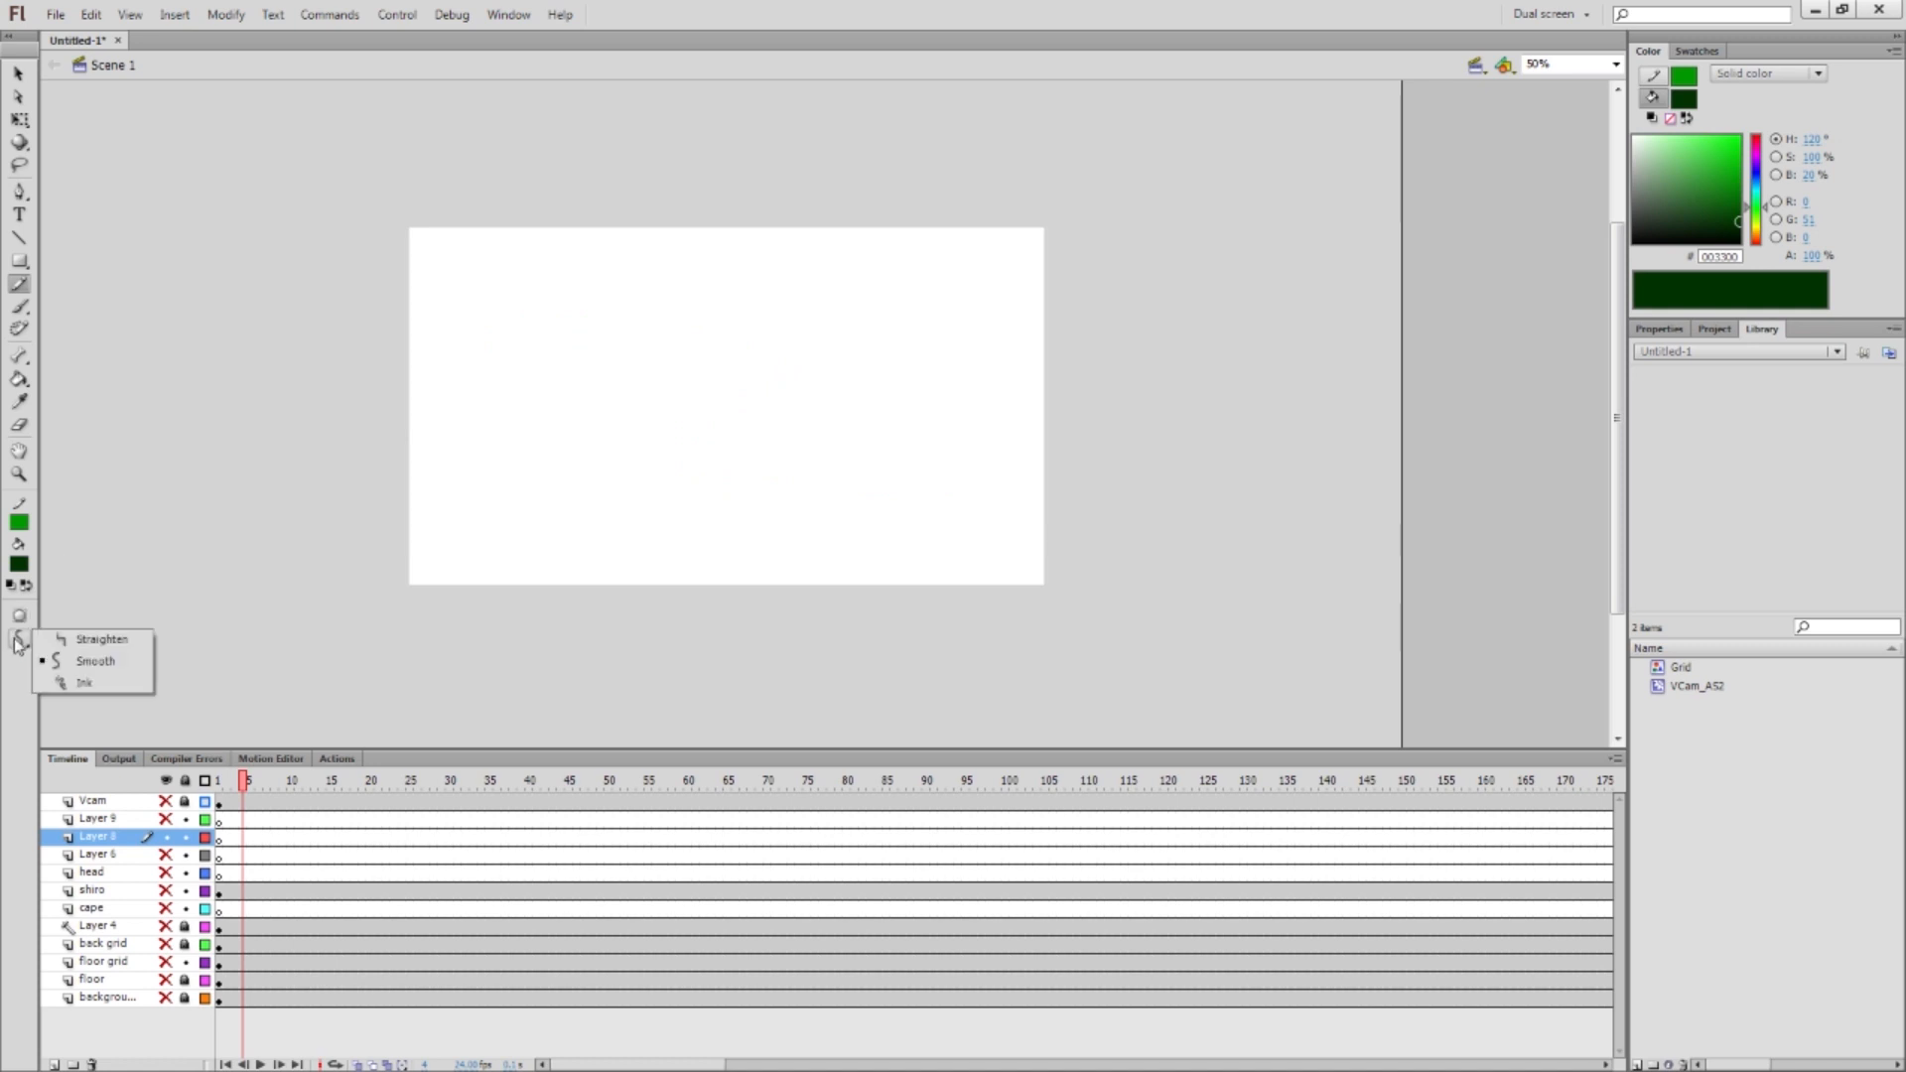
{"action": "left_click", "coordinate": [69, 683]}
{"action": "mouse_move", "coordinate": [670, 310]}
{"action": "left_mouse_down"}
{"action": "mouse_move", "coordinate": [536, 290]}
{"action": "mouse_move", "coordinate": [437, 535]}
{"action": "mouse_move", "coordinate": [352, 549]}
{"action": "left_mouse_up"}
{"action": "key", "text": "ctrl+z"}
{"action": "mouse_move", "coordinate": [595, 141]}
{"action": "left_mouse_down"}
{"action": "mouse_move", "coordinate": [411, 237]}
{"action": "mouse_move", "coordinate": [464, 384]}
{"action": "mouse_move", "coordinate": [714, 436]}
{"action": "mouse_move", "coordinate": [871, 568]}
{"action": "left_mouse_up"}
{"action": "key", "text": "ctrl+z"}
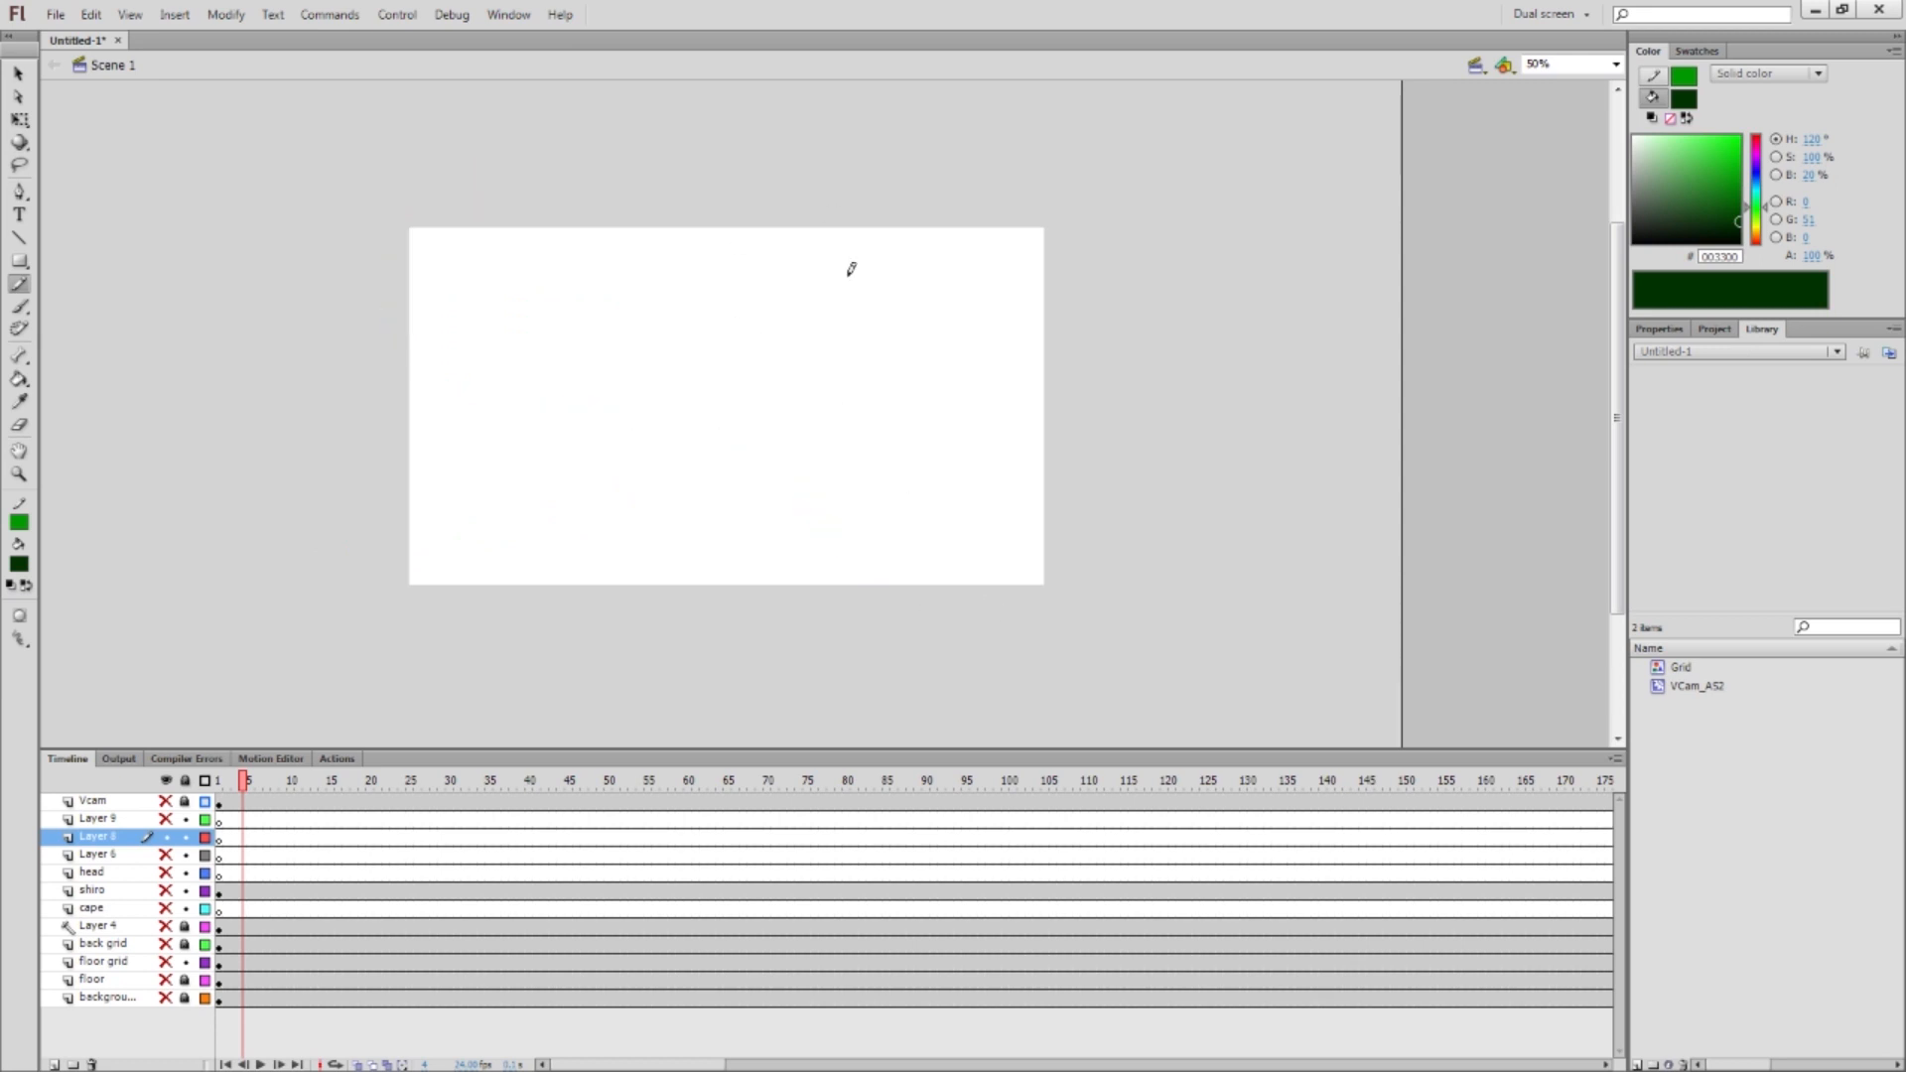
{"action": "left_click_drag", "start_coordinate": [1003, 276], "coordinate": [502, 370]}
{"action": "key", "text": "ctrl+z"}
Draw and undo more ink-mode green strokes until the stage is empty, then take the Brush
{"action": "left_click_drag", "start_coordinate": [443, 288], "coordinate": [846, 502]}
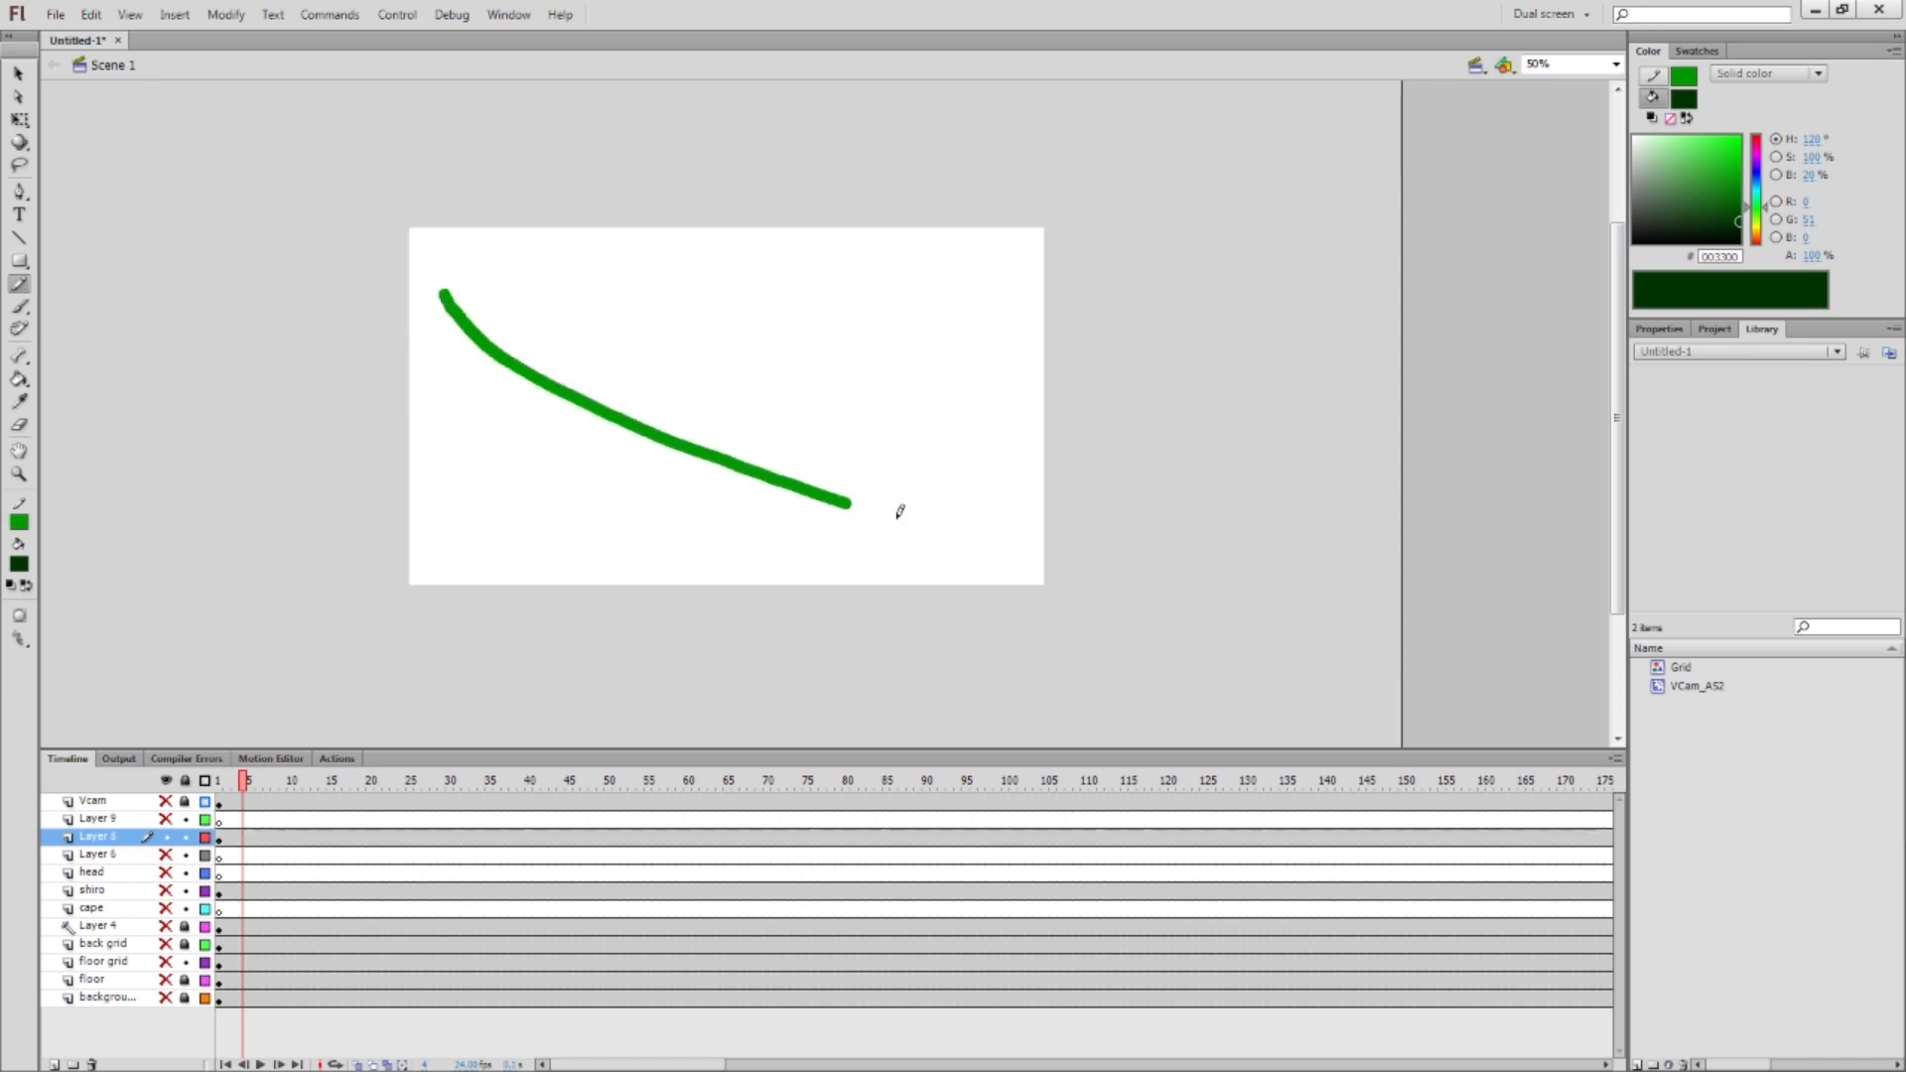
{"action": "key", "text": "ctrl+z"}
{"action": "left_click_drag", "start_coordinate": [962, 270], "coordinate": [545, 426]}
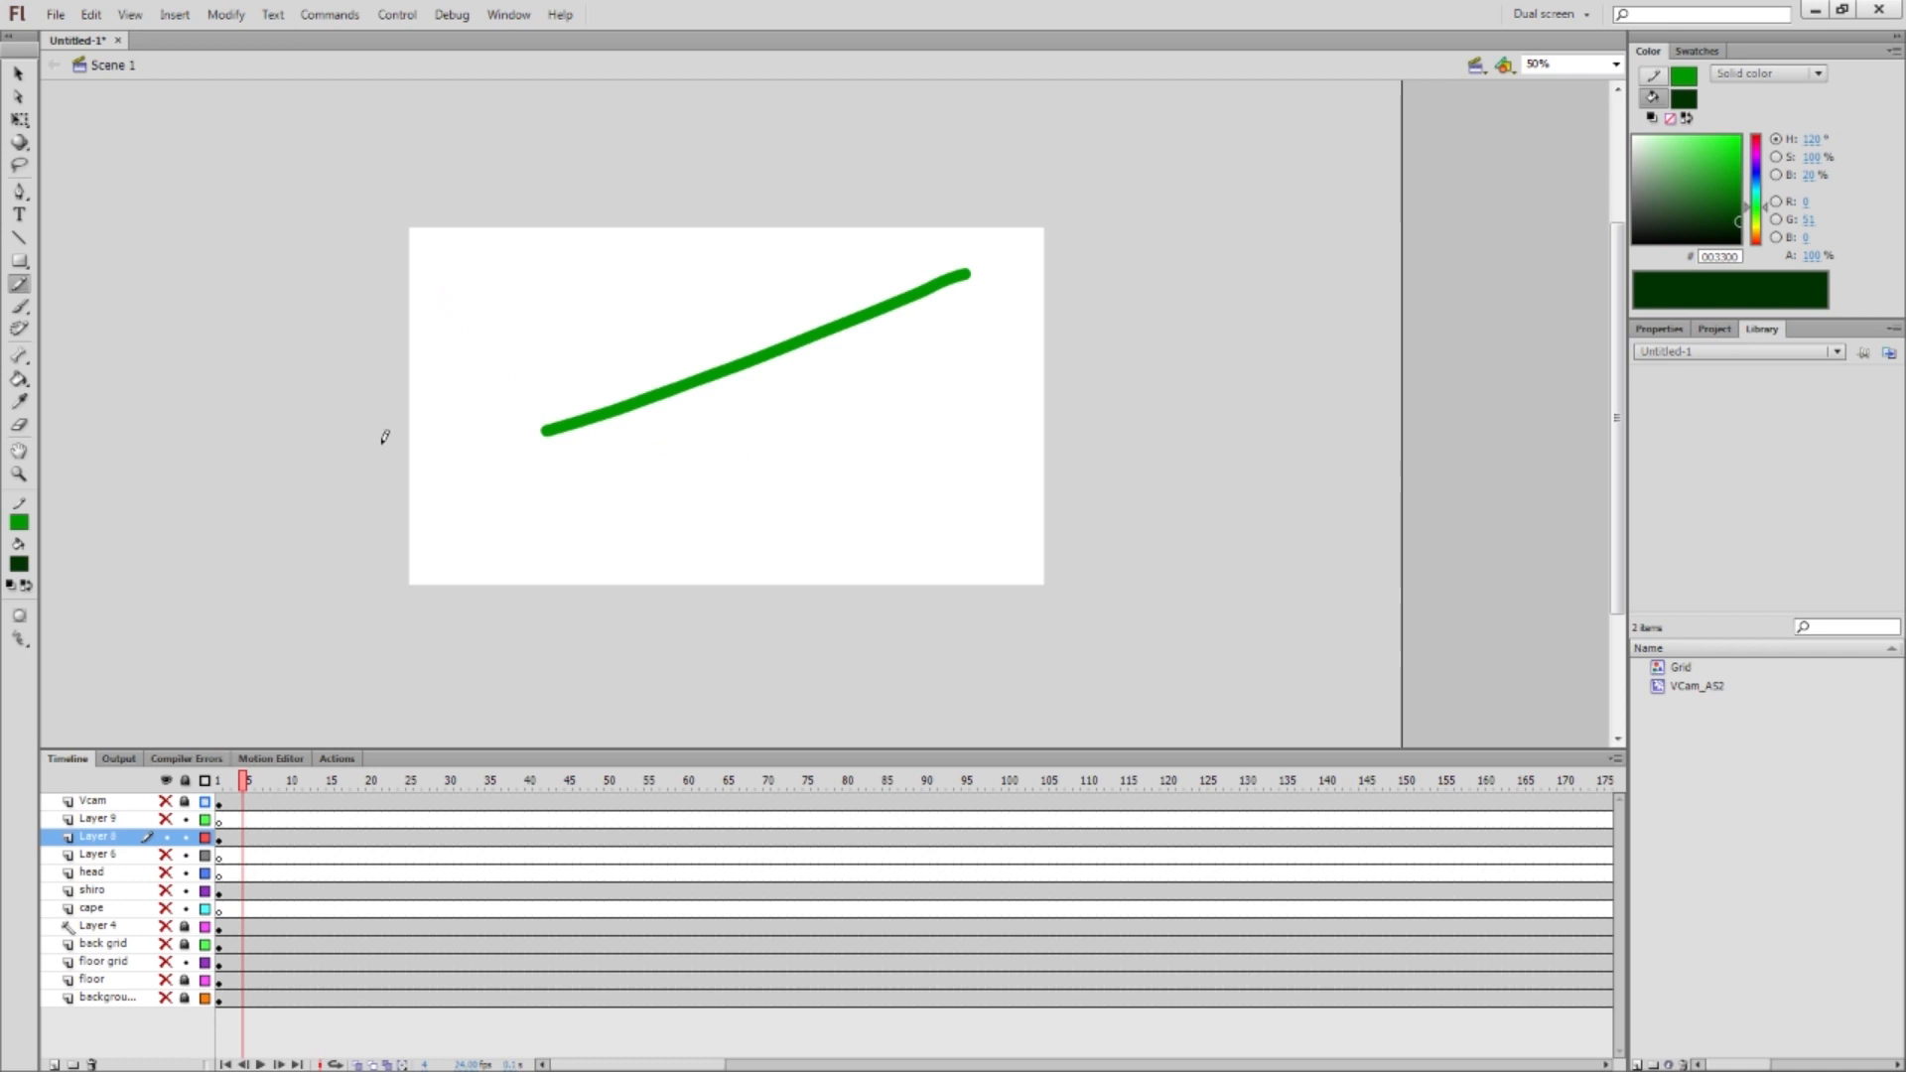
{"action": "key", "text": "ctrl+z"}
{"action": "left_click_drag", "start_coordinate": [471, 291], "coordinate": [973, 554]}
{"action": "key", "text": "ctrl+z"}
{"action": "mouse_move", "coordinate": [927, 276]}
{"action": "left_mouse_down"}
{"action": "mouse_move", "coordinate": [681, 556]}
{"action": "mouse_move", "coordinate": [340, 514]}
{"action": "left_mouse_up"}
{"action": "key", "text": "ctrl+z"}
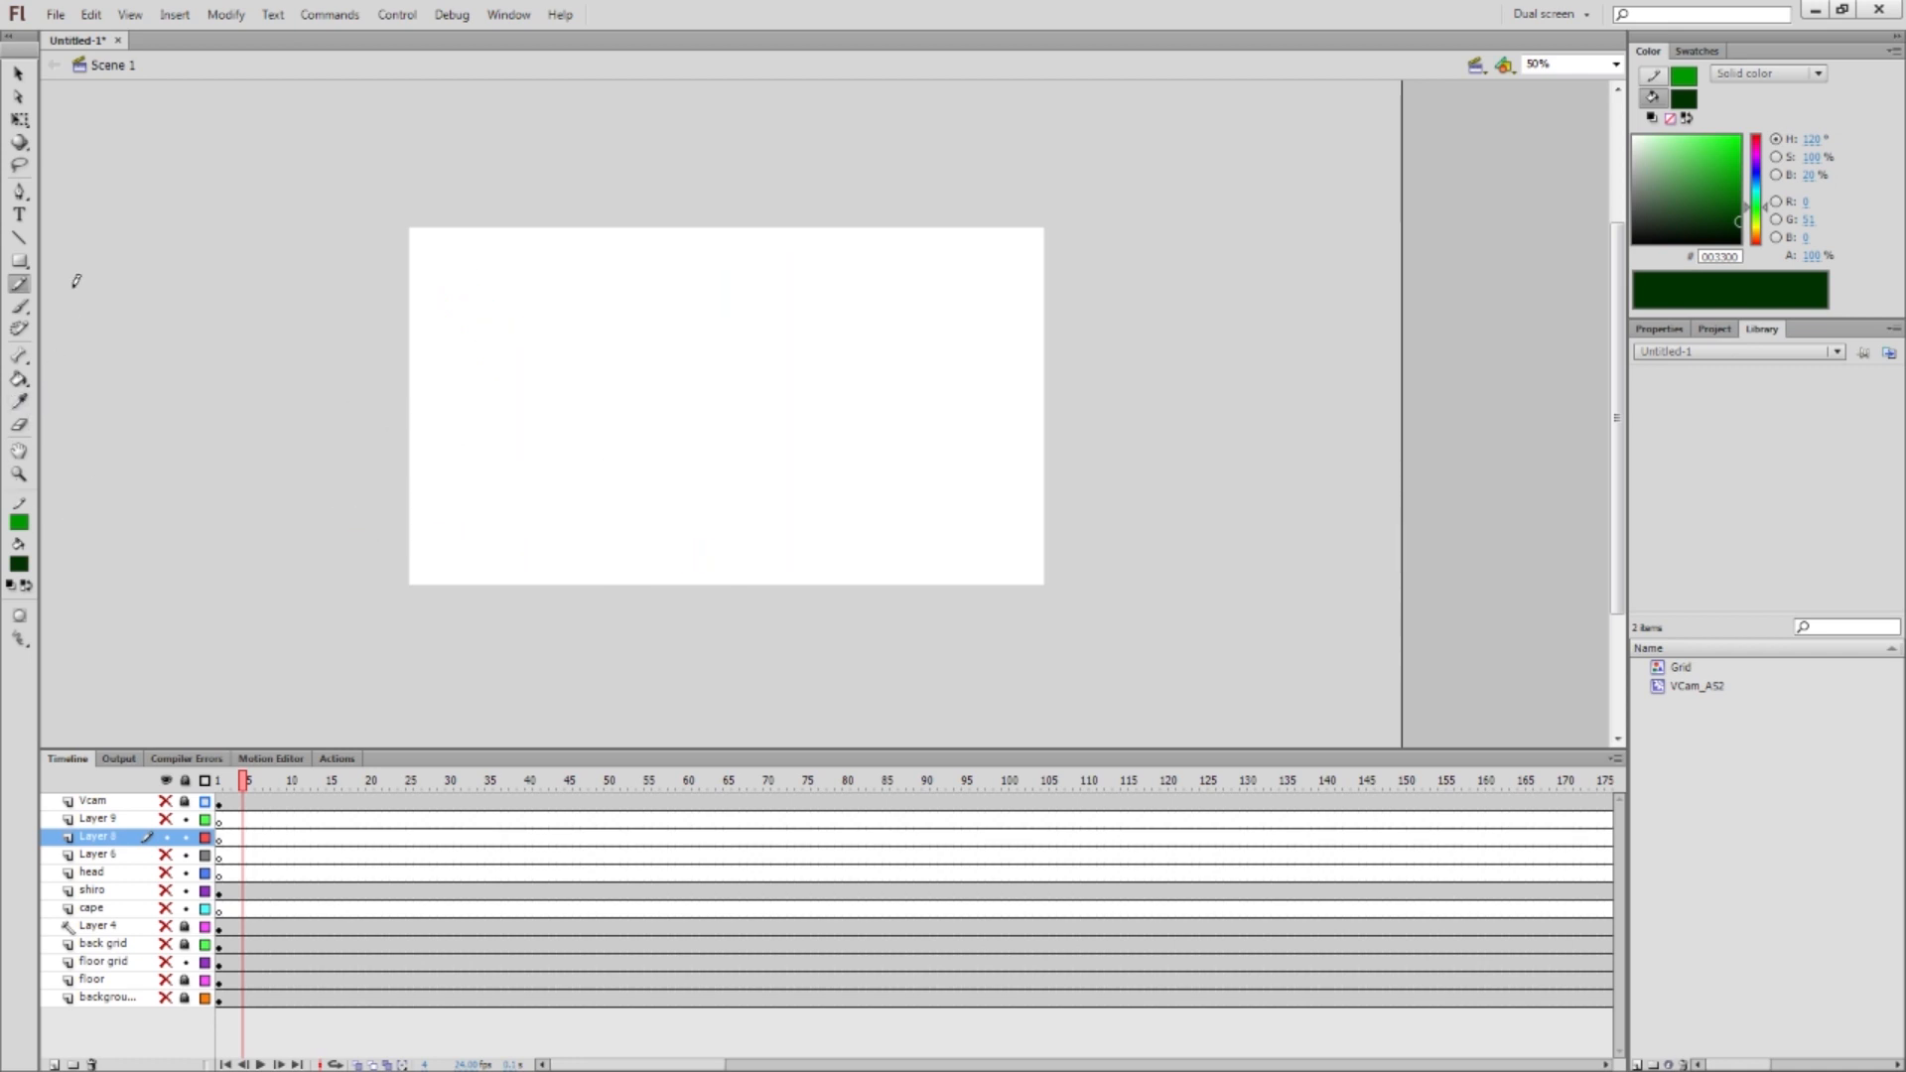
{"action": "left_click", "coordinate": [19, 306]}
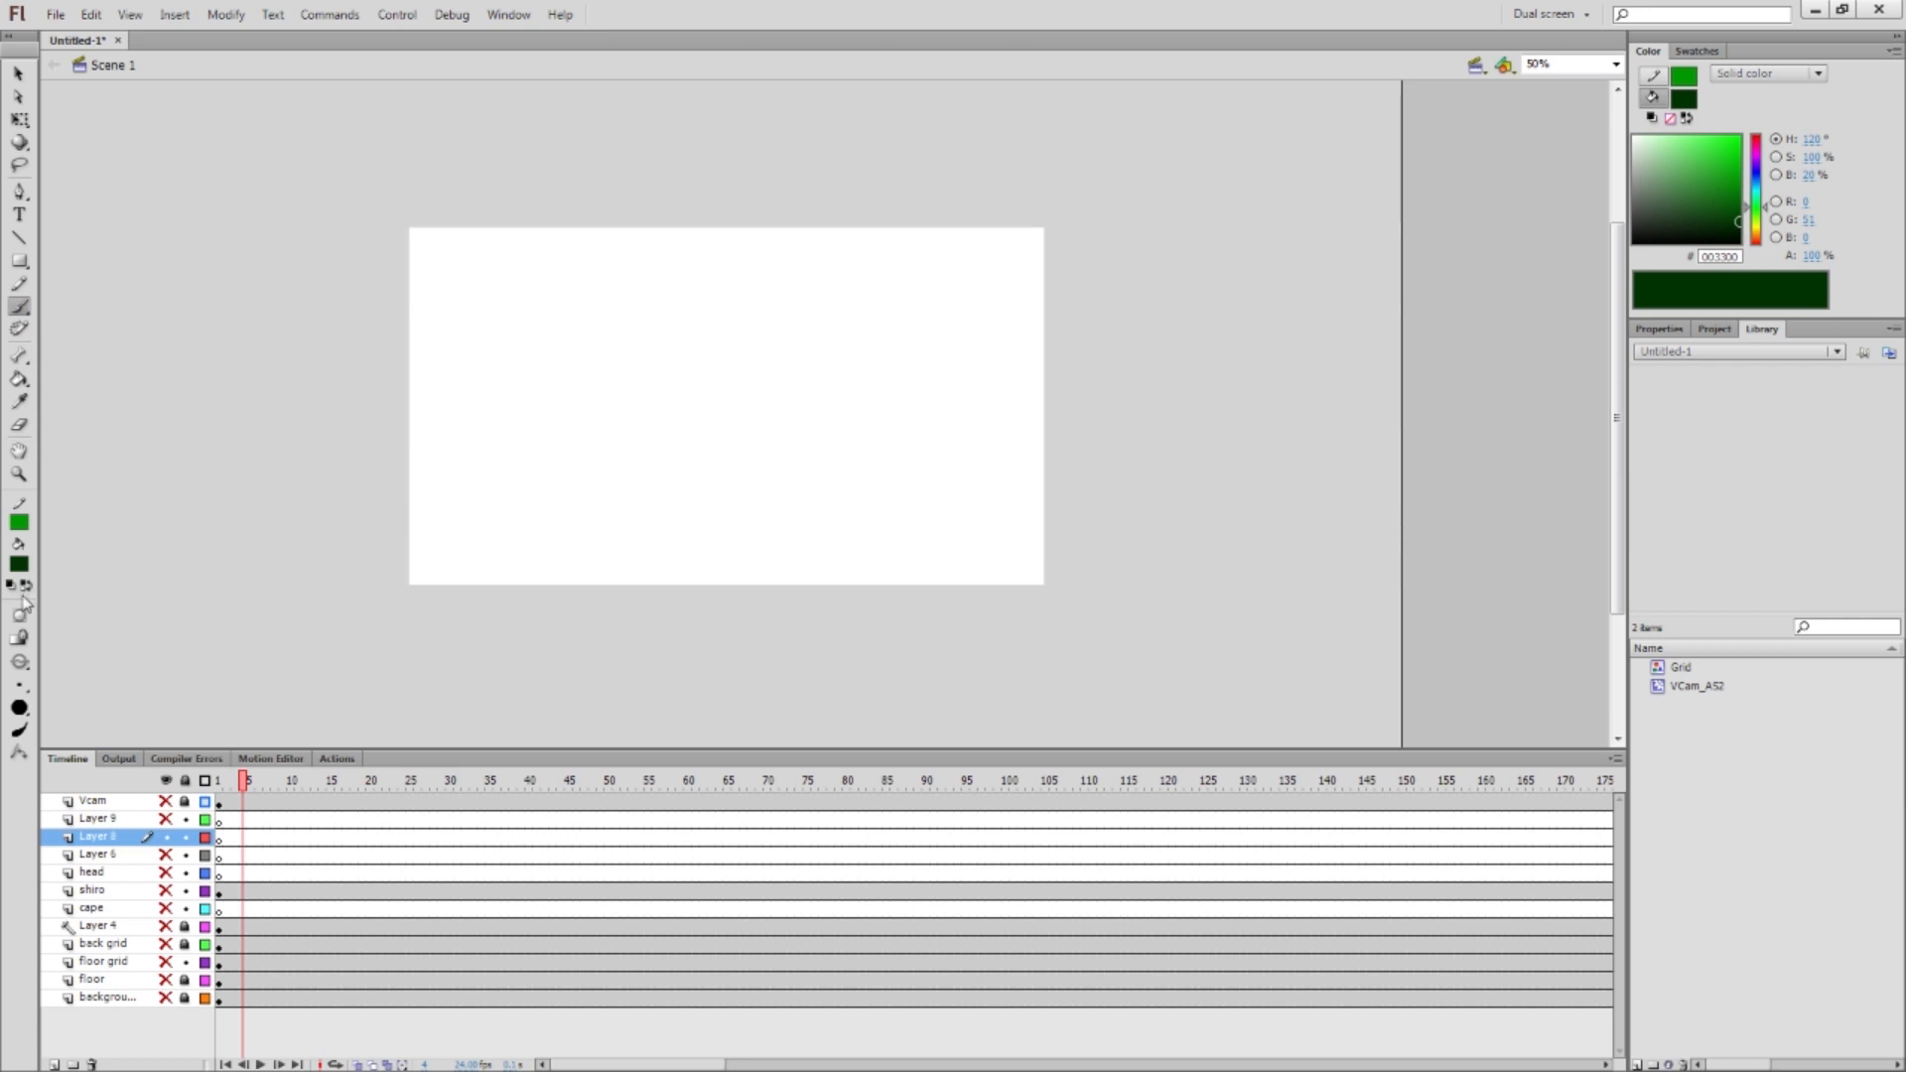
Enable Use Pressure and paint two dark green S-curve brush strokes, undoing each
{"action": "left_click", "coordinate": [20, 731]}
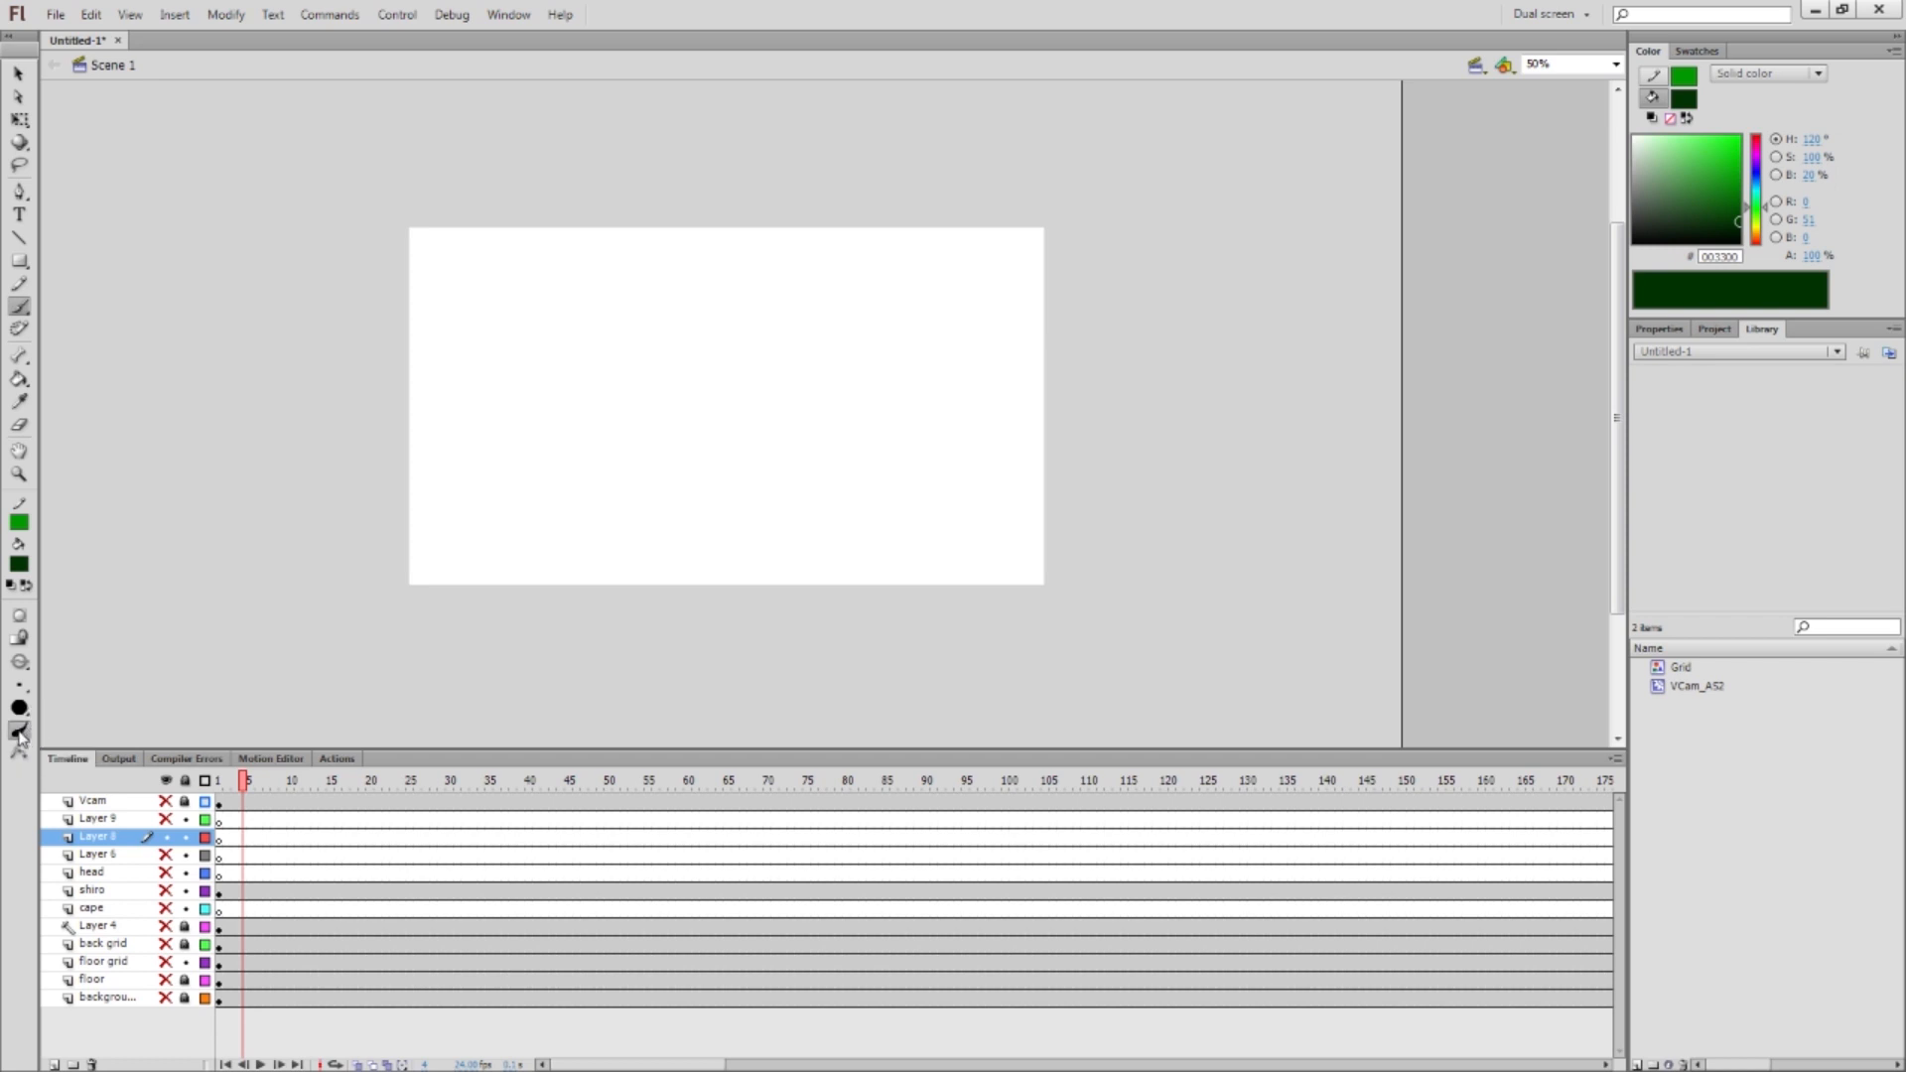
{"action": "mouse_move", "coordinate": [928, 315]}
{"action": "left_mouse_down"}
{"action": "mouse_move", "coordinate": [725, 279]}
{"action": "mouse_move", "coordinate": [580, 364]}
{"action": "mouse_move", "coordinate": [669, 452]}
{"action": "mouse_move", "coordinate": [381, 543]}
{"action": "left_mouse_up"}
{"action": "key", "text": "ctrl+z"}
{"action": "mouse_move", "coordinate": [878, 319]}
{"action": "left_mouse_down"}
{"action": "mouse_move", "coordinate": [659, 389]}
{"action": "mouse_move", "coordinate": [427, 558]}
{"action": "left_mouse_up"}
{"action": "key", "text": "ctrl+z"}
Paint and undo several more dark green brush strokes, then pick the Paint Bucket
{"action": "mouse_move", "coordinate": [911, 314]}
{"action": "left_mouse_down"}
{"action": "mouse_move", "coordinate": [694, 296]}
{"action": "mouse_move", "coordinate": [637, 322]}
{"action": "left_mouse_up"}
{"action": "left_click_drag", "start_coordinate": [569, 398], "coordinate": [565, 405]}
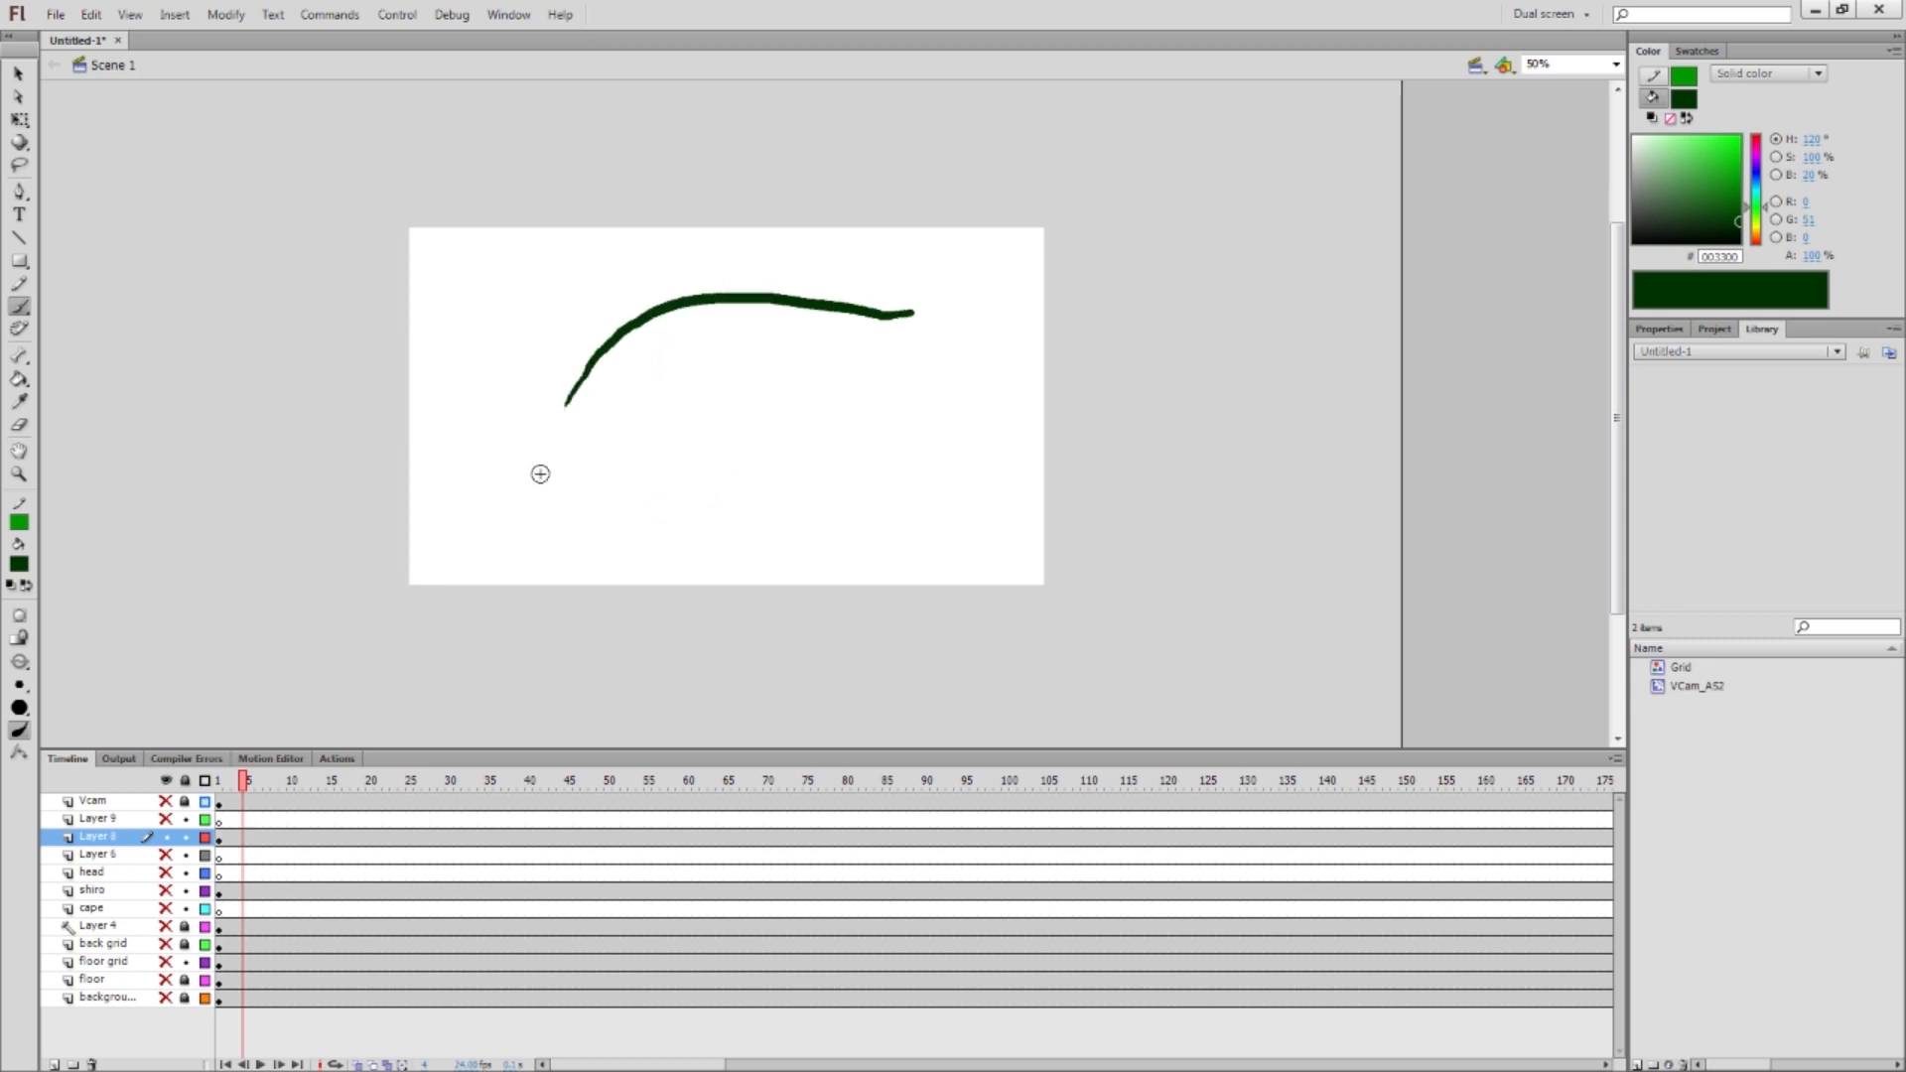
{"action": "key", "text": "ctrl+z"}
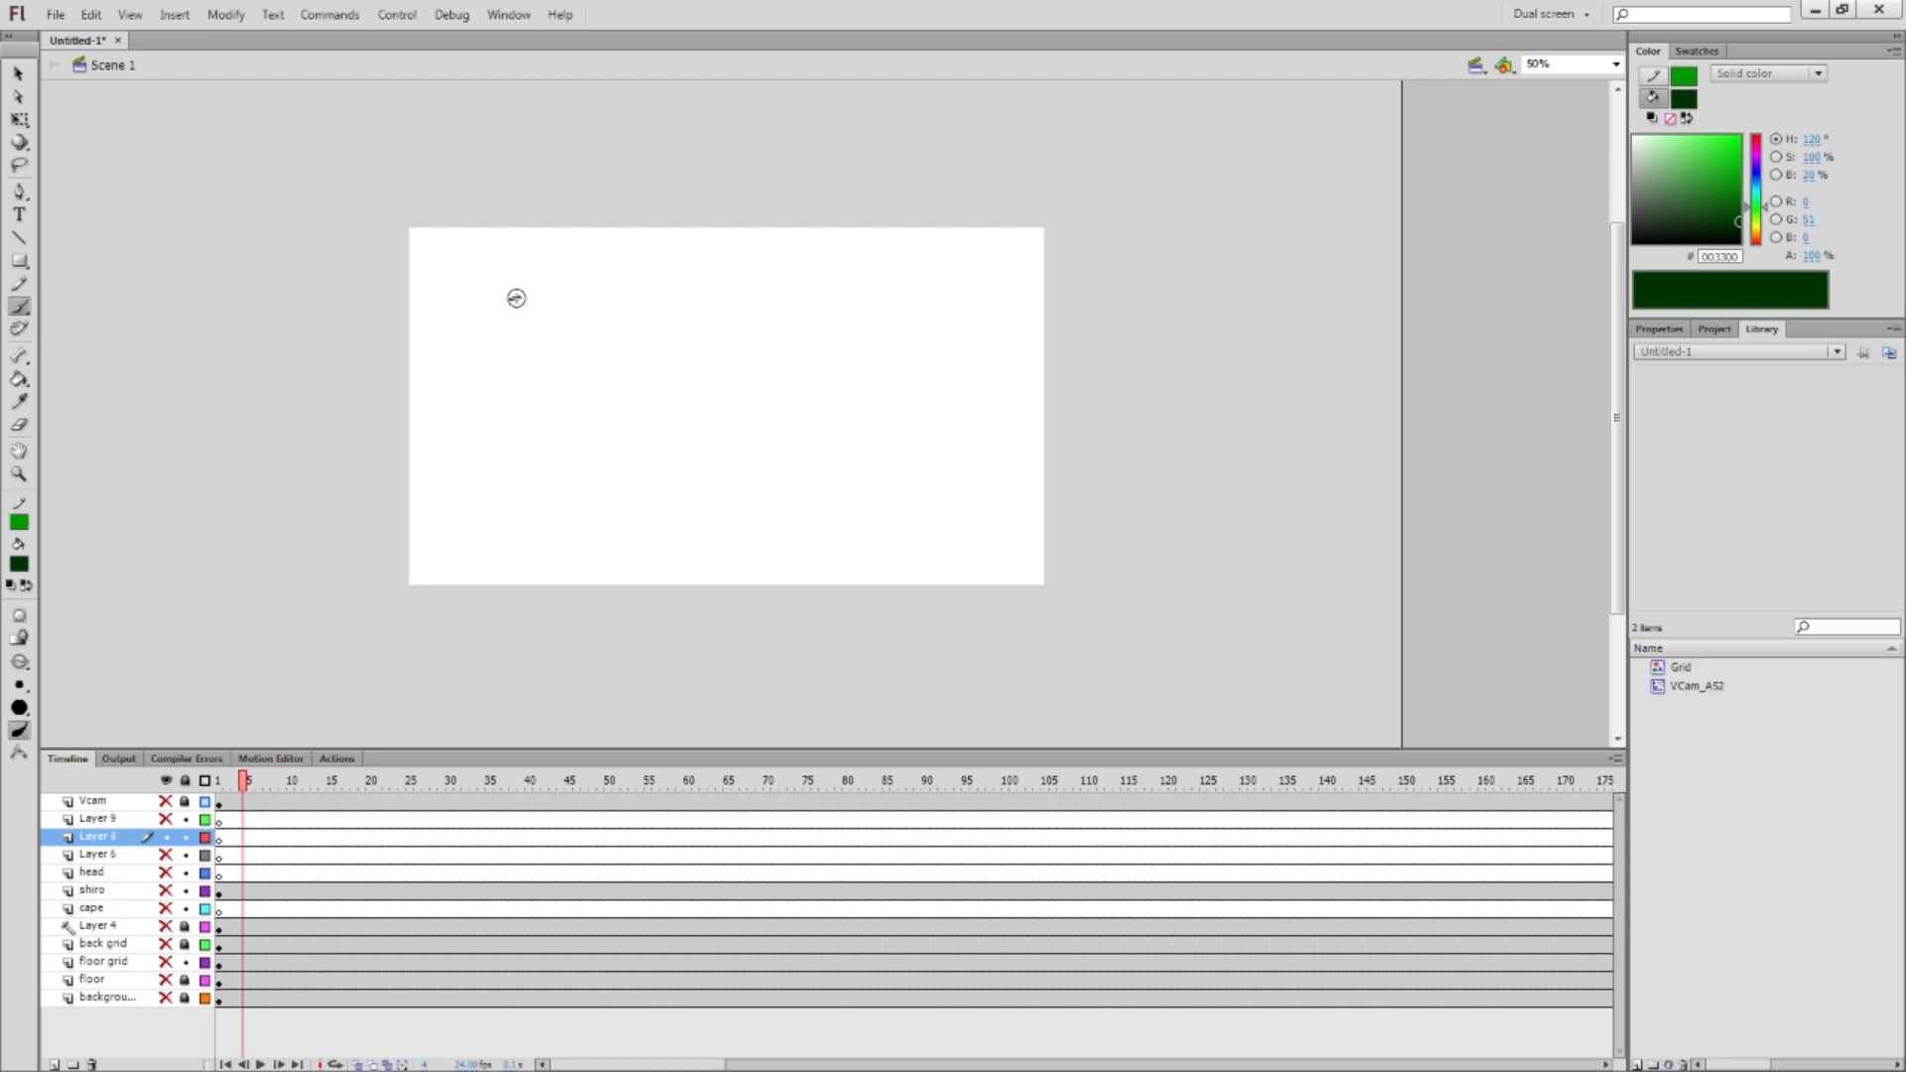
{"action": "left_click_drag", "start_coordinate": [517, 296], "coordinate": [149, 531]}
{"action": "key", "text": "ctrl+z"}
{"action": "left_click_drag", "start_coordinate": [760, 343], "coordinate": [319, 491]}
{"action": "key", "text": "ctrl+z"}
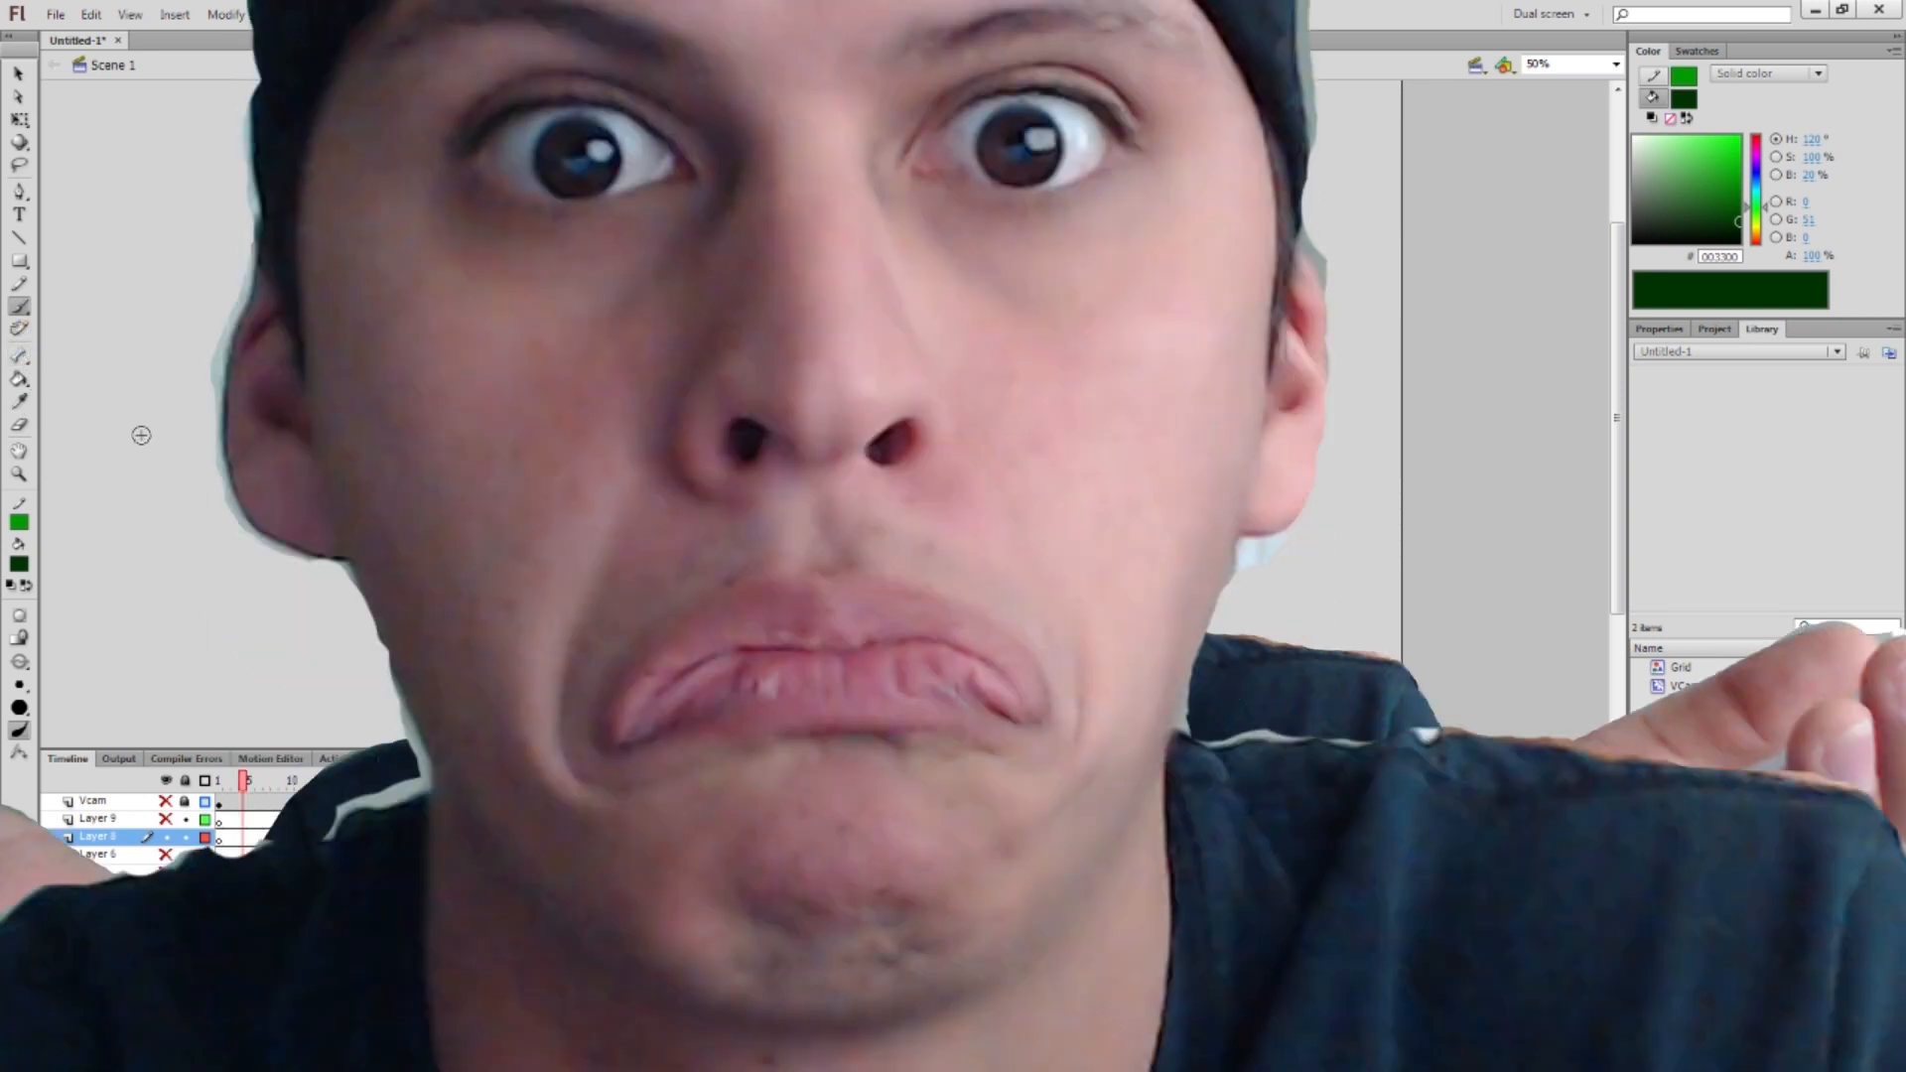
{"action": "left_click", "coordinate": [19, 379]}
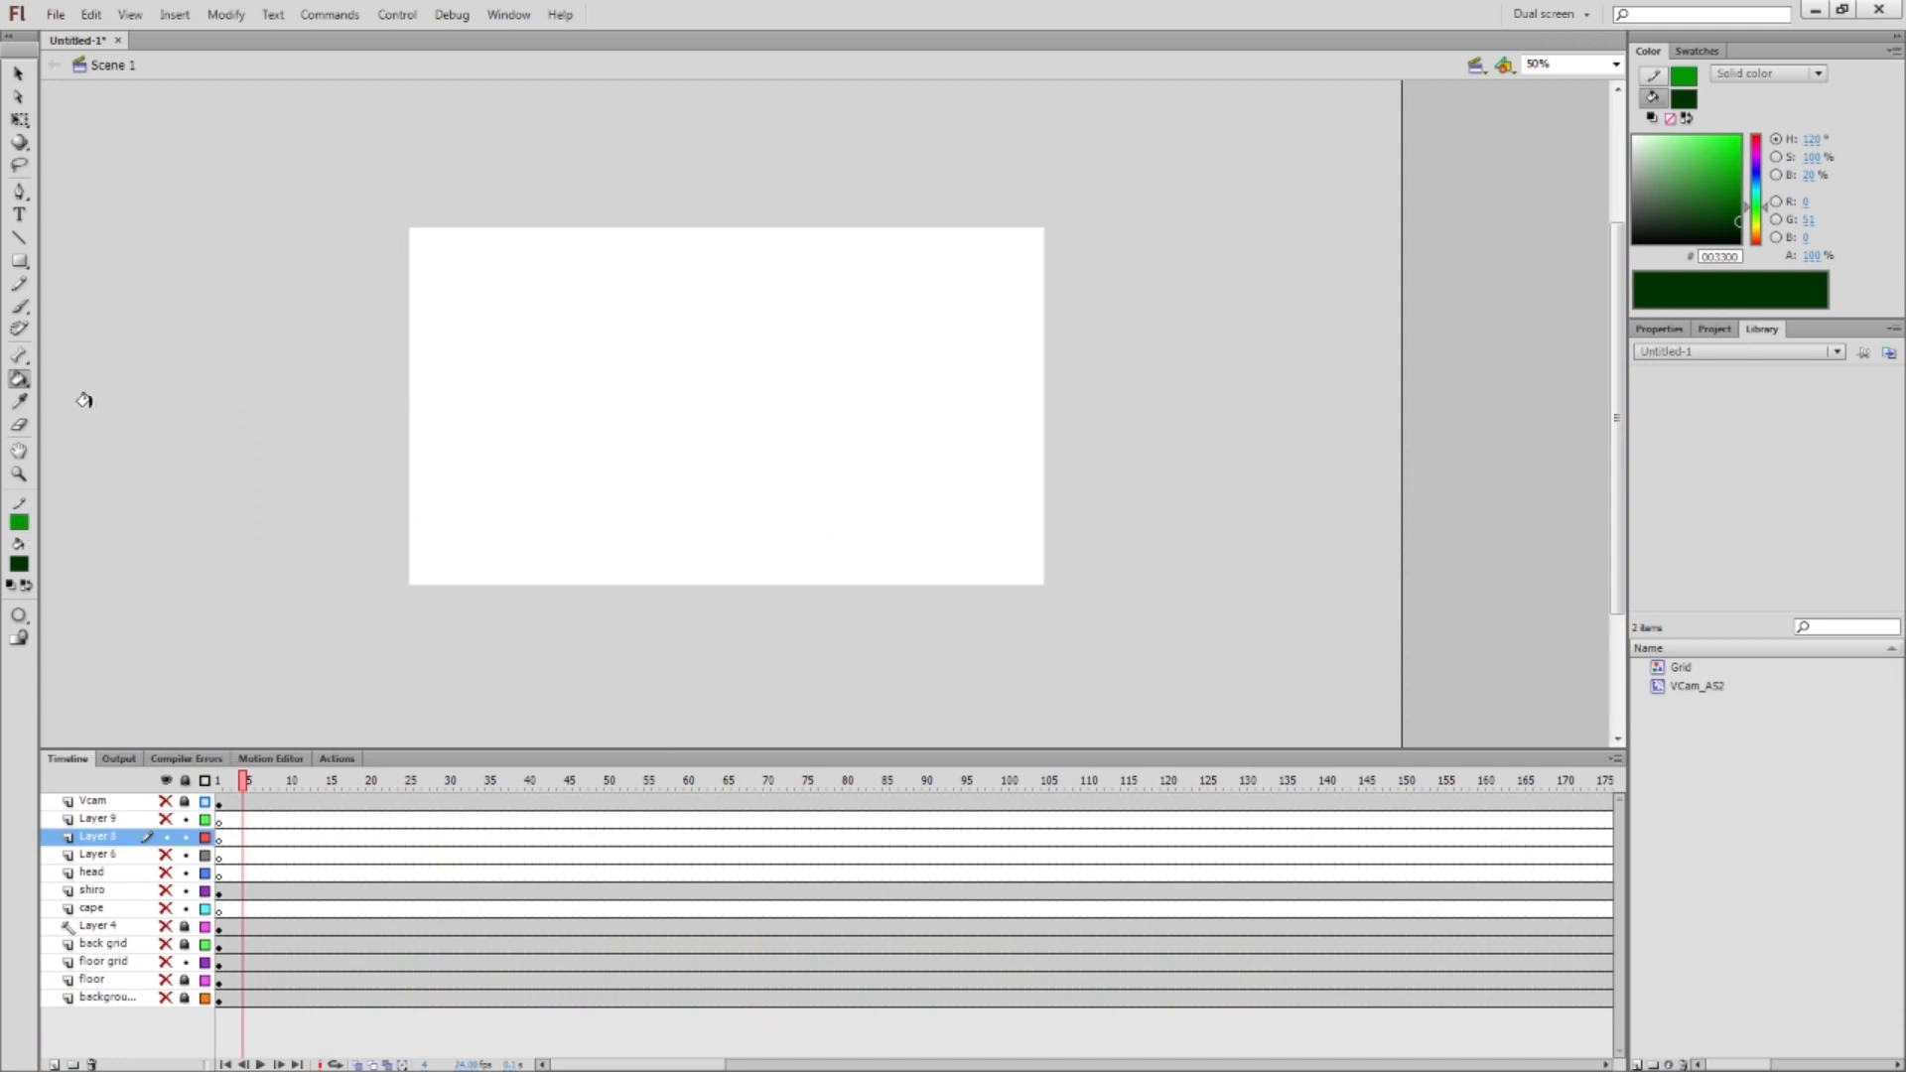
Brush a dark green ellipse and test a #66FF66 light green fill inside it, then undo
{"action": "key", "text": "b"}
{"action": "mouse_move", "coordinate": [724, 319]}
{"action": "left_mouse_down"}
{"action": "mouse_move", "coordinate": [766, 479]}
{"action": "mouse_move", "coordinate": [413, 260]}
{"action": "left_mouse_up"}
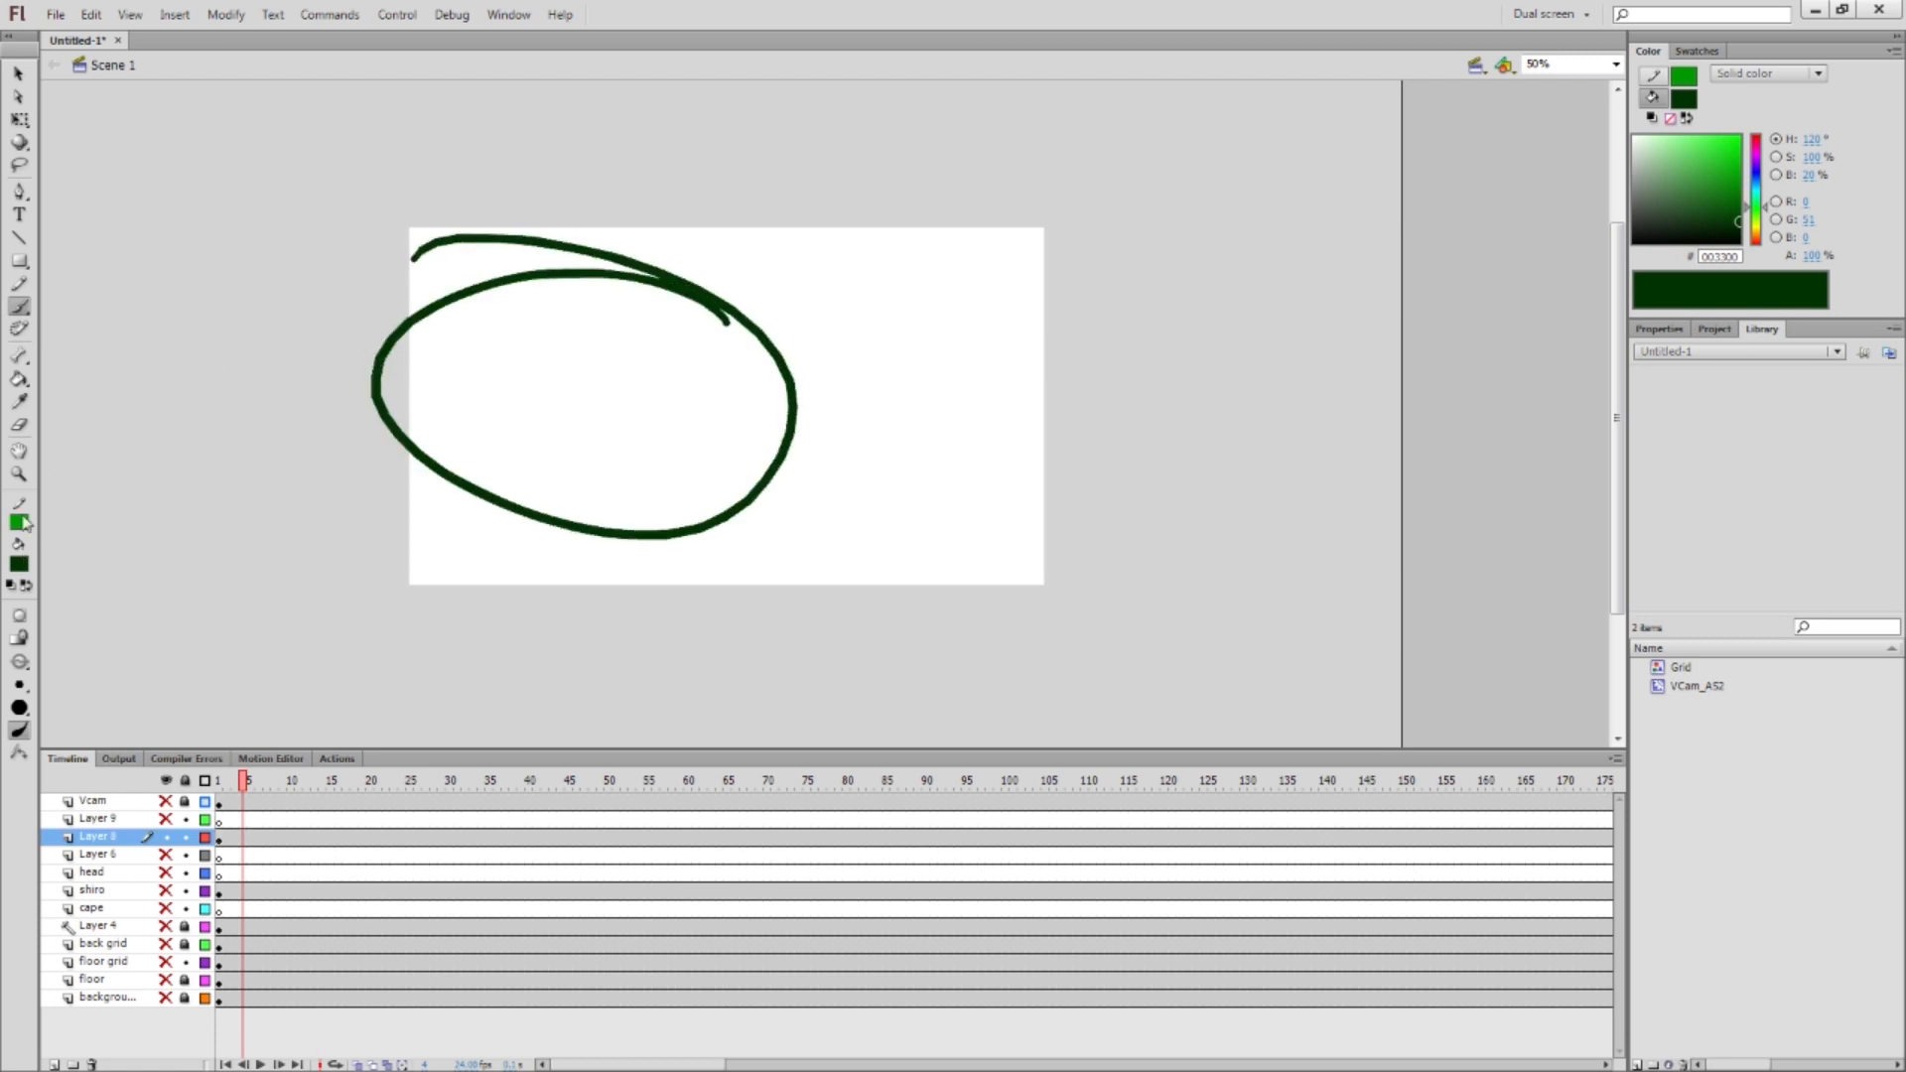
{"action": "left_click", "coordinate": [19, 564]}
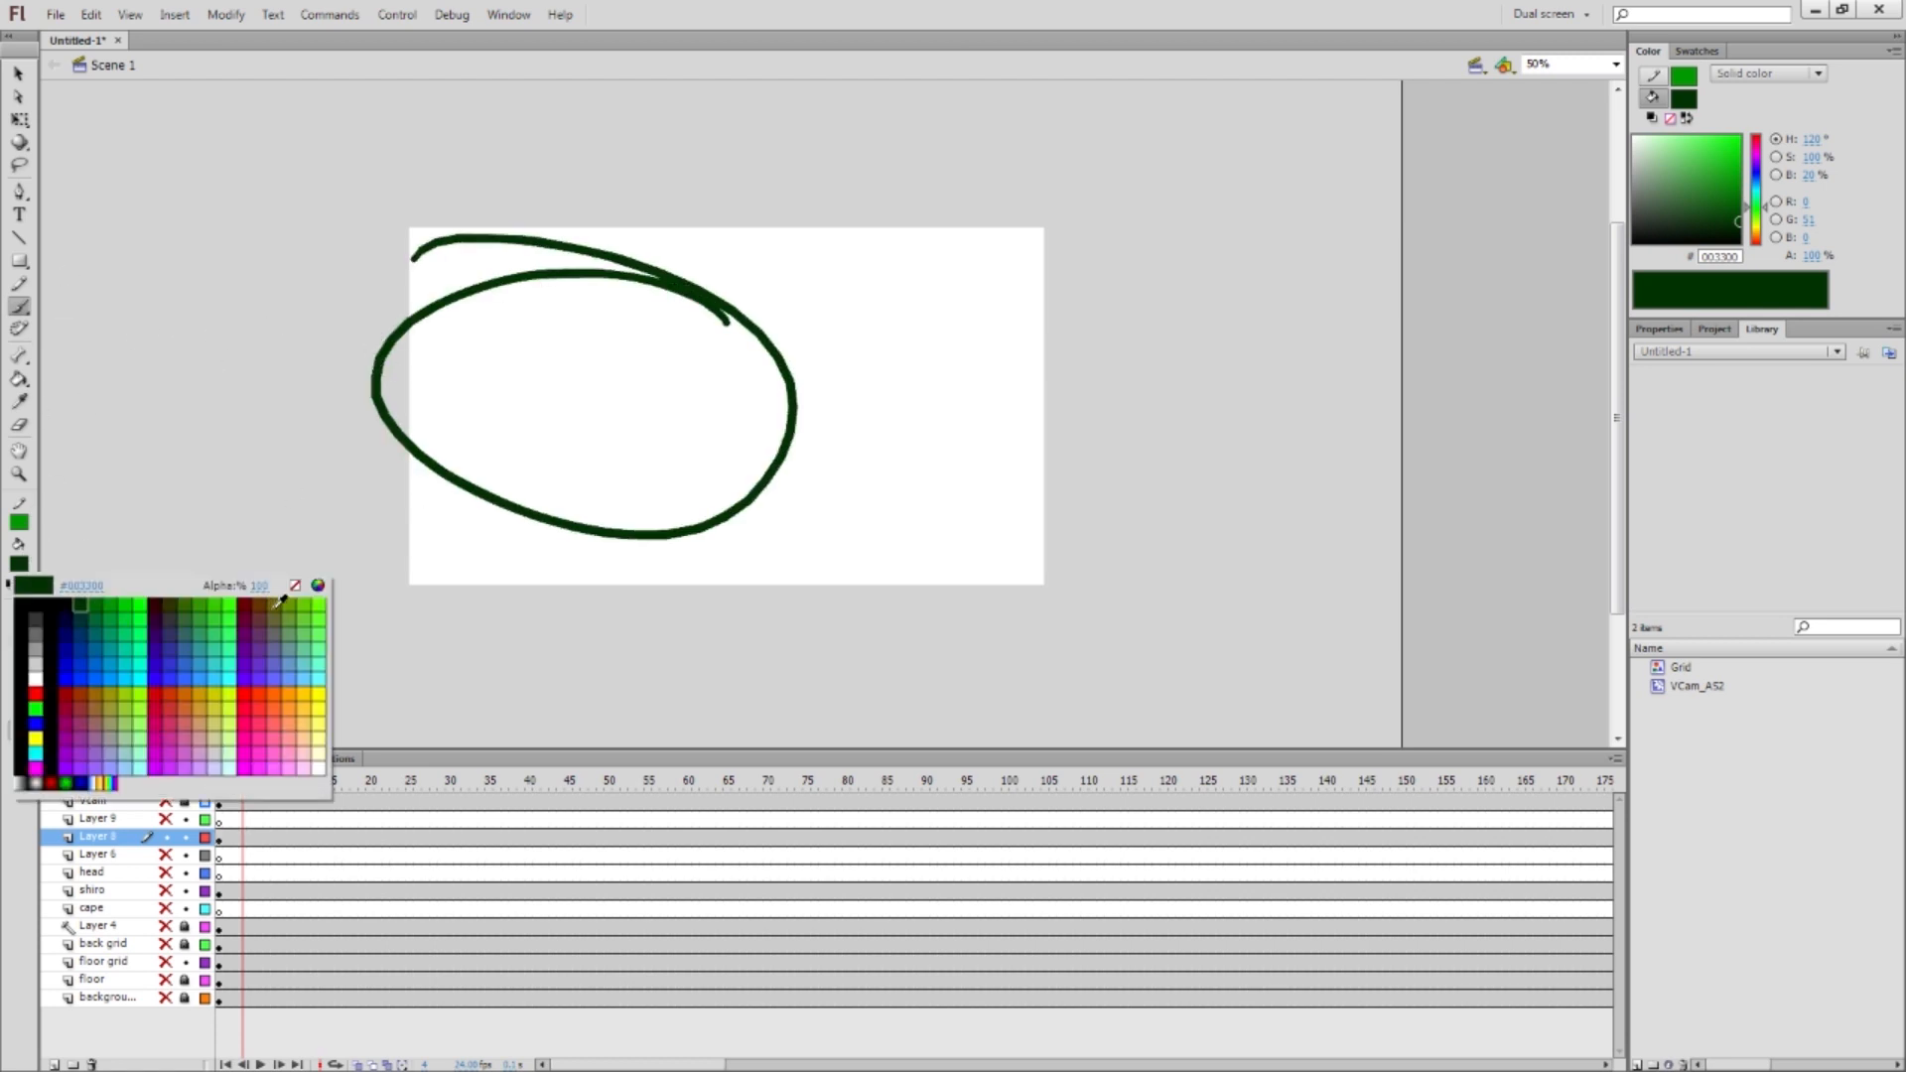
{"action": "left_click", "coordinate": [321, 617]}
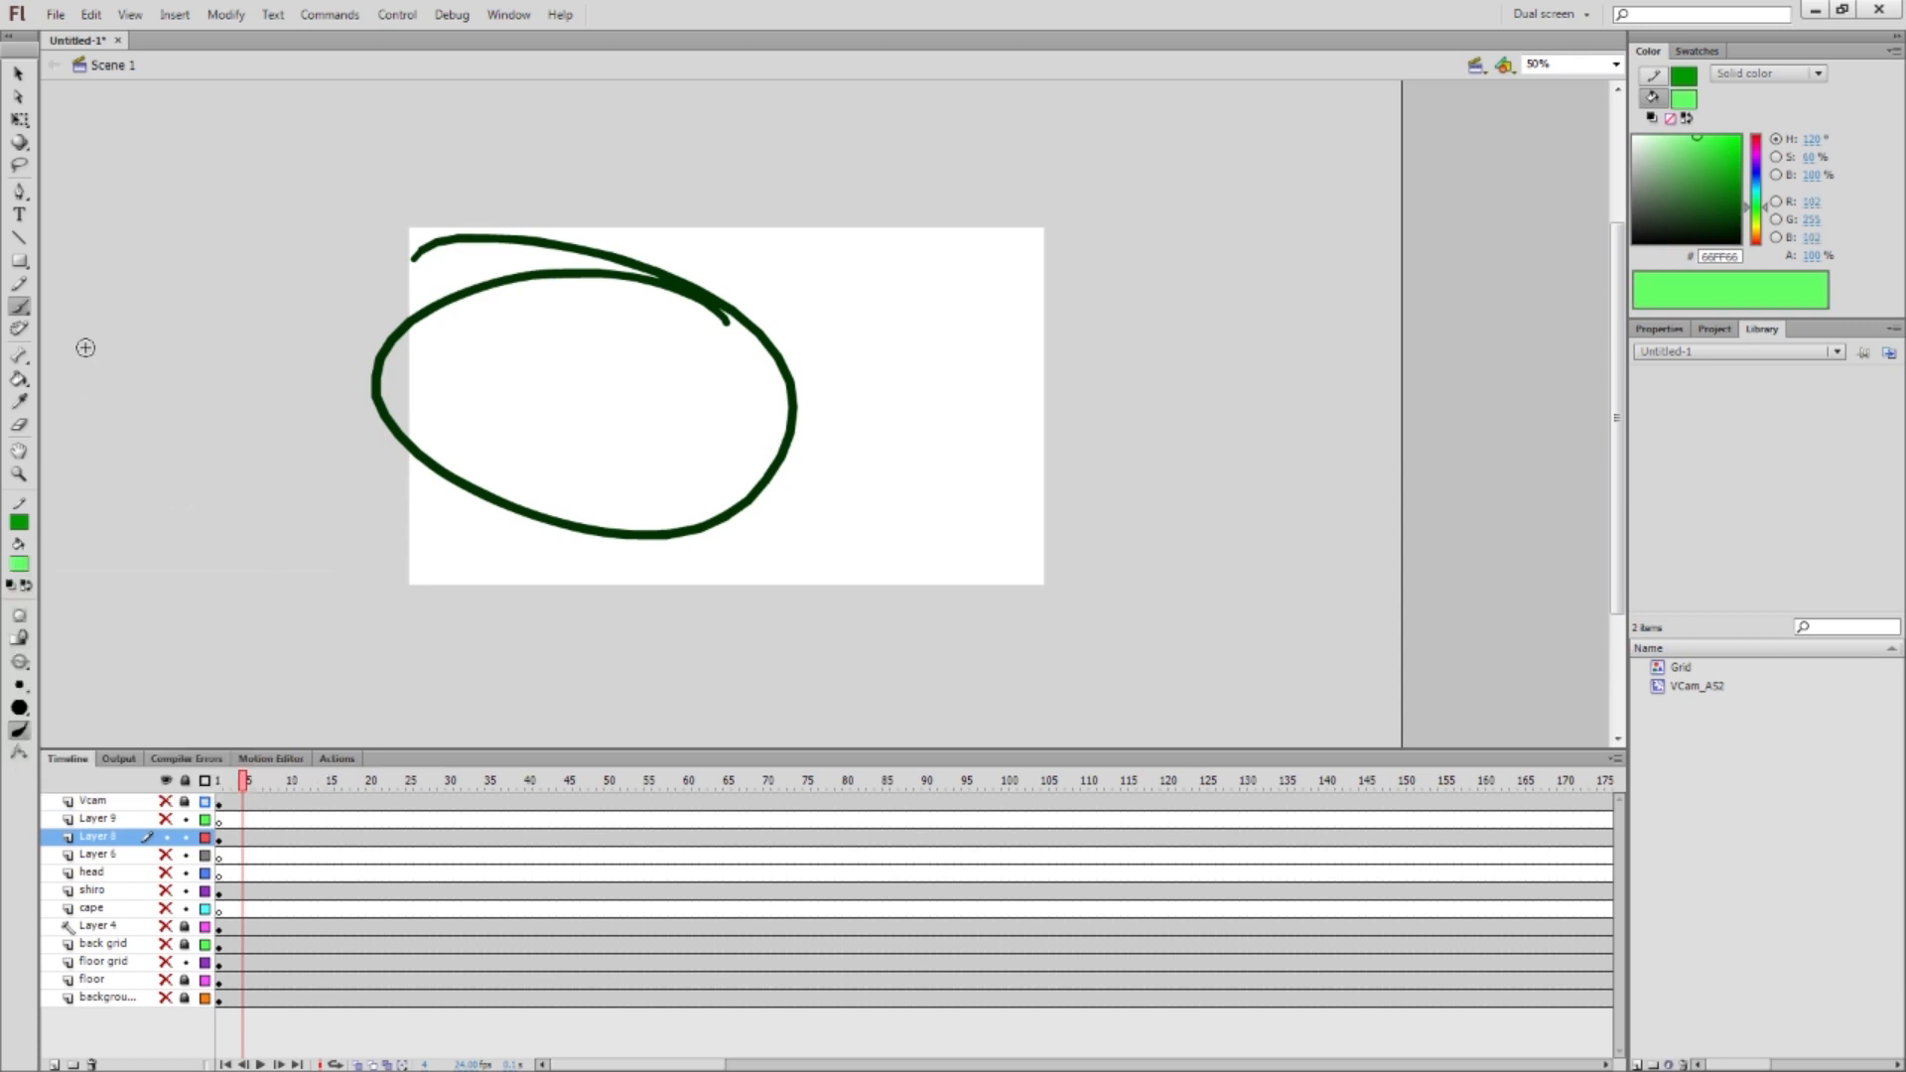
{"action": "key", "text": "k"}
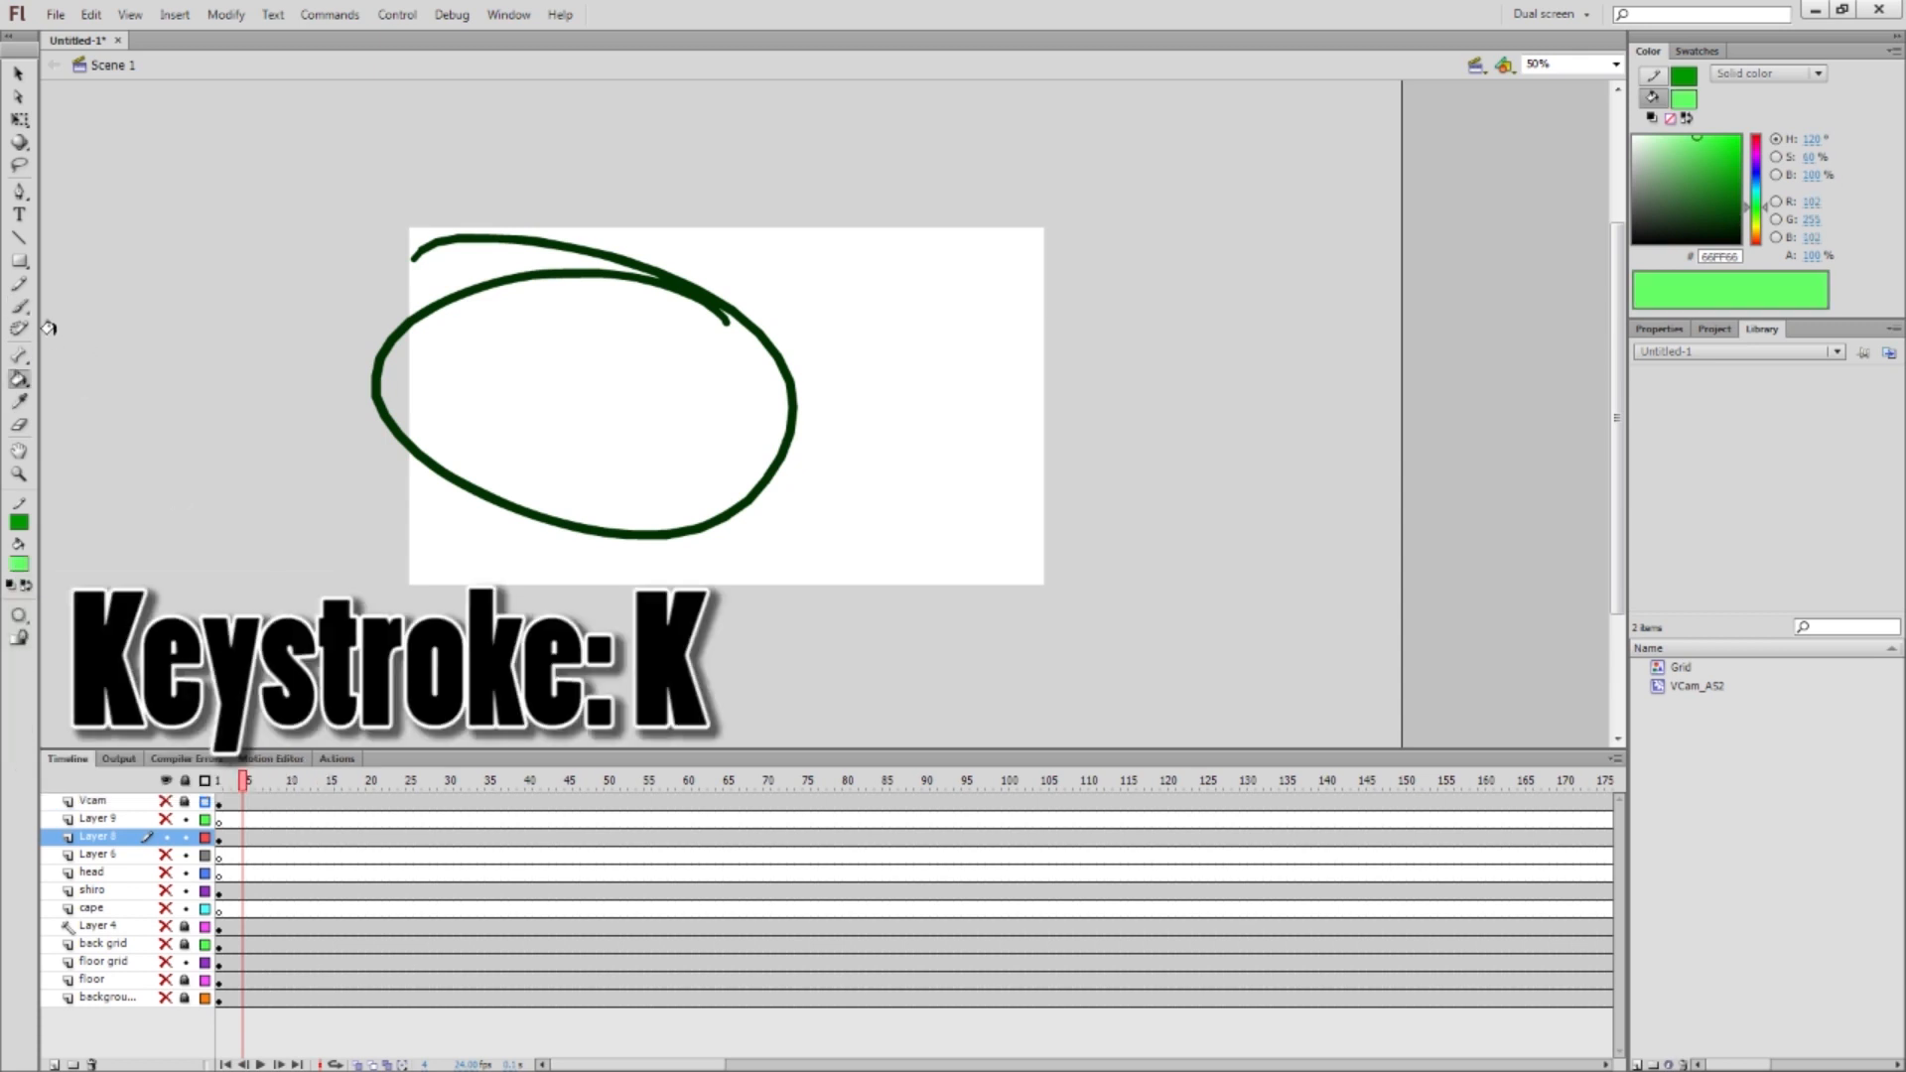
{"action": "left_click", "coordinate": [555, 381]}
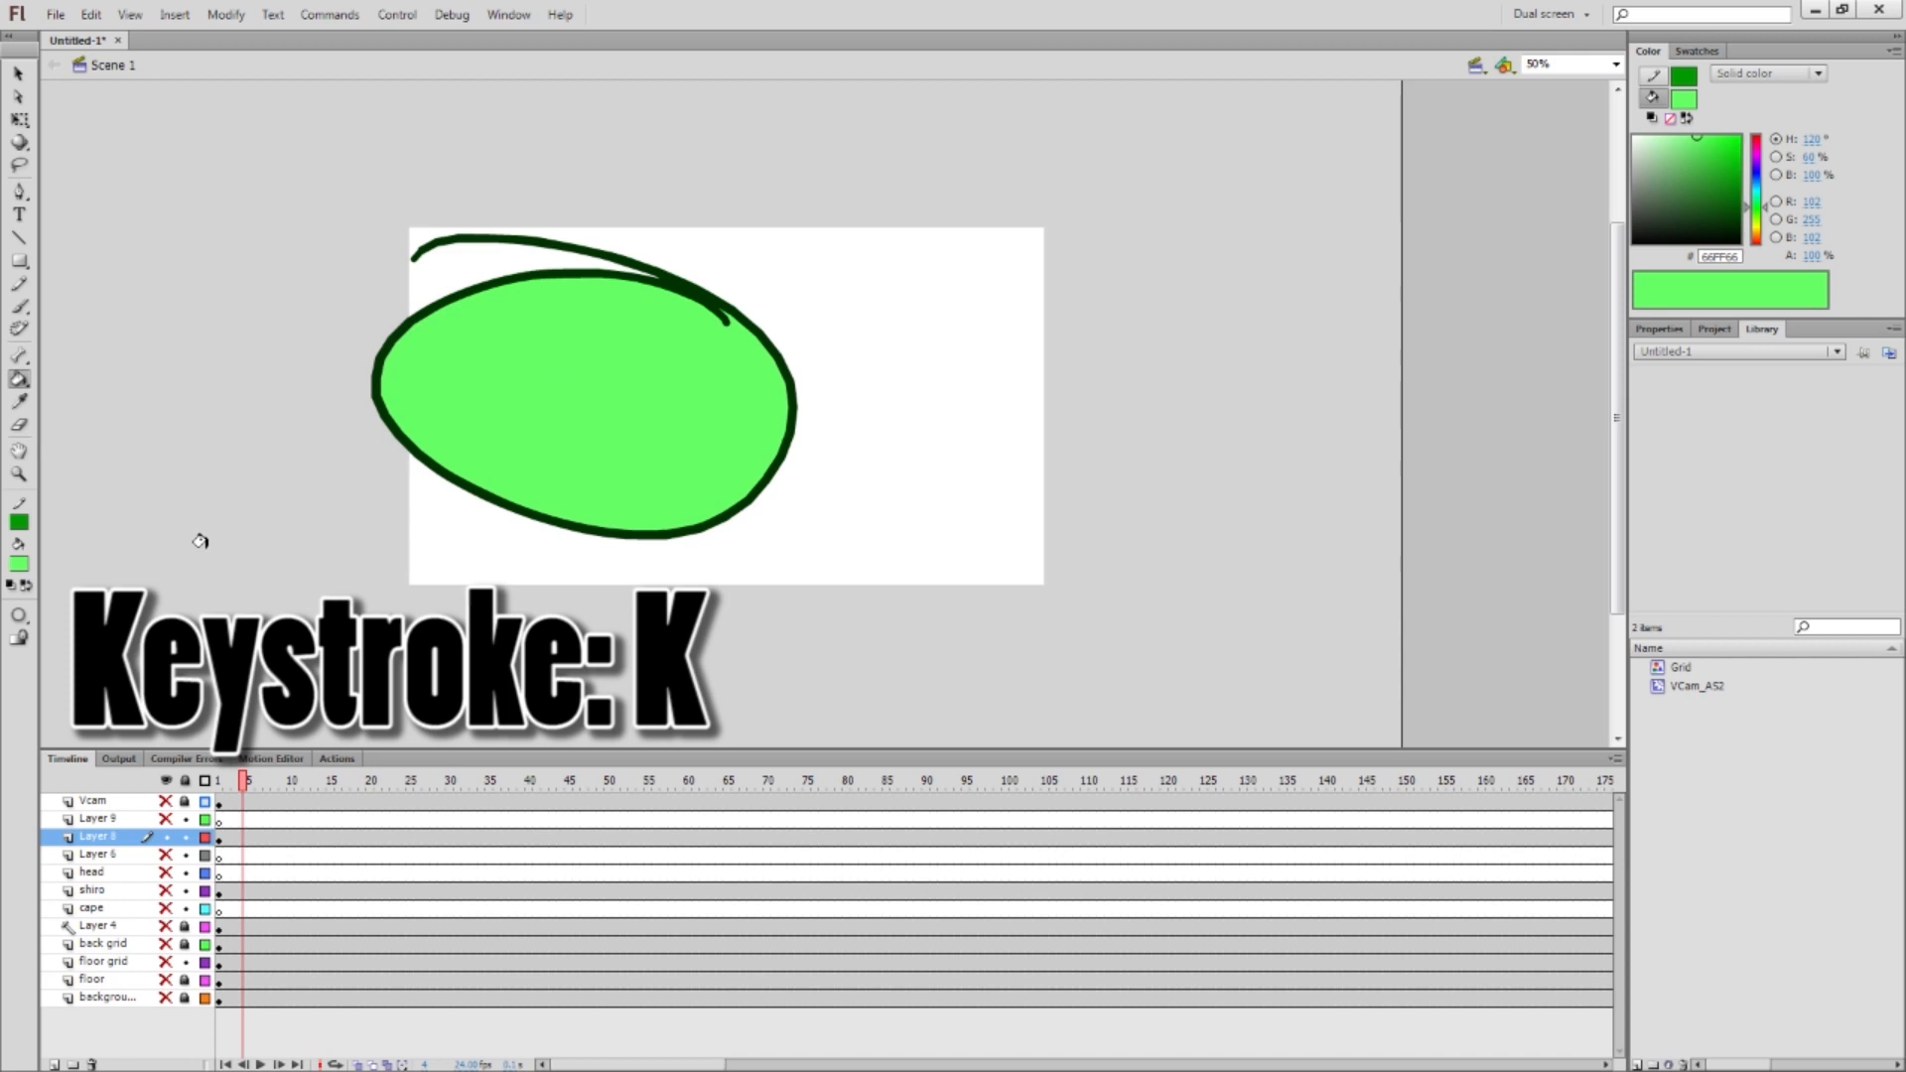
{"action": "key", "text": "ctrl+z"}
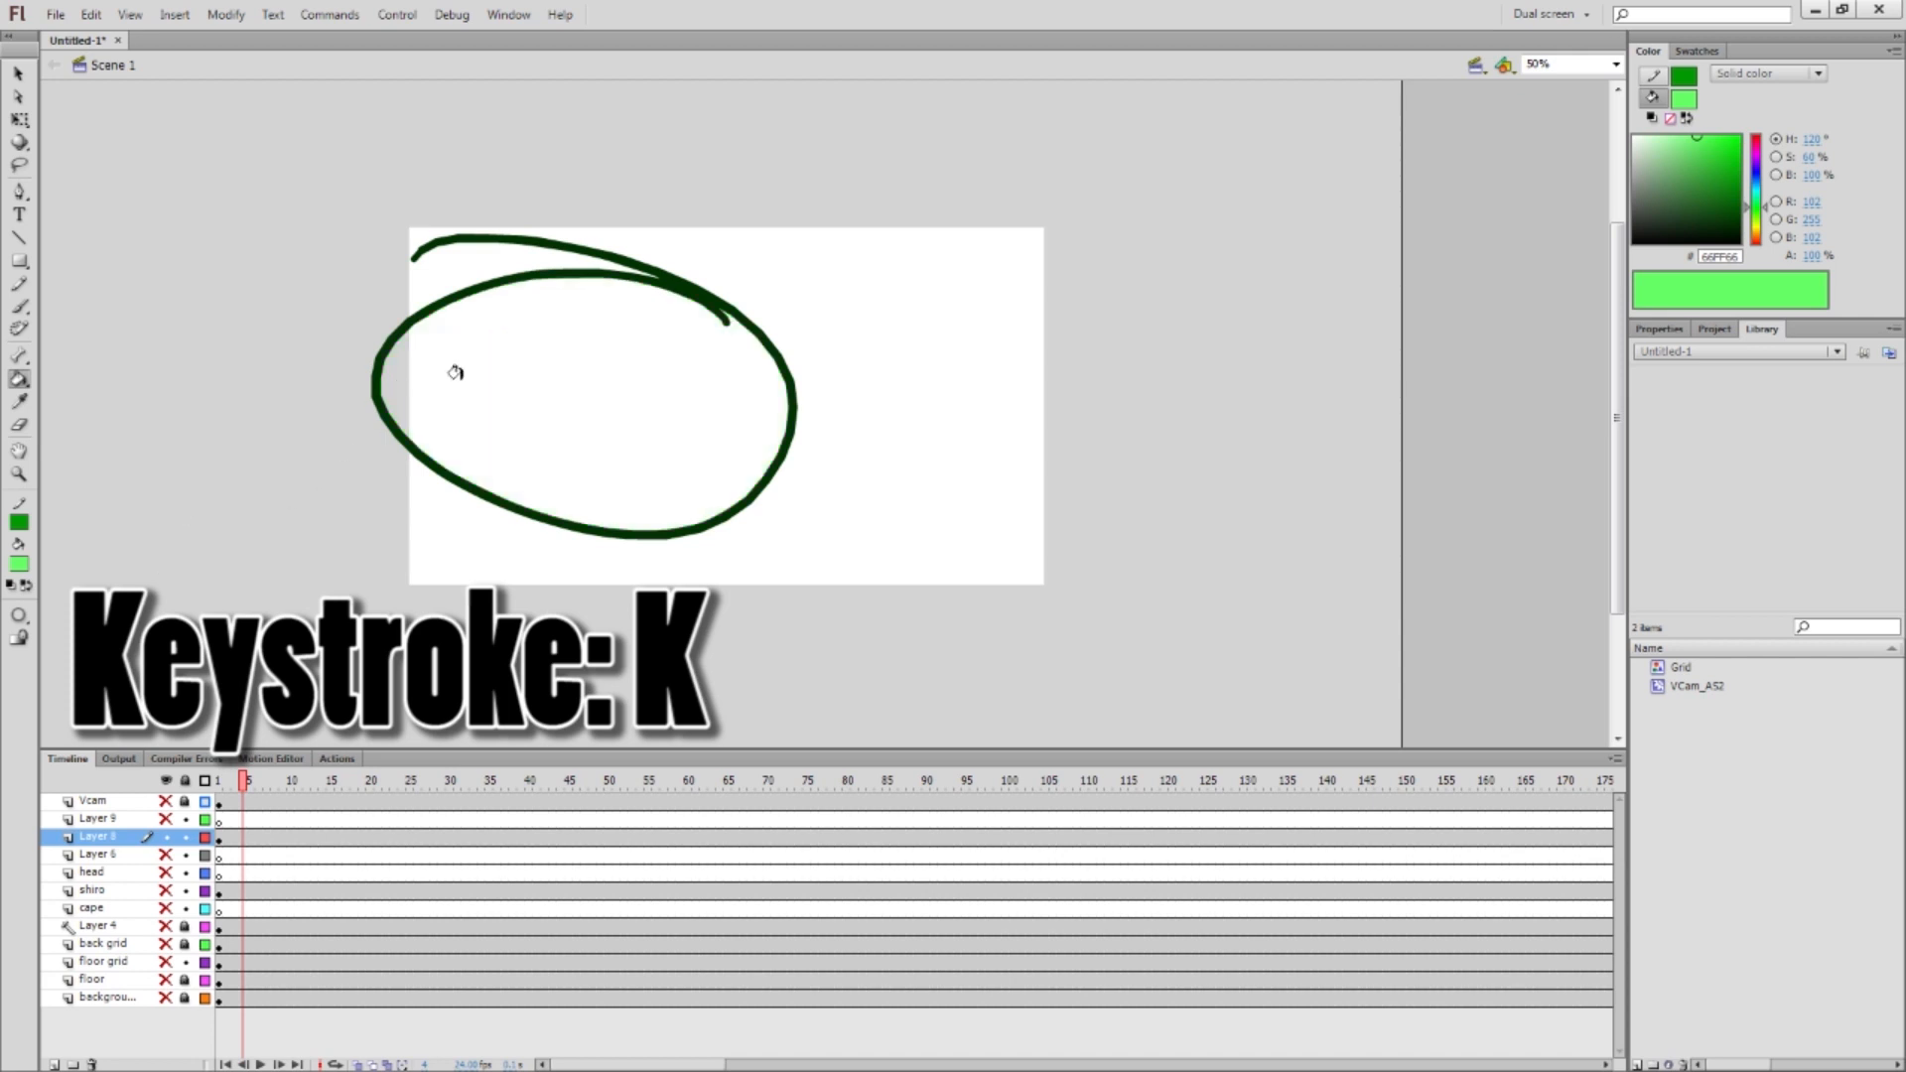
Fill the ellipse with blue #0000CC, then select everything and delete it
{"action": "left_click", "coordinate": [18, 564]}
{"action": "left_click", "coordinate": [66, 655]}
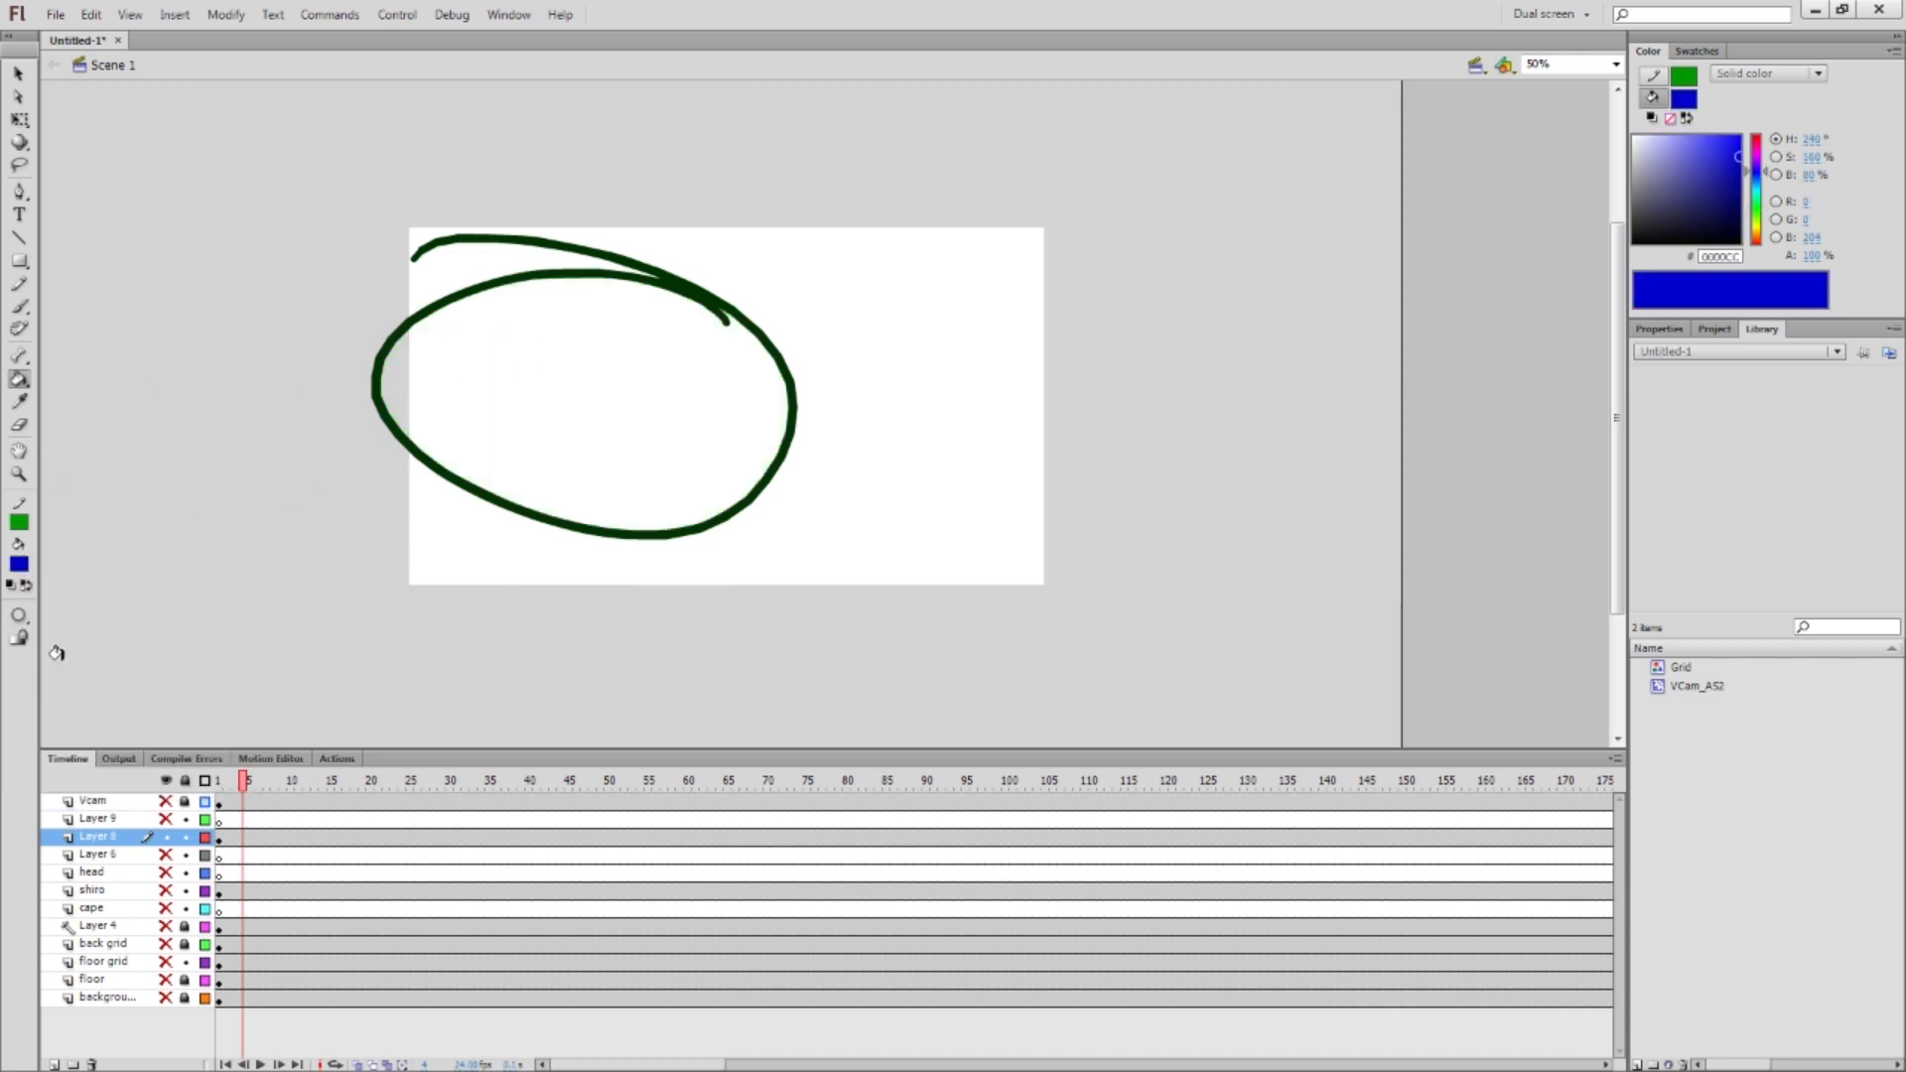
{"action": "left_click", "coordinate": [493, 387]}
{"action": "key", "text": "ctrl+a"}
{"action": "key", "text": "Delete"}
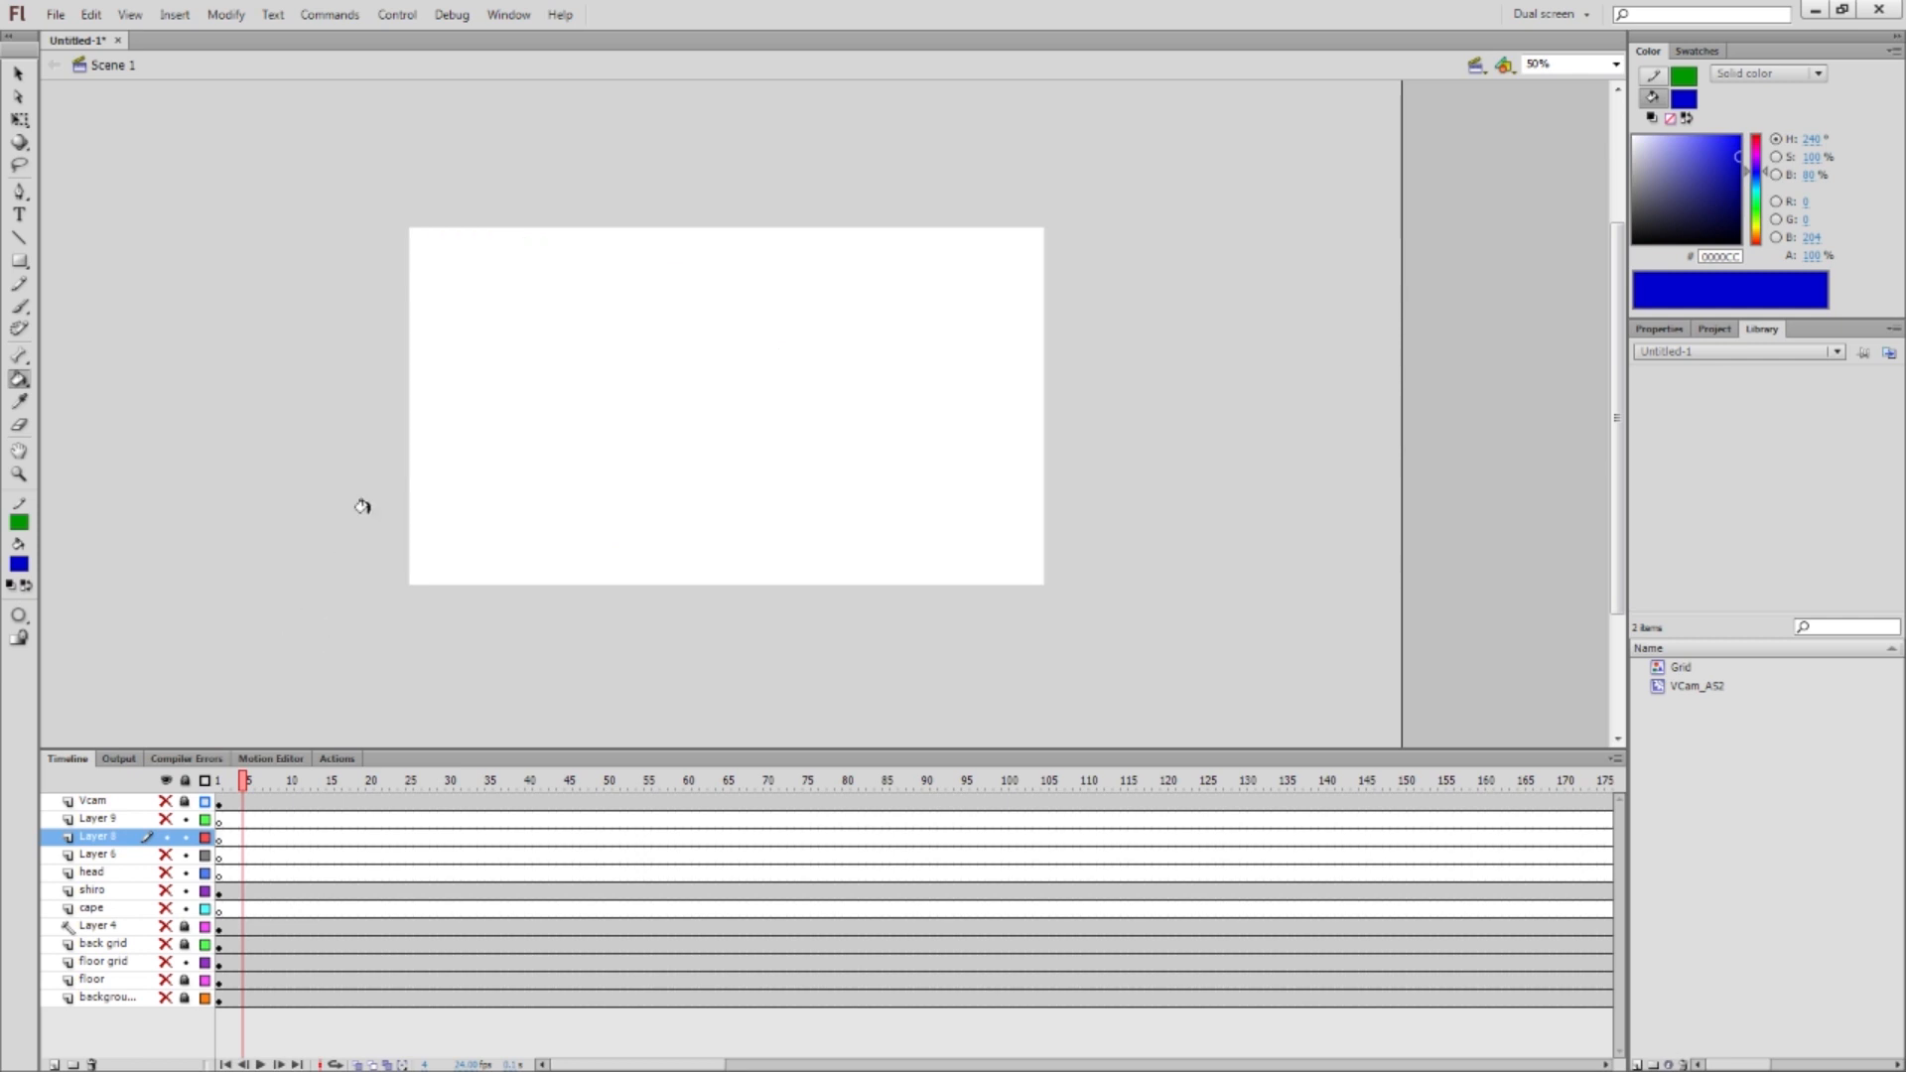
Brush a blue figure with a head, two eyes with pupils, a mouth, arms and two legs
{"action": "key", "text": "b"}
{"action": "mouse_move", "coordinate": [549, 263]}
{"action": "left_mouse_down"}
{"action": "mouse_move", "coordinate": [586, 264]}
{"action": "mouse_move", "coordinate": [558, 239]}
{"action": "mouse_move", "coordinate": [574, 383]}
{"action": "mouse_move", "coordinate": [556, 324]}
{"action": "mouse_move", "coordinate": [621, 325]}
{"action": "mouse_move", "coordinate": [625, 287]}
{"action": "mouse_move", "coordinate": [613, 297]}
{"action": "mouse_move", "coordinate": [685, 290]}
{"action": "left_mouse_up"}
{"action": "key", "text": "ctrl+z"}
{"action": "left_click", "coordinate": [673, 317]}
{"action": "key", "text": "ctrl+z"}
{"action": "left_click", "coordinate": [604, 323]}
{"action": "left_click", "coordinate": [683, 318]}
{"action": "mouse_move", "coordinate": [643, 355]}
{"action": "left_mouse_down"}
{"action": "mouse_move", "coordinate": [609, 386]}
{"action": "mouse_move", "coordinate": [653, 381]}
{"action": "mouse_move", "coordinate": [645, 359]}
{"action": "mouse_move", "coordinate": [615, 492]}
{"action": "mouse_move", "coordinate": [763, 383]}
{"action": "mouse_move", "coordinate": [715, 349]}
{"action": "left_mouse_up"}
{"action": "mouse_move", "coordinate": [631, 436]}
{"action": "left_mouse_down"}
{"action": "mouse_move", "coordinate": [467, 363]}
{"action": "mouse_move", "coordinate": [563, 339]}
{"action": "left_mouse_up"}
{"action": "mouse_move", "coordinate": [623, 486]}
{"action": "left_mouse_down"}
{"action": "mouse_move", "coordinate": [538, 536]}
{"action": "mouse_move", "coordinate": [534, 583]}
{"action": "mouse_move", "coordinate": [645, 520]}
{"action": "mouse_move", "coordinate": [629, 556]}
{"action": "left_mouse_up"}
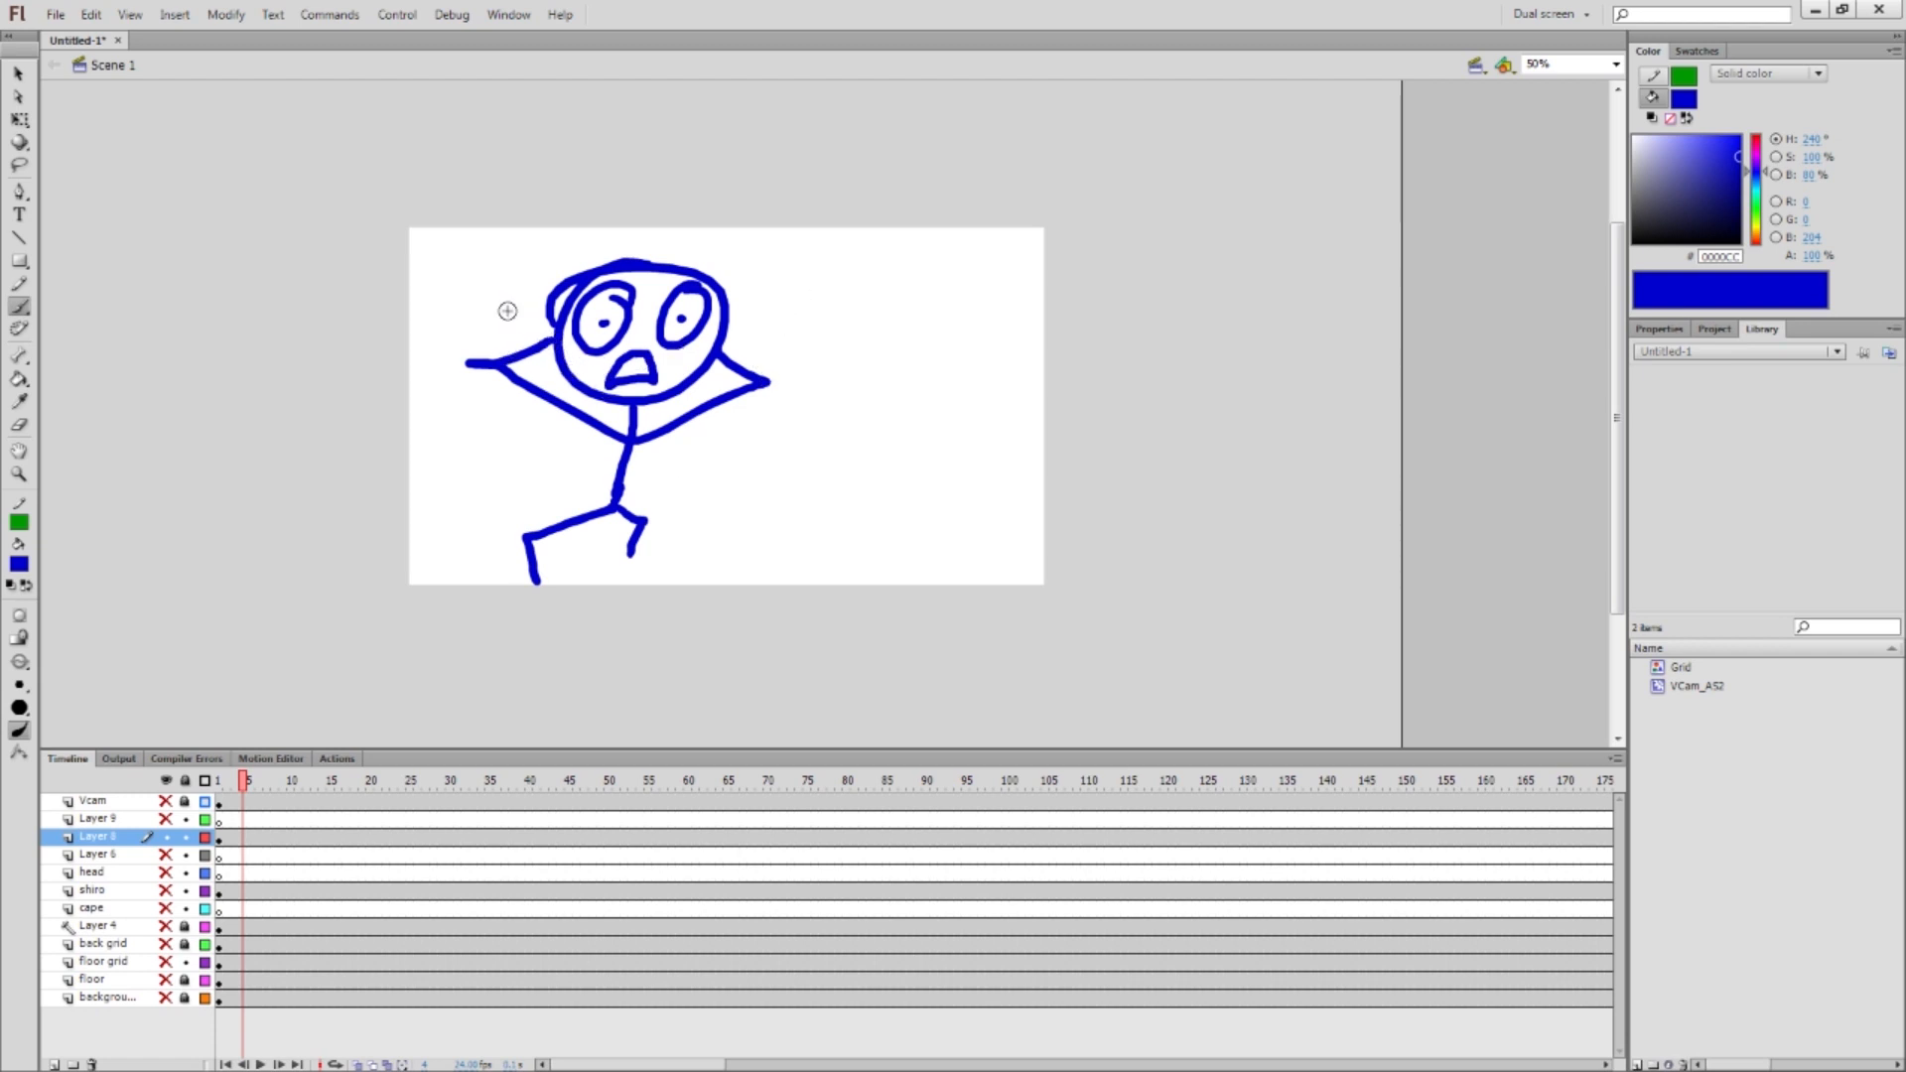
{"action": "key", "text": "k"}
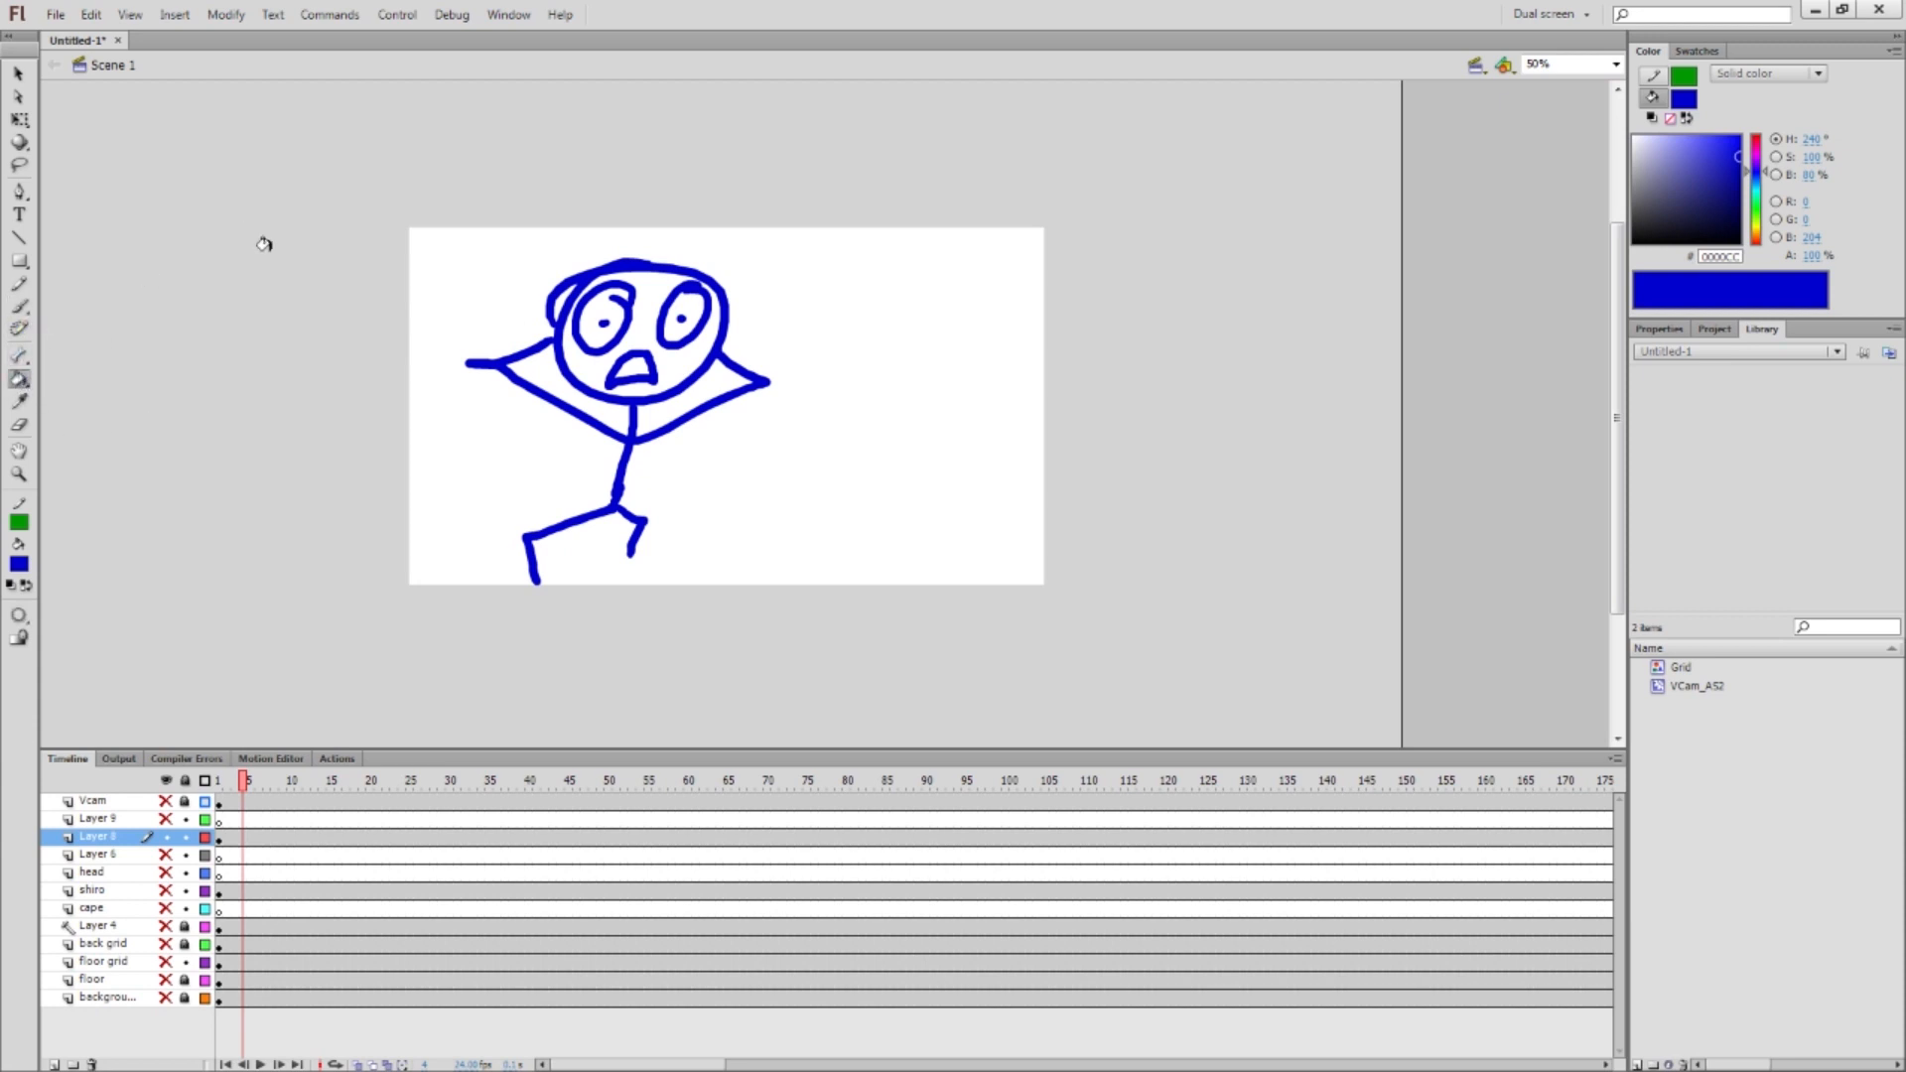
Choose cyan #00FFCC, zoom in, and try filling the face, then undo it
{"action": "left_click", "coordinate": [19, 564]}
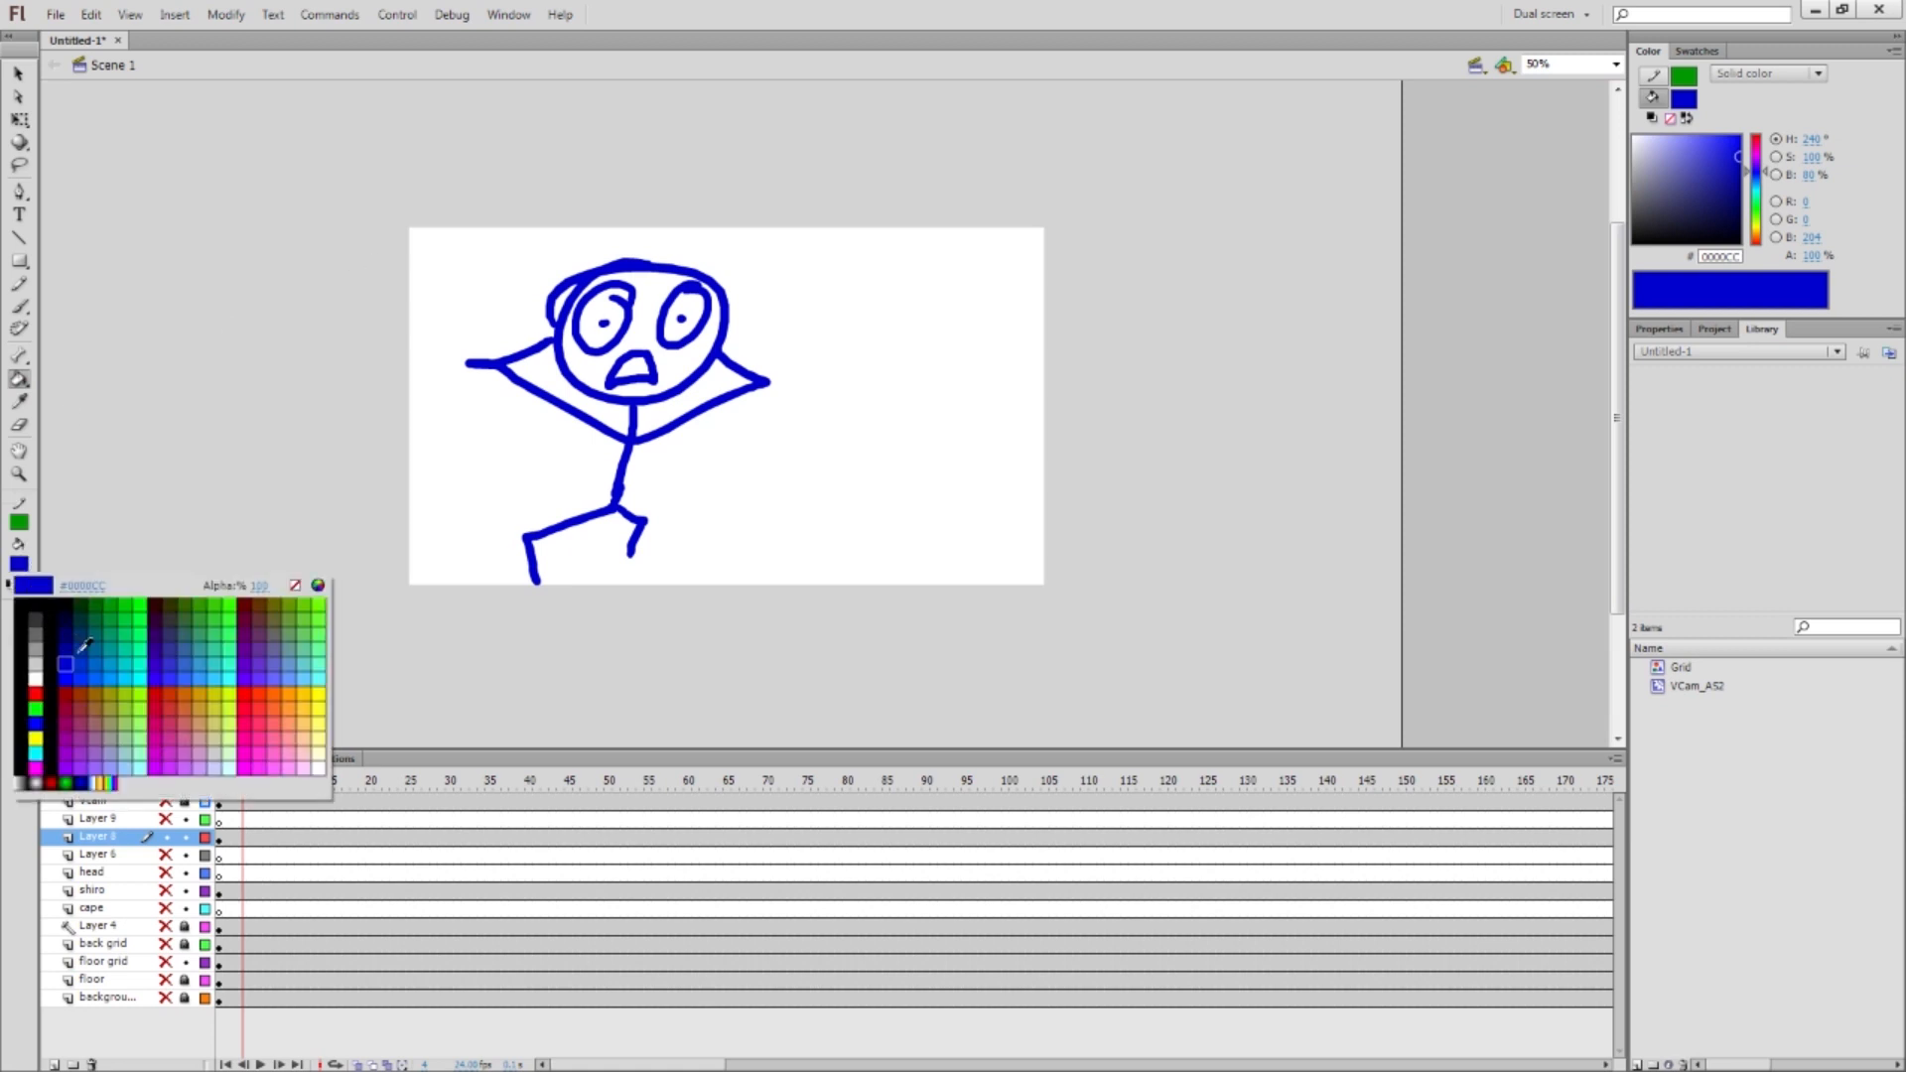
{"action": "left_click", "coordinate": [150, 654]}
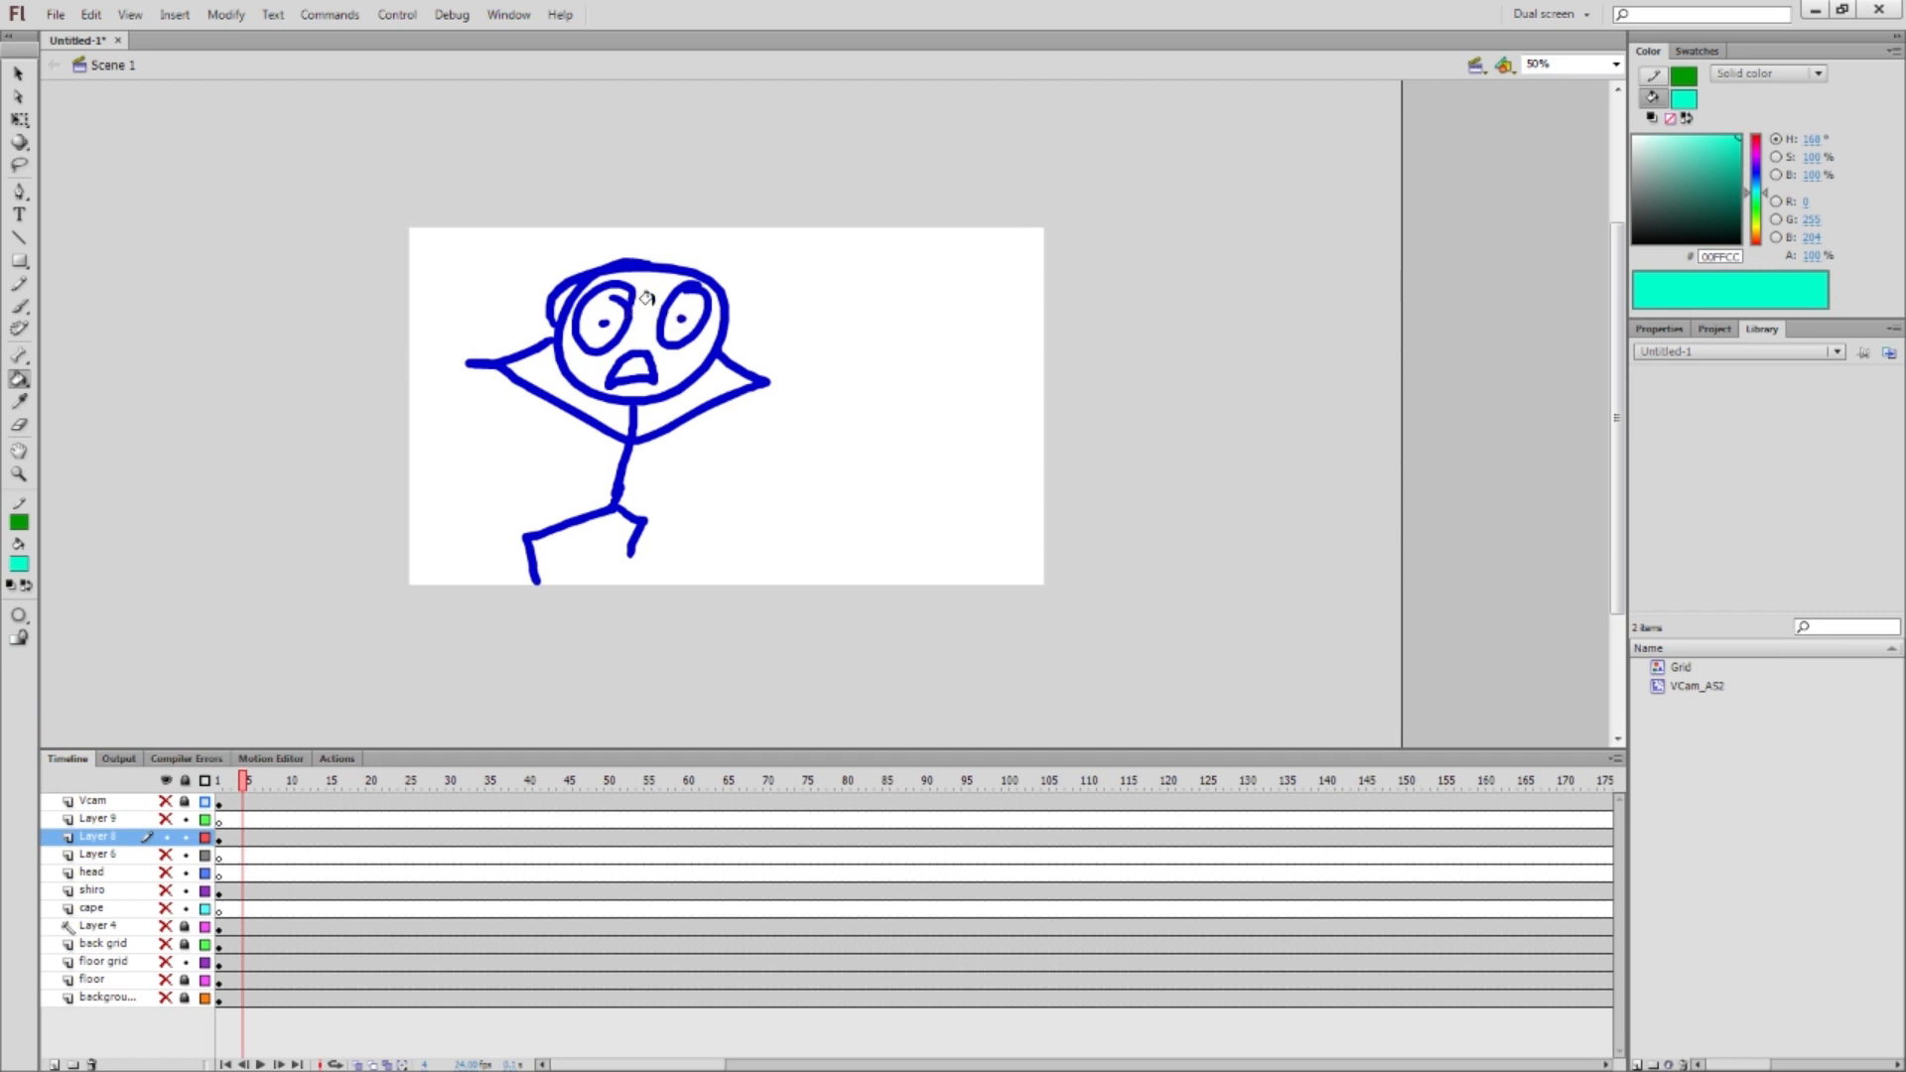
{"action": "key", "text": "ctrl+equal"}
{"action": "key", "text": "ctrl+equal"}
{"action": "key", "text": "ctrl+equal"}
{"action": "left_click", "coordinate": [427, 197]}
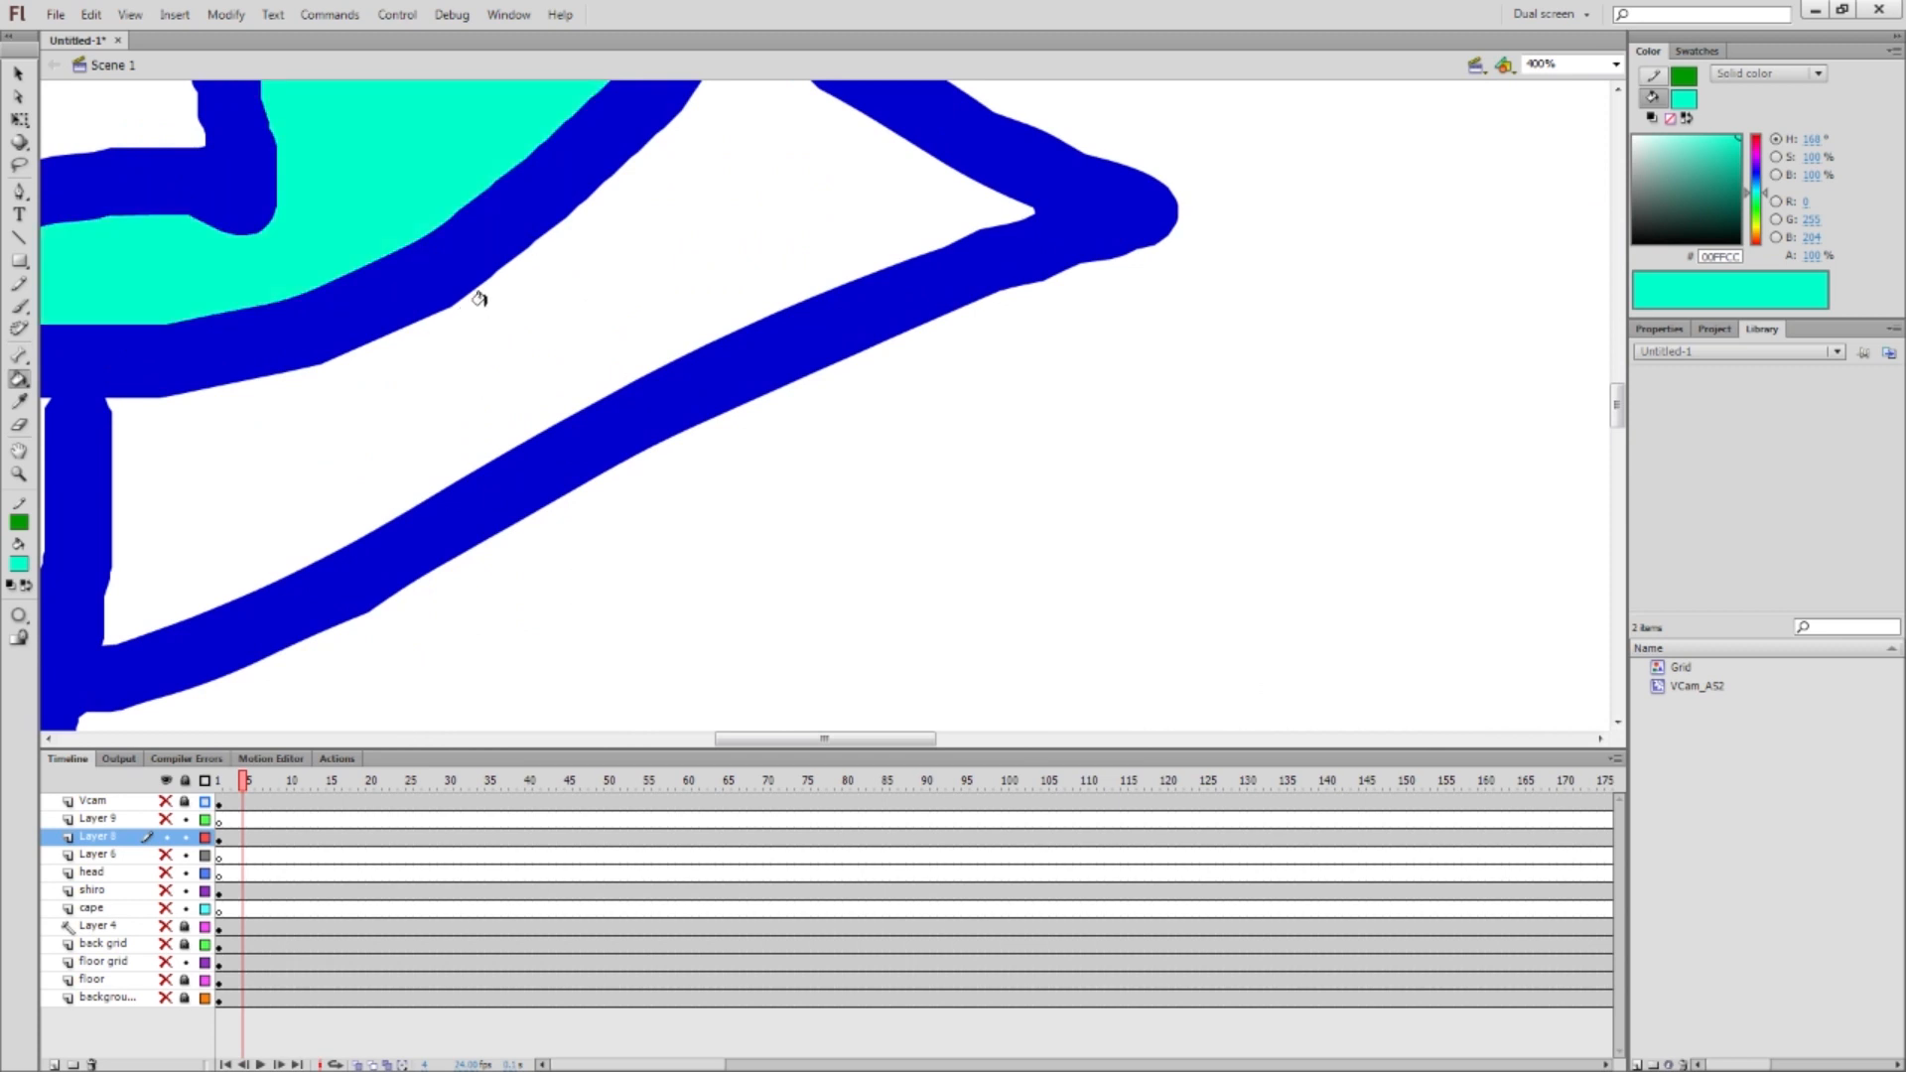
{"action": "key", "text": "ctrl+z"}
{"action": "left_click_drag", "start_coordinate": [371, 210], "coordinate": [457, 327]}
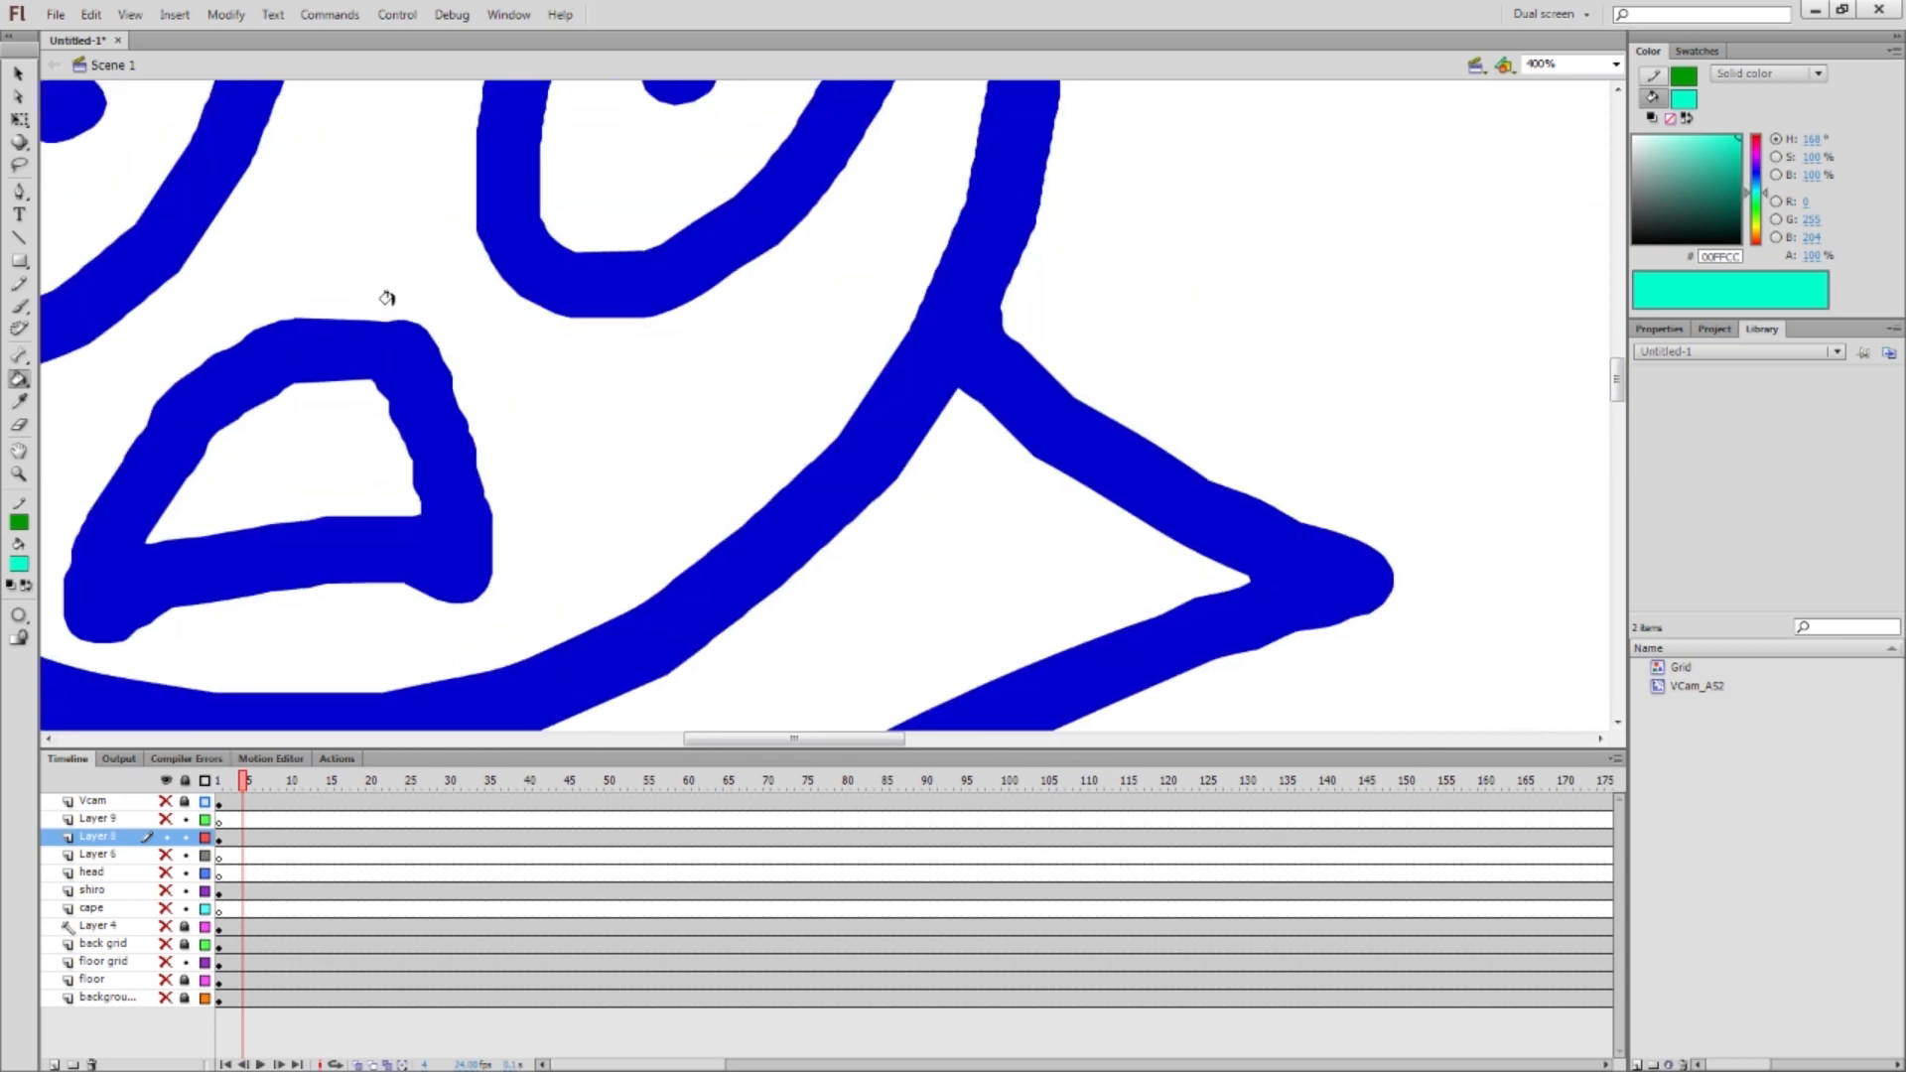
Erase a small gap in the outline beside the eye and zoom back to 100%
{"action": "key", "text": "b"}
{"action": "key", "text": "e"}
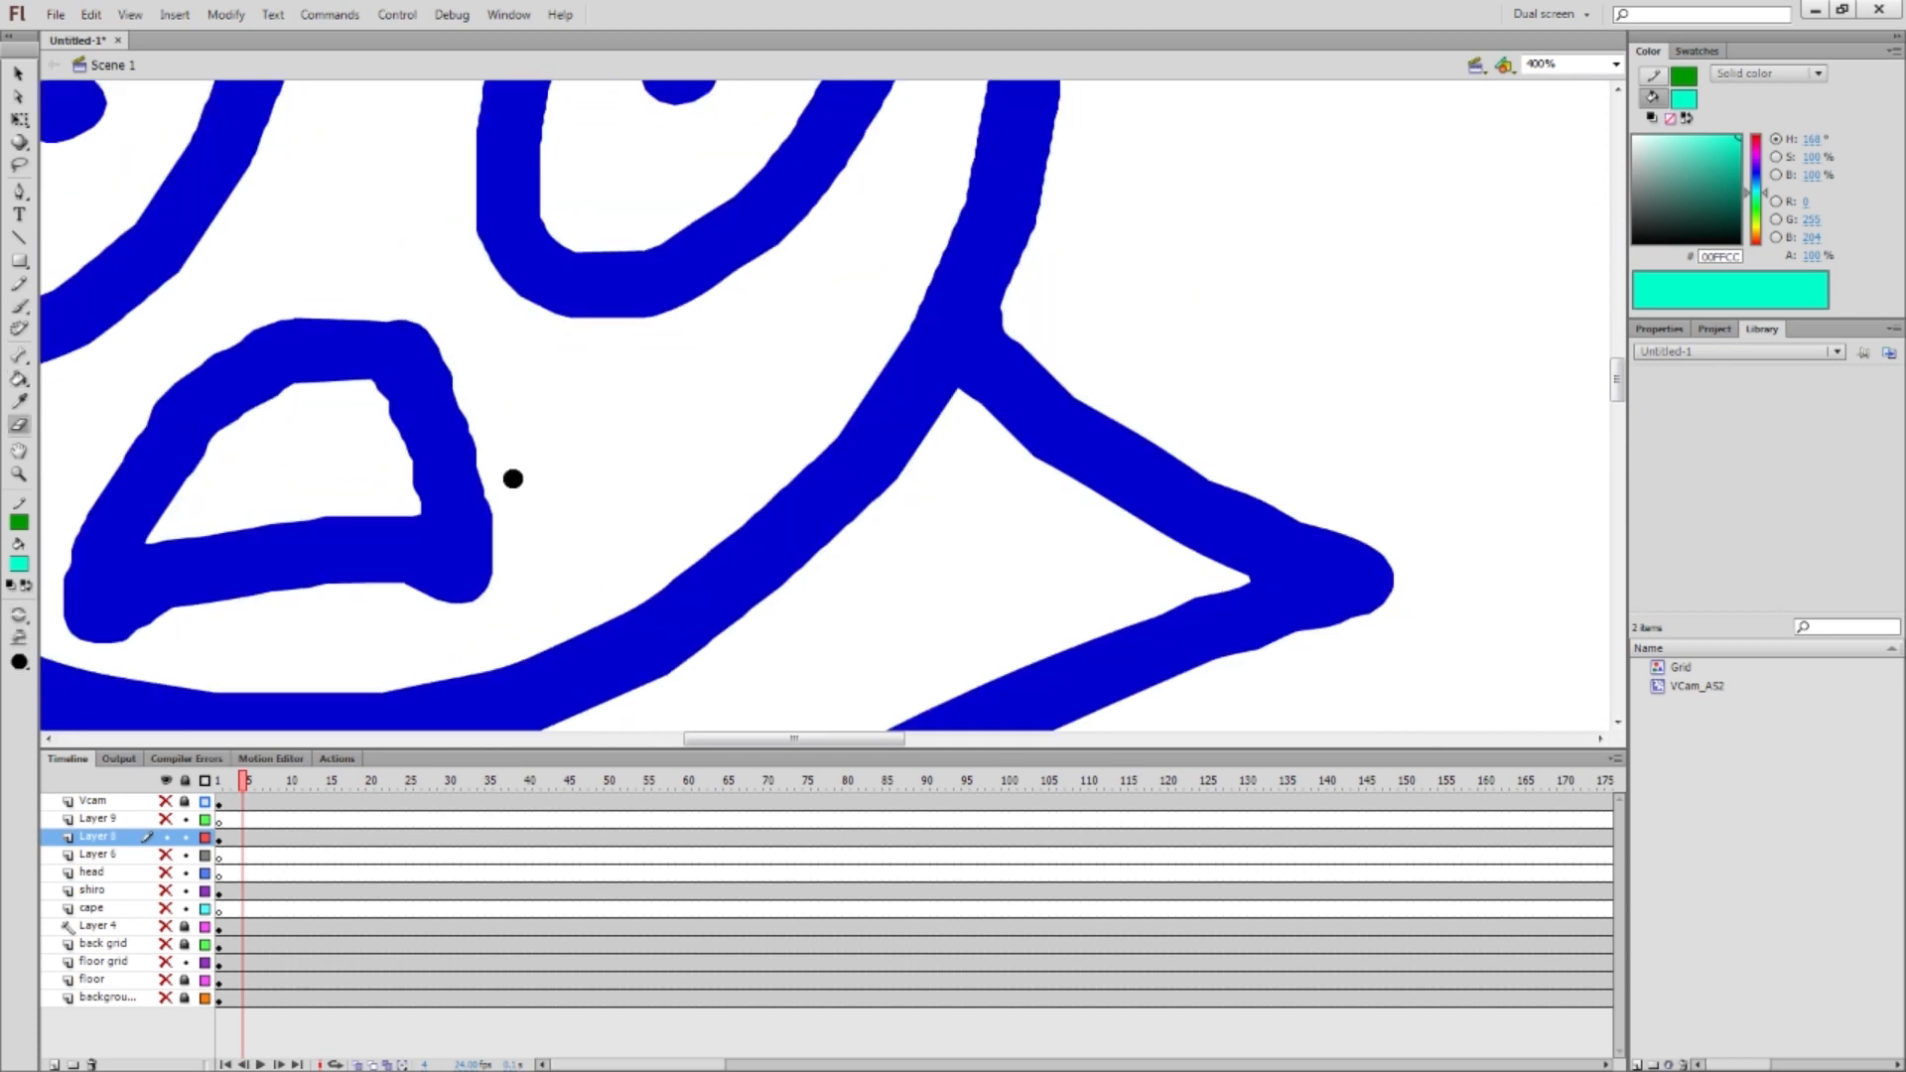
{"action": "left_click_drag", "start_coordinate": [363, 277], "coordinate": [660, 536]}
{"action": "mouse_move", "coordinate": [748, 417]}
{"action": "left_mouse_down"}
{"action": "mouse_move", "coordinate": [682, 330]}
{"action": "mouse_move", "coordinate": [736, 430]}
{"action": "left_mouse_up"}
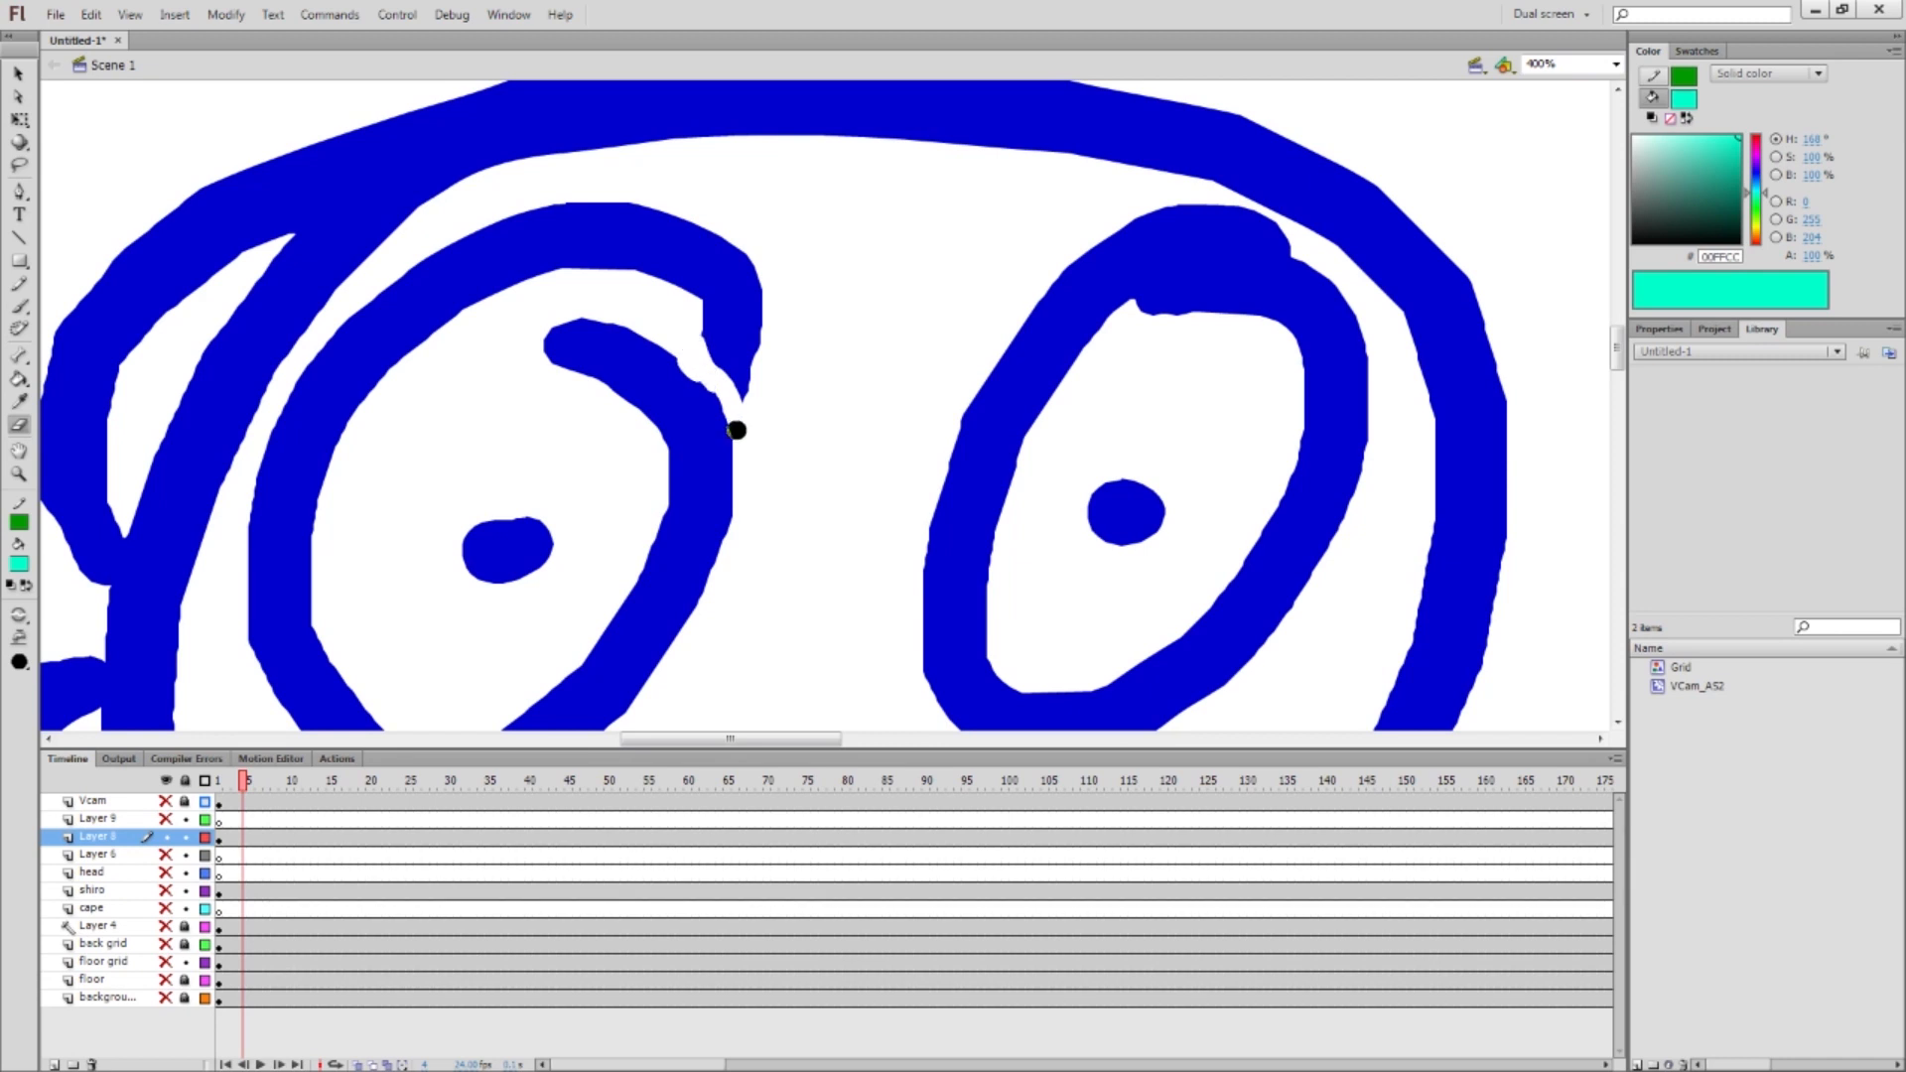
{"action": "key", "text": "ctrl+minus"}
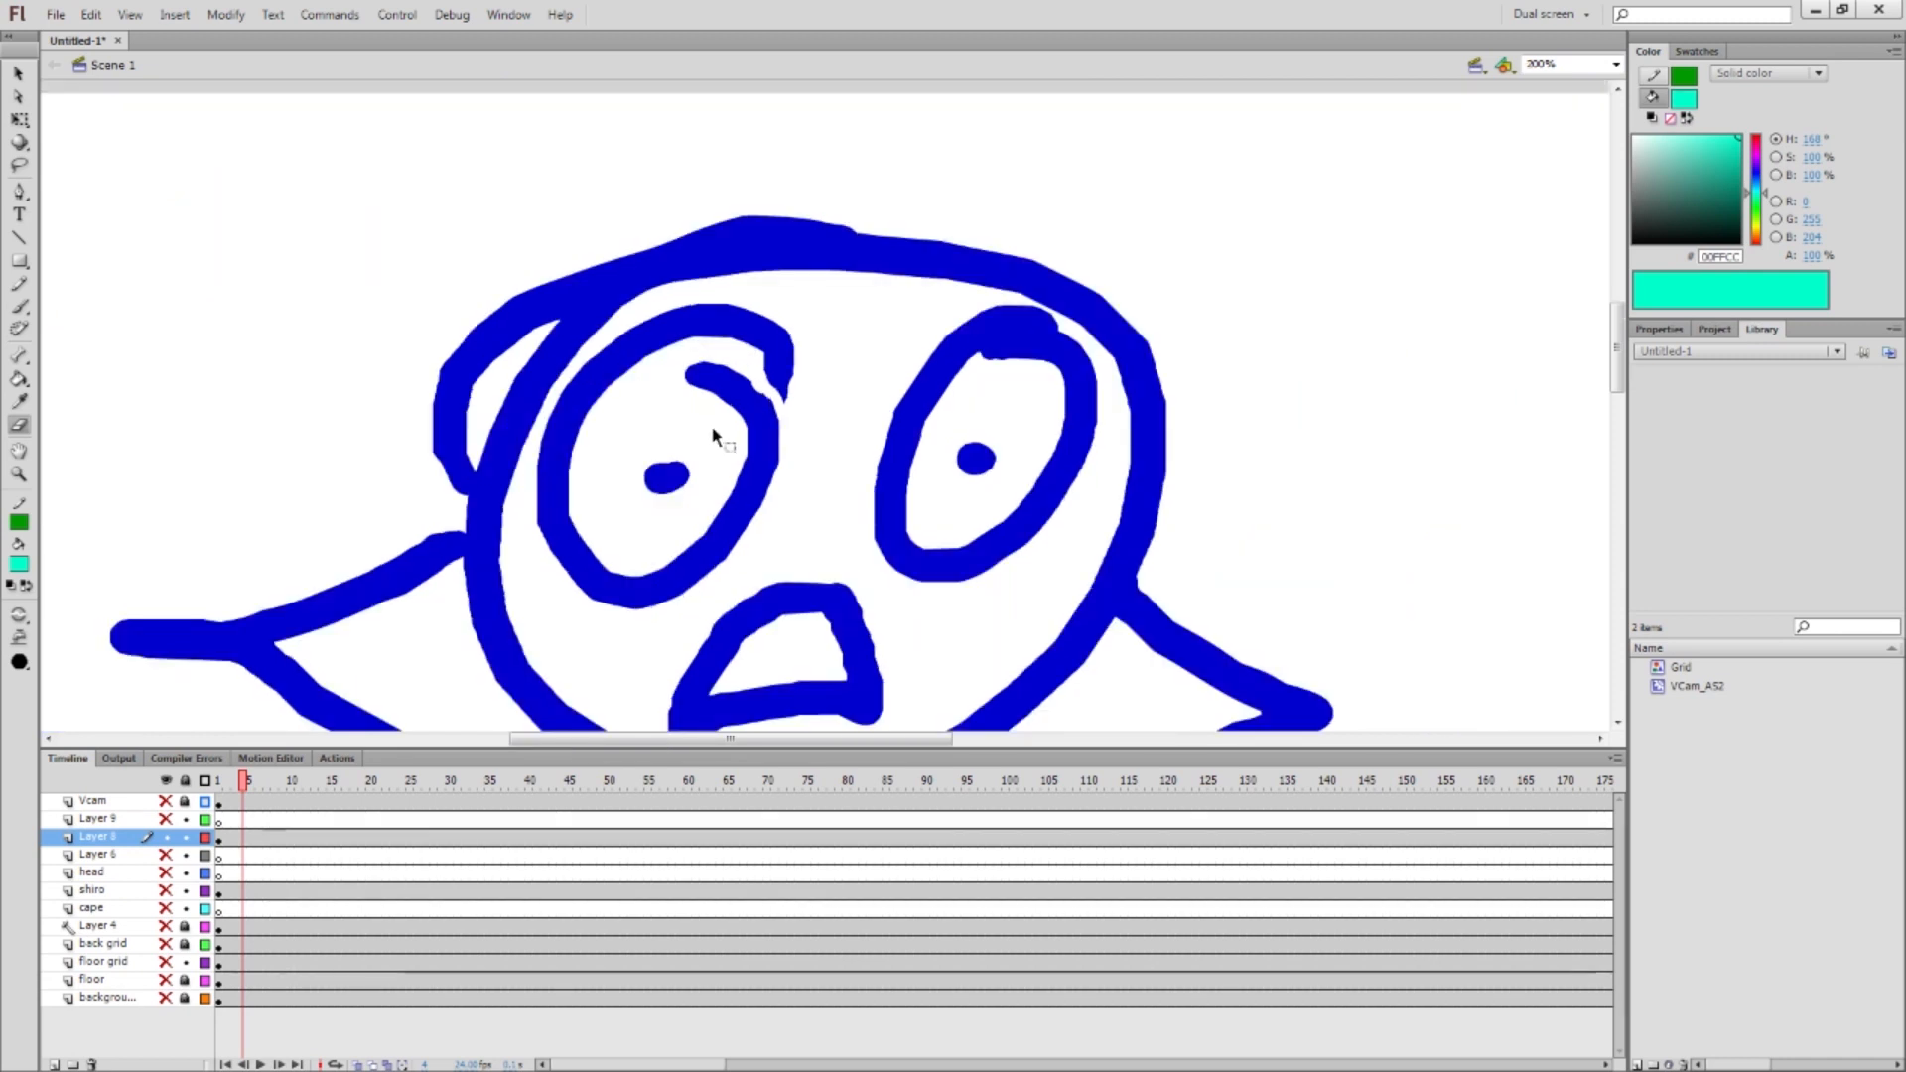
{"action": "key", "text": "ctrl+minus"}
{"action": "left_click_drag", "start_coordinate": [739, 424], "coordinate": [612, 289]}
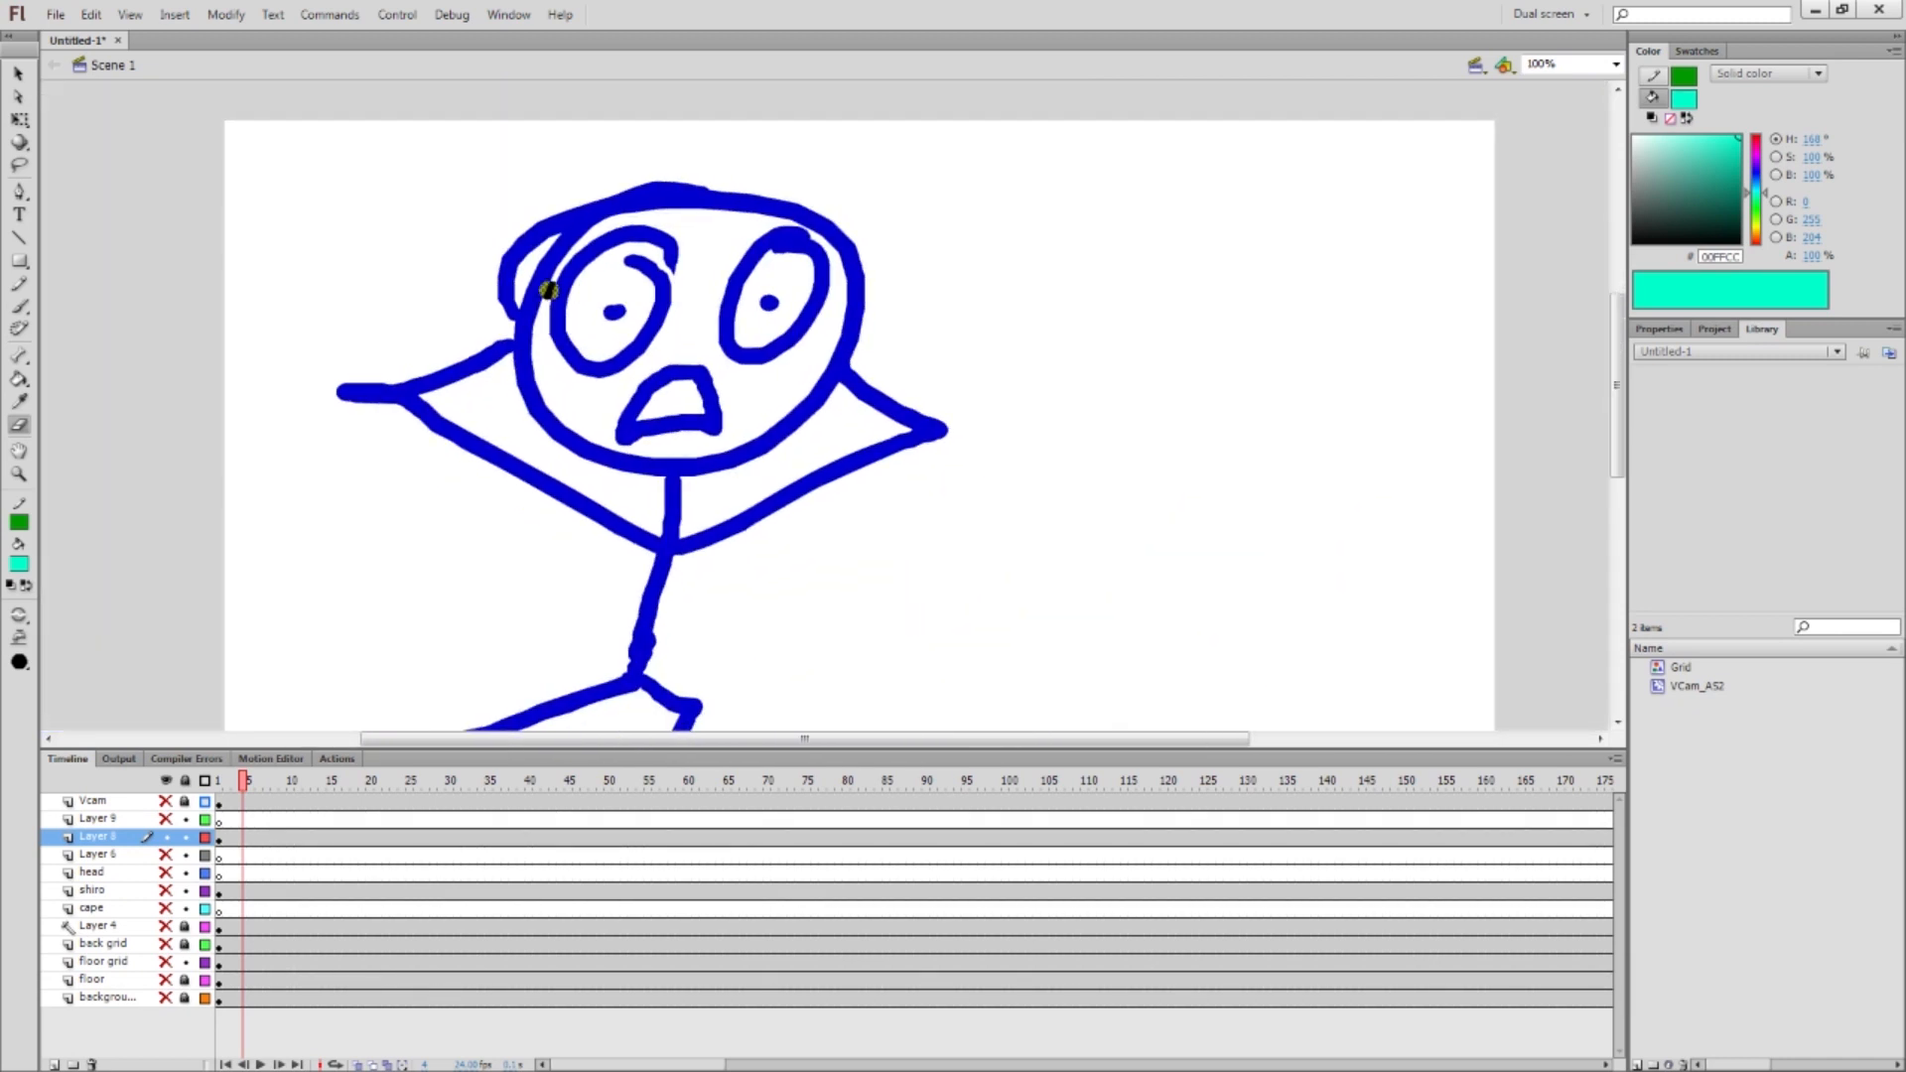
Try filling the head with cyan twice, undoing each attempt
{"action": "key", "text": "k"}
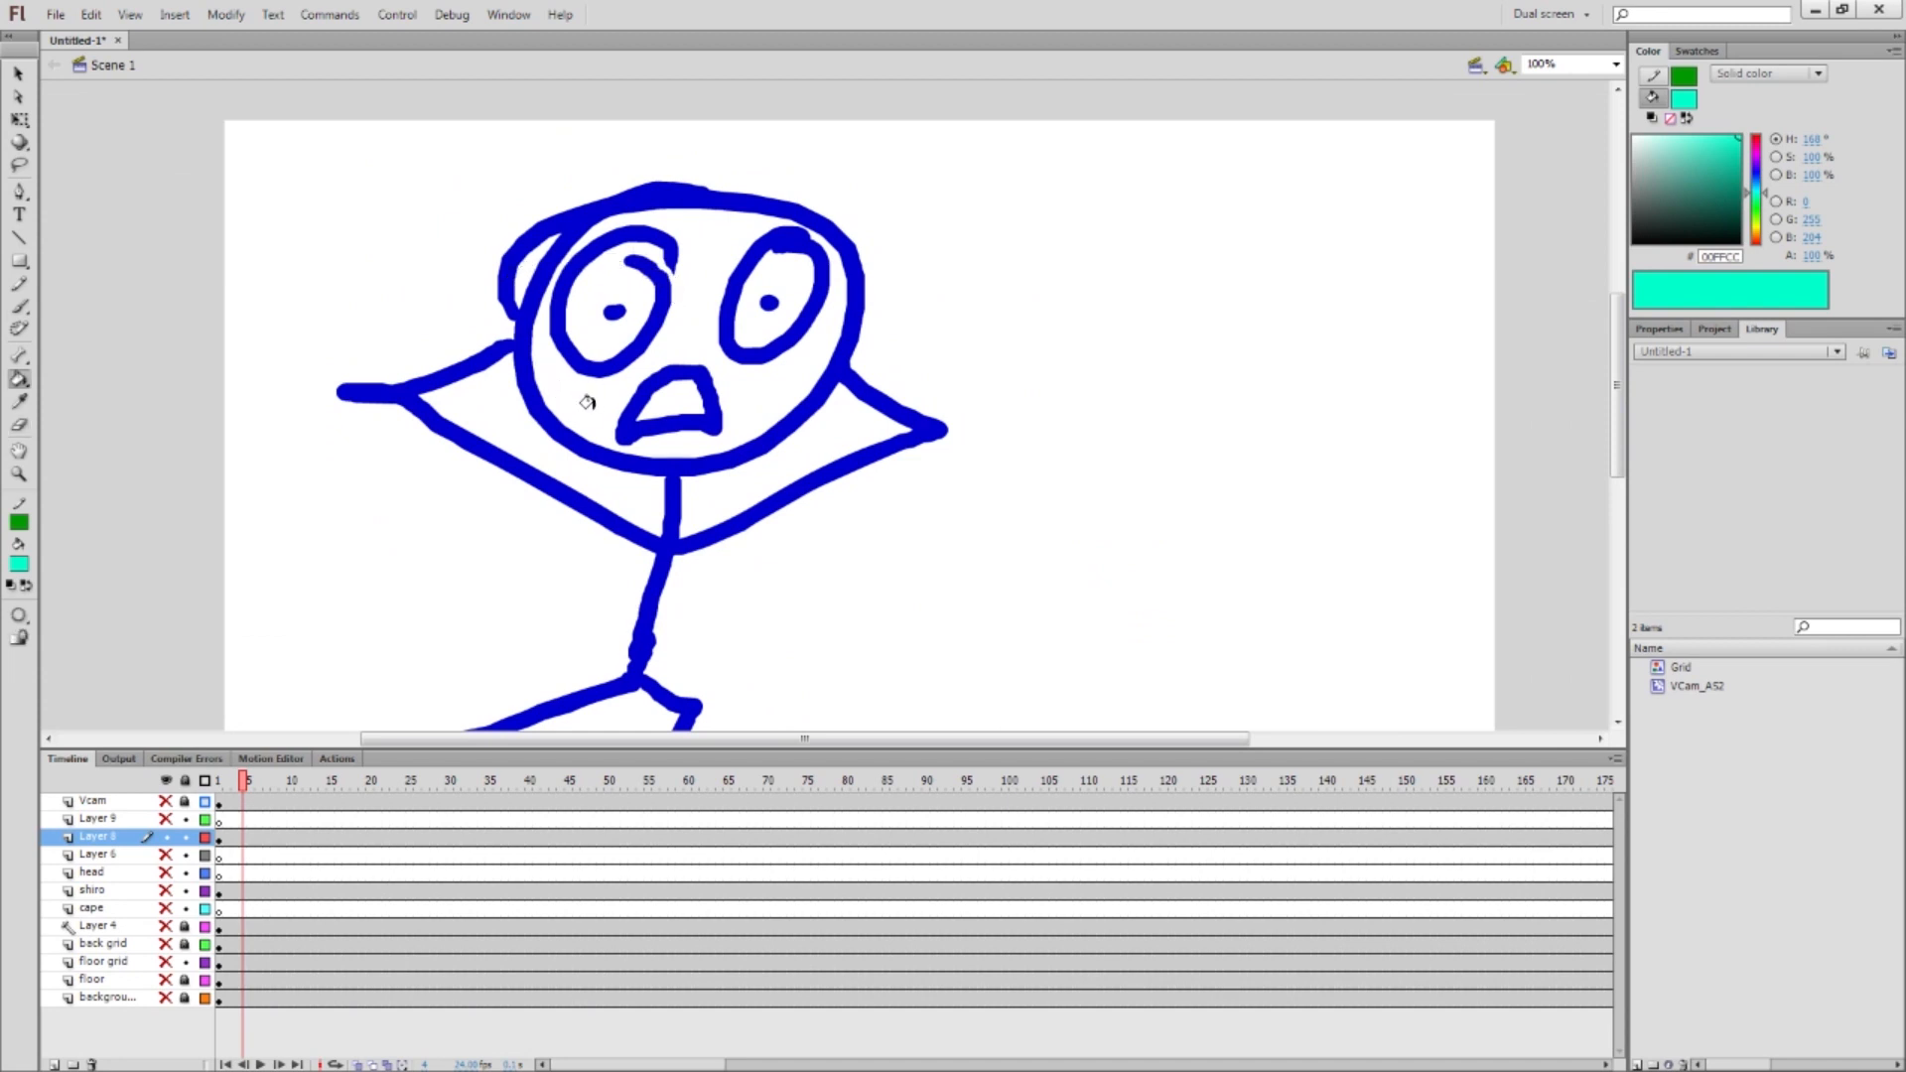
{"action": "left_click", "coordinate": [699, 282]}
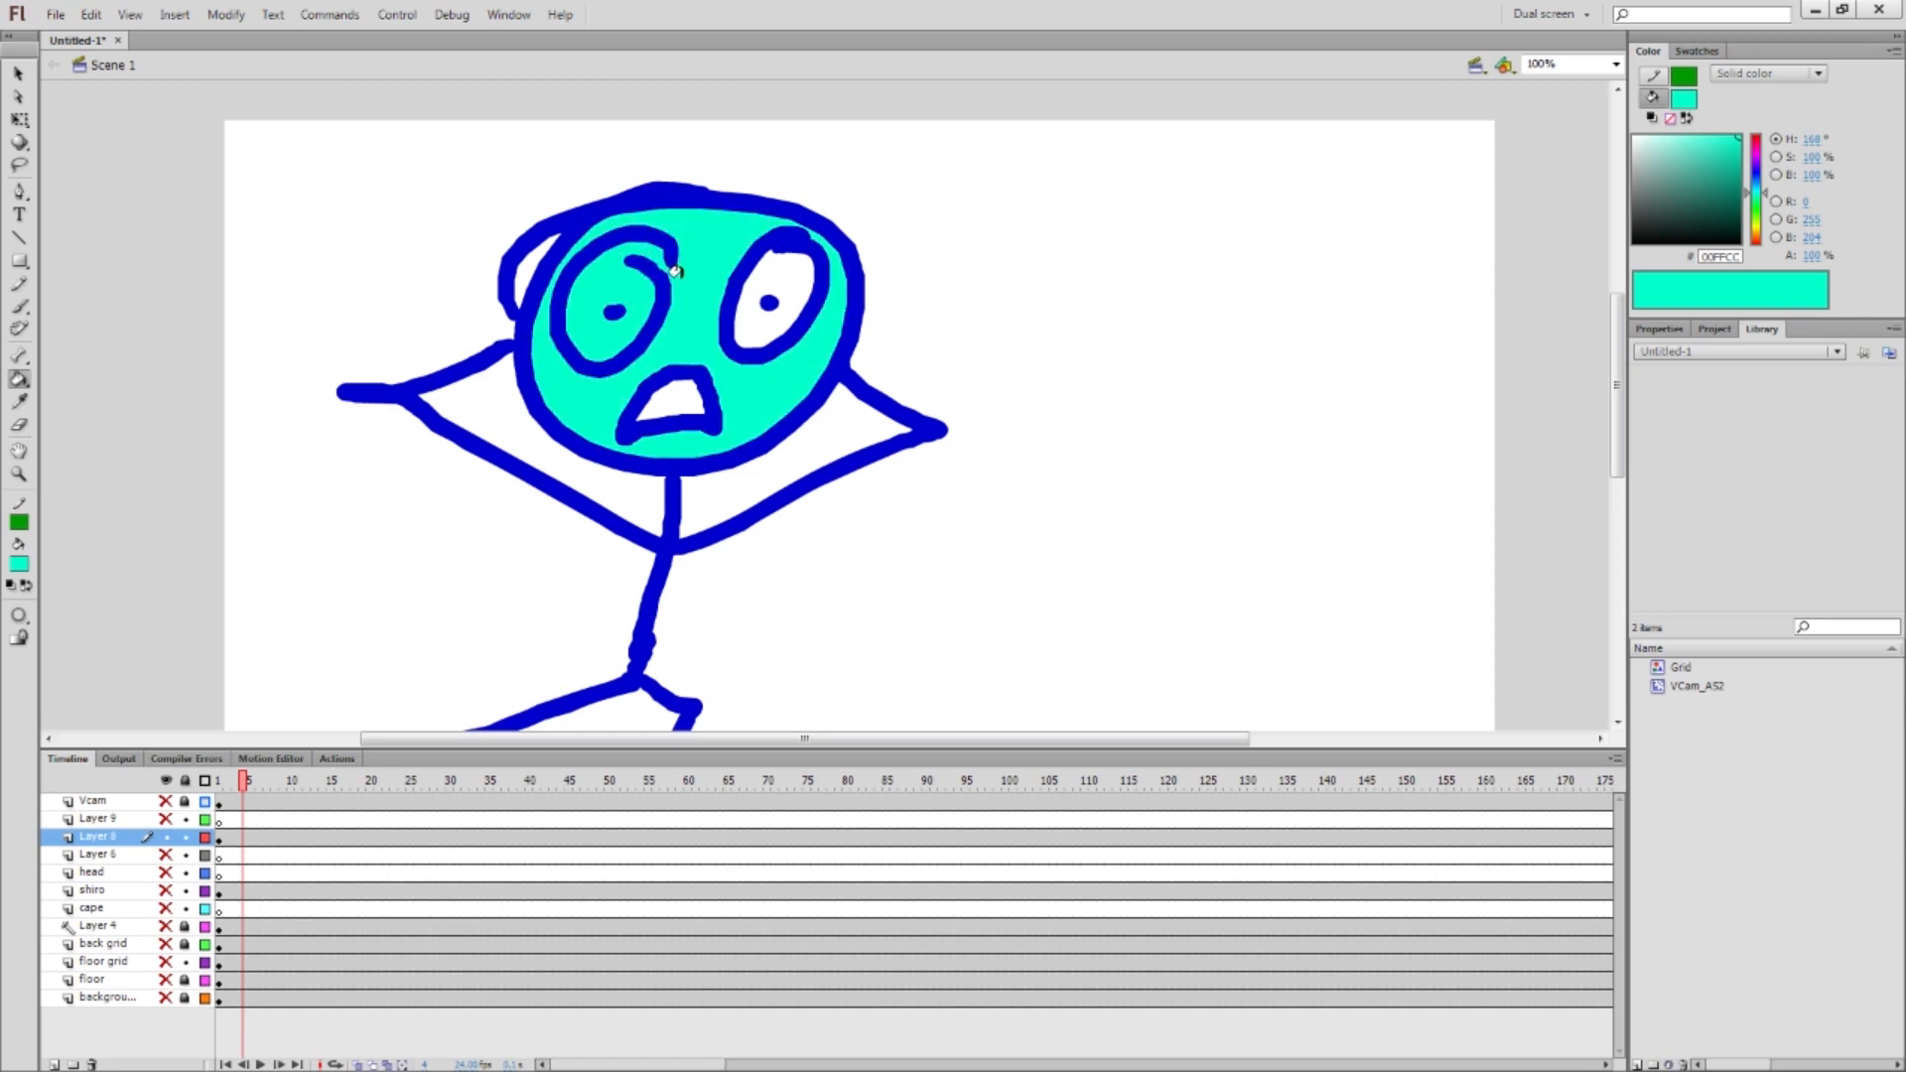
{"action": "key", "text": "ctrl+z"}
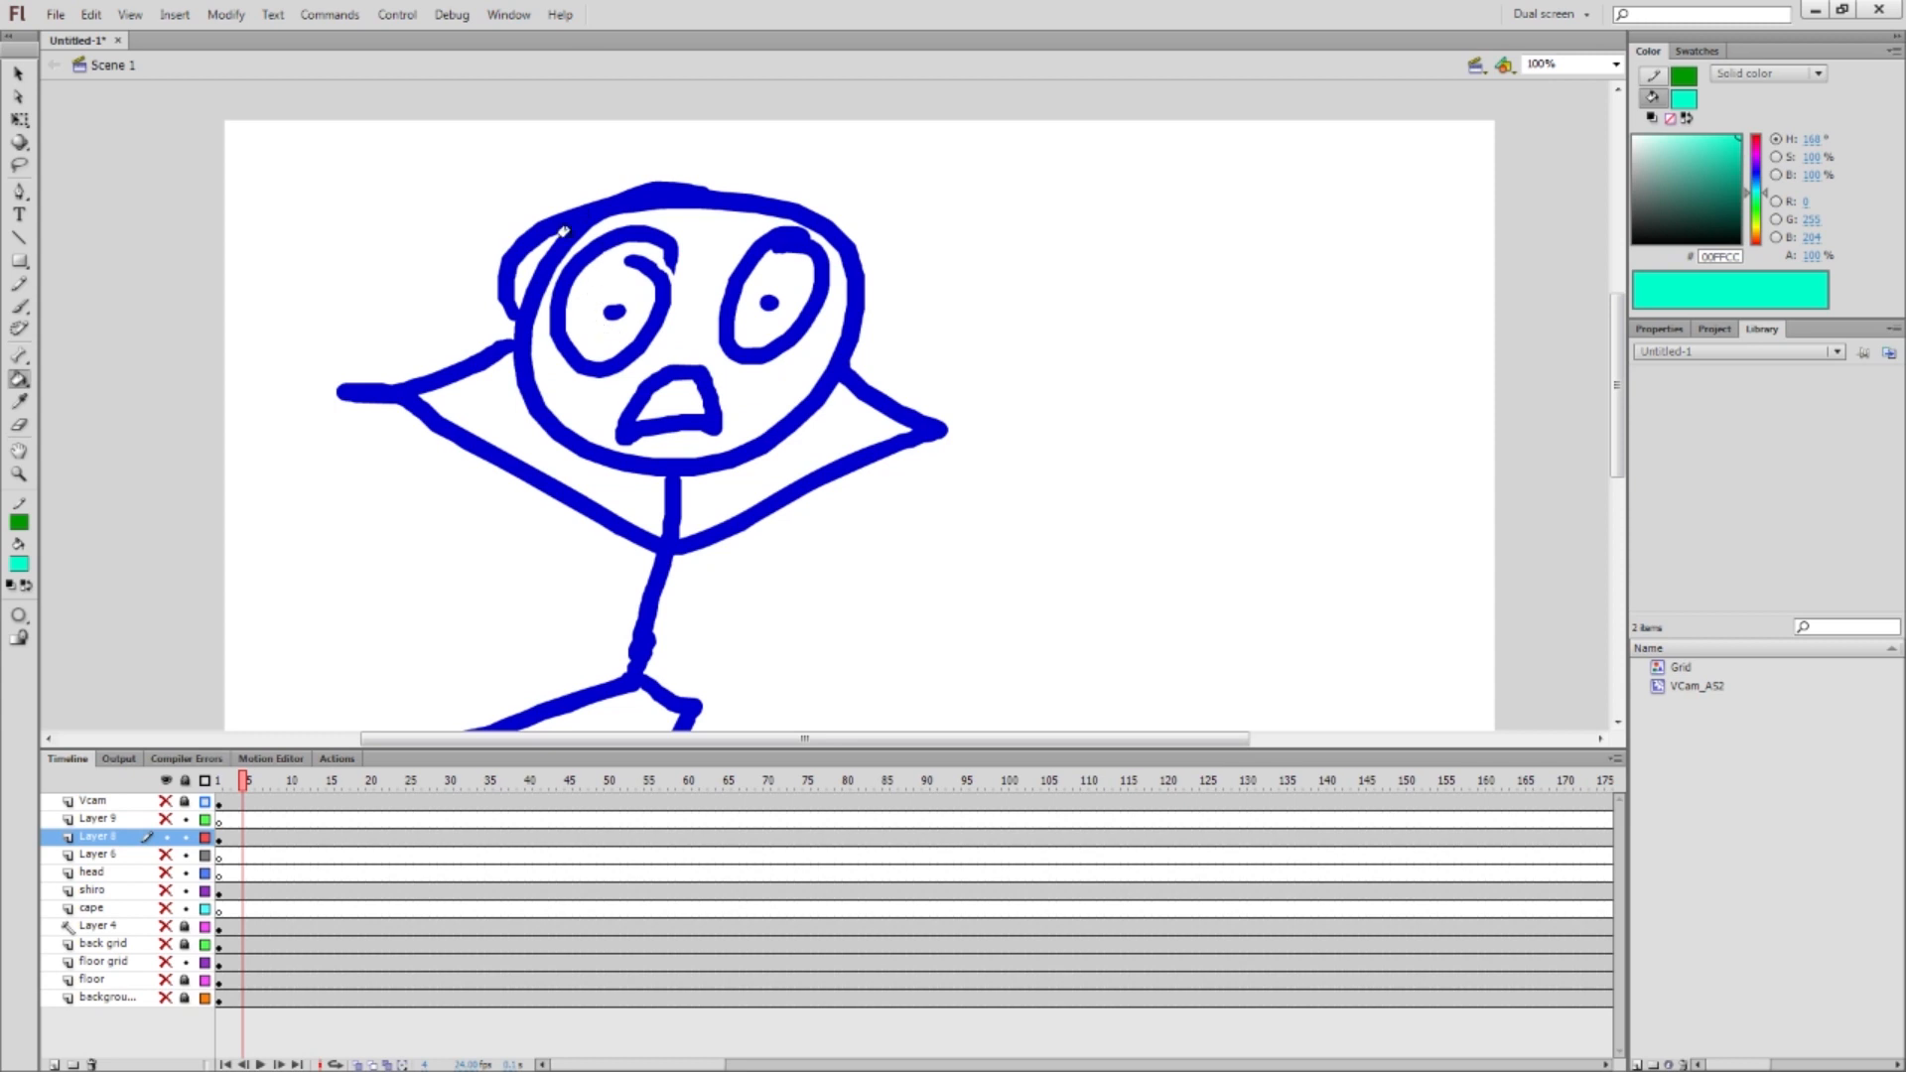
{"action": "key", "text": "b"}
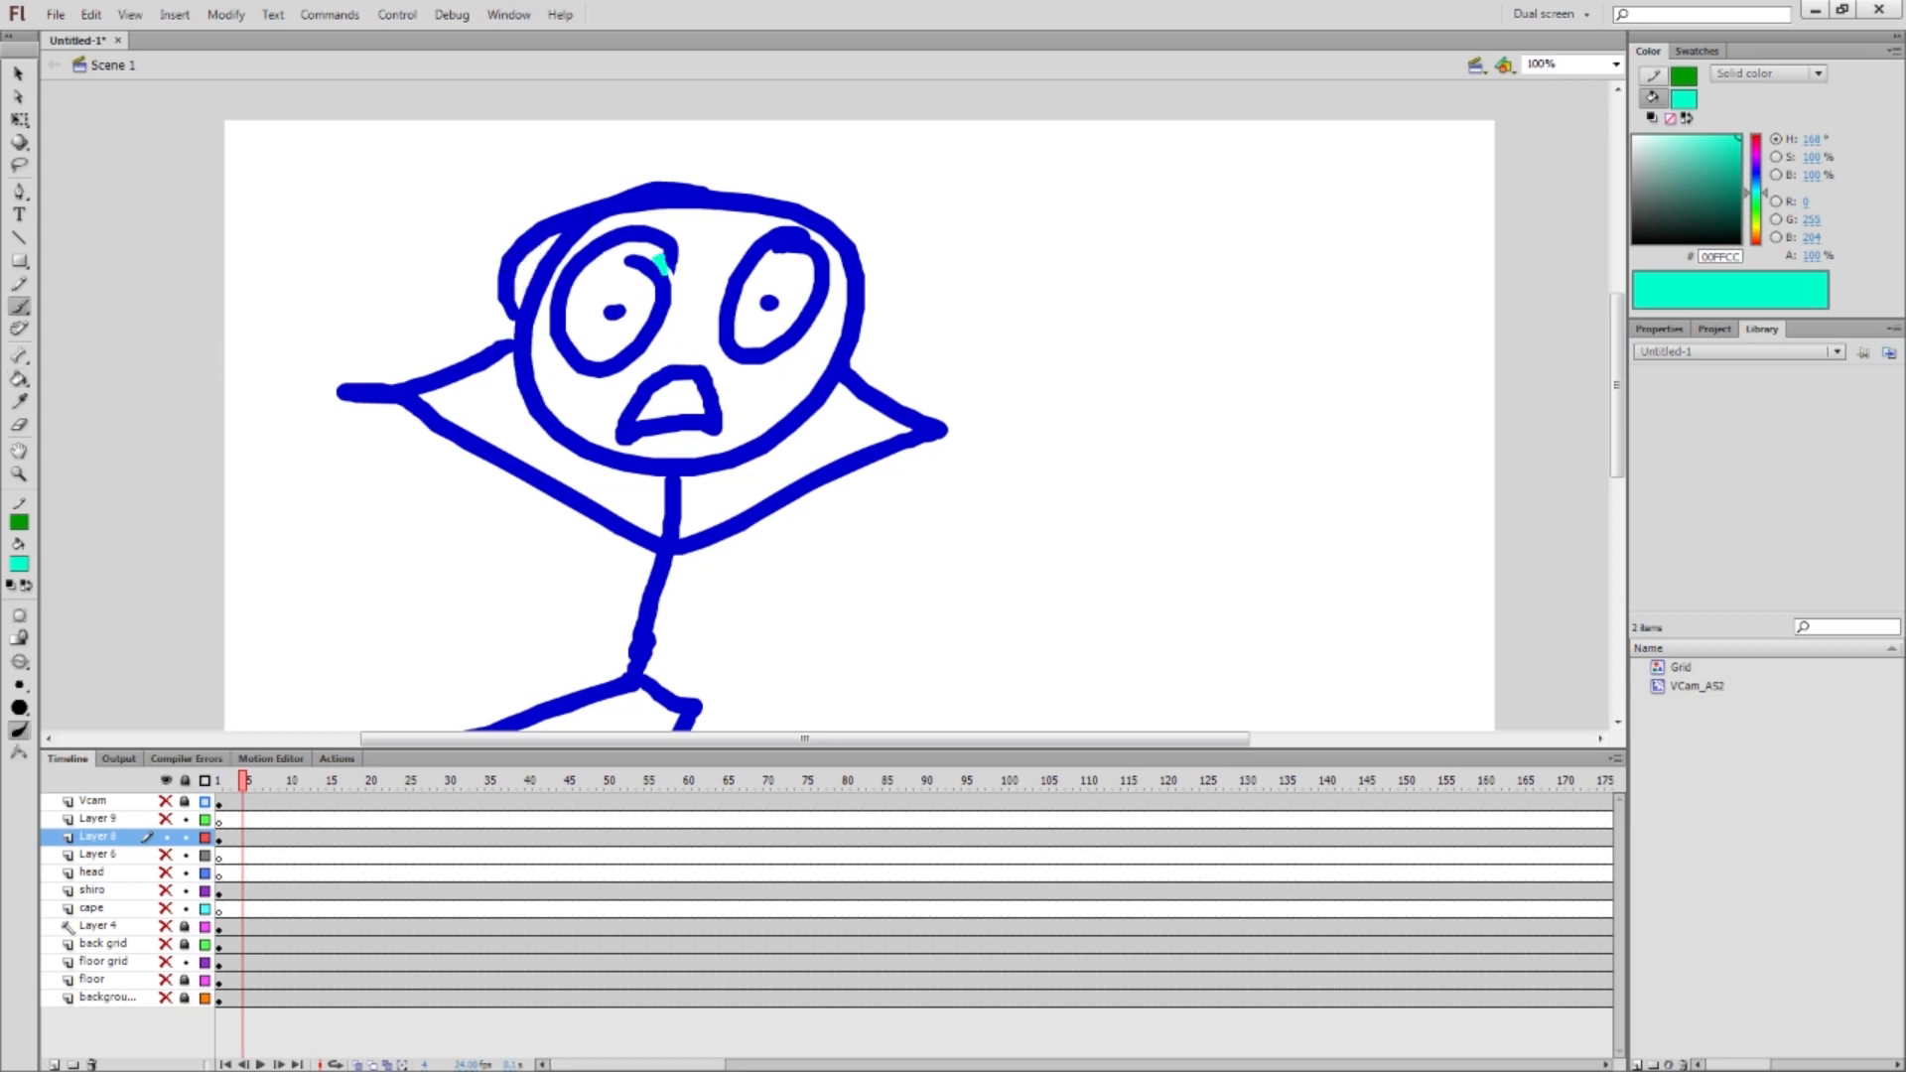
{"action": "key", "text": "k"}
{"action": "left_click", "coordinate": [685, 318]}
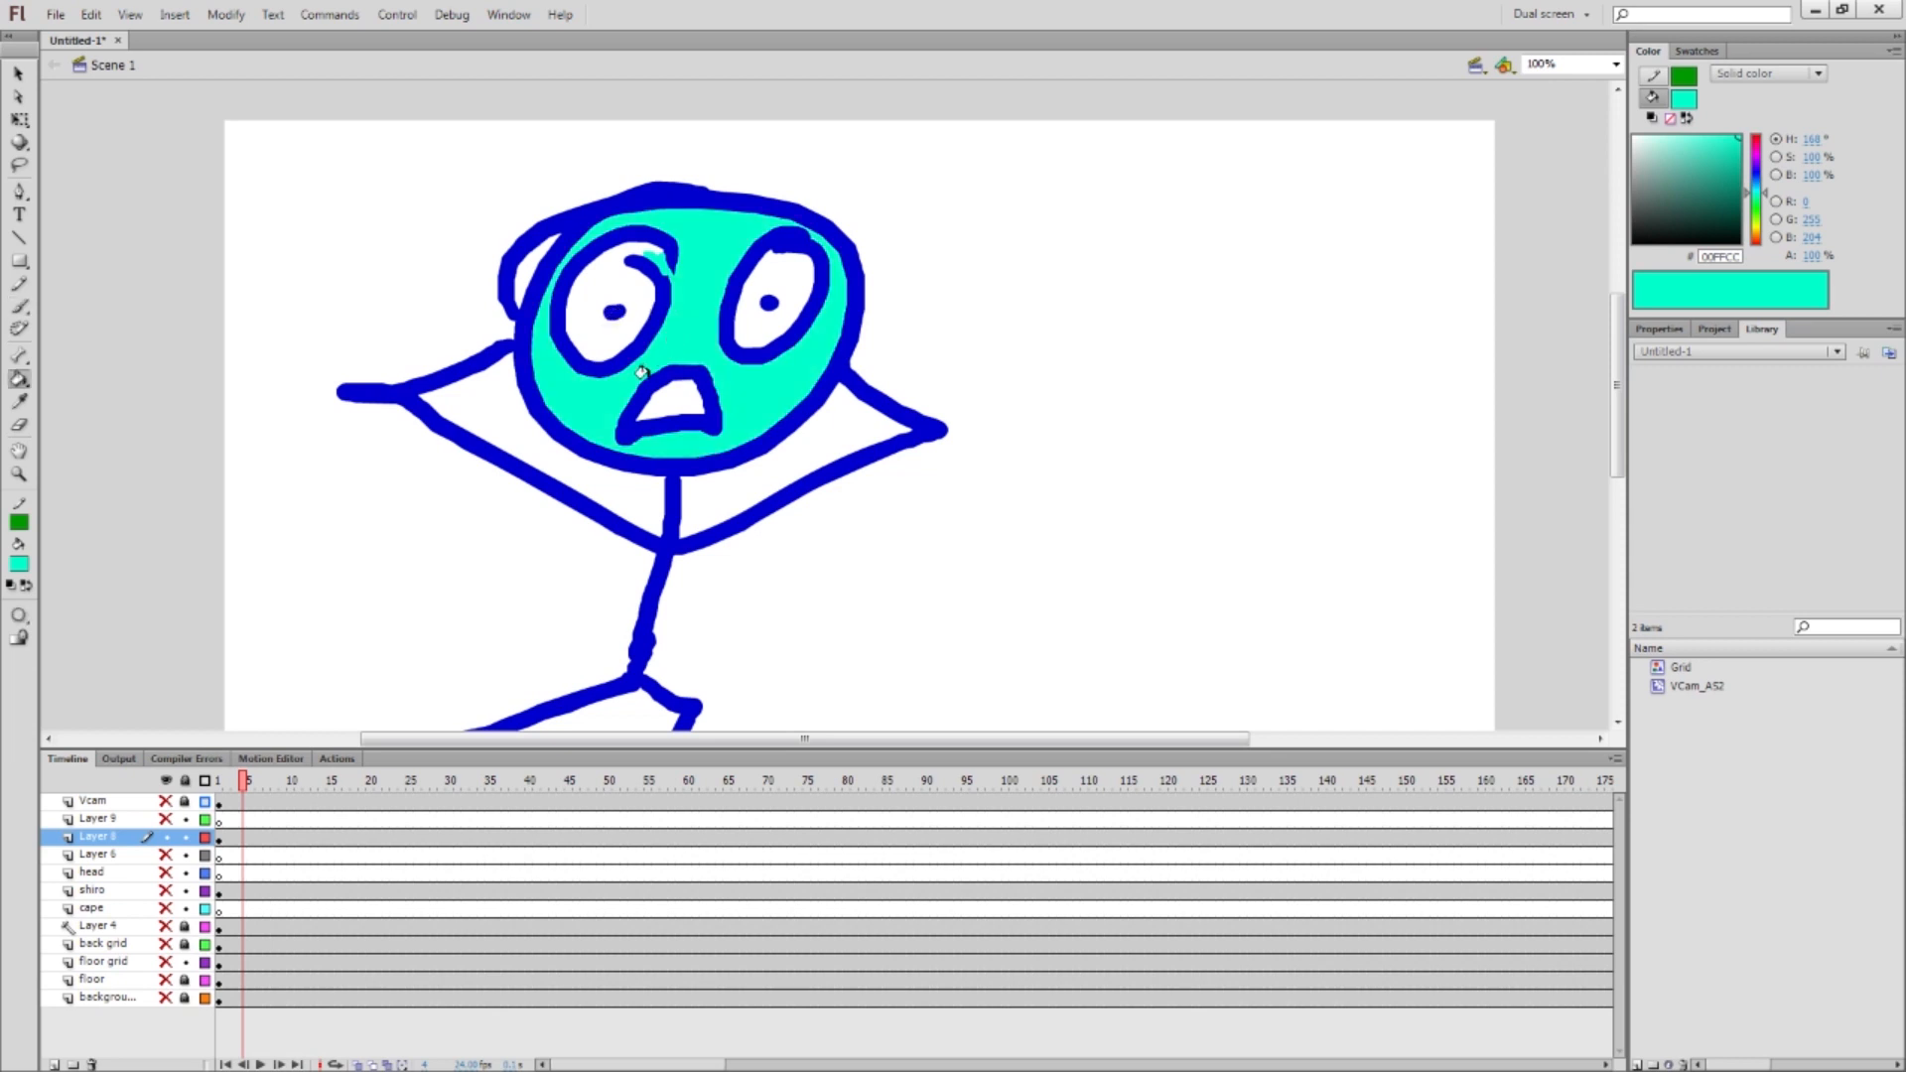
{"action": "key", "text": "ctrl+z"}
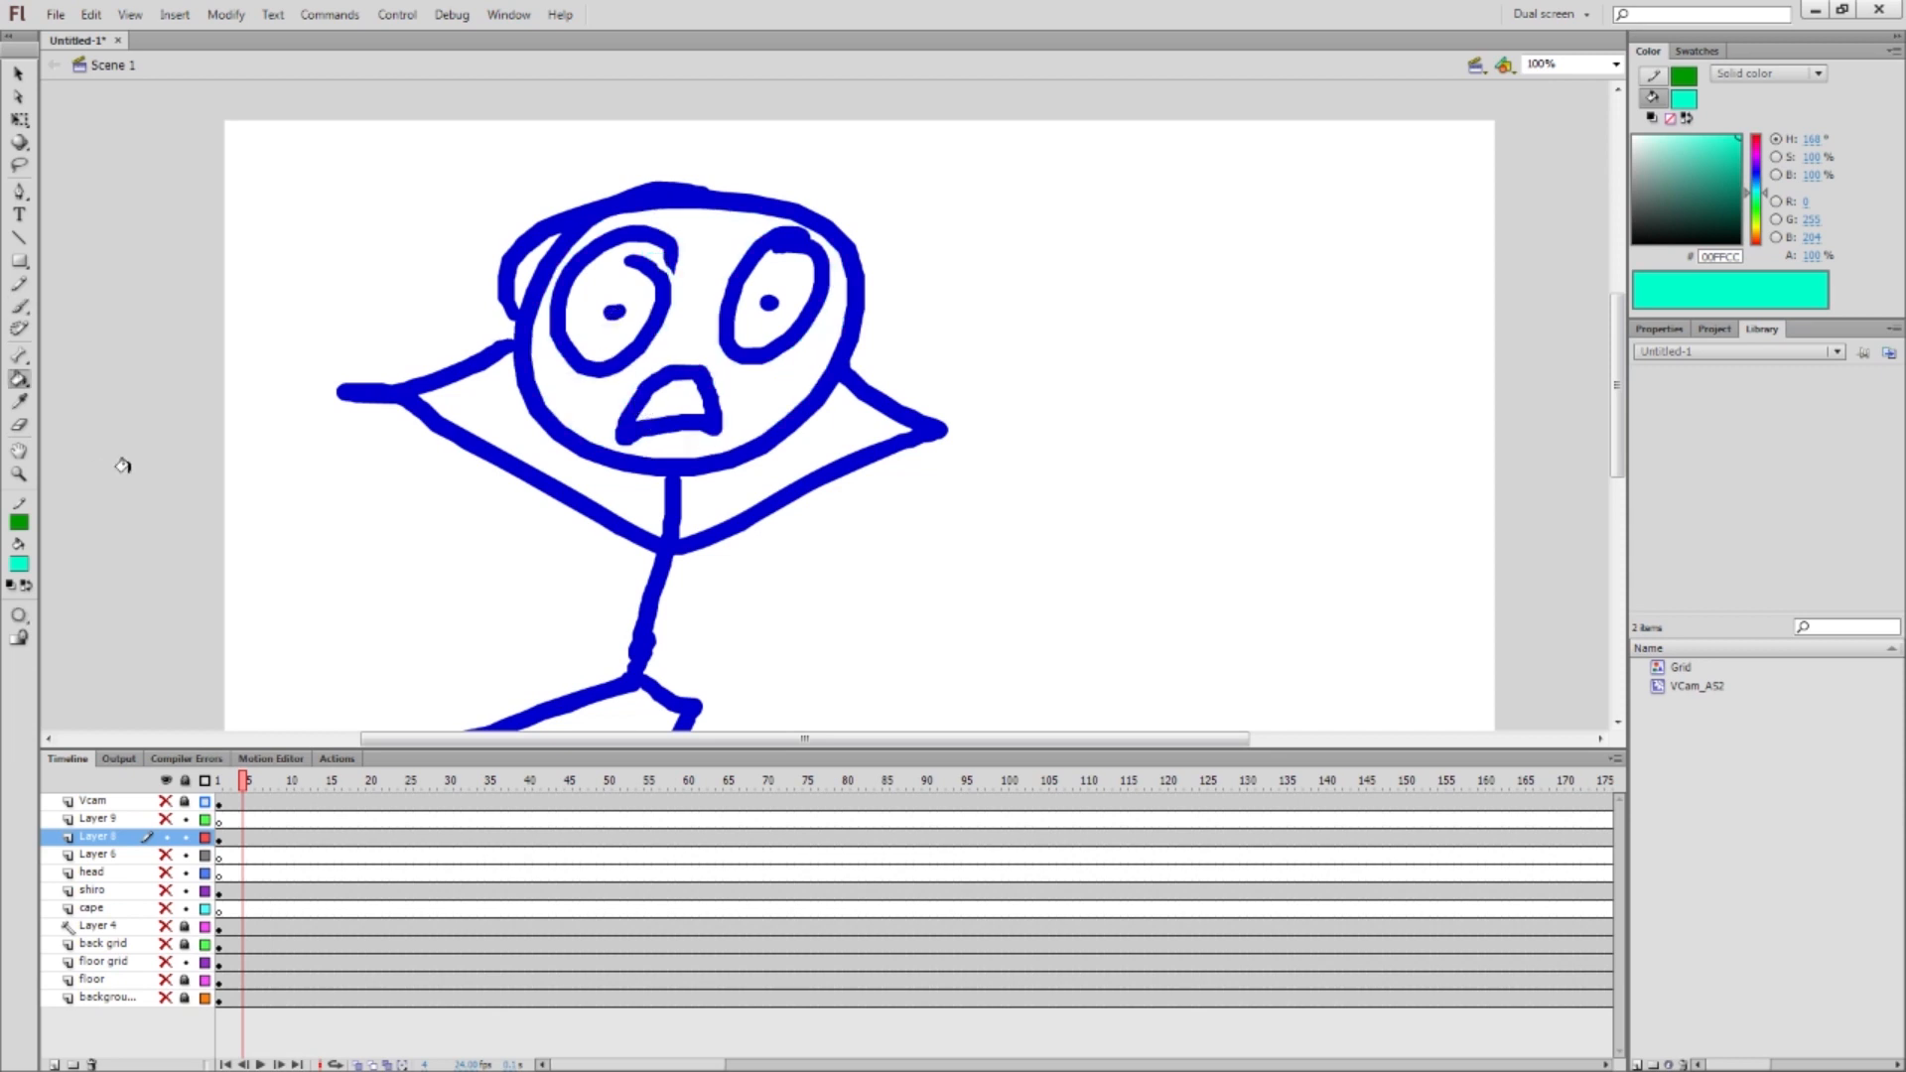
Test cyan head fills with Close Small, Medium and Large Gaps, undoing each one
{"action": "left_click", "coordinate": [19, 624]}
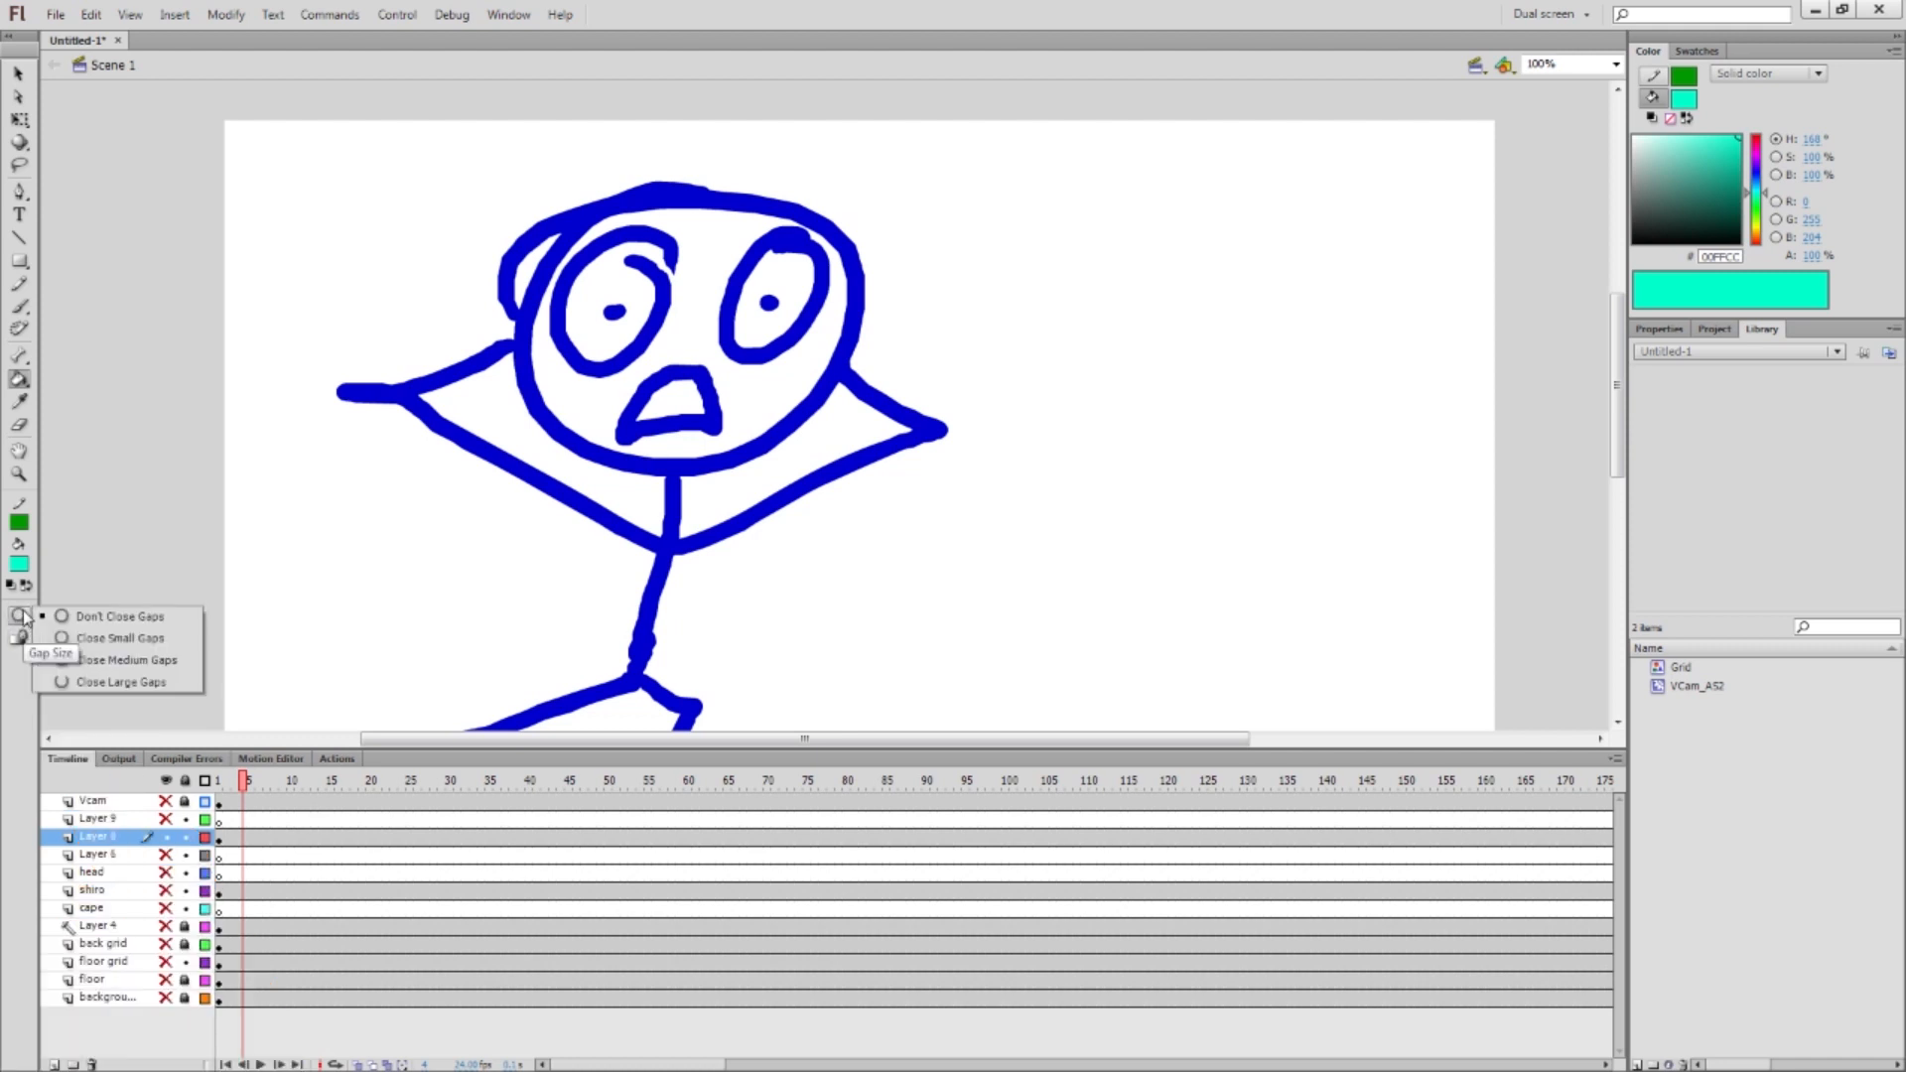
{"action": "left_click", "coordinate": [109, 640]}
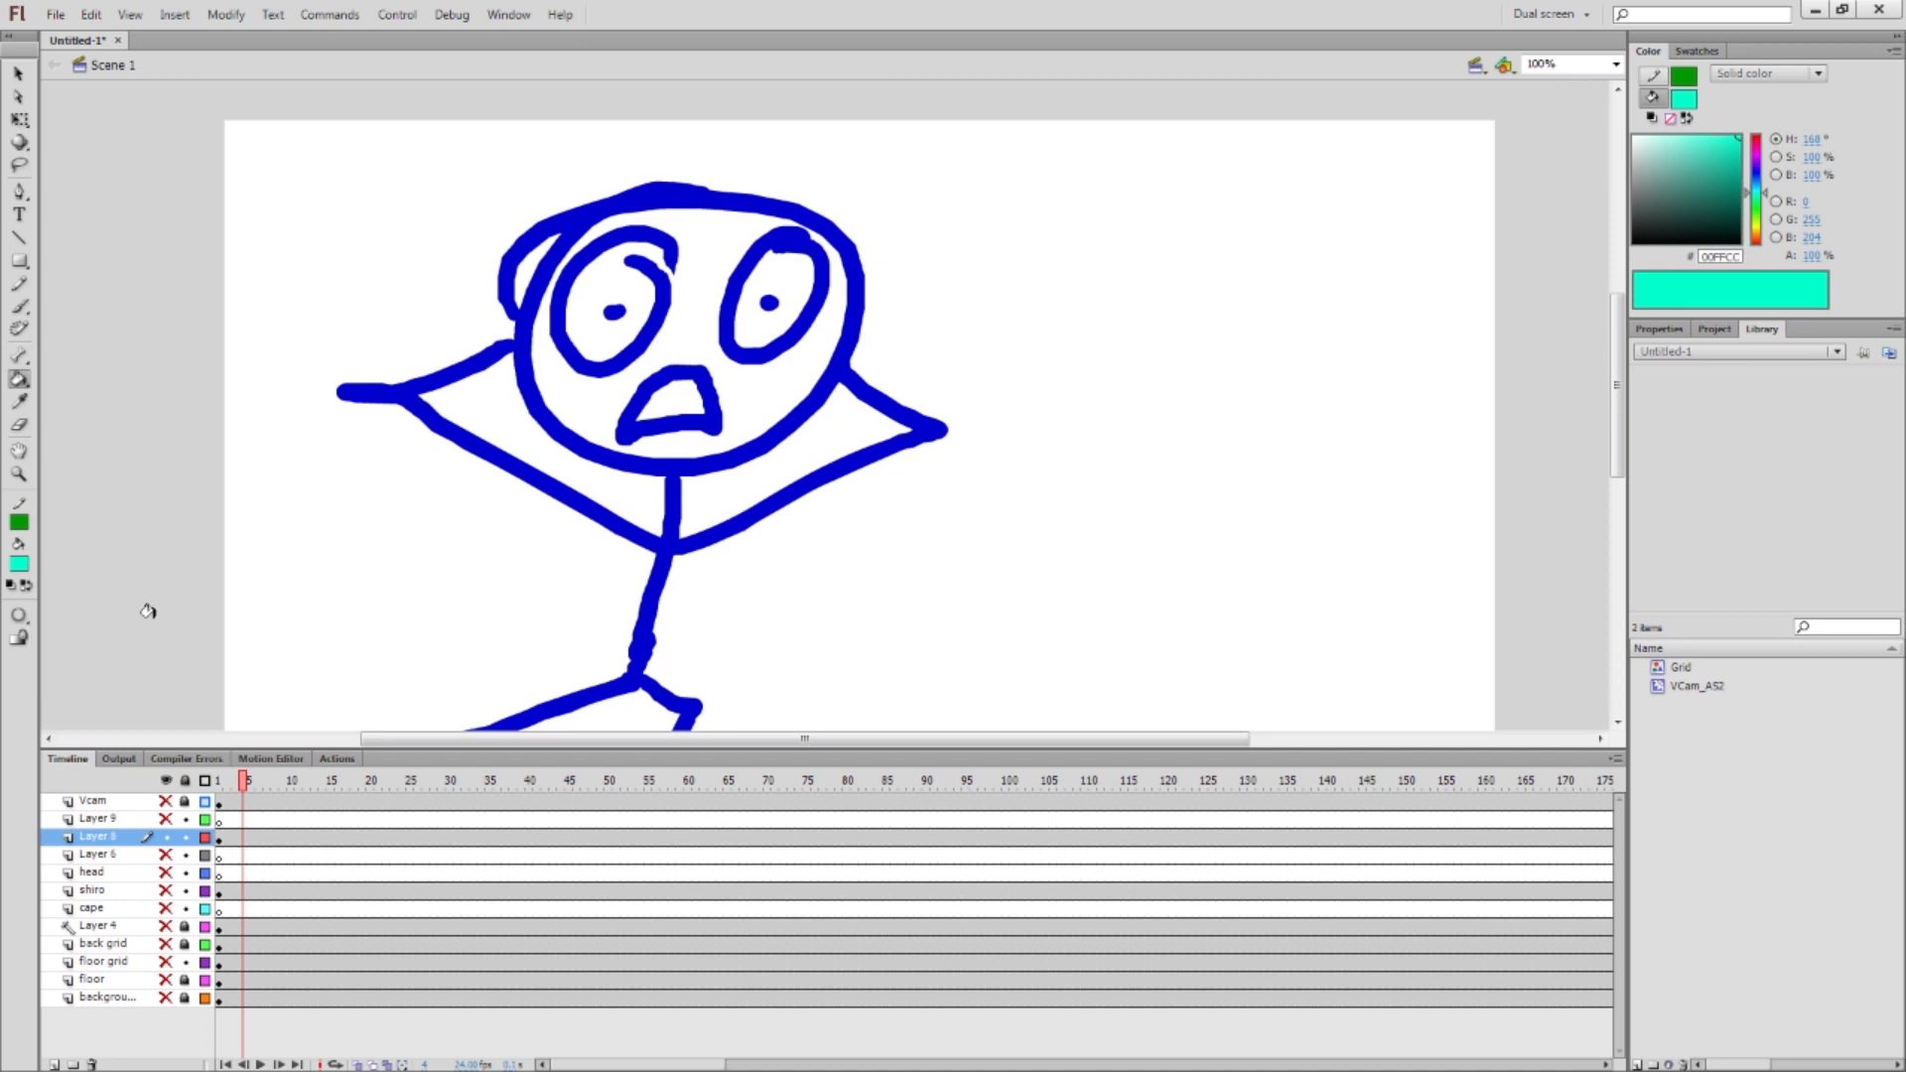
{"action": "left_click", "coordinate": [675, 312]}
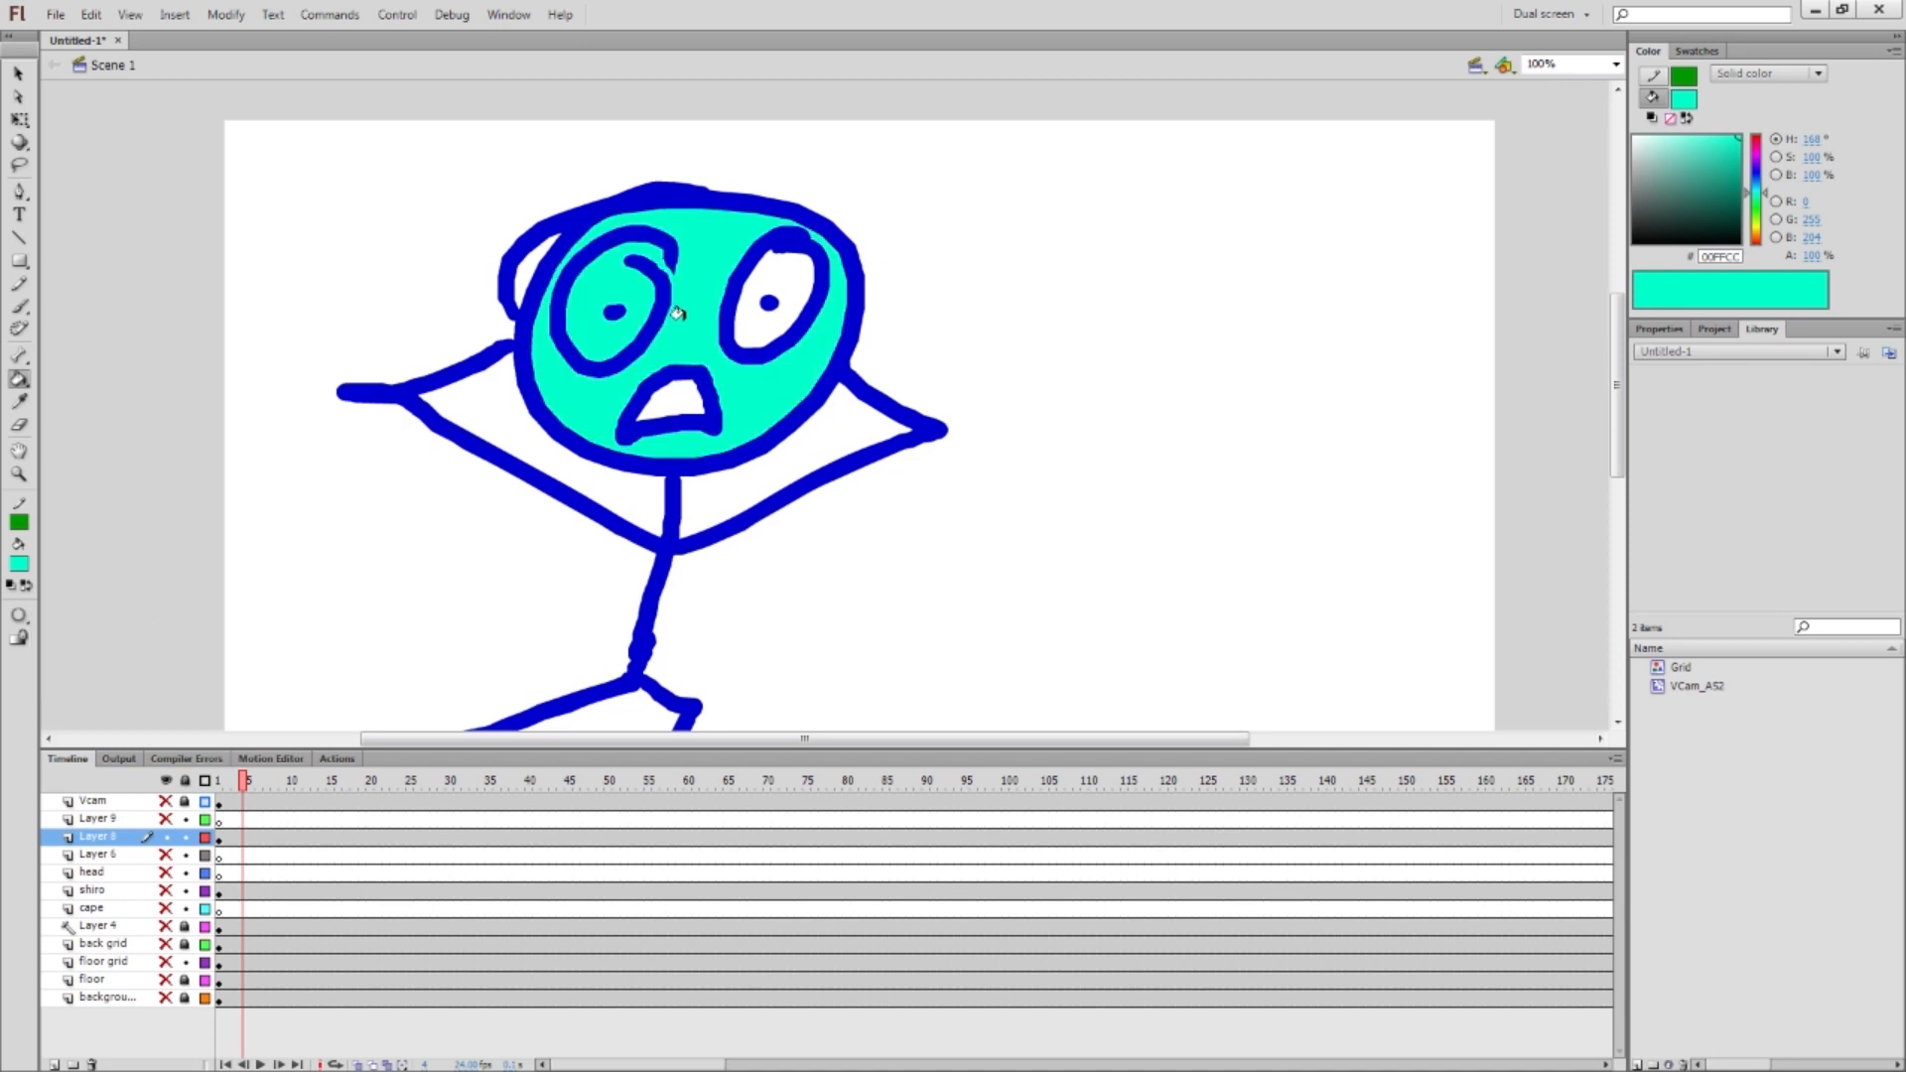
{"action": "key", "text": "ctrl+z"}
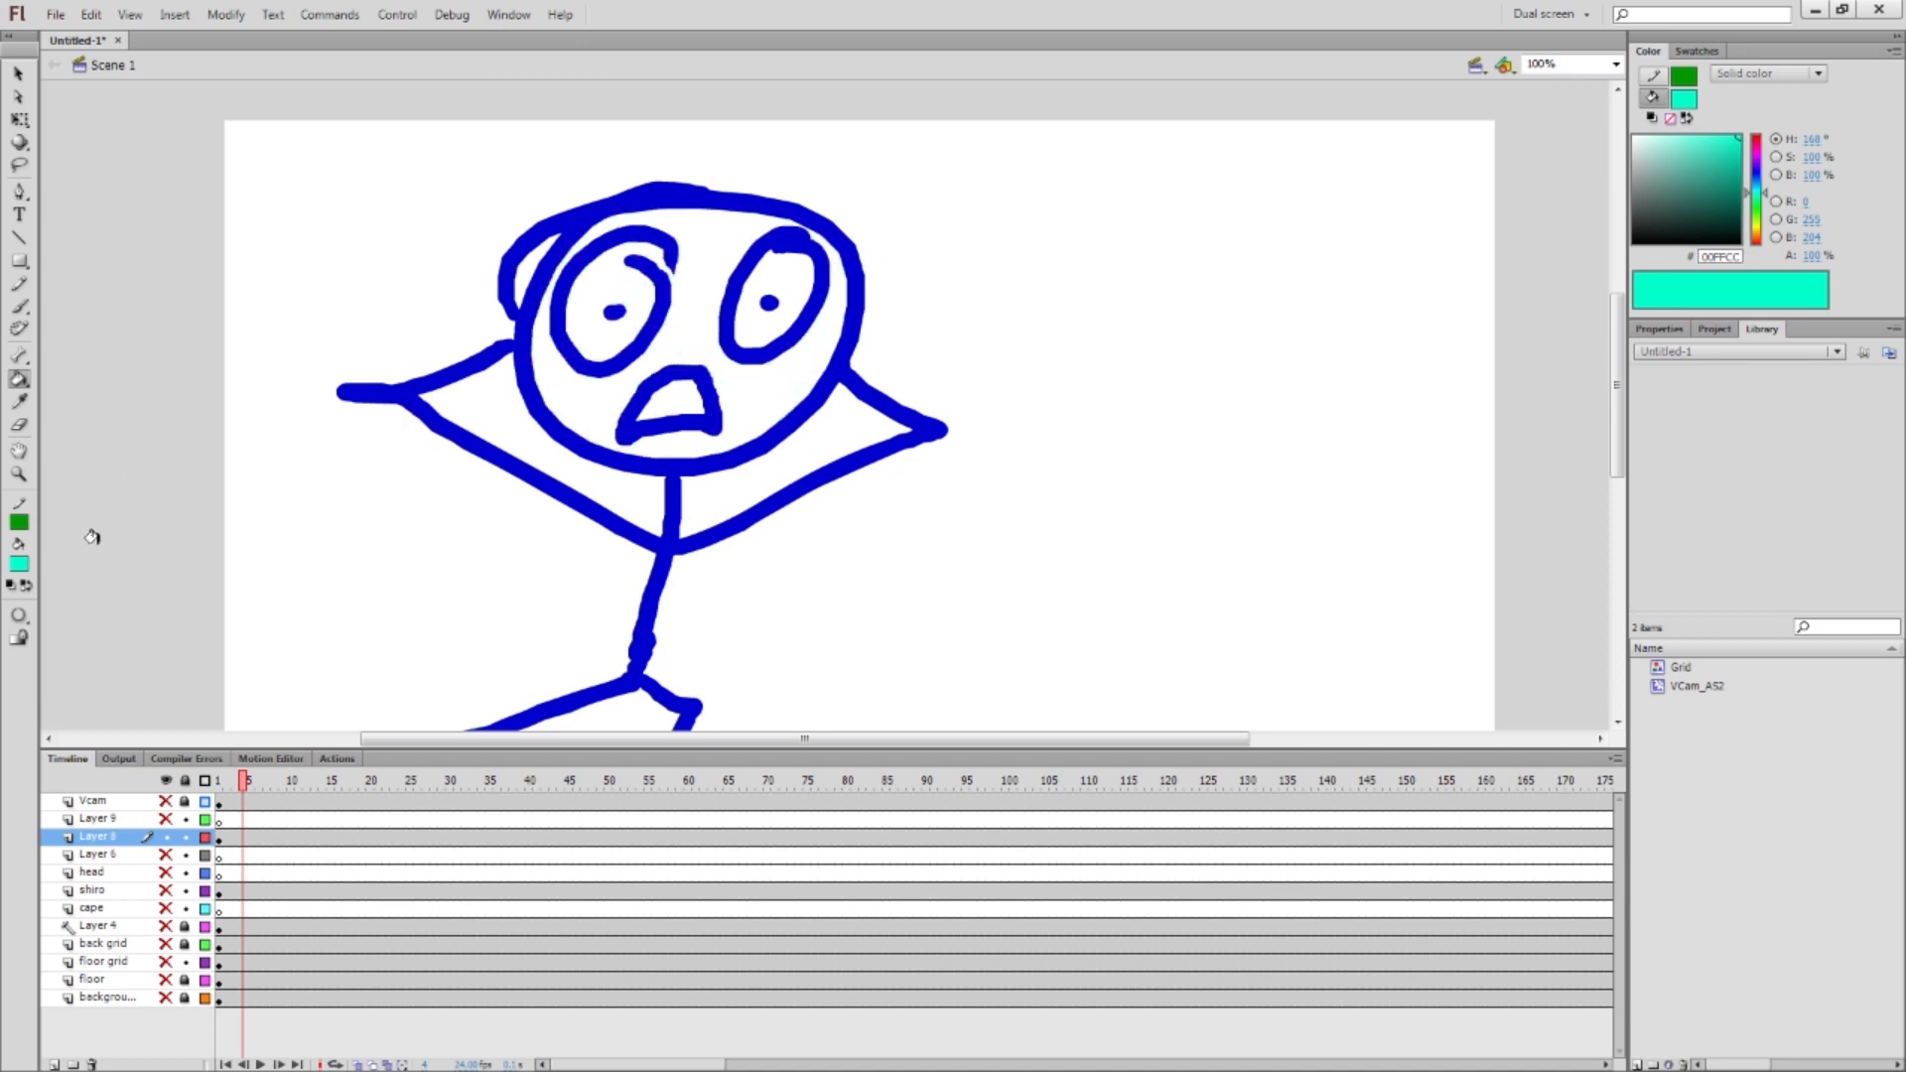
{"action": "left_click", "coordinate": [19, 616]}
{"action": "left_click", "coordinate": [107, 661]}
{"action": "left_click", "coordinate": [682, 328]}
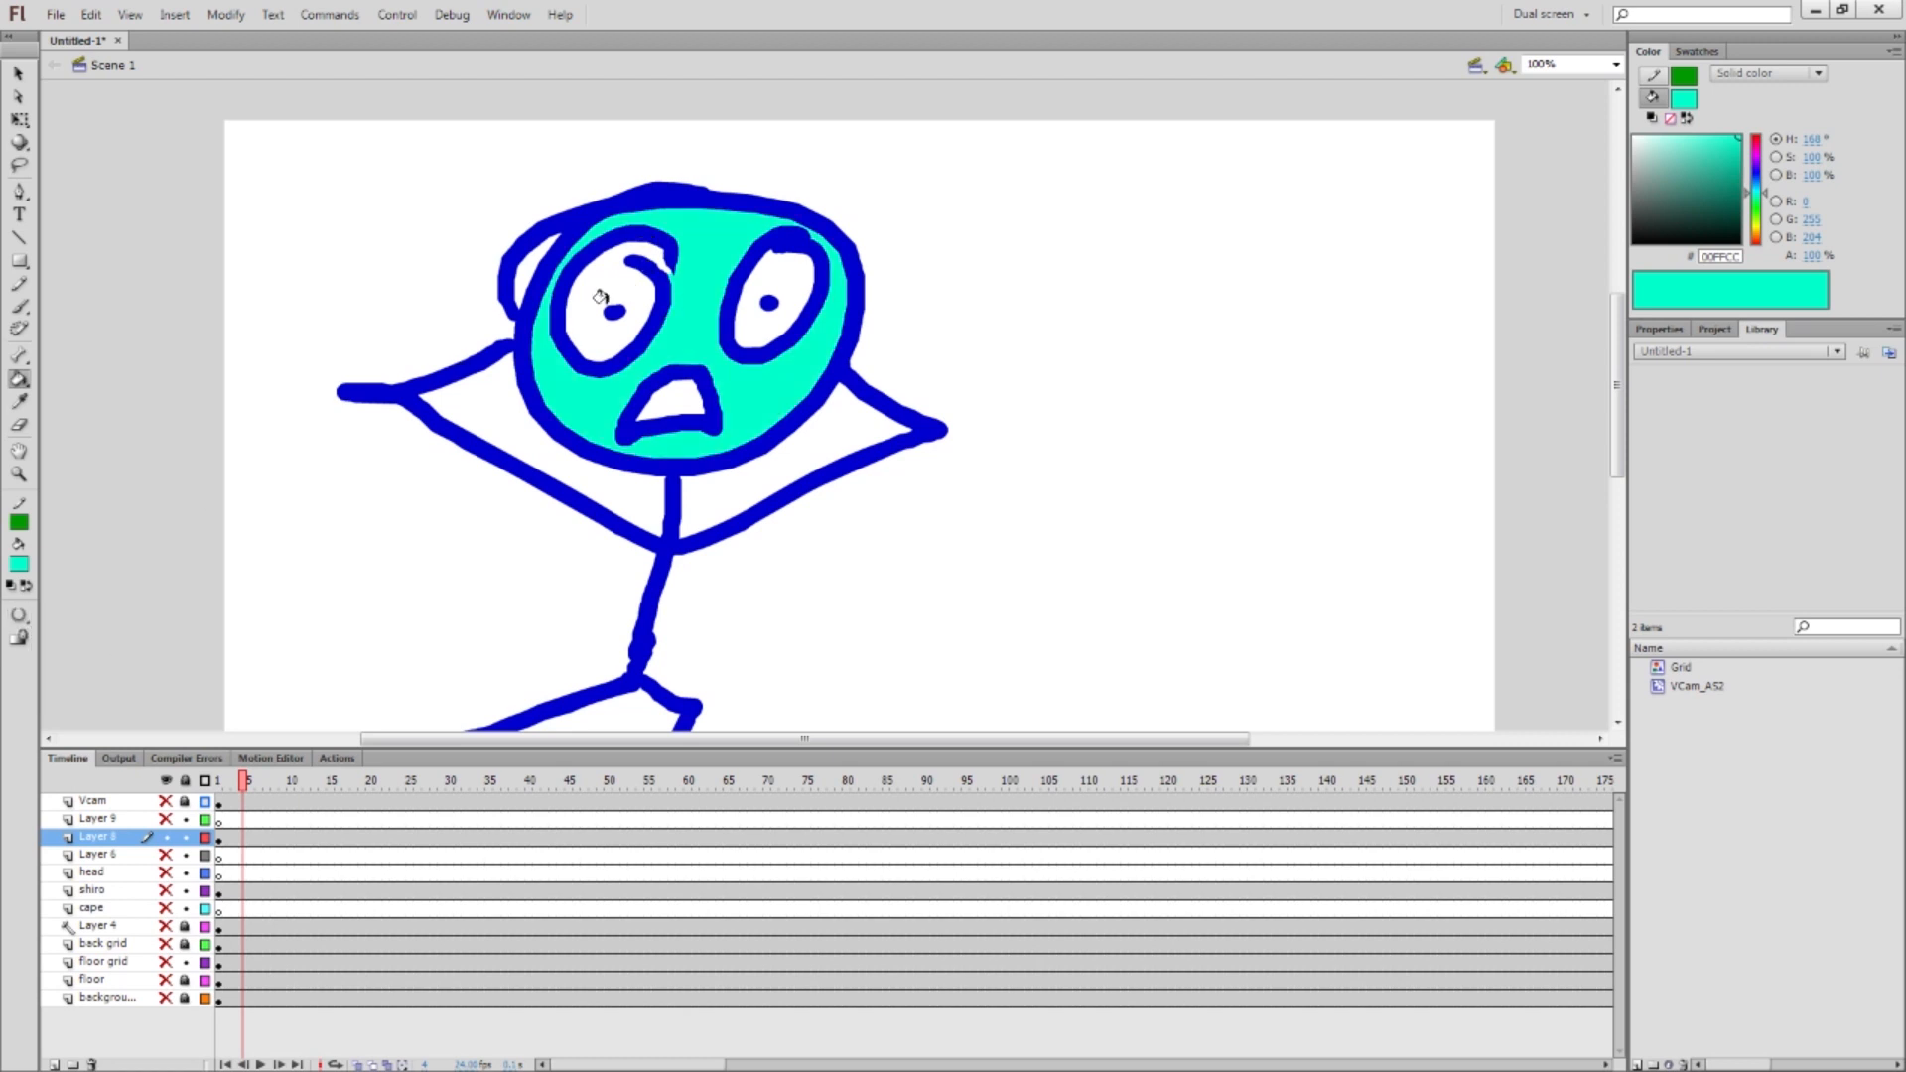
{"action": "key", "text": "ctrl+z"}
{"action": "left_click", "coordinate": [19, 617]}
{"action": "left_click", "coordinate": [109, 677]}
{"action": "left_click", "coordinate": [683, 328]}
{"action": "key", "text": "ctrl+z"}
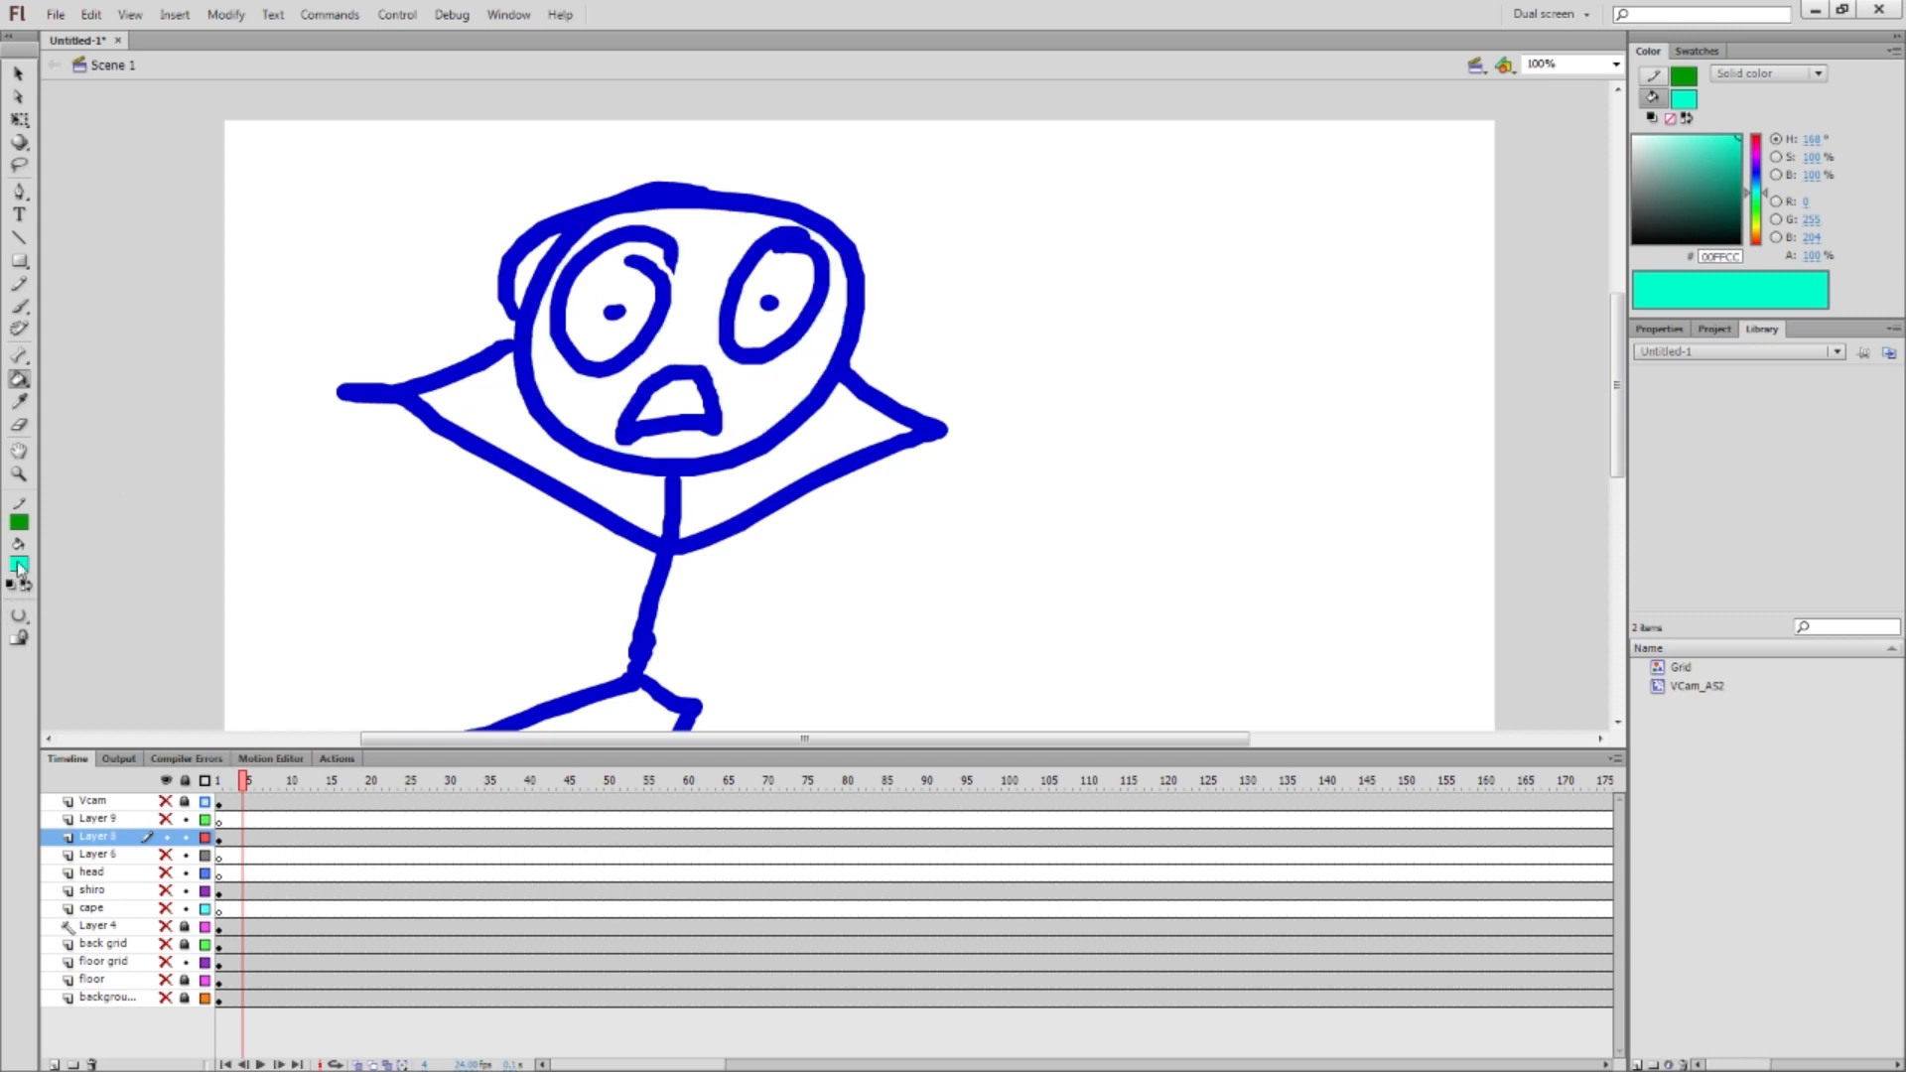
Set the gap option to Don't Close Gaps, fill the head cyan, then undo it
{"action": "left_click", "coordinate": [20, 620]}
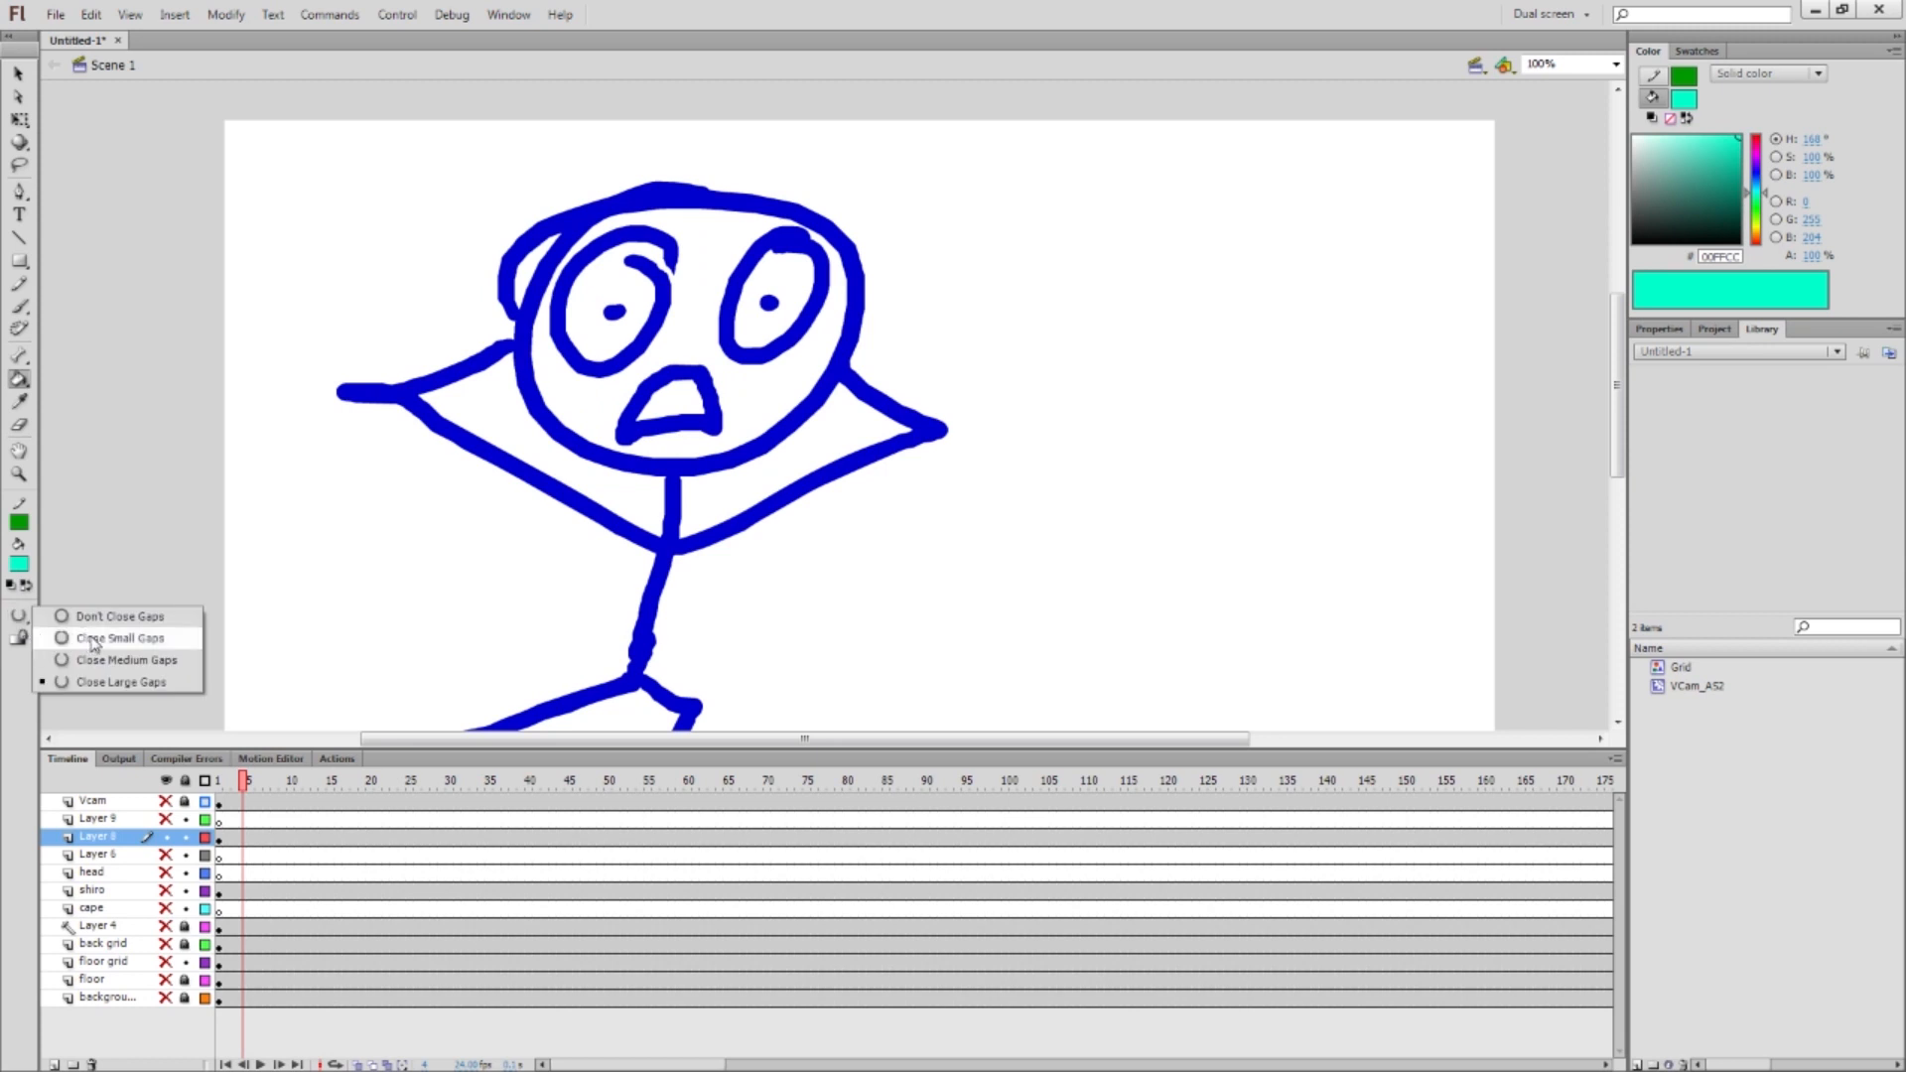
{"action": "left_click", "coordinate": [94, 617]}
{"action": "left_click", "coordinate": [19, 616]}
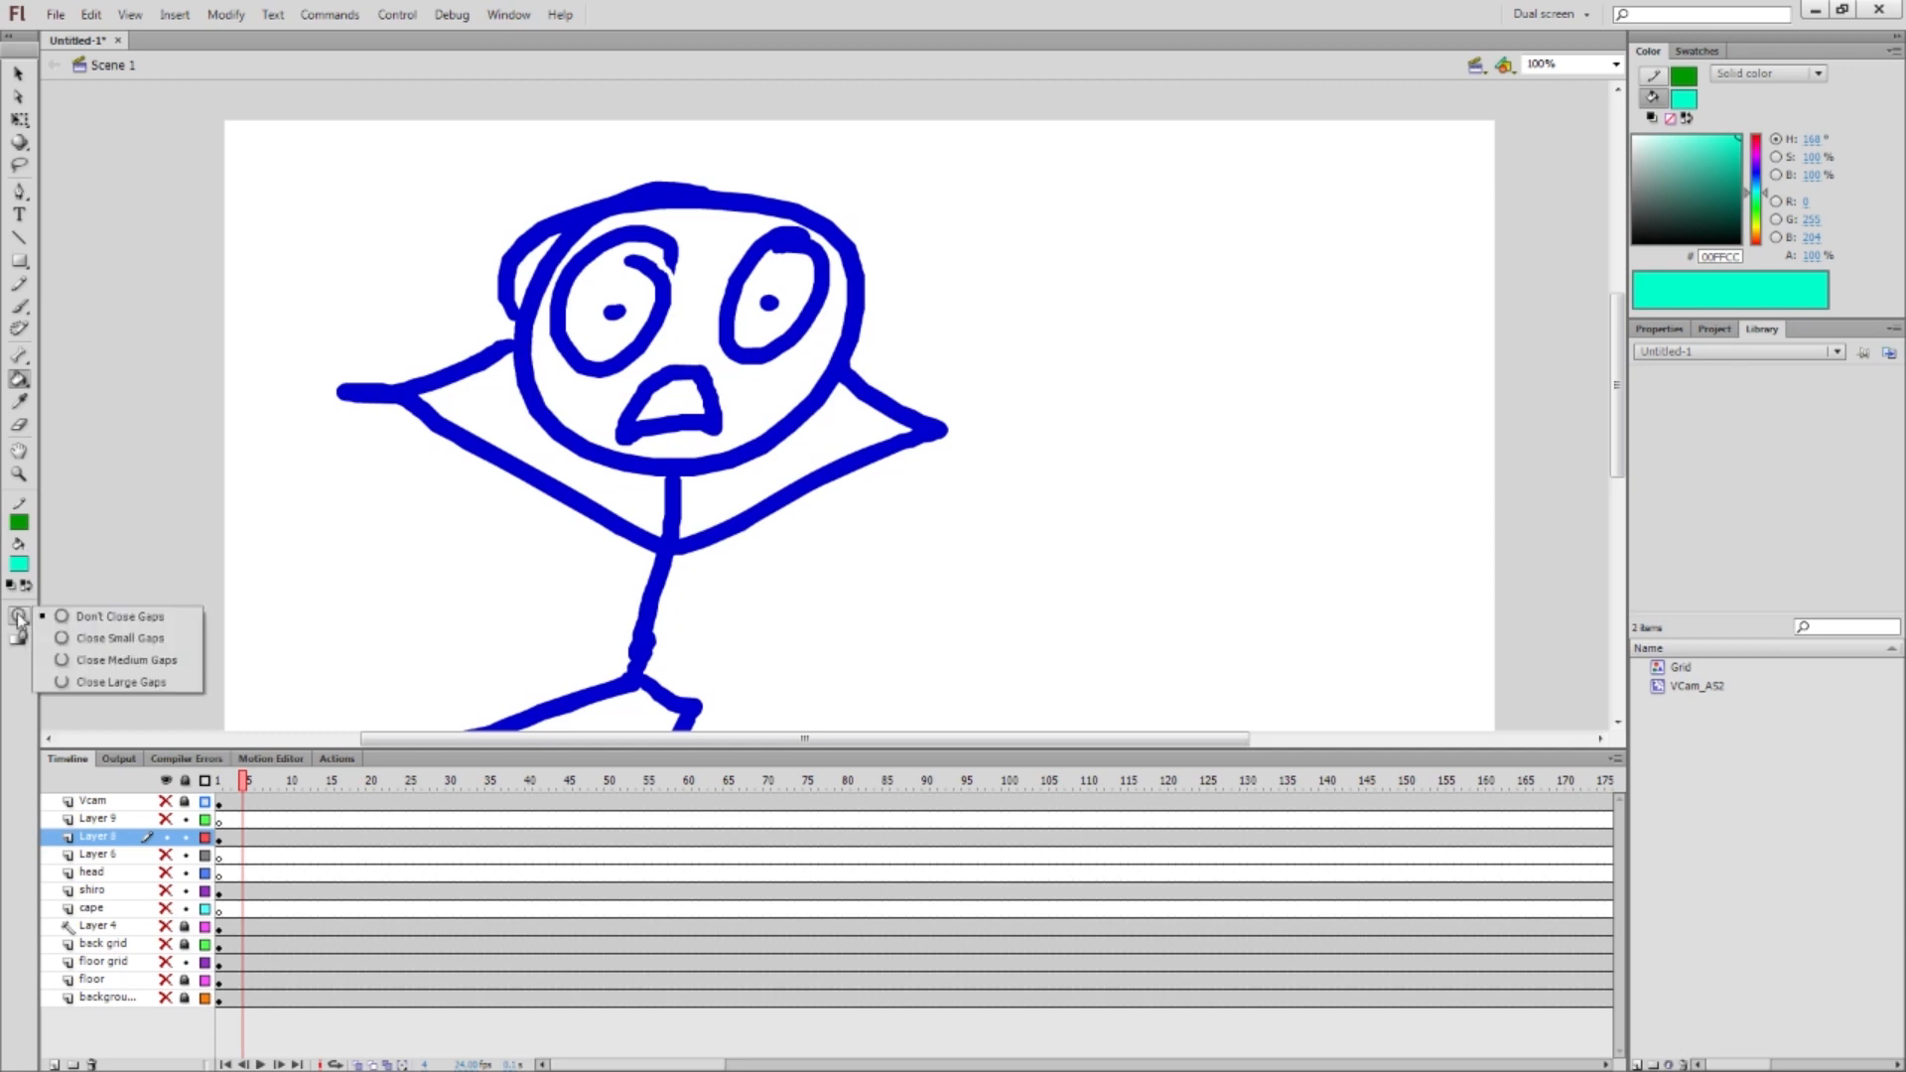
{"action": "left_click", "coordinate": [123, 618]}
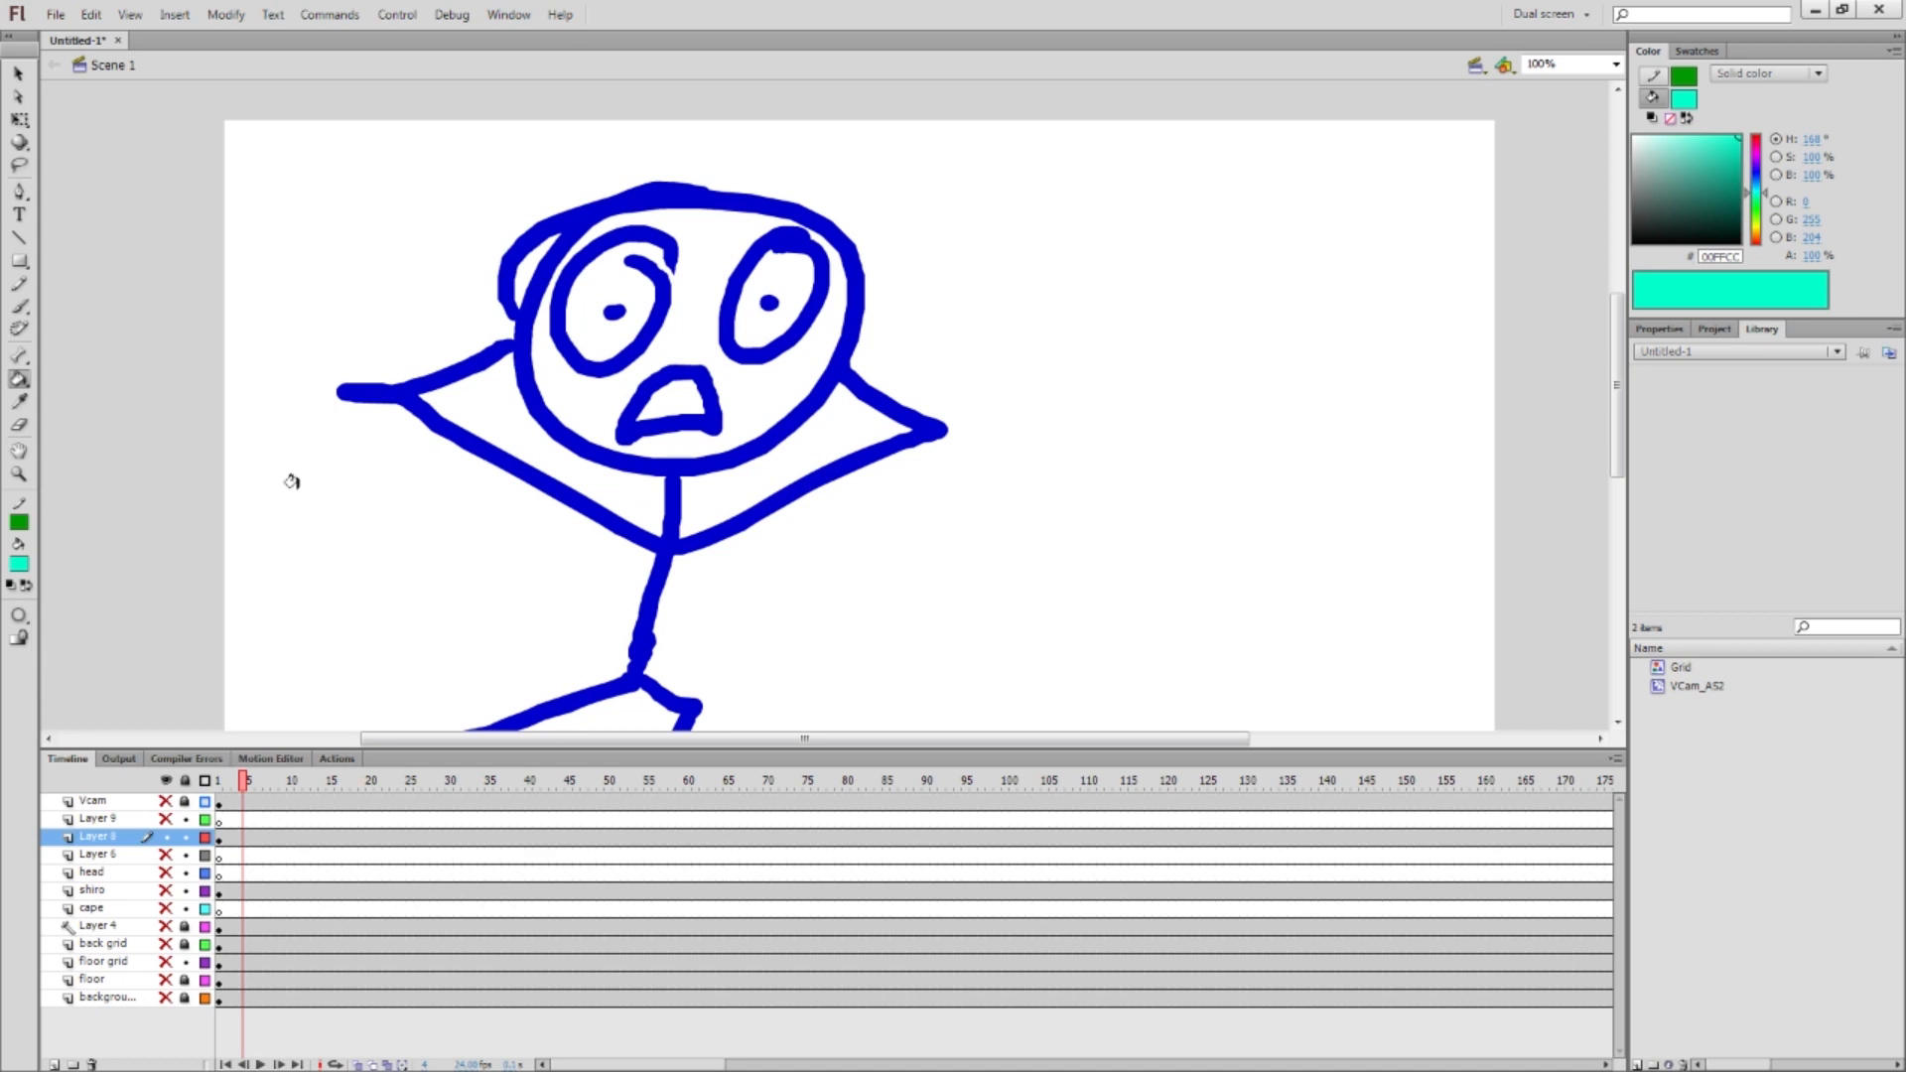
{"action": "left_click", "coordinate": [685, 311]}
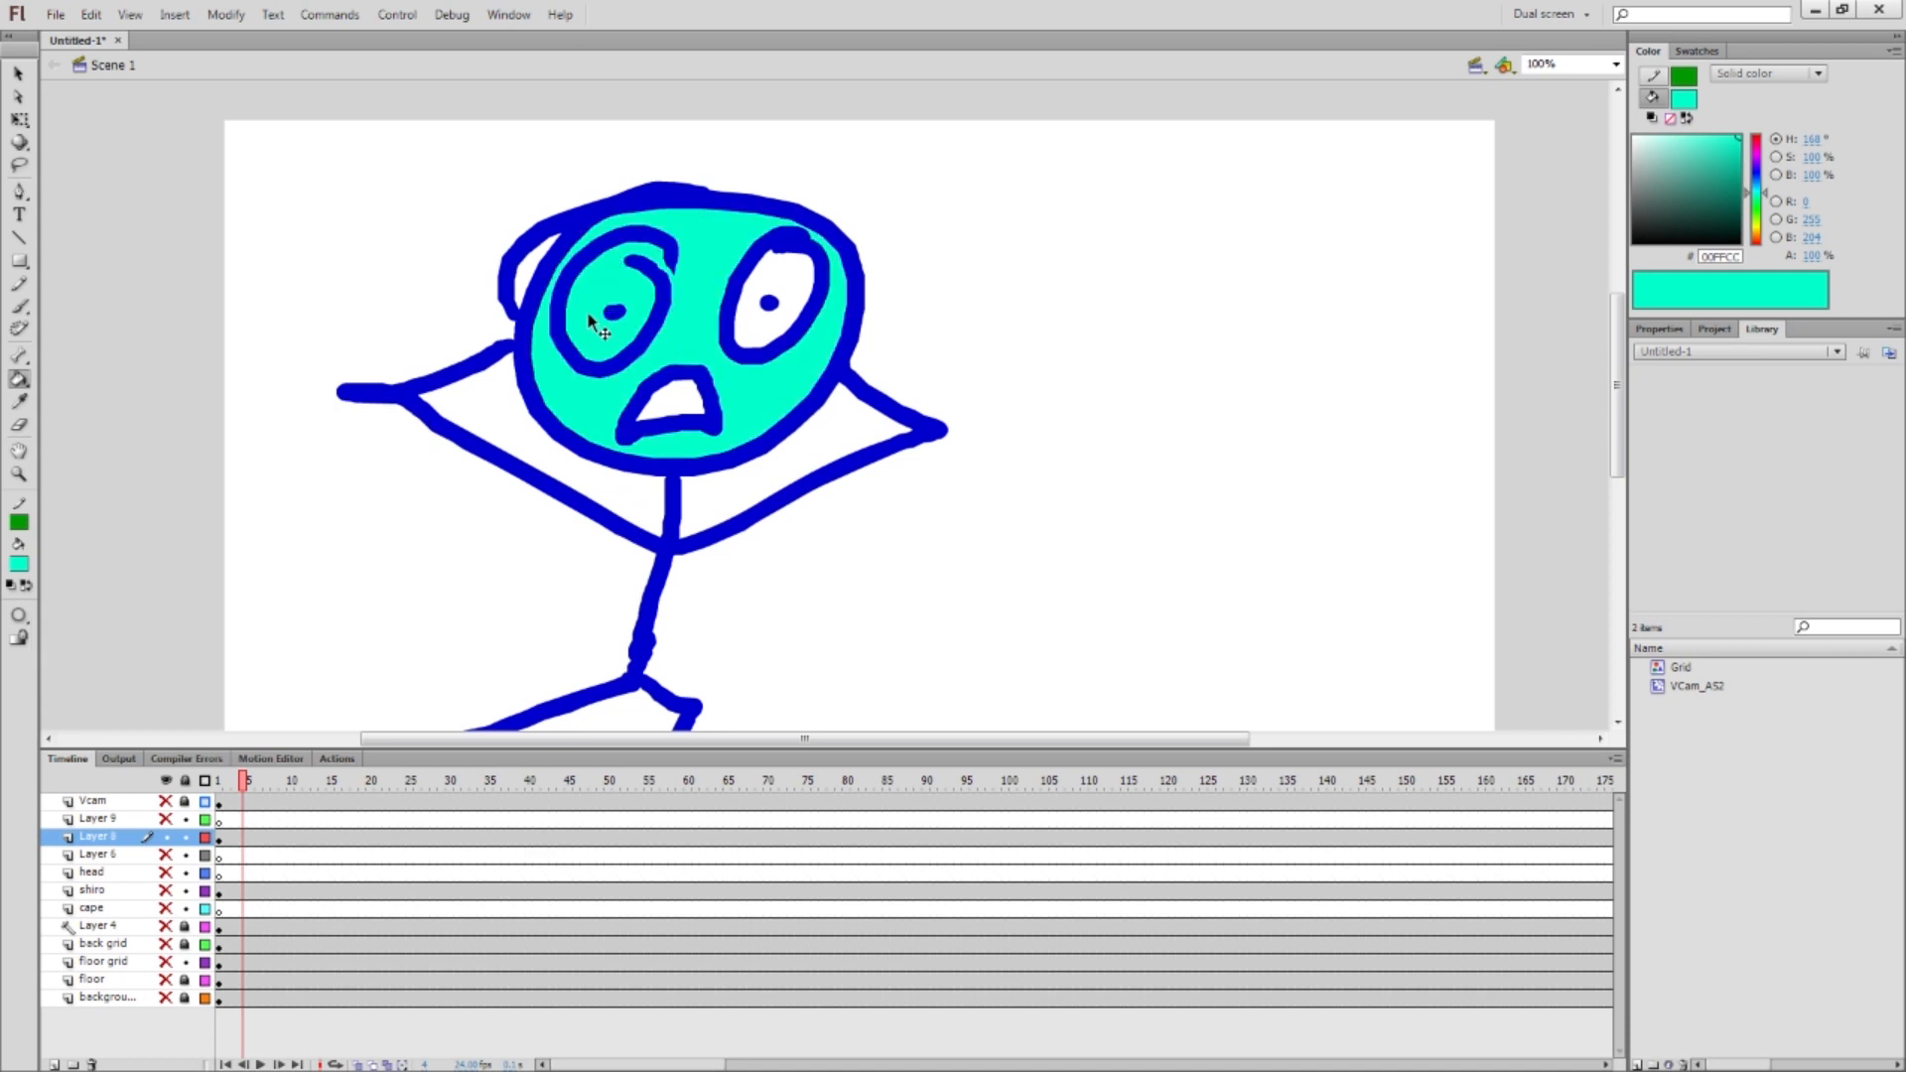
{"action": "key", "text": "ctrl+z"}
Zoom out and select the entire stick figure with the Selection tool
{"action": "key", "text": "v"}
{"action": "key", "text": "ctrl+minus"}
{"action": "left_click_drag", "start_coordinate": [425, 213], "coordinate": [791, 638]}
Delete the stick figure and brush a short cyan stroke on the stage
{"action": "key", "text": "Delete"}
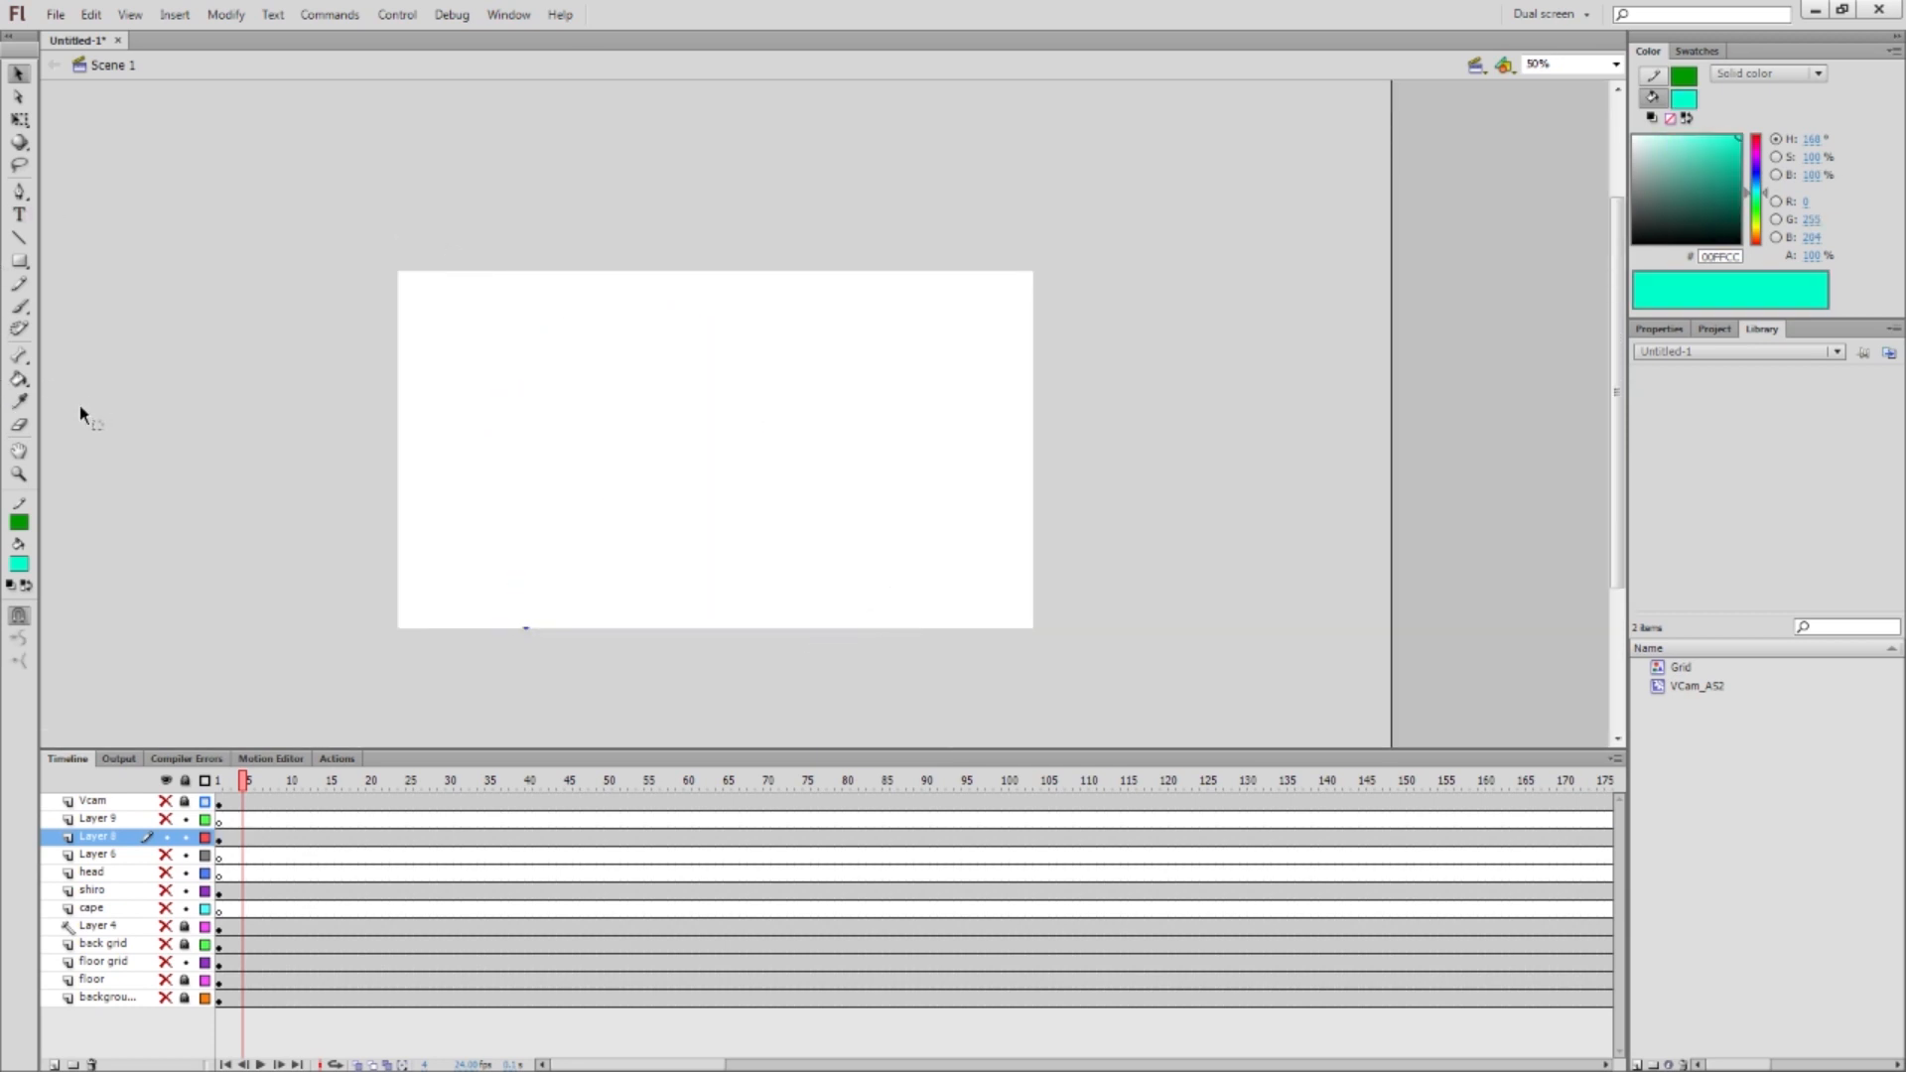
{"action": "left_click", "coordinate": [22, 404]}
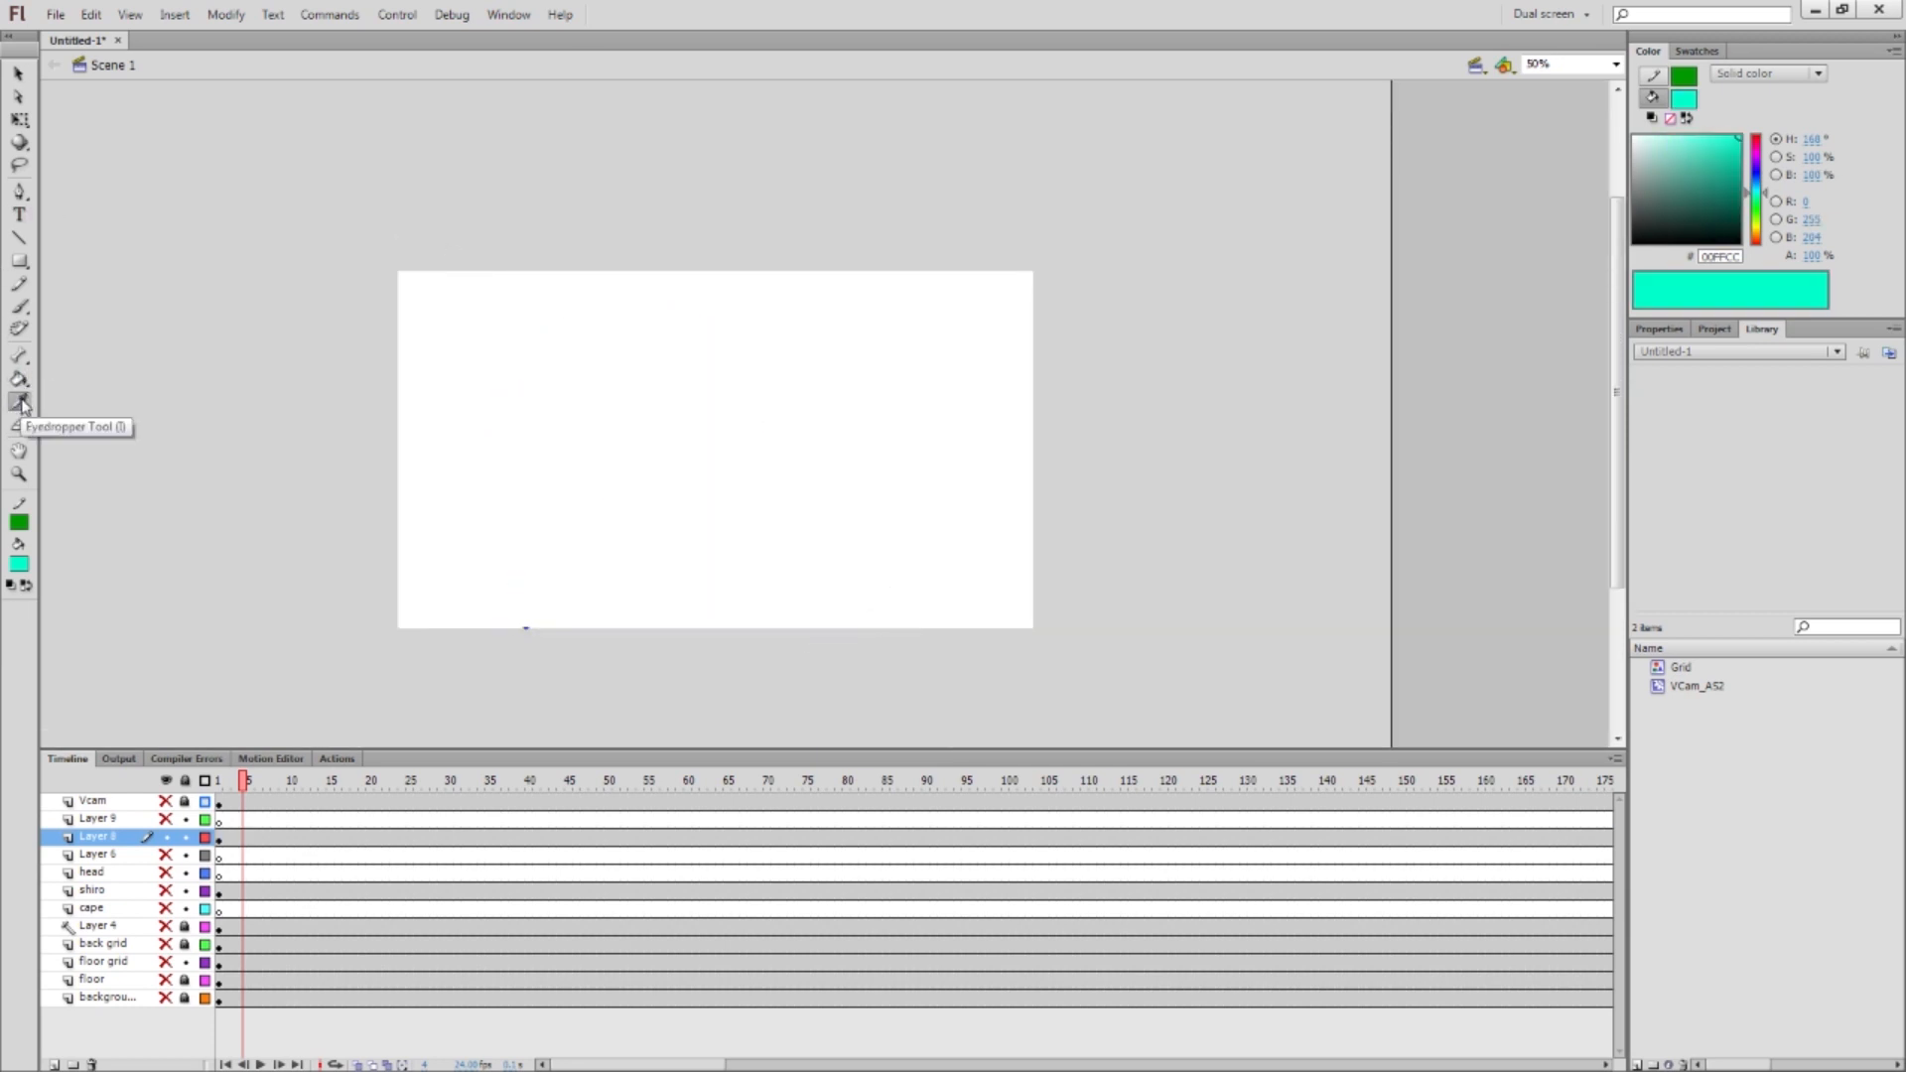
{"action": "key", "text": "i"}
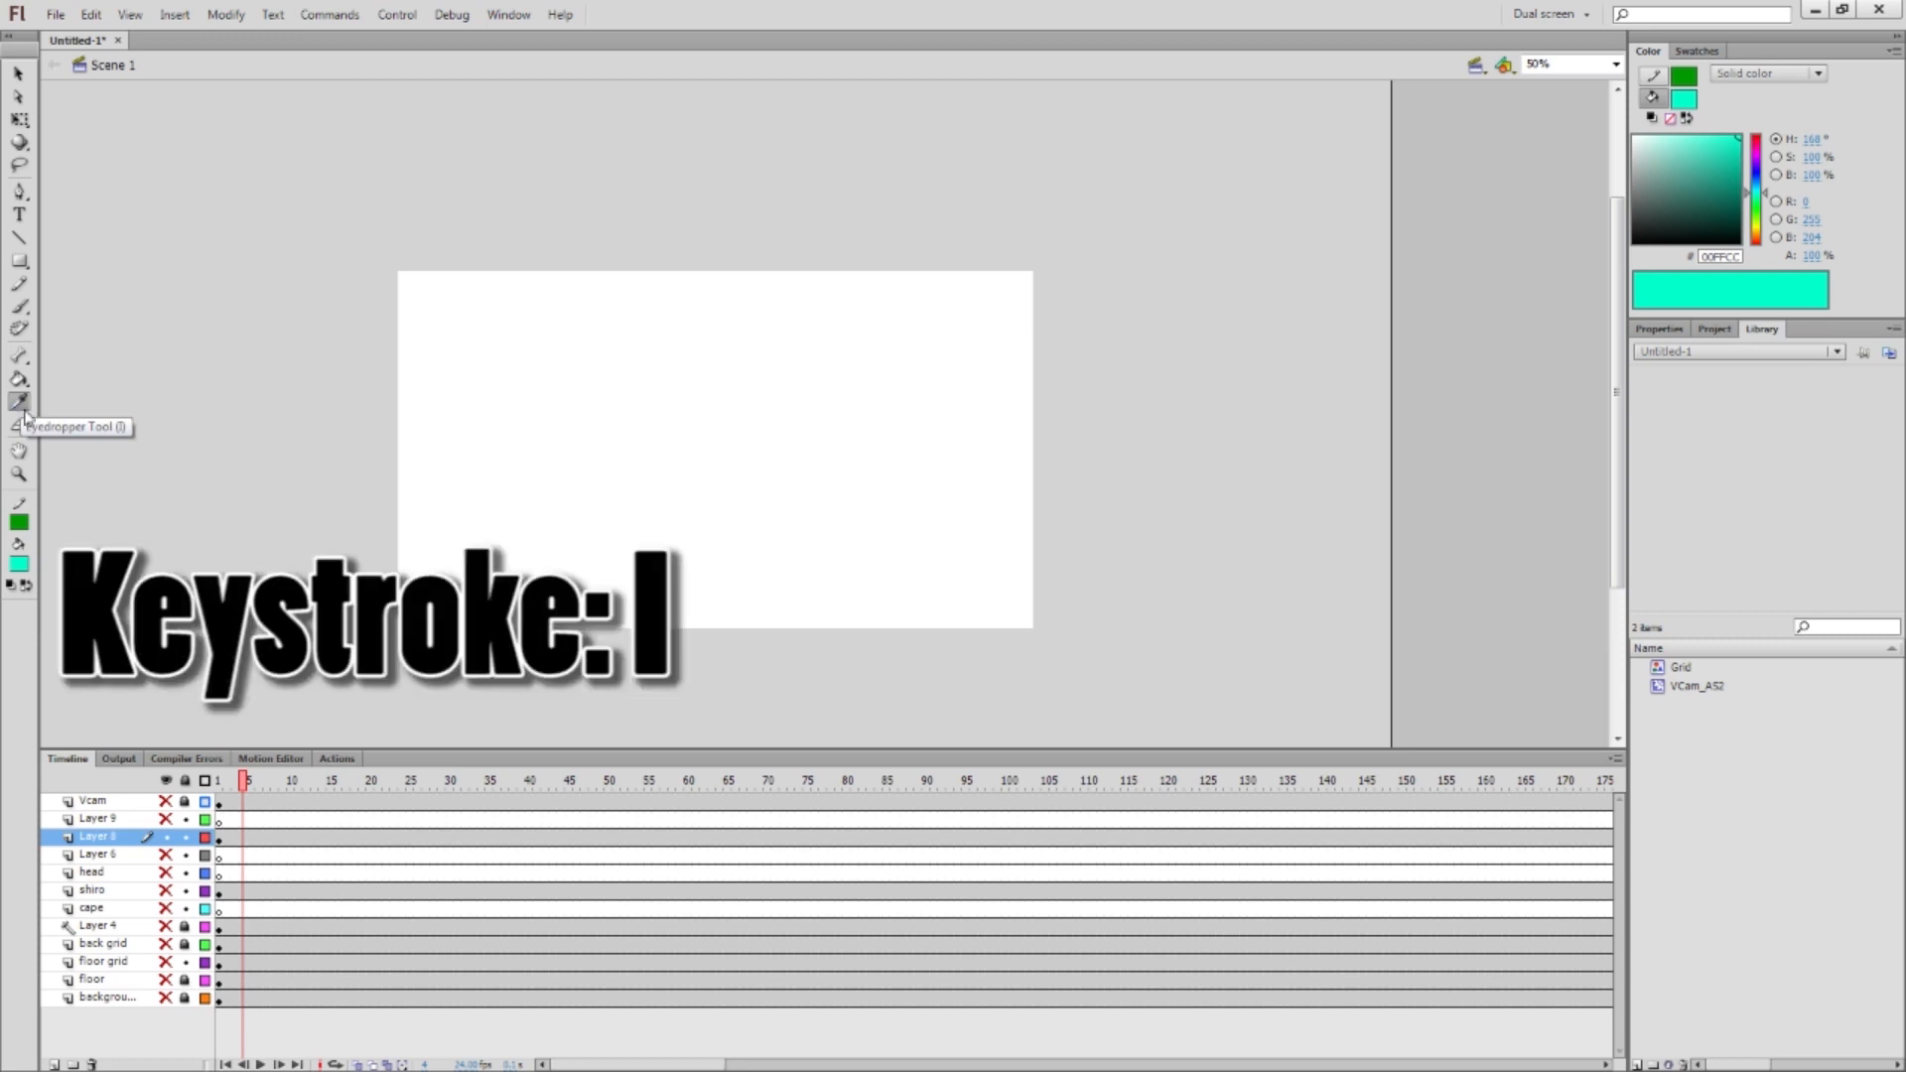
{"action": "key", "text": "b"}
{"action": "mouse_move", "coordinate": [448, 435]}
{"action": "left_mouse_down"}
{"action": "mouse_move", "coordinate": [581, 369]}
{"action": "mouse_move", "coordinate": [469, 420]}
{"action": "left_mouse_up"}
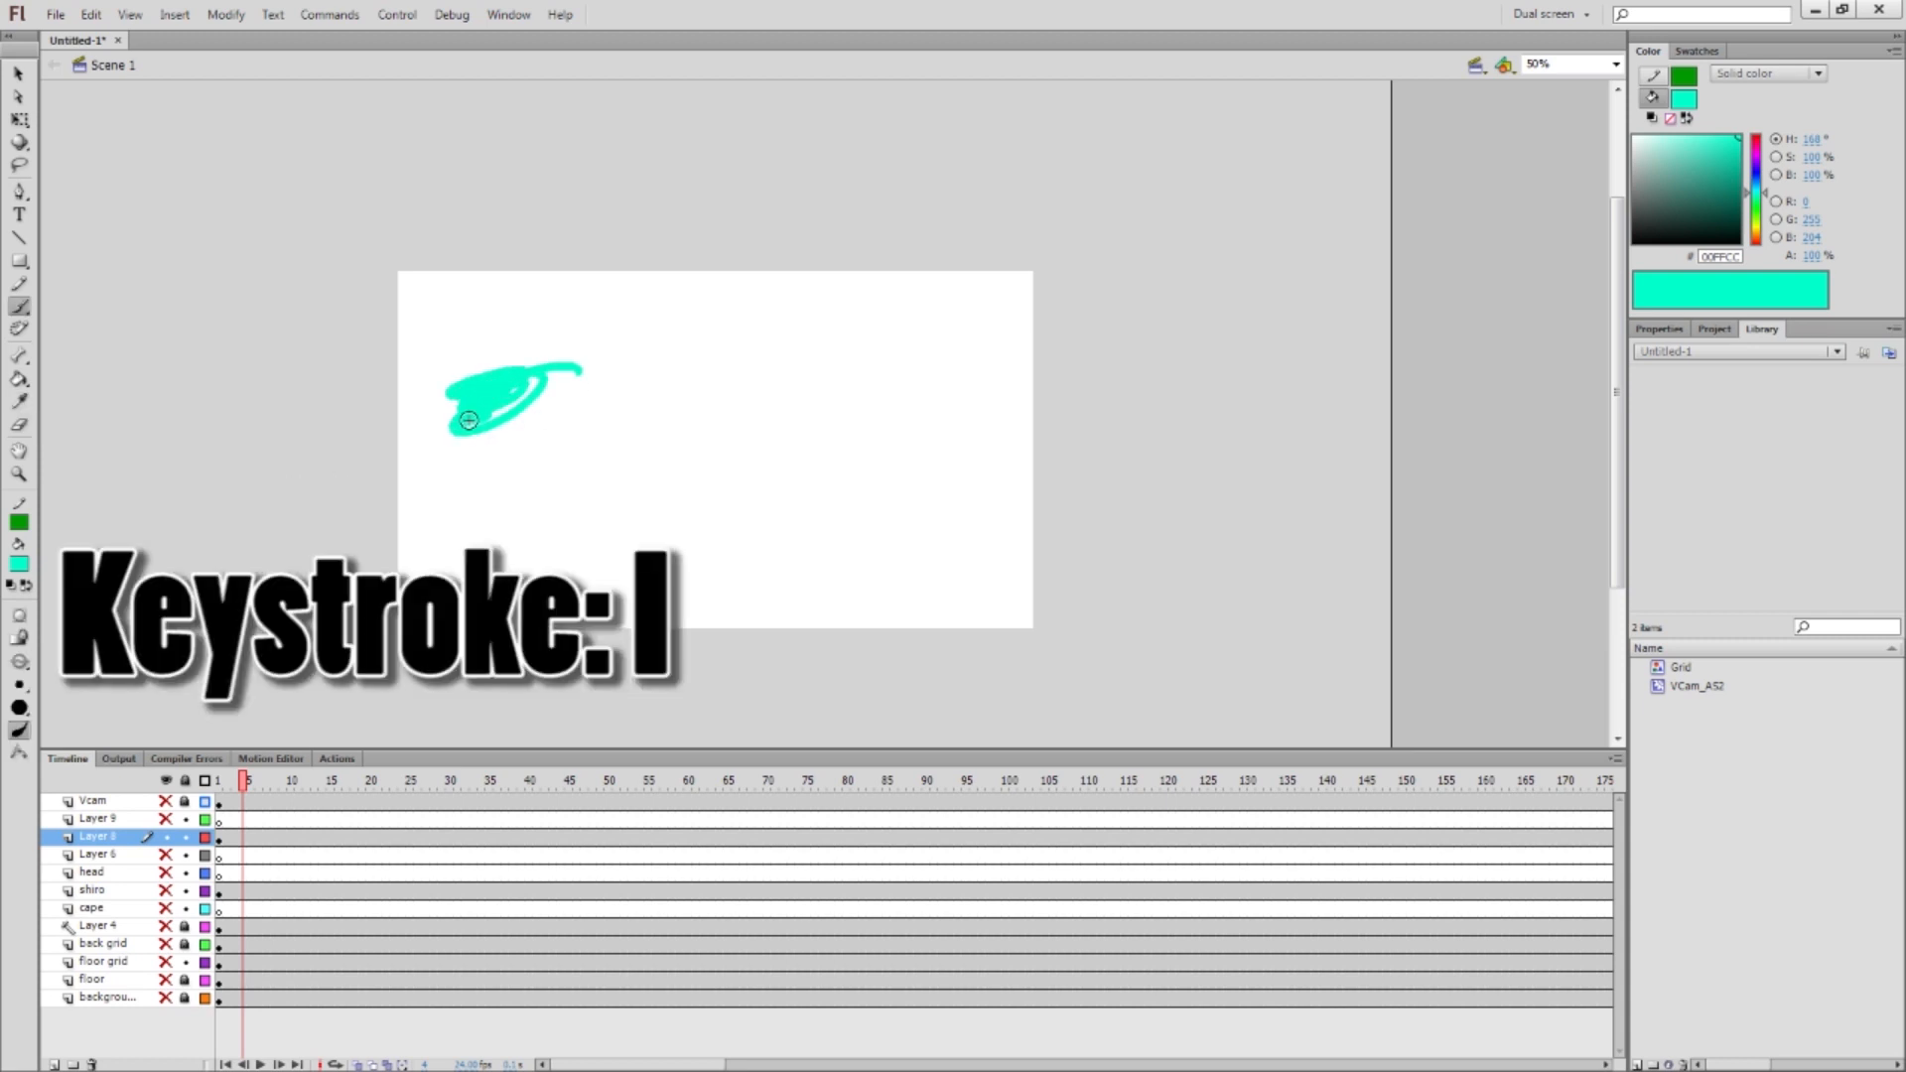
Paint a blue 0000CC stroke and a magenta CC0066 blob left of the stage
{"action": "left_click", "coordinate": [22, 561]}
{"action": "left_click", "coordinate": [66, 664]}
{"action": "left_click_drag", "start_coordinate": [266, 306], "coordinate": [258, 350]}
{"action": "left_click", "coordinate": [22, 567]}
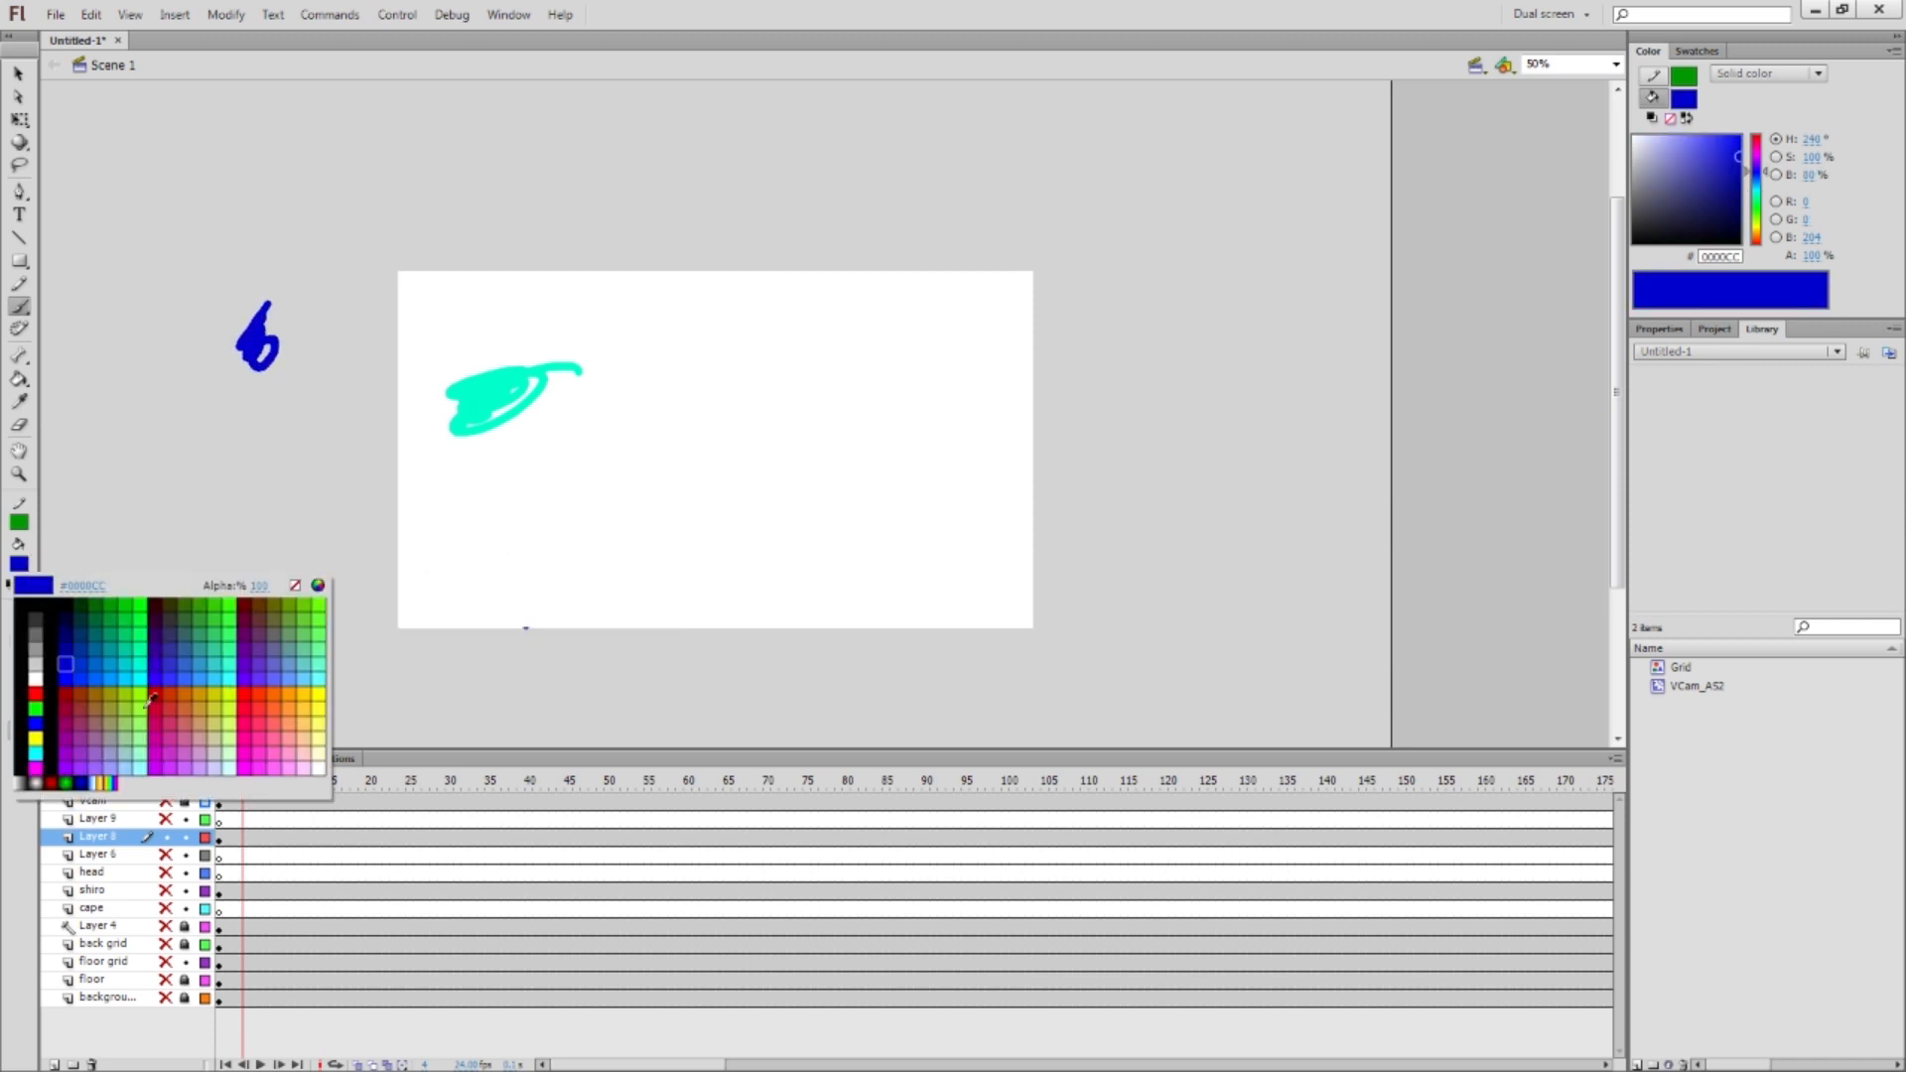
{"action": "left_click", "coordinate": [161, 708]}
{"action": "left_click_drag", "start_coordinate": [288, 463], "coordinate": [286, 511]}
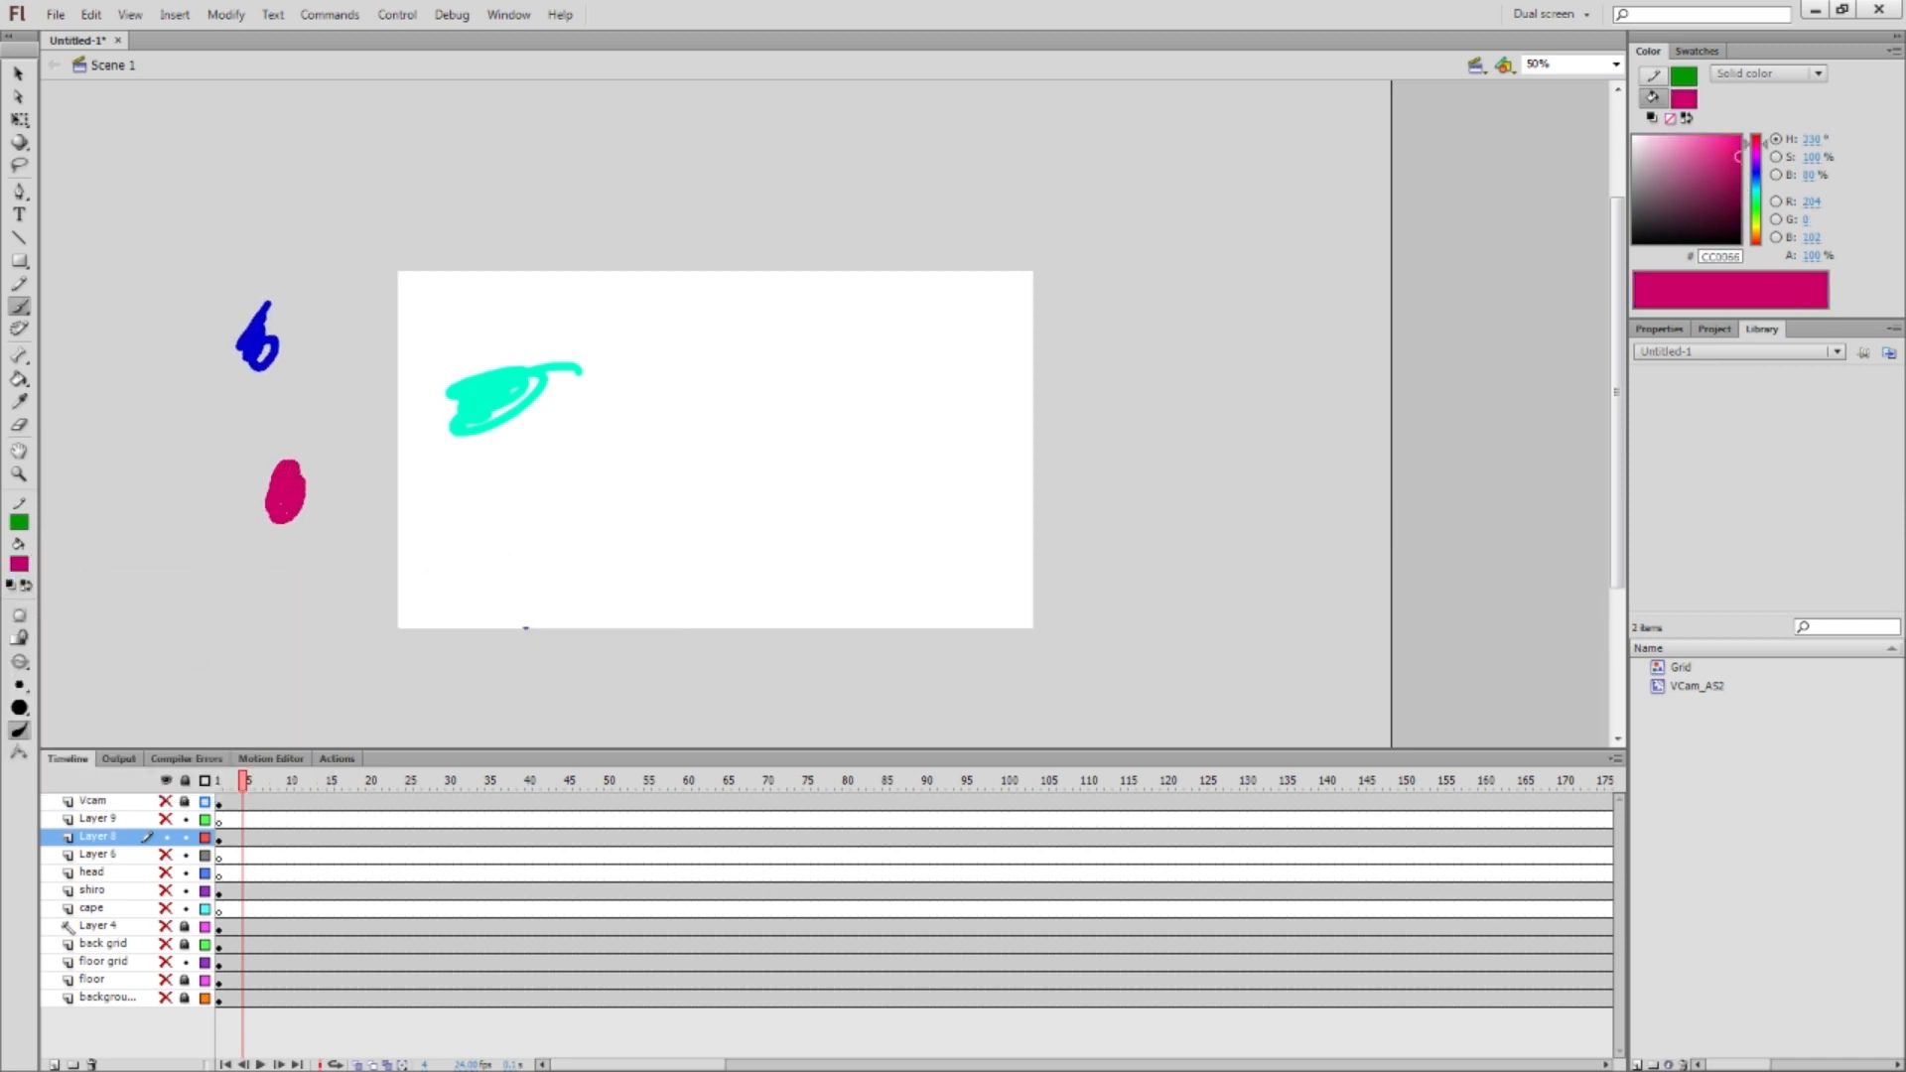
Zoom in closely and pan the view onto the cyan stroke
{"action": "key", "text": "v"}
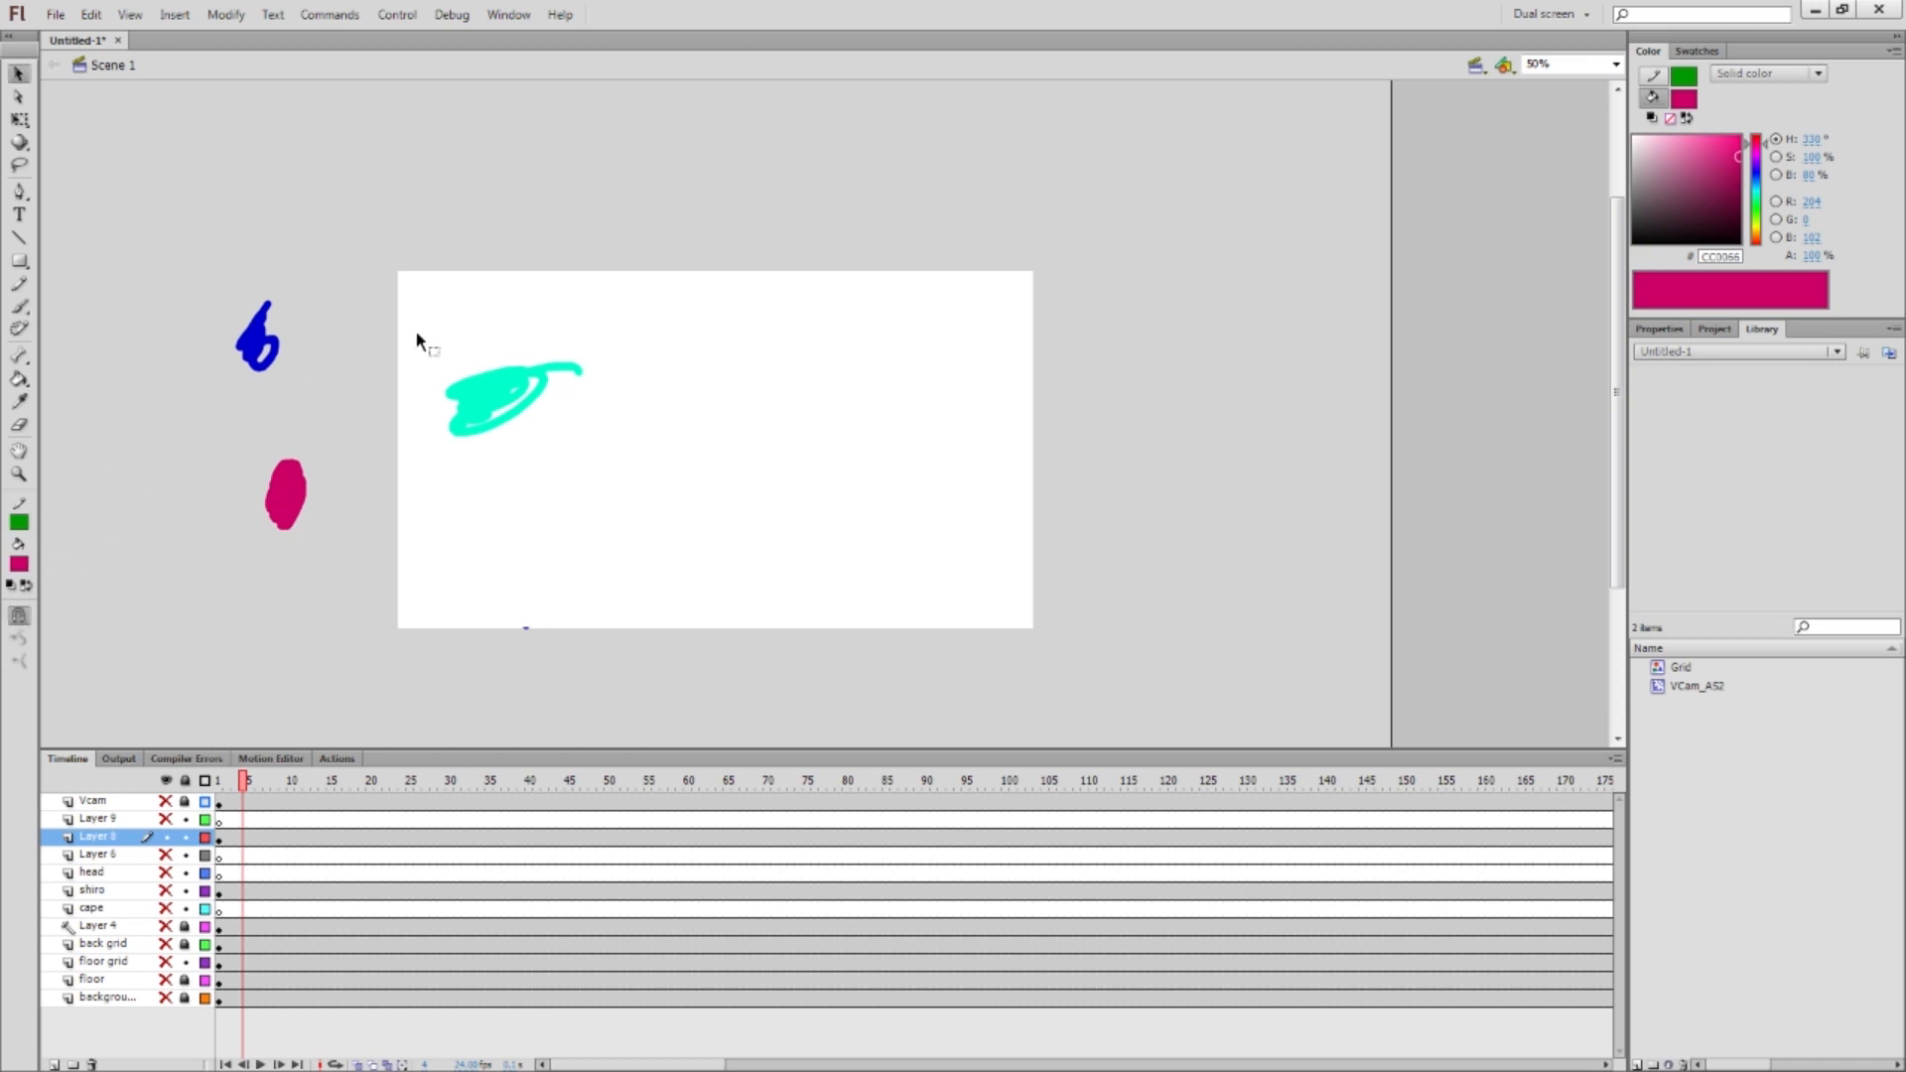
{"action": "key", "text": "ctrl+equal"}
{"action": "key", "text": "ctrl+equal"}
{"action": "key", "text": "ctrl+equal"}
{"action": "key", "text": "space"}
{"action": "left_click_drag", "start_coordinate": [161, 341], "coordinate": [883, 553]}
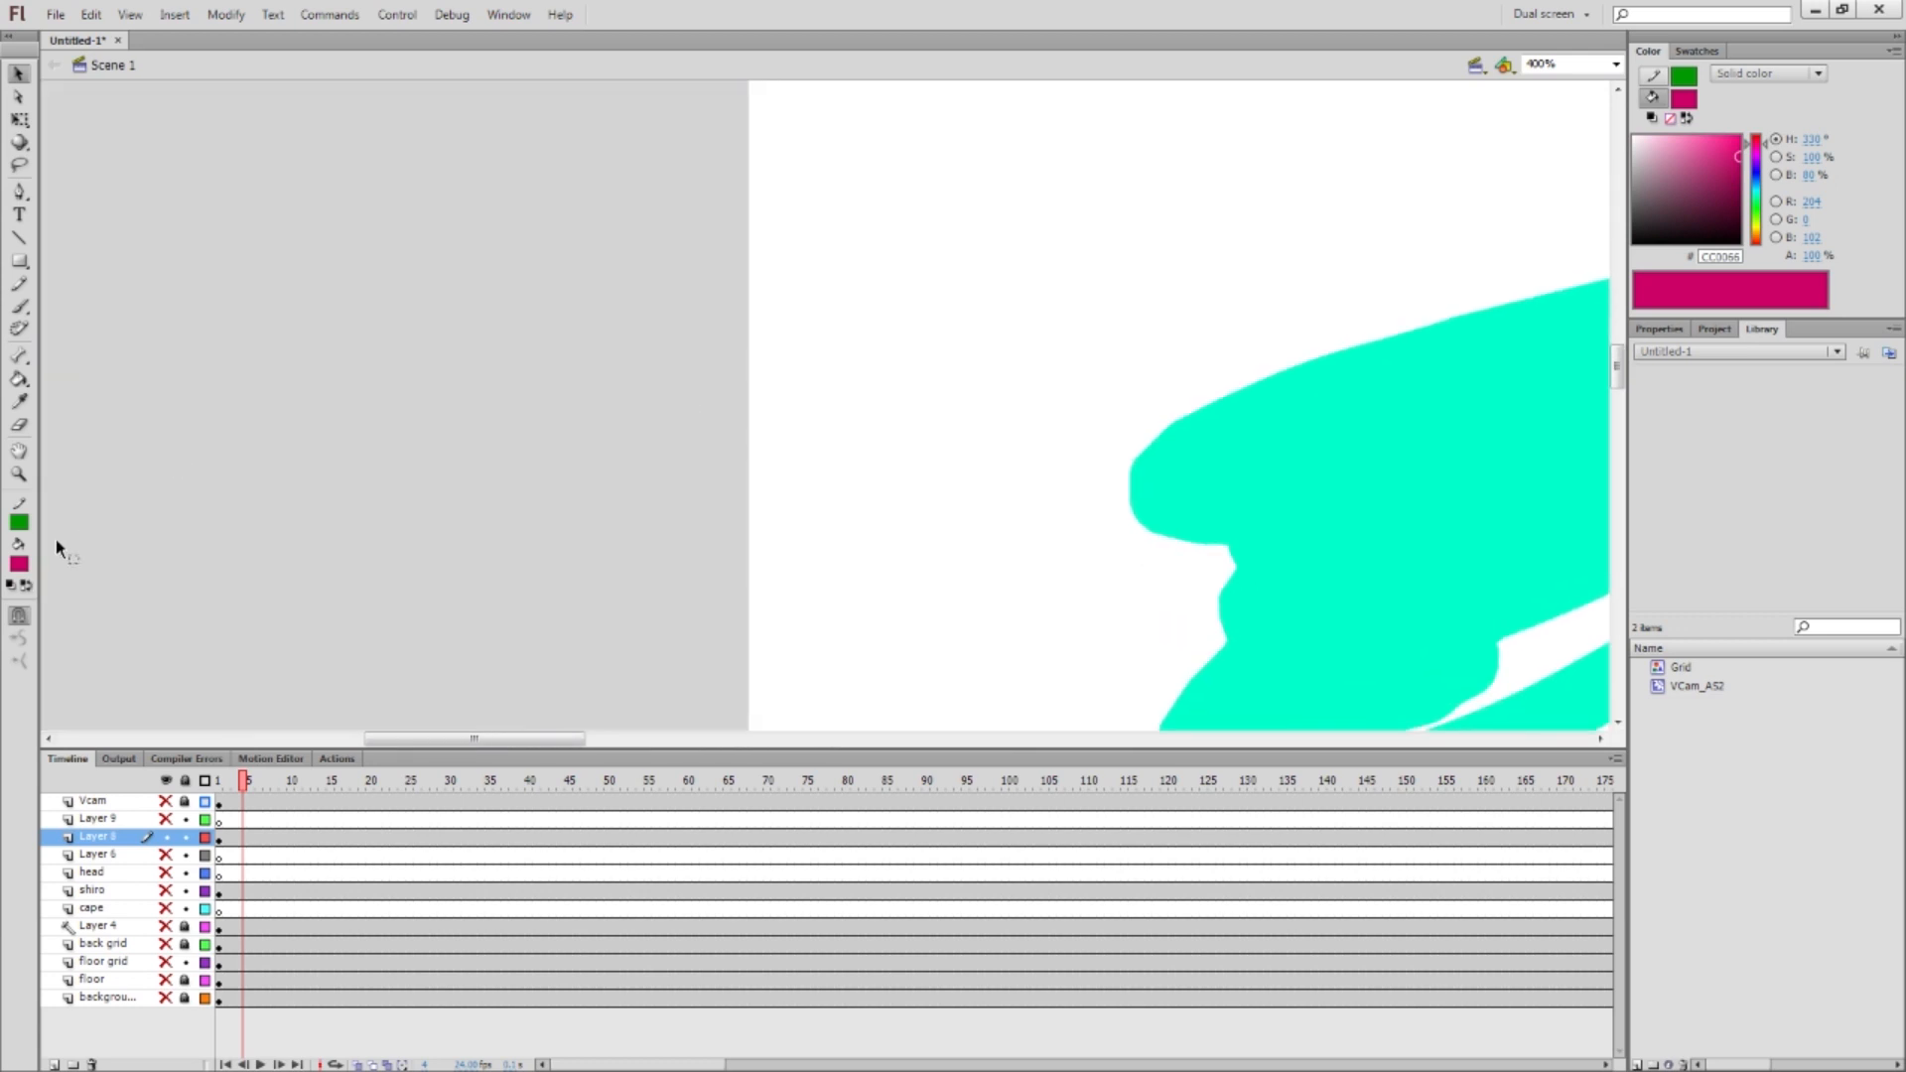
In black, brush two round eyes with a pupil, a triangular nose and an eyebrow stroke
{"action": "left_click", "coordinate": [17, 565]}
{"action": "left_click", "coordinate": [21, 606]}
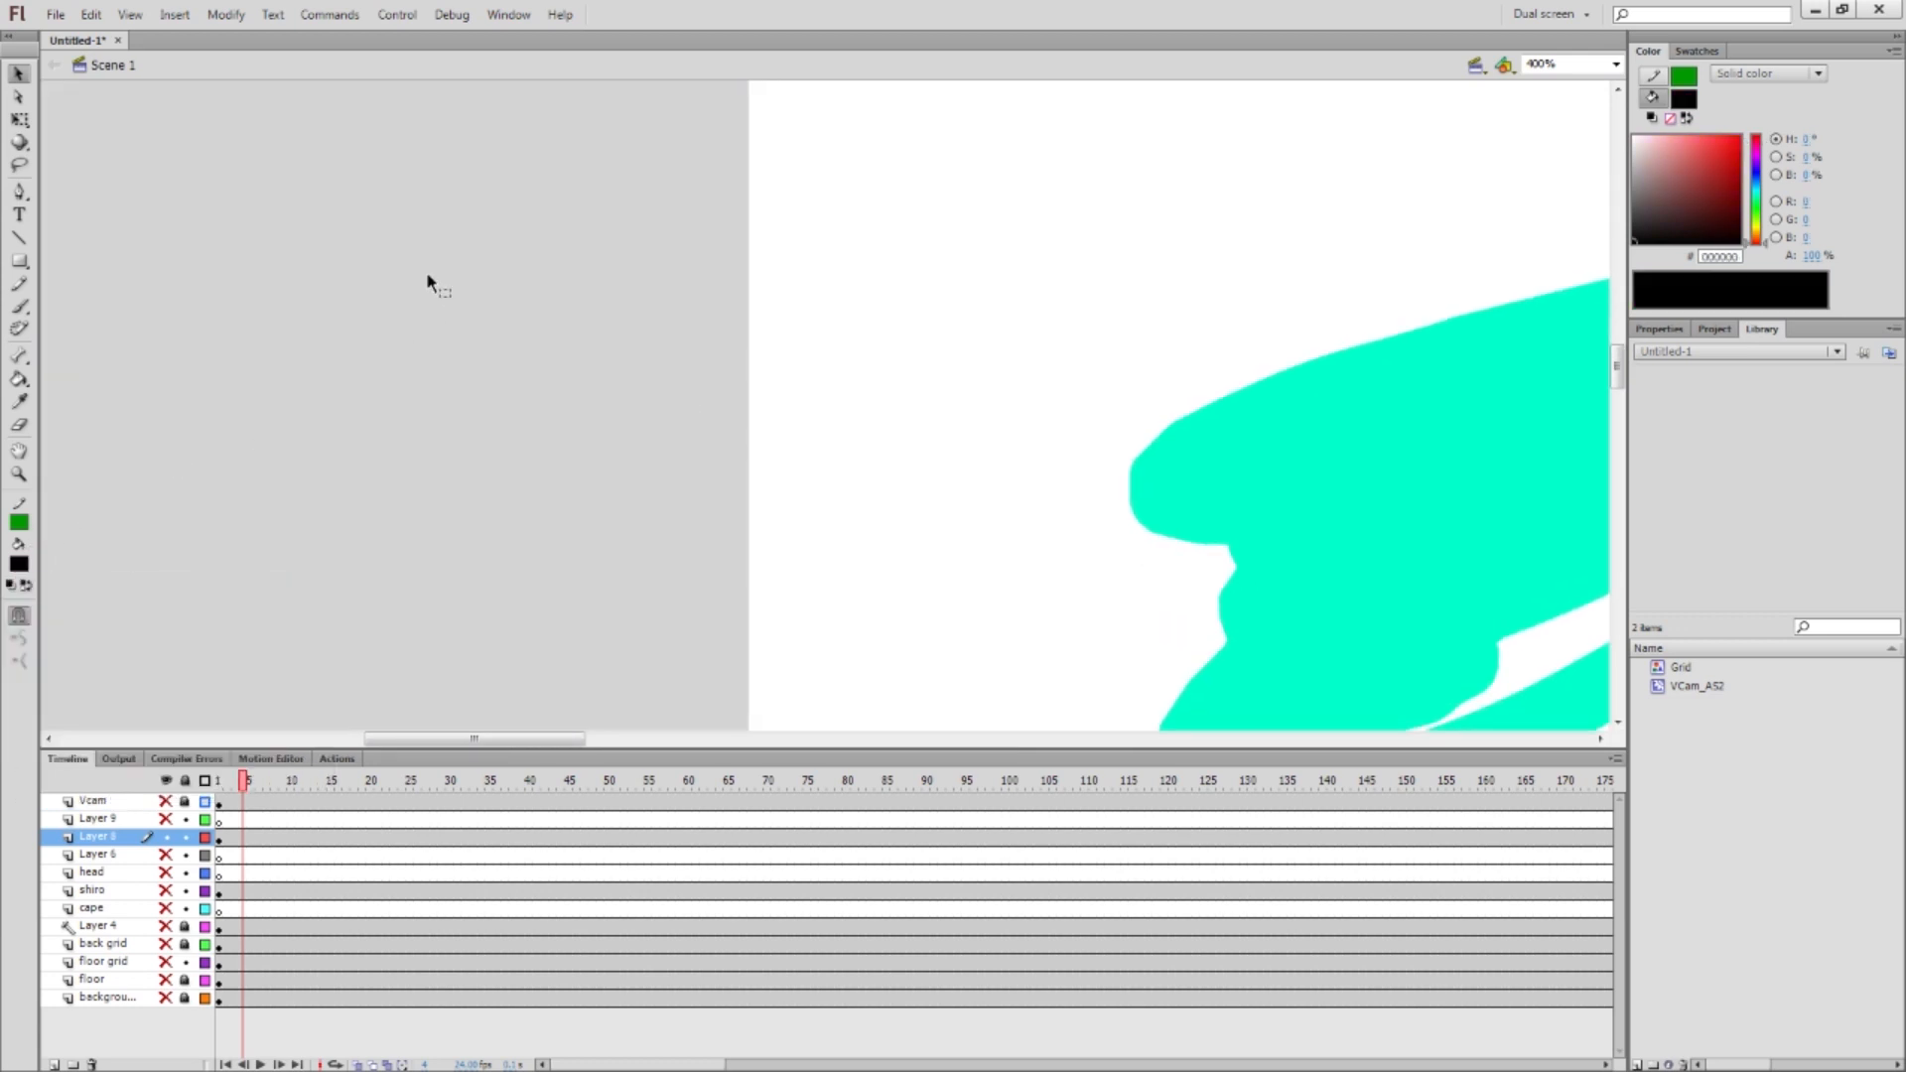
{"action": "key", "text": "b"}
{"action": "mouse_move", "coordinate": [402, 243]}
{"action": "left_mouse_down"}
{"action": "mouse_move", "coordinate": [492, 320]}
{"action": "mouse_move", "coordinate": [511, 238]}
{"action": "left_mouse_up"}
{"action": "left_click", "coordinate": [499, 282]}
{"action": "mouse_move", "coordinate": [437, 327]}
{"action": "left_mouse_down"}
{"action": "mouse_move", "coordinate": [381, 381]}
{"action": "mouse_move", "coordinate": [370, 443]}
{"action": "mouse_move", "coordinate": [457, 417]}
{"action": "mouse_move", "coordinate": [443, 336]}
{"action": "left_mouse_up"}
{"action": "key", "text": "ctrl+minus"}
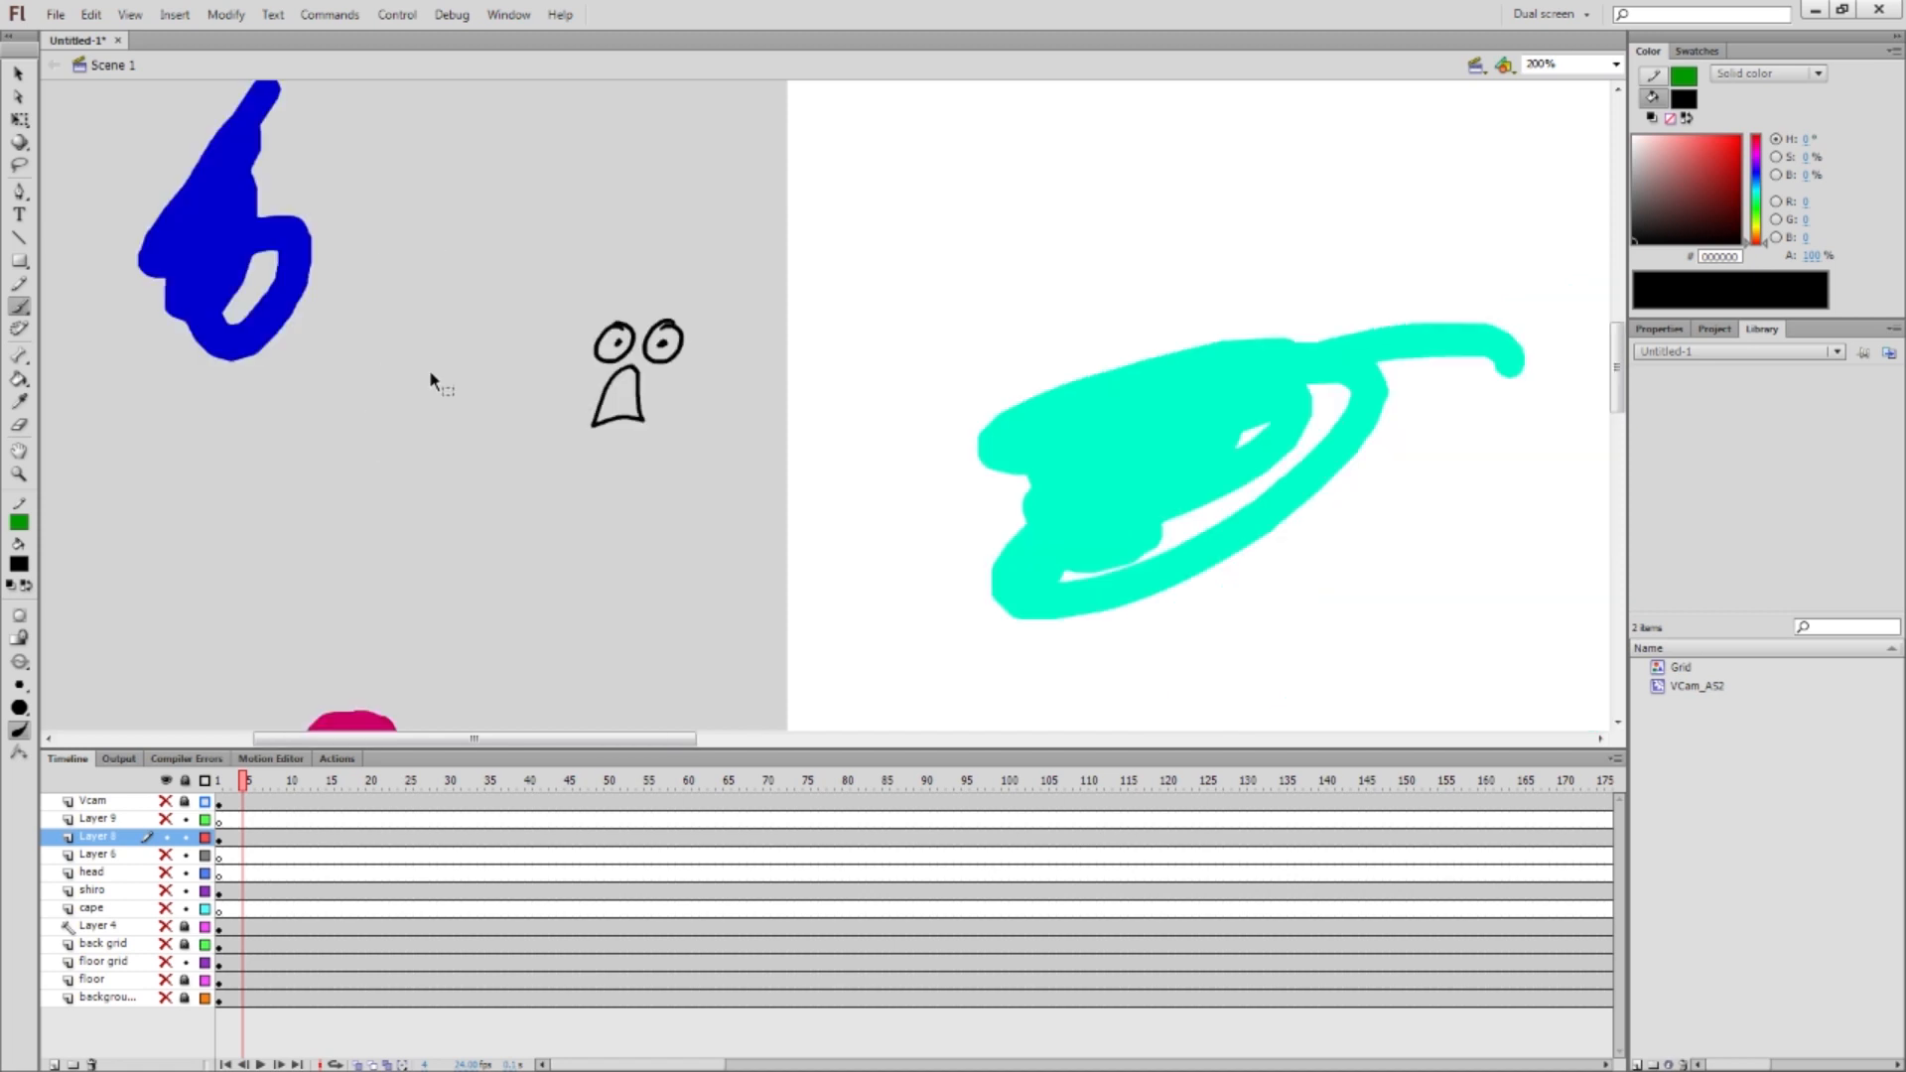
{"action": "mouse_move", "coordinate": [600, 311]}
{"action": "left_mouse_down"}
{"action": "mouse_move", "coordinate": [625, 269]}
{"action": "mouse_move", "coordinate": [599, 312]}
{"action": "left_mouse_up"}
Fill both eyes with the sampled blue and the nose with the sampled cyan
{"action": "left_click", "coordinate": [19, 403]}
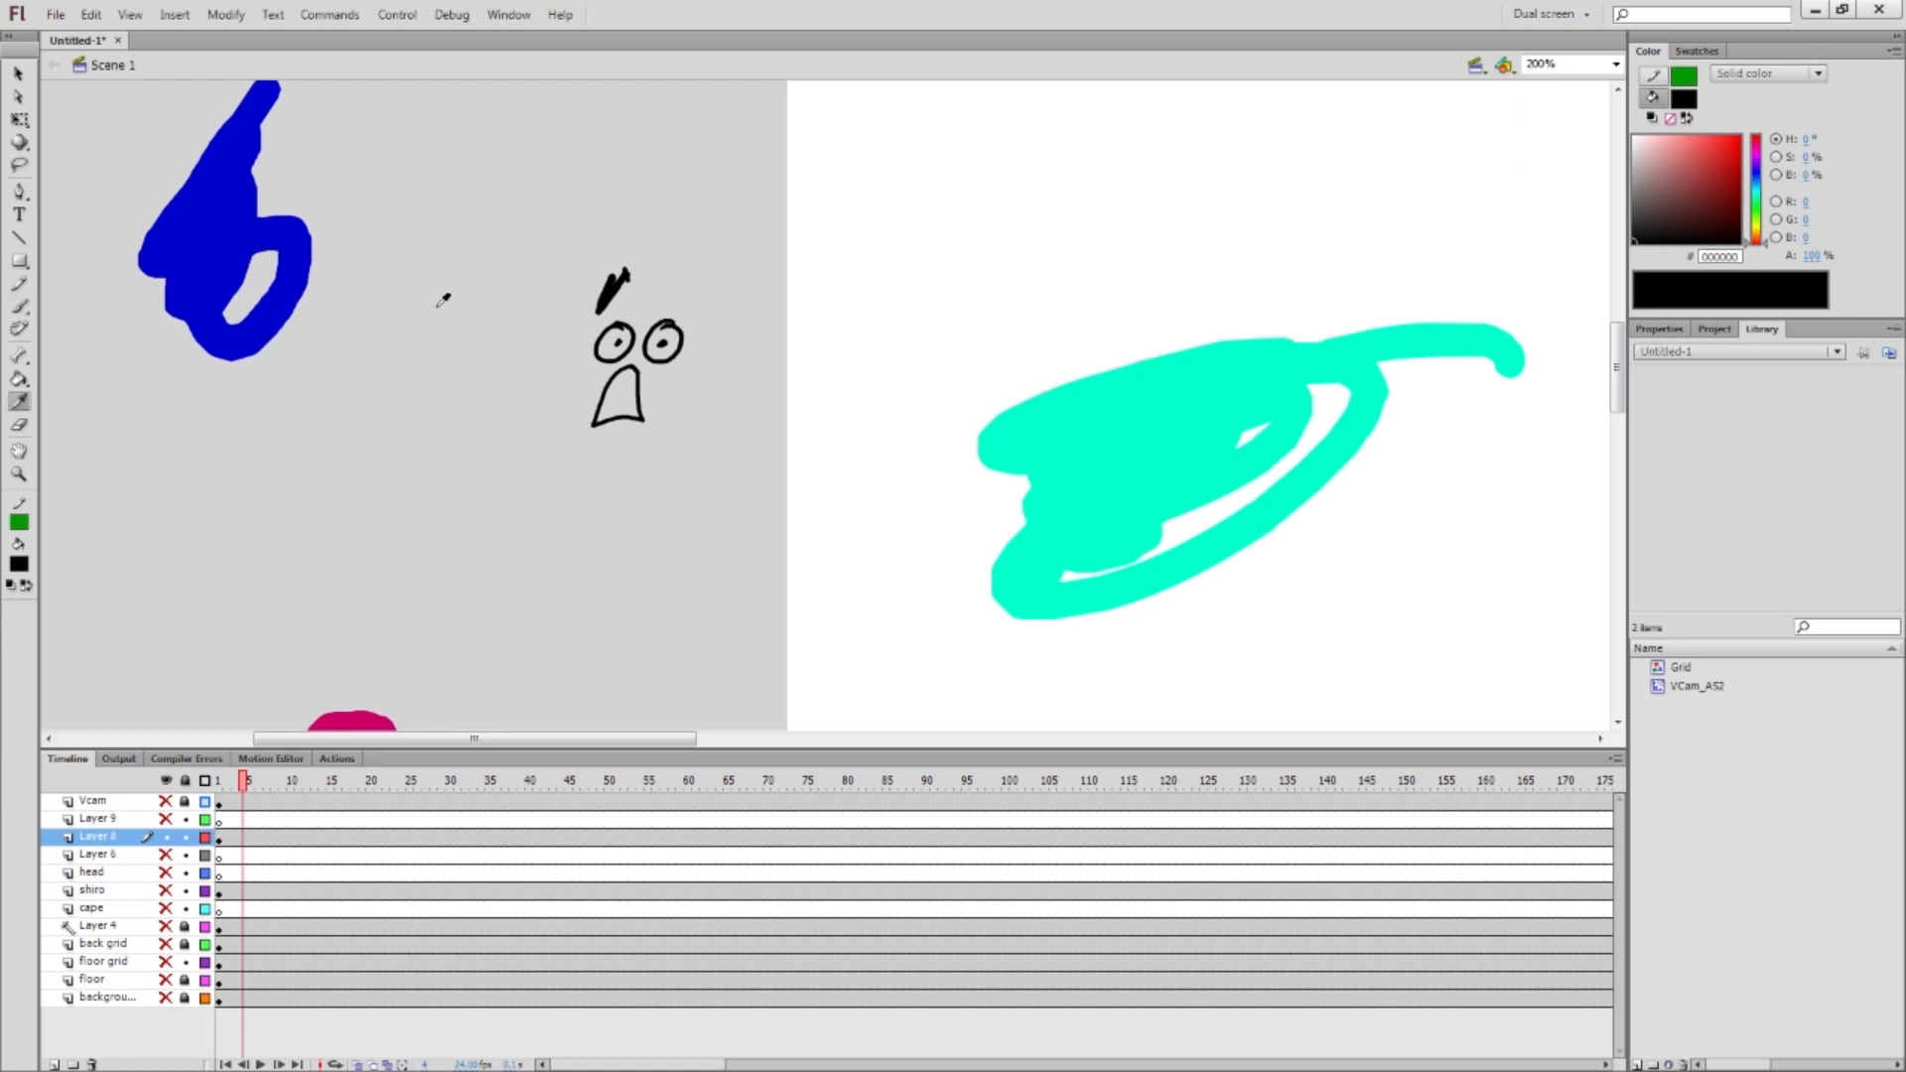
{"action": "left_click", "coordinate": [211, 249]}
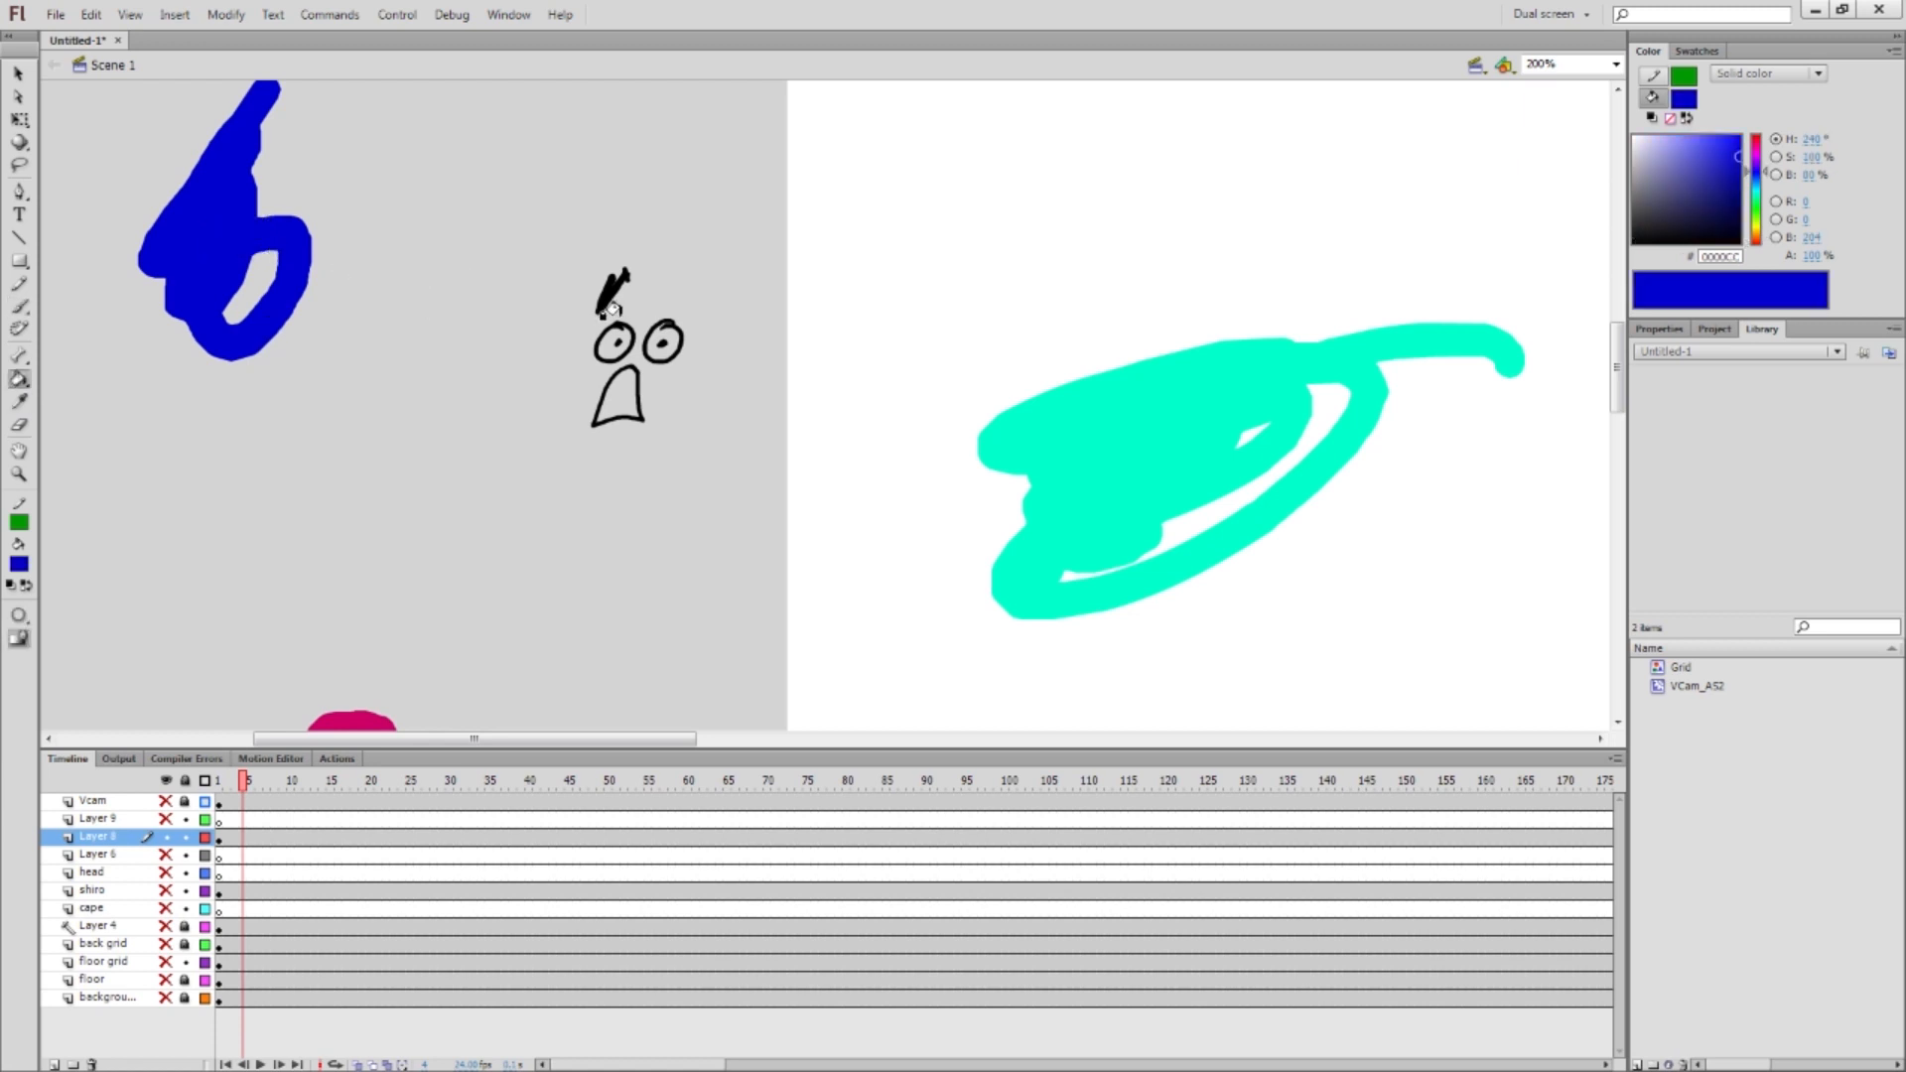
{"action": "left_click", "coordinate": [651, 349]}
{"action": "left_click", "coordinate": [601, 335]}
{"action": "key", "text": "i"}
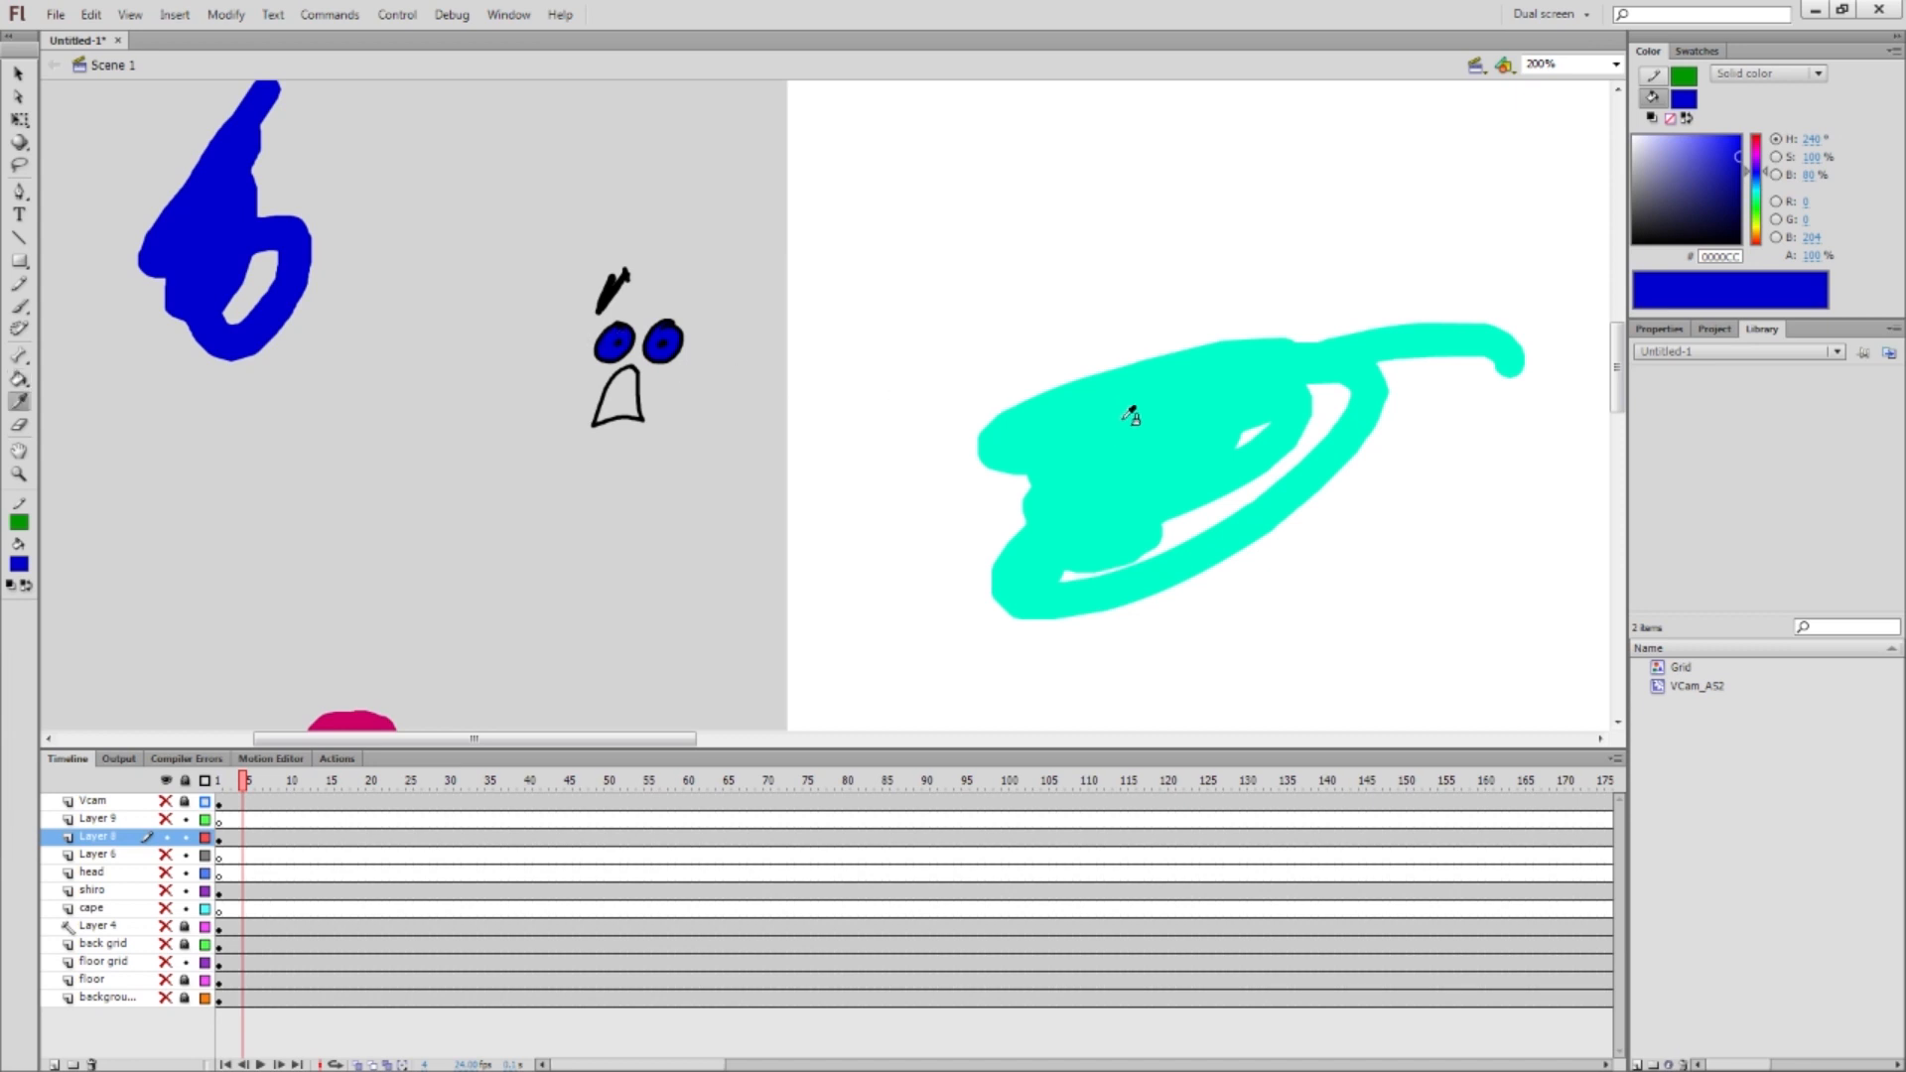
{"action": "left_click", "coordinate": [1126, 413]}
{"action": "left_click", "coordinate": [623, 383]}
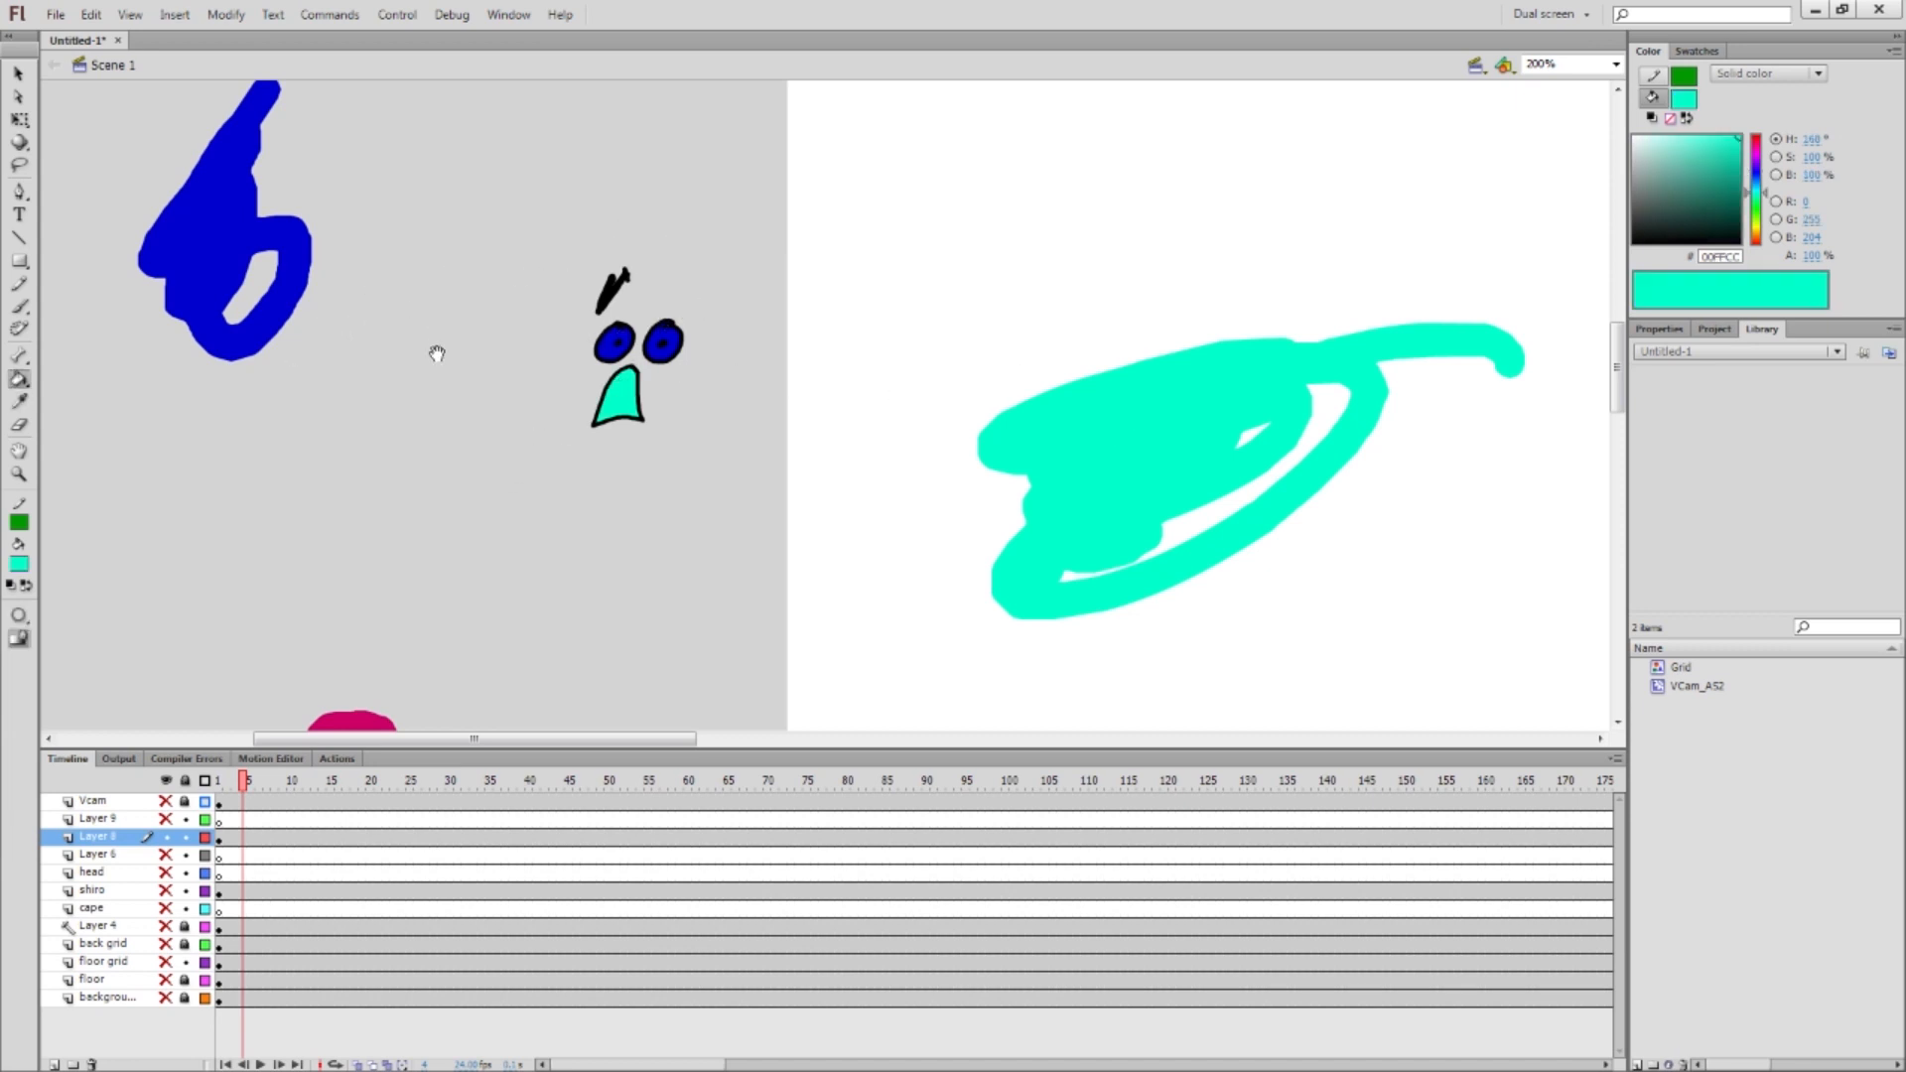
Reframe the drawings and sample the magenta blob, blue shape and cyan nose colours in turn
{"action": "scroll", "coordinate": [446, 278], "scroll_direction": "down", "scroll_amount": 3}
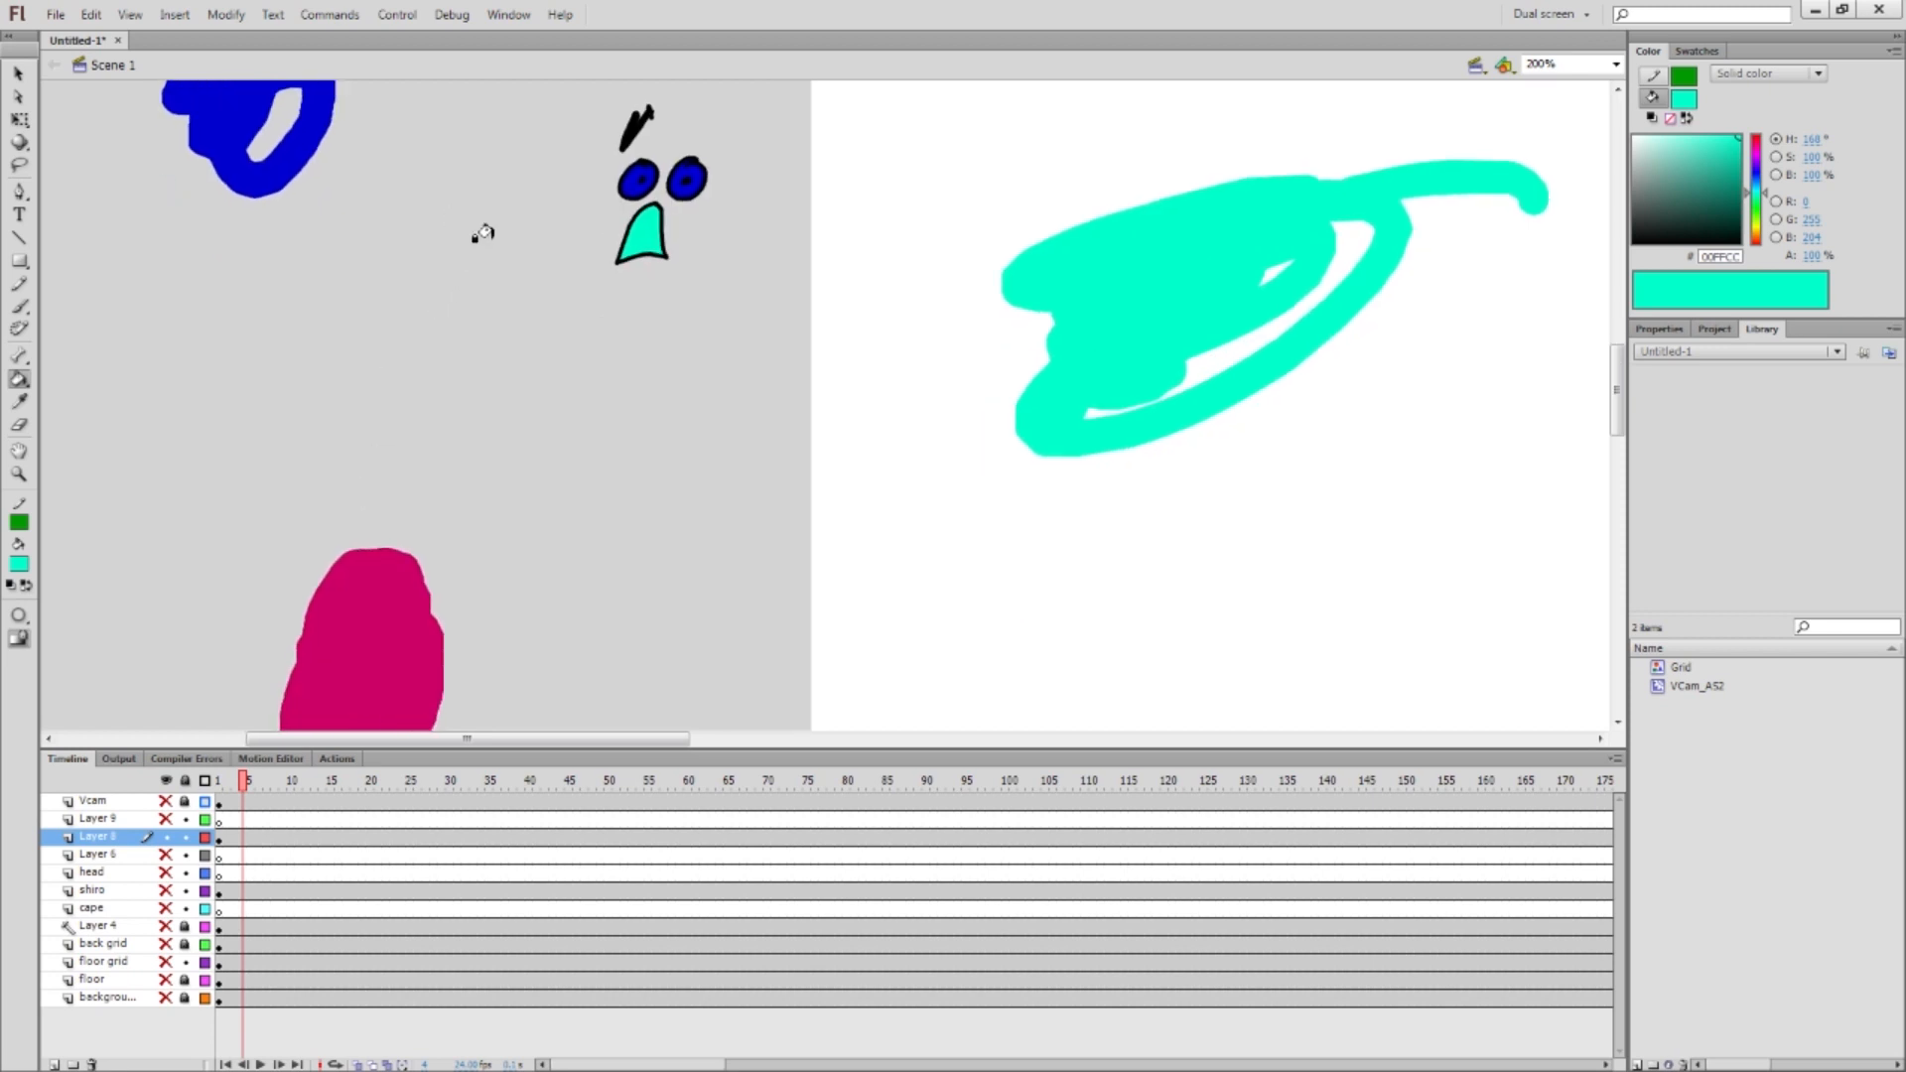
{"action": "left_click_drag", "start_coordinate": [557, 240], "coordinate": [533, 275]}
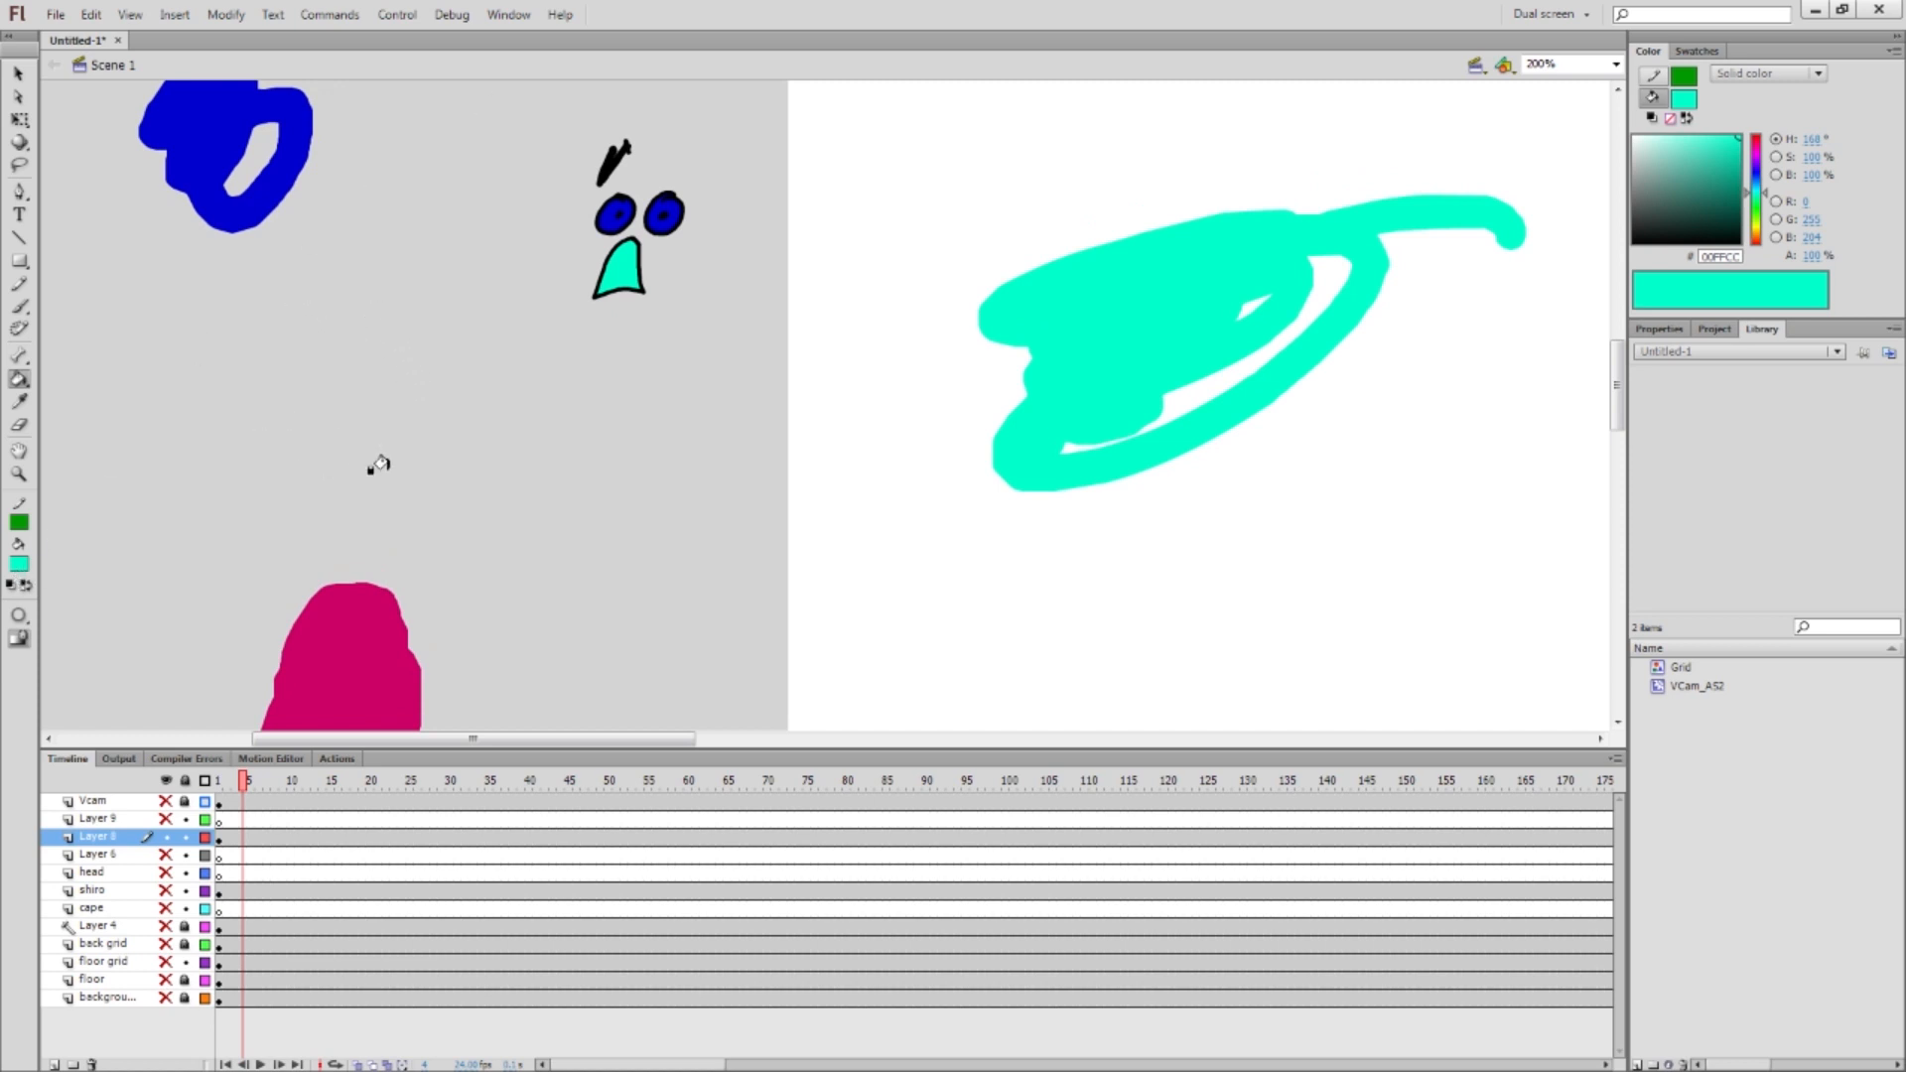
{"action": "key", "text": "i"}
{"action": "left_click", "coordinate": [370, 608]}
{"action": "key", "text": "i"}
{"action": "left_click", "coordinate": [220, 136]}
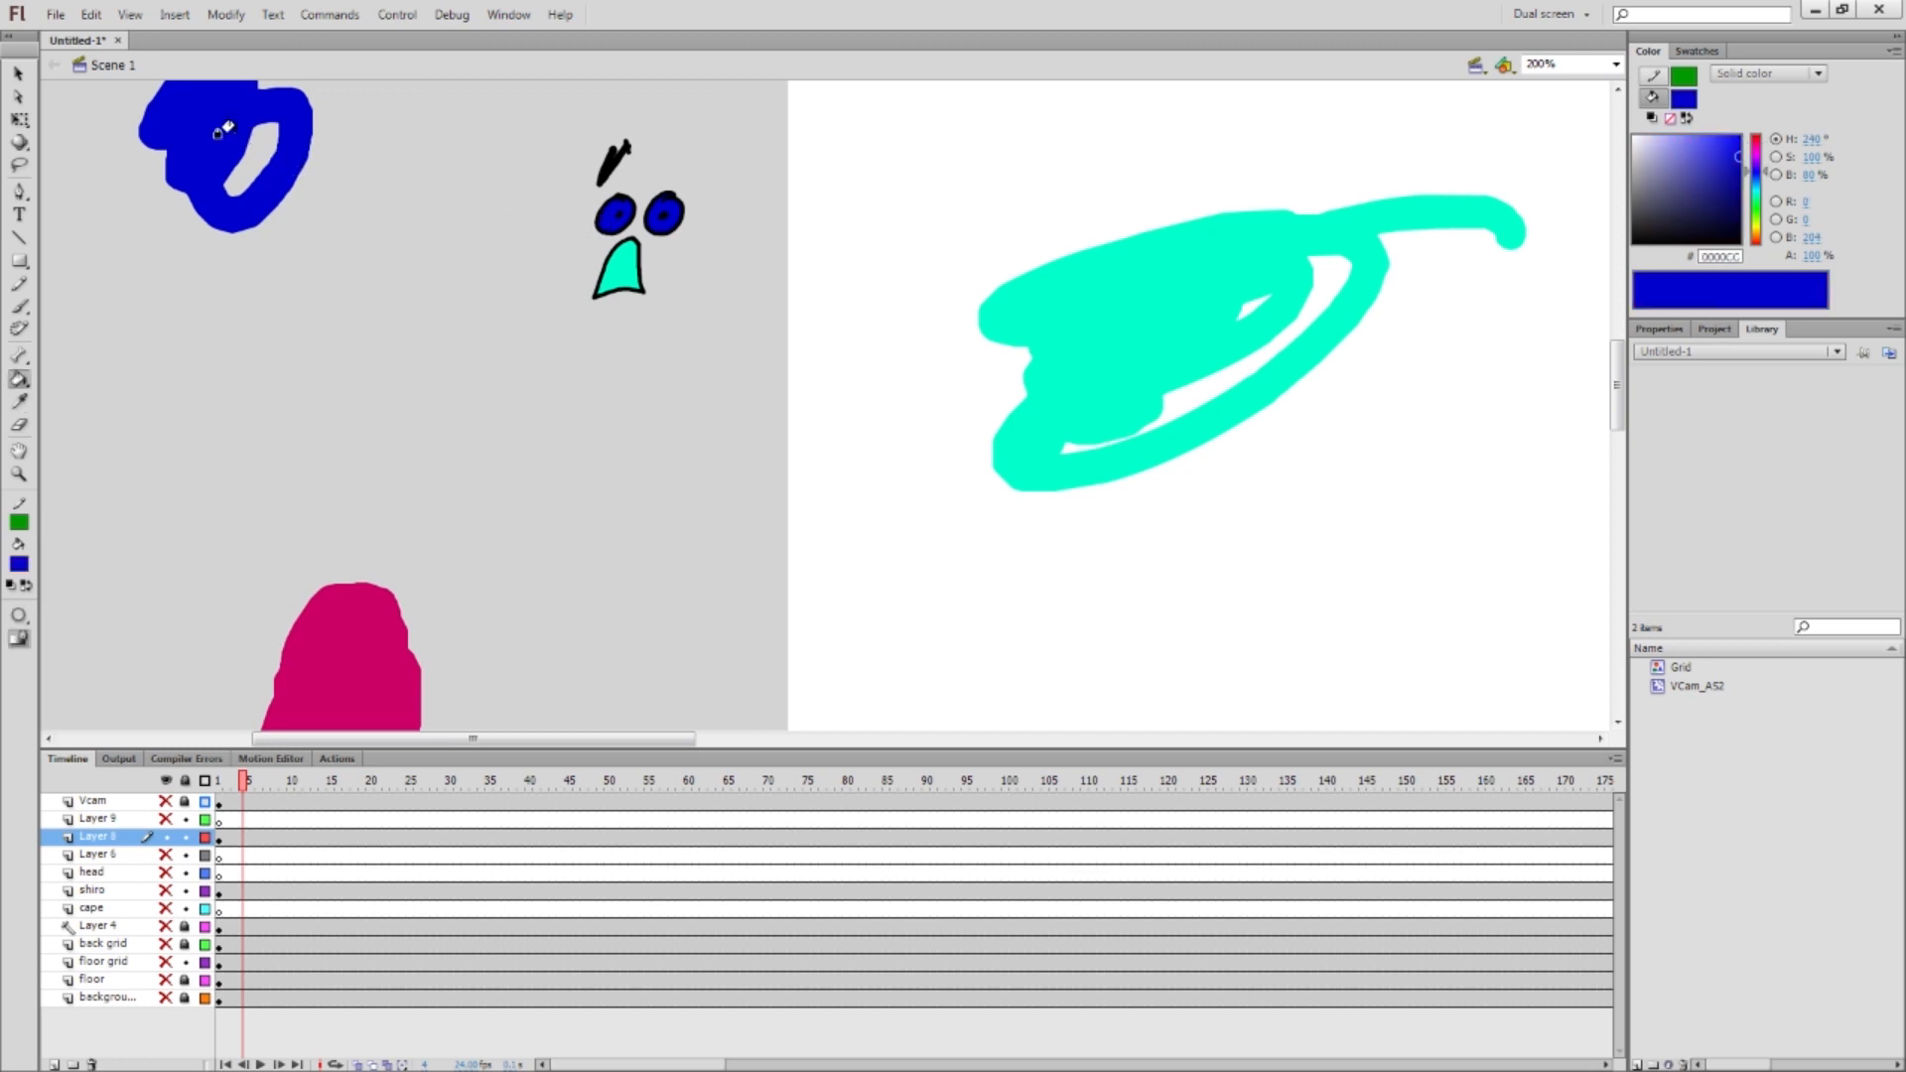
{"action": "key", "text": "i"}
{"action": "left_click", "coordinate": [633, 268]}
{"action": "key", "text": "i"}
{"action": "left_click", "coordinate": [1081, 312]}
Sample the black eyebrow, grey pasteboard and white stage colours
{"action": "key", "text": "i"}
{"action": "left_click", "coordinate": [601, 177]}
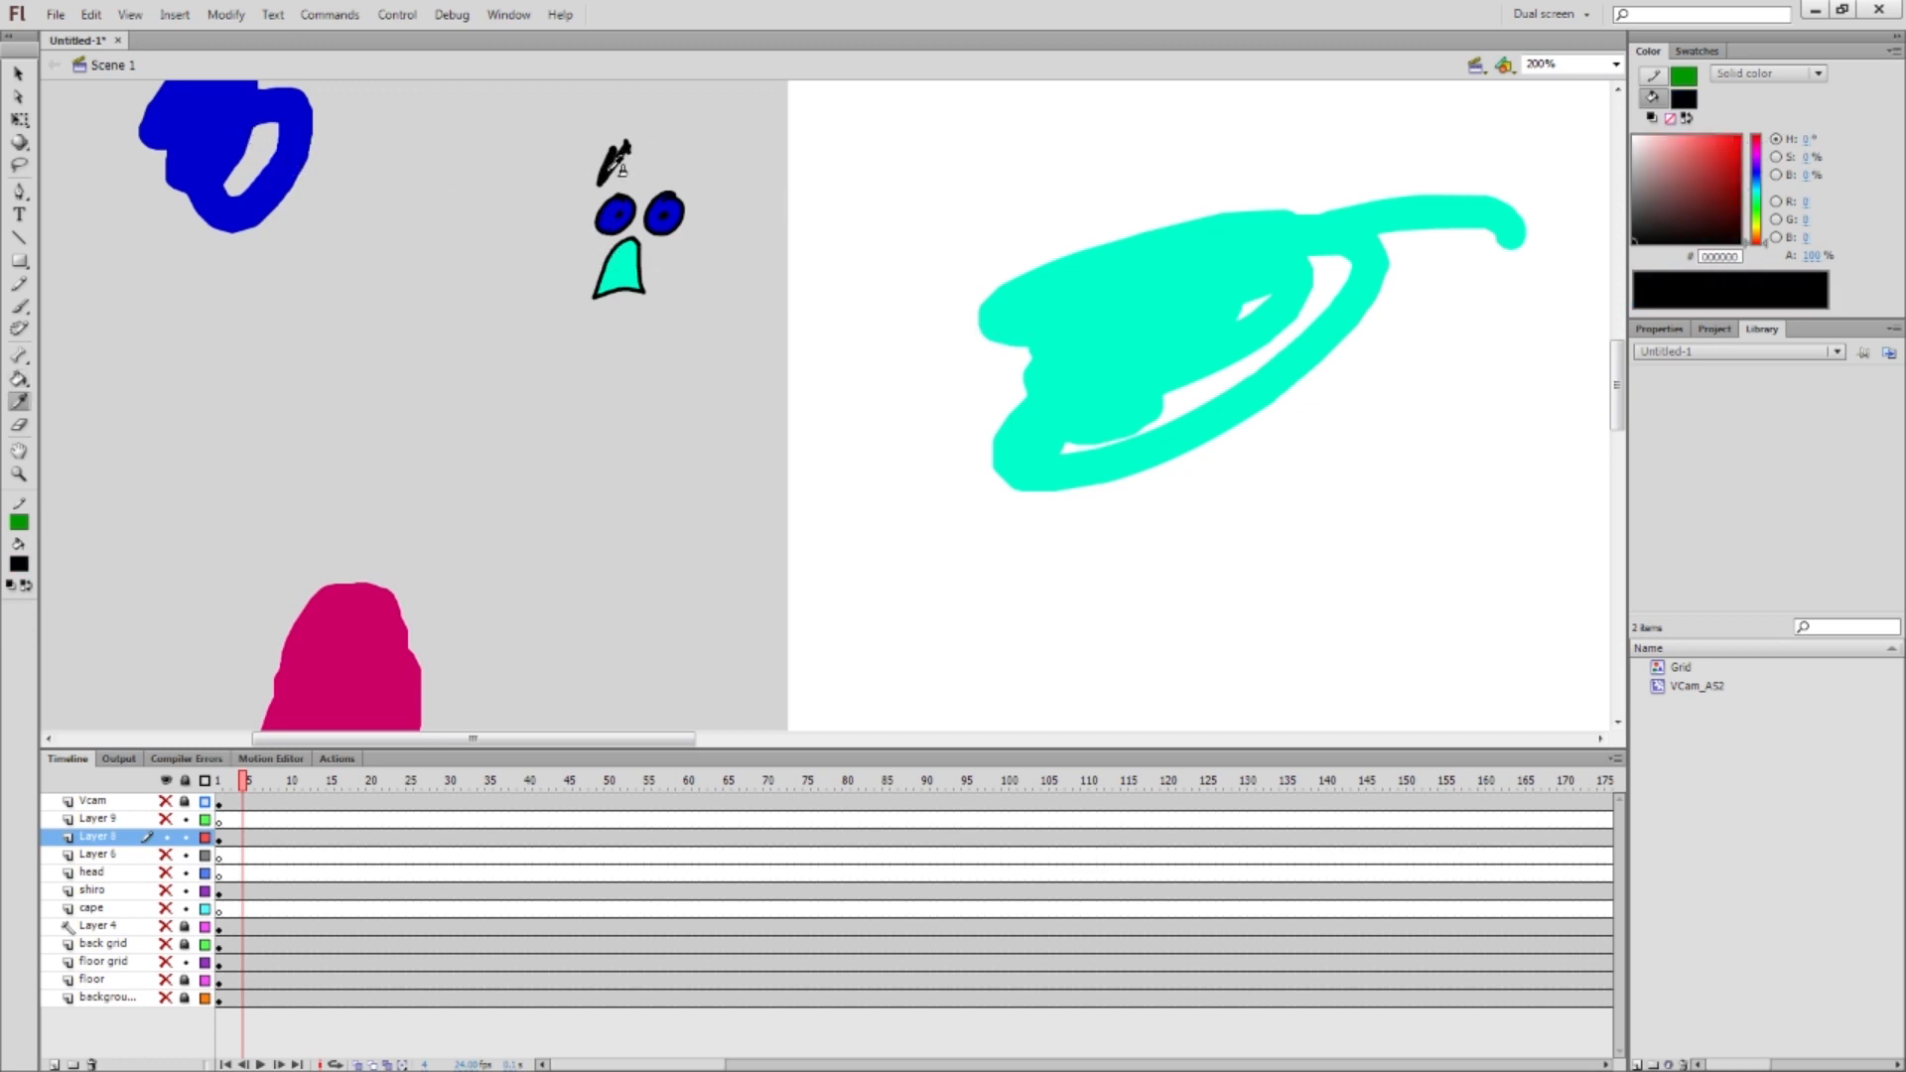
{"action": "left_click", "coordinate": [734, 206]}
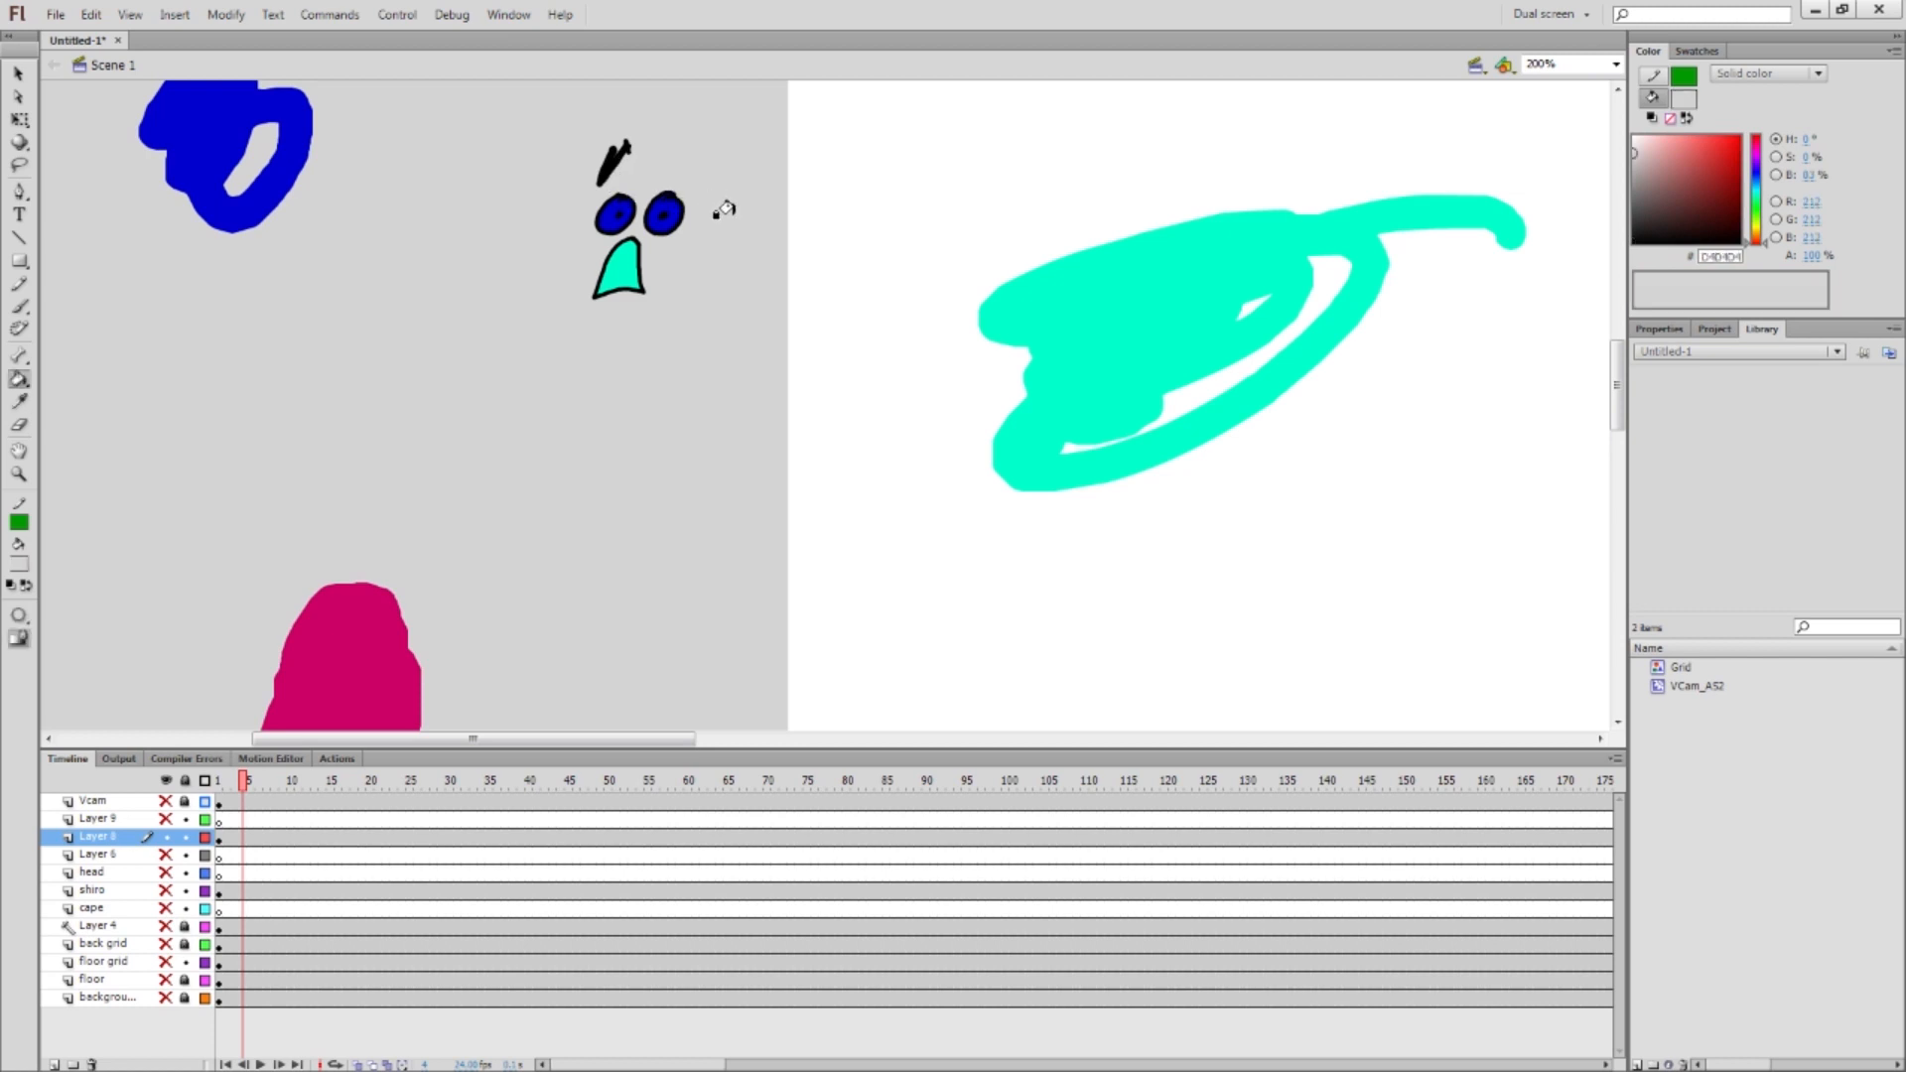
{"action": "key", "text": "i"}
{"action": "left_click", "coordinate": [930, 186]}
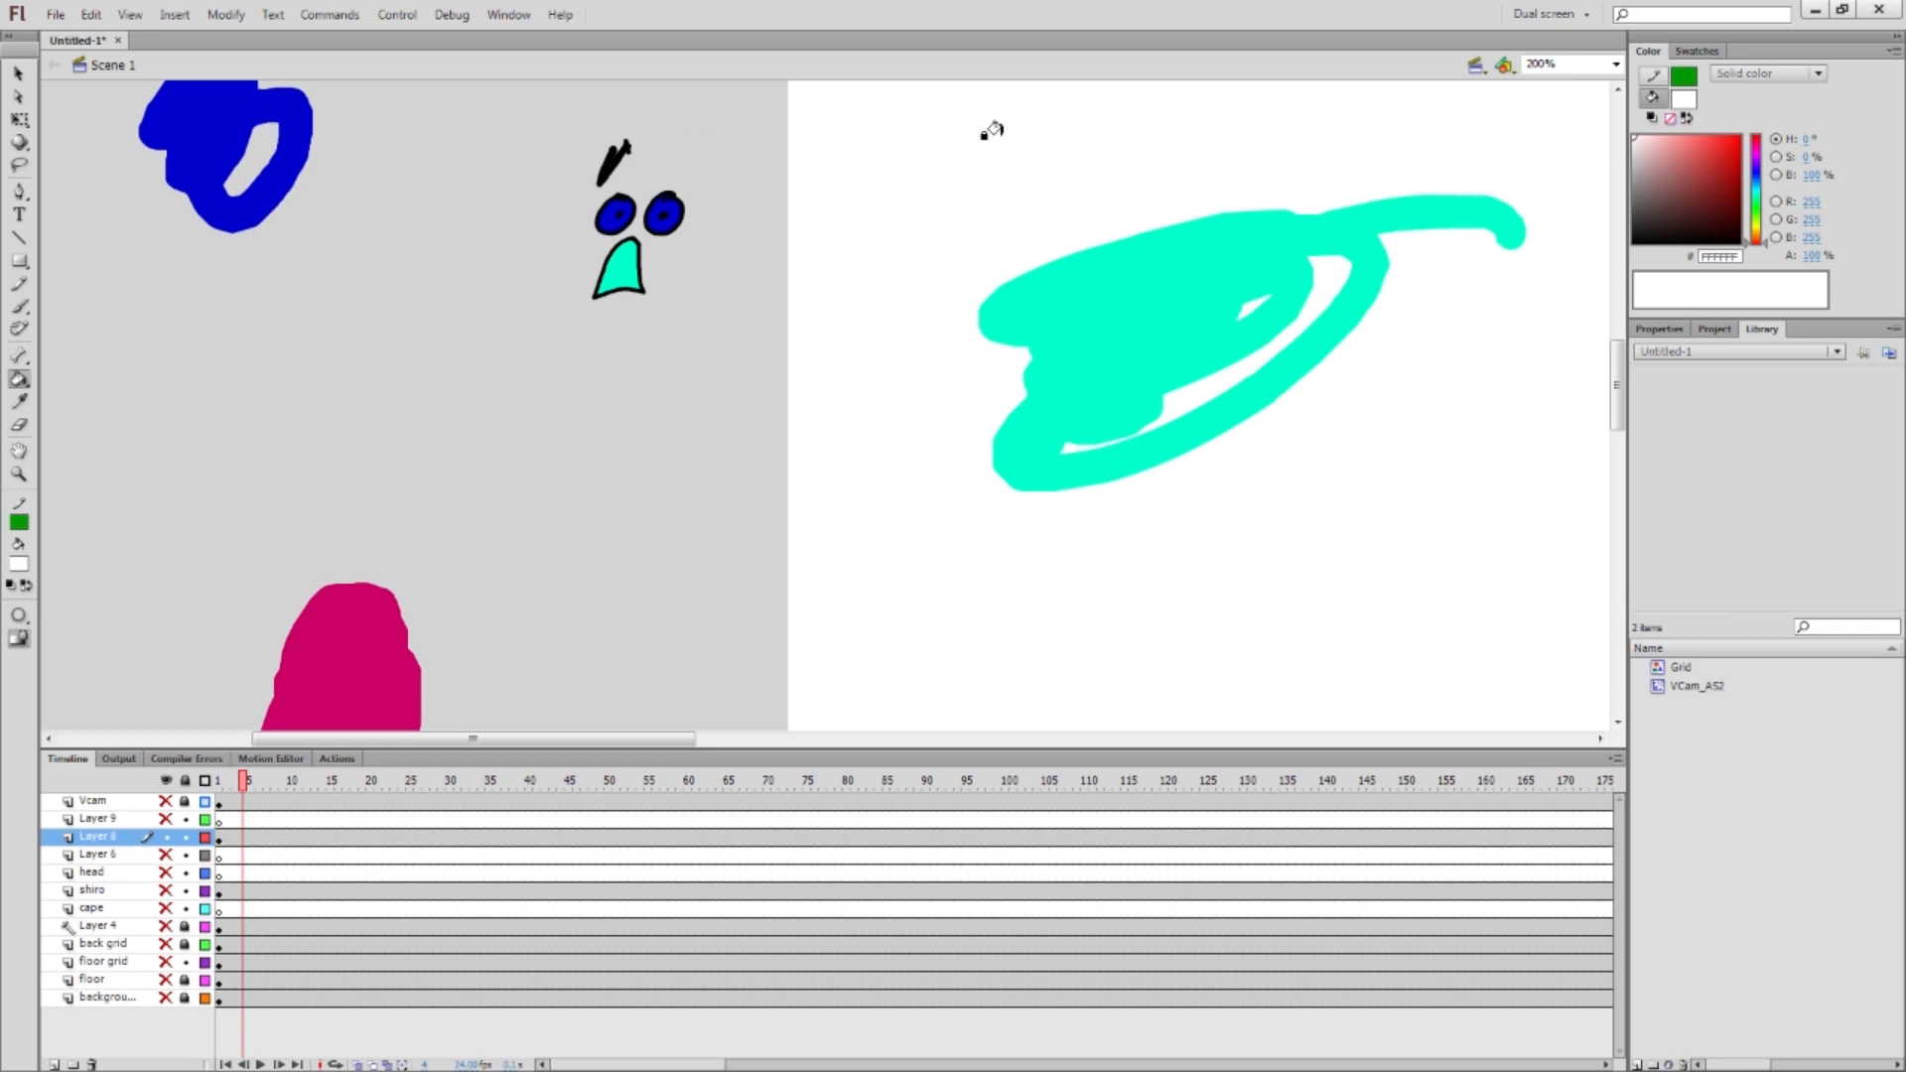
{"action": "key", "text": "i"}
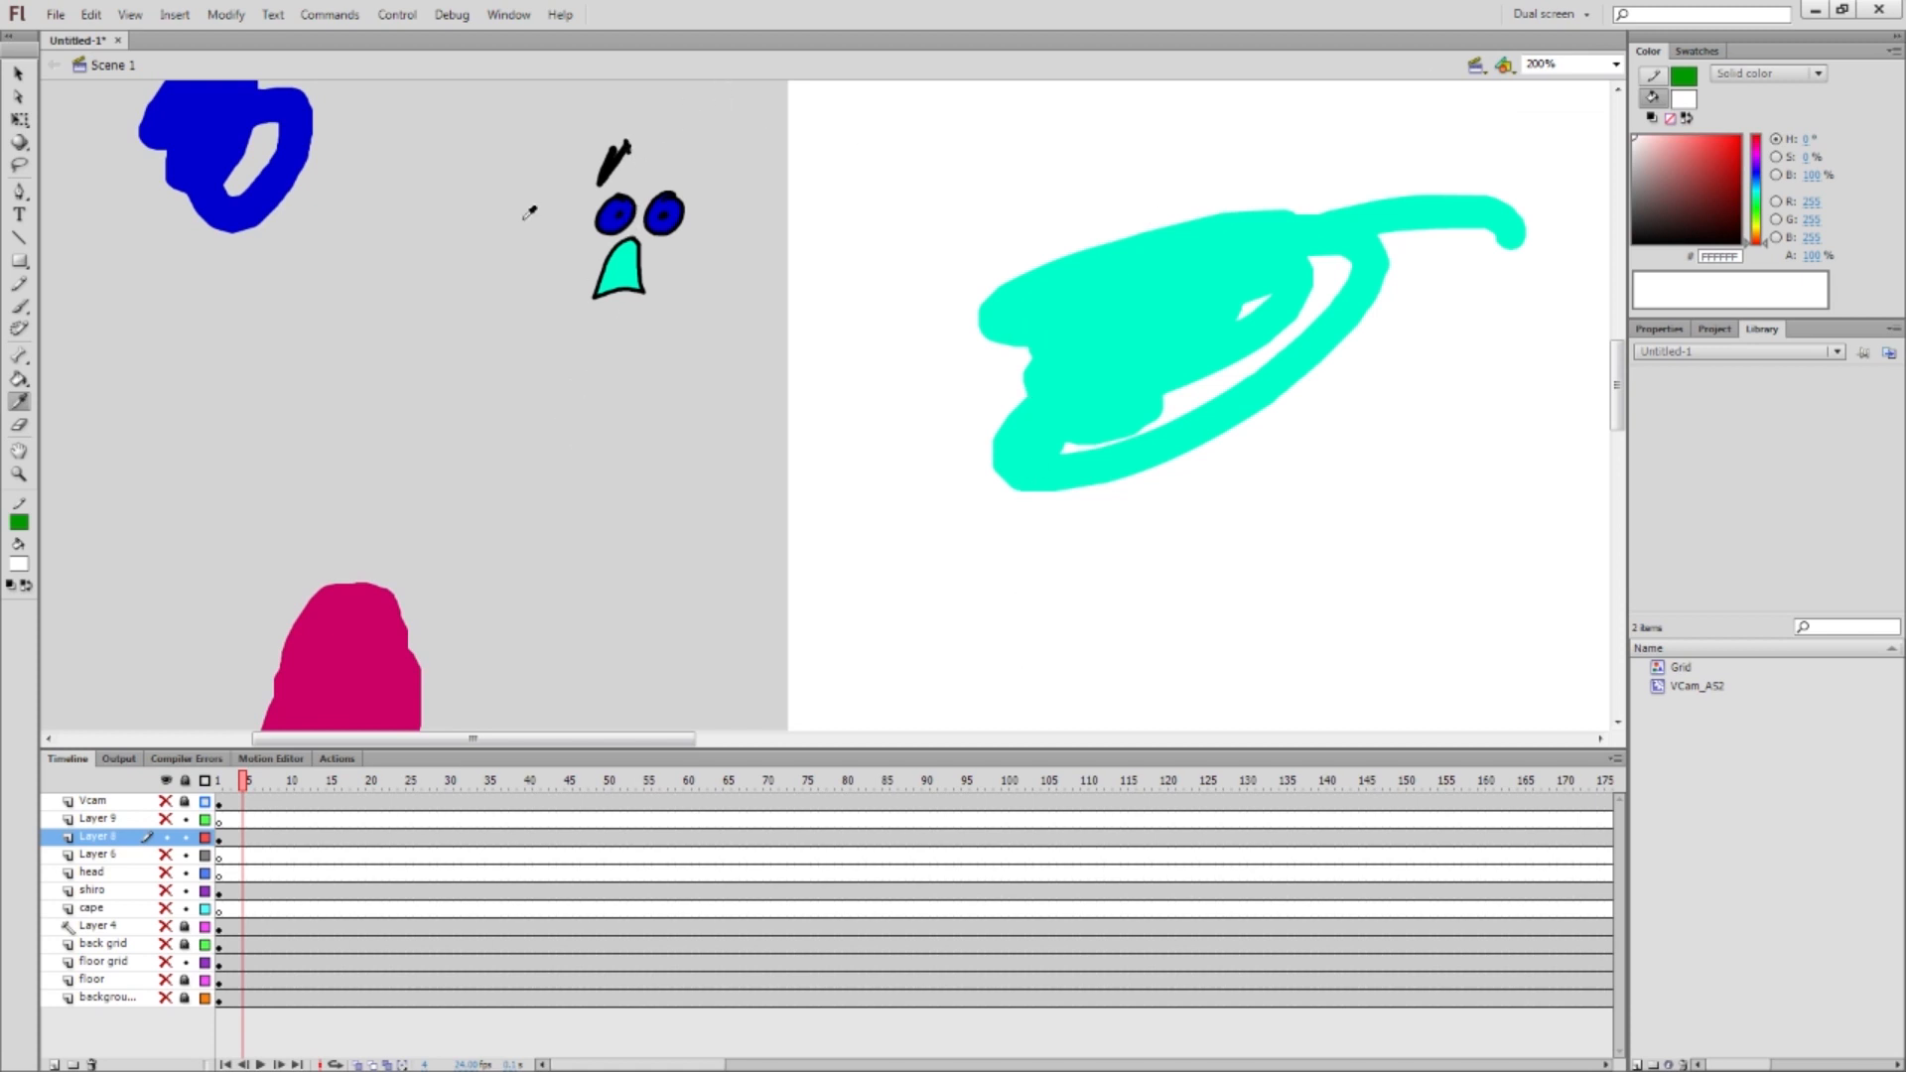
Centre the blue shape and erase along its left side
{"action": "left_click", "coordinate": [19, 425]}
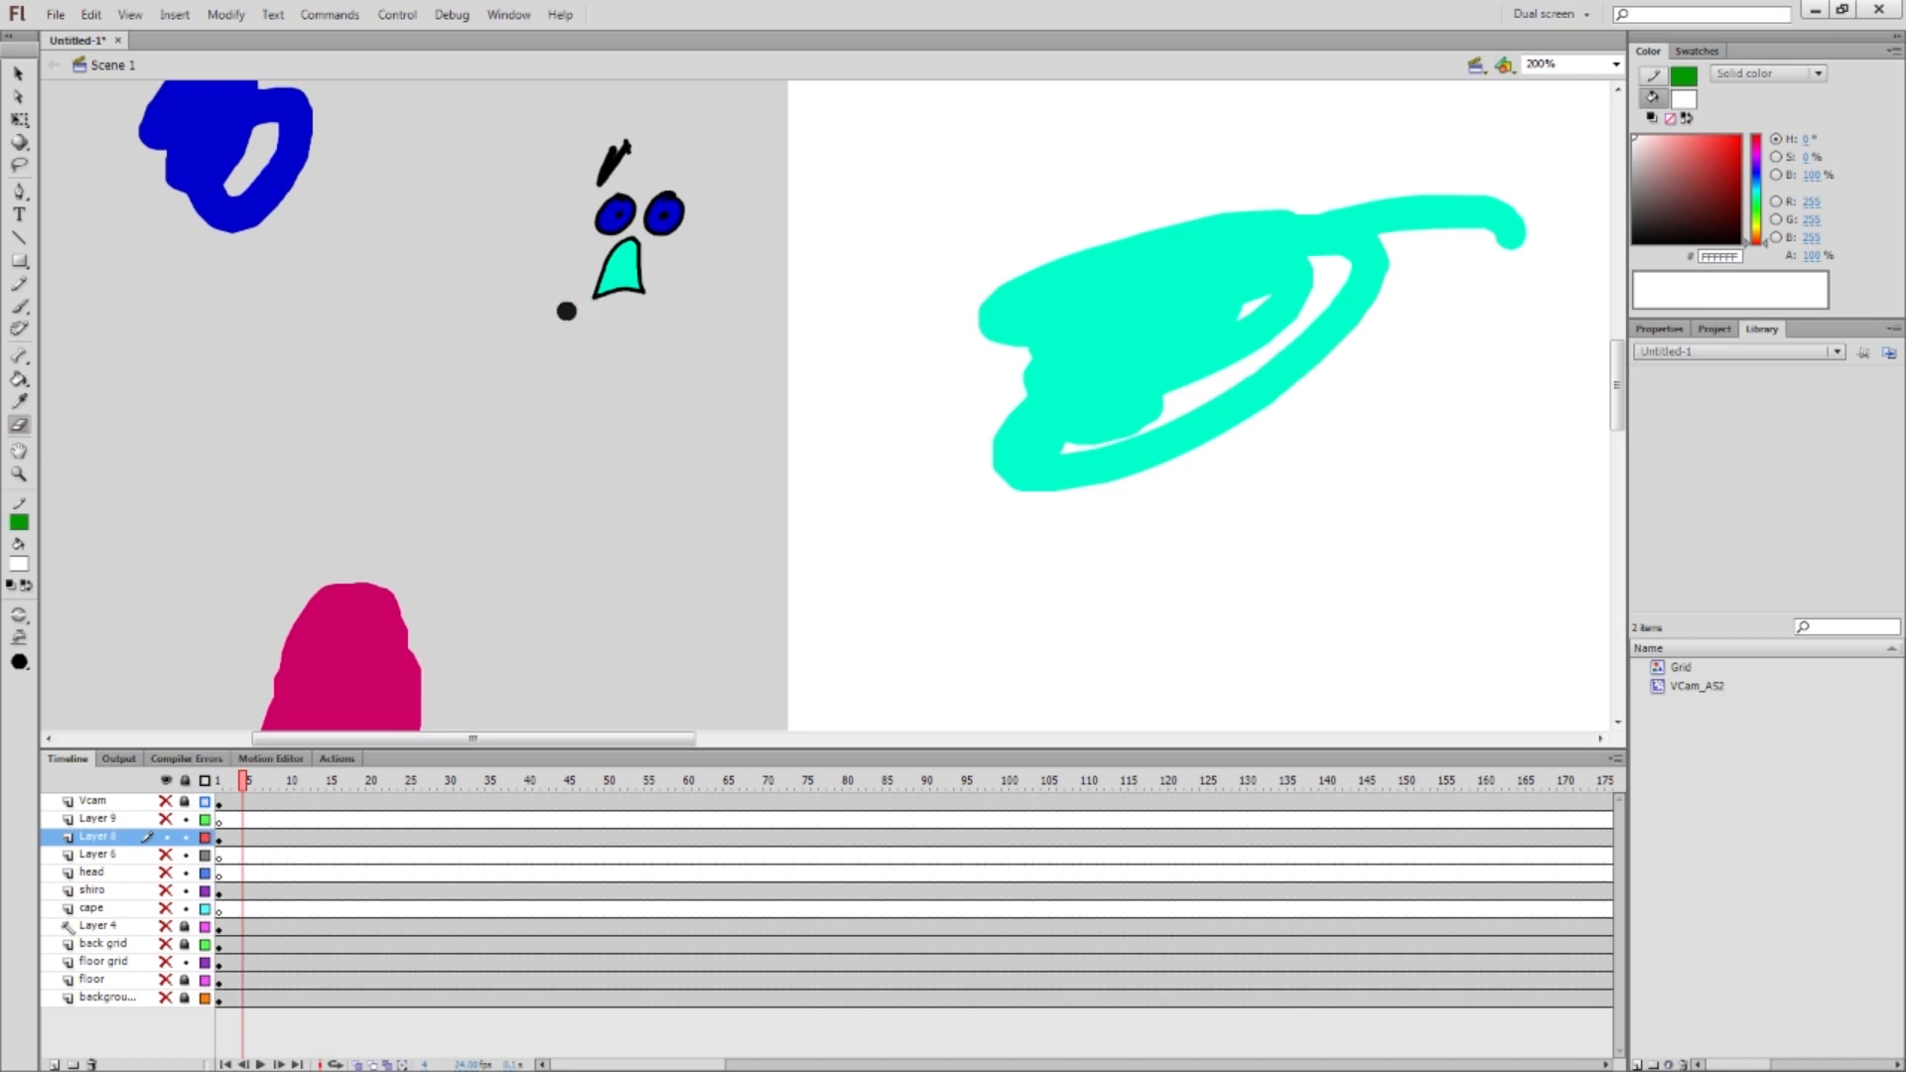
{"action": "key", "text": "space"}
{"action": "left_click_drag", "start_coordinate": [336, 268], "coordinate": [449, 446]}
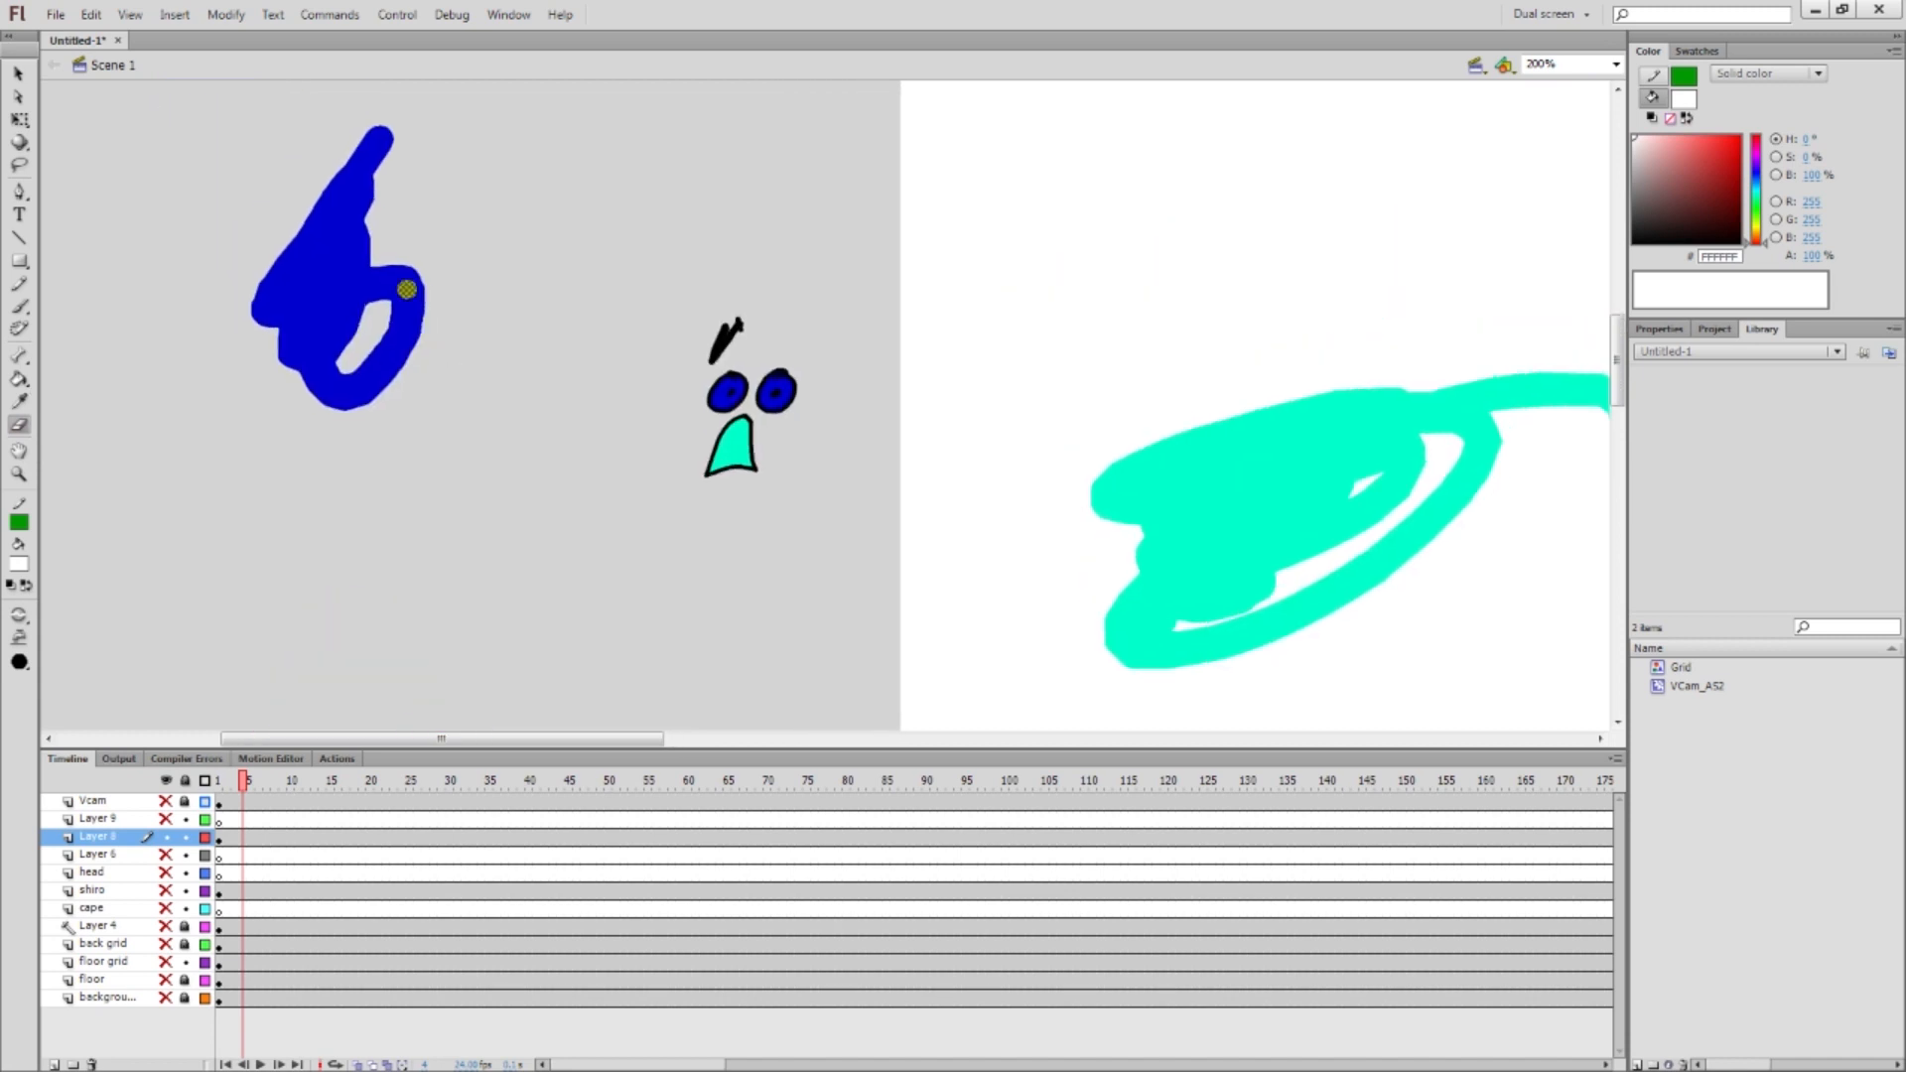
{"action": "mouse_move", "coordinate": [374, 119]}
{"action": "left_mouse_down"}
{"action": "mouse_move", "coordinate": [227, 409]}
{"action": "mouse_move", "coordinate": [337, 248]}
{"action": "left_mouse_up"}
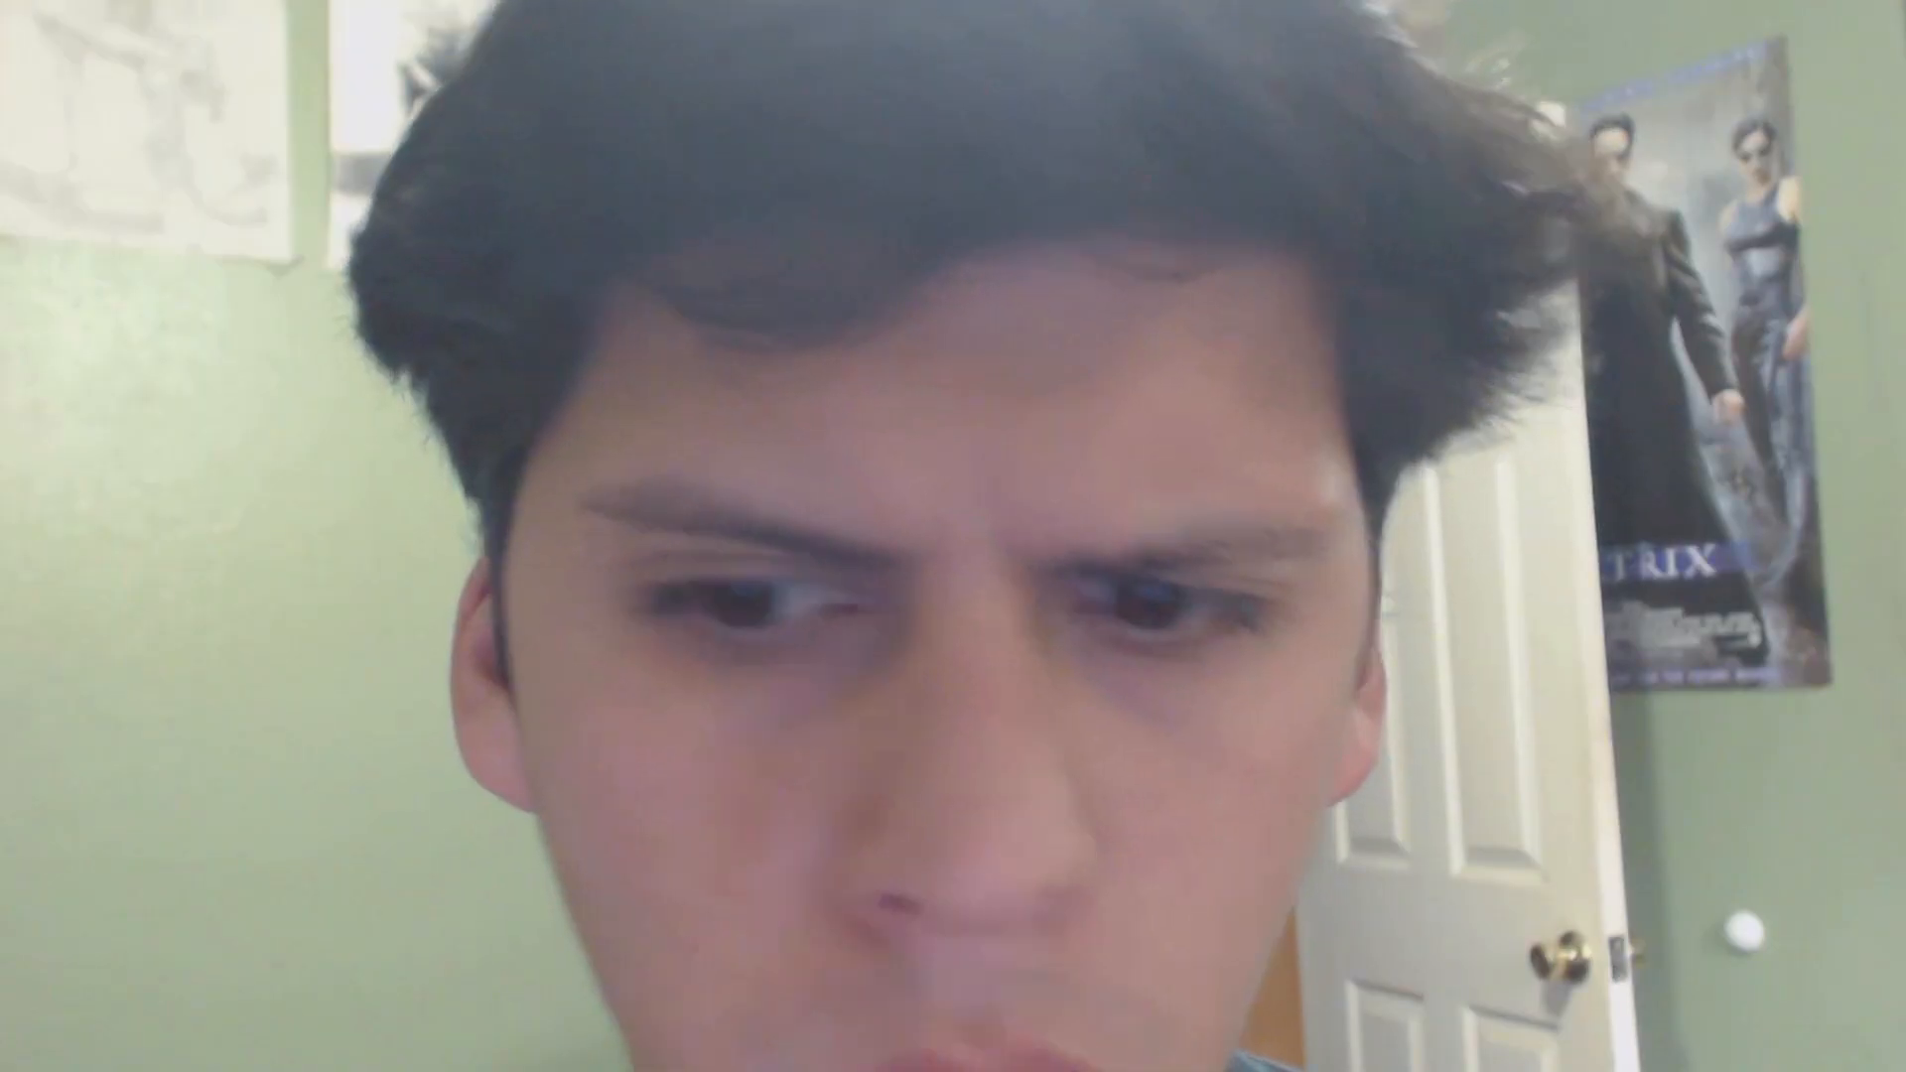
Erase the rest of the blue shape and its leftover speck, then bring the magenta blob into view
{"action": "mouse_move", "coordinate": [357, 358]}
{"action": "left_mouse_down"}
{"action": "mouse_move", "coordinate": [337, 317]}
{"action": "mouse_move", "coordinate": [397, 288]}
{"action": "mouse_move", "coordinate": [293, 395]}
{"action": "left_mouse_up"}
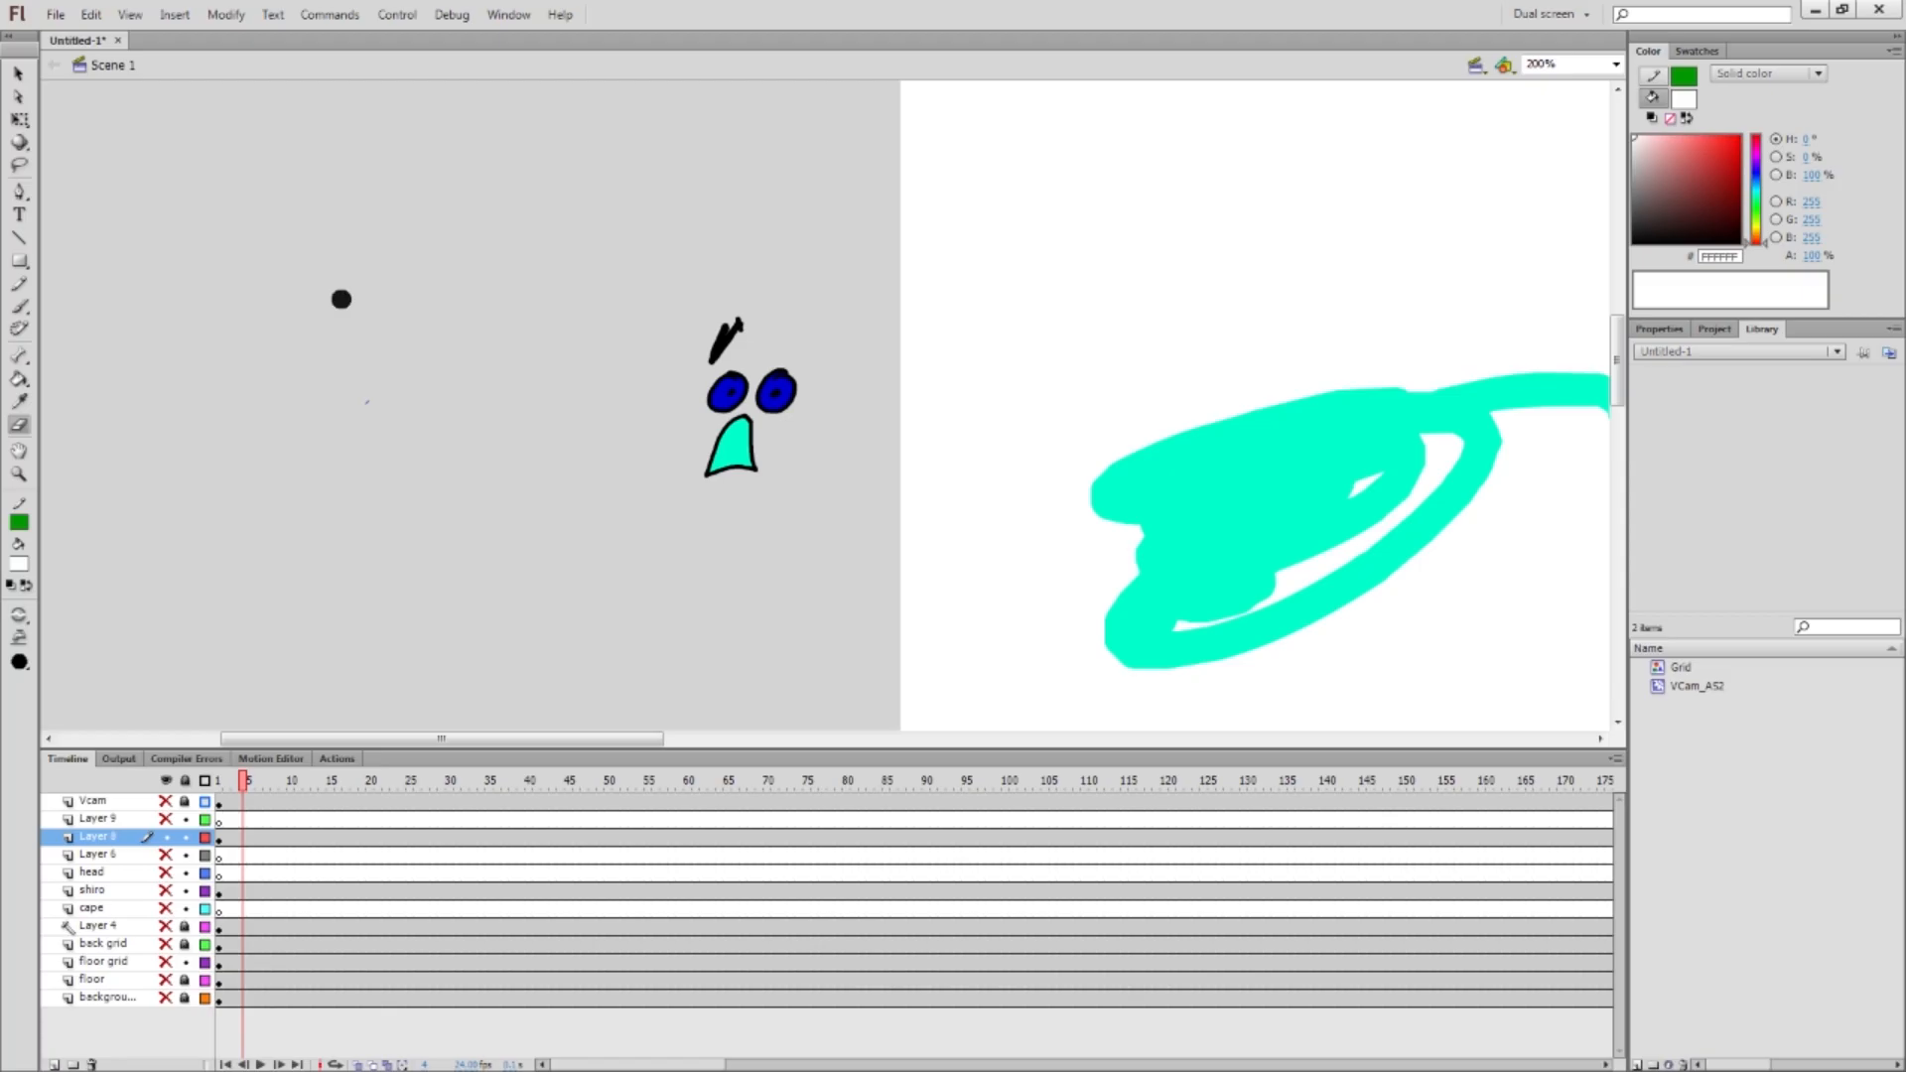
{"action": "key", "text": "e"}
{"action": "left_click_drag", "start_coordinate": [367, 377], "coordinate": [364, 419]}
{"action": "key", "text": "space"}
{"action": "left_click_drag", "start_coordinate": [434, 475], "coordinate": [434, 324]}
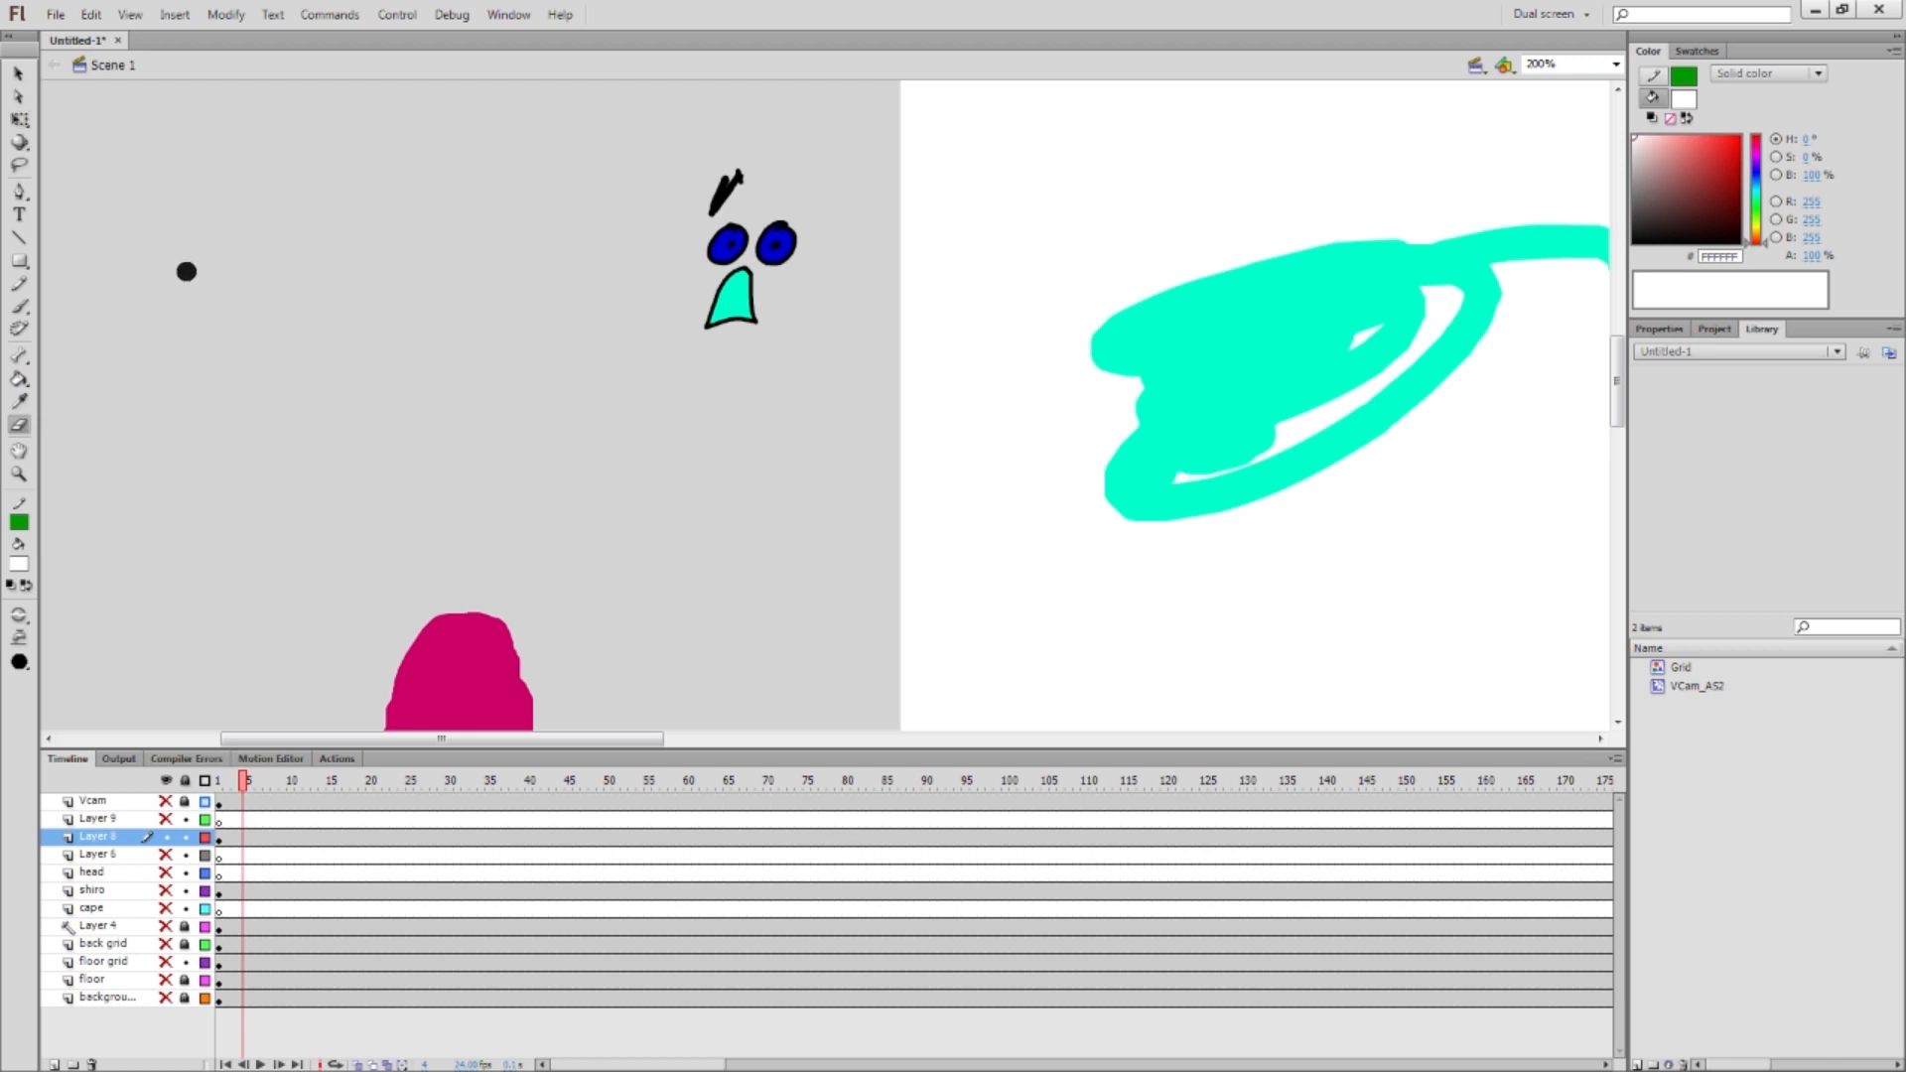
At 100% zoom, marquee-select the face, magenta blob and cyan swoosh and delete them
{"action": "key", "text": "v"}
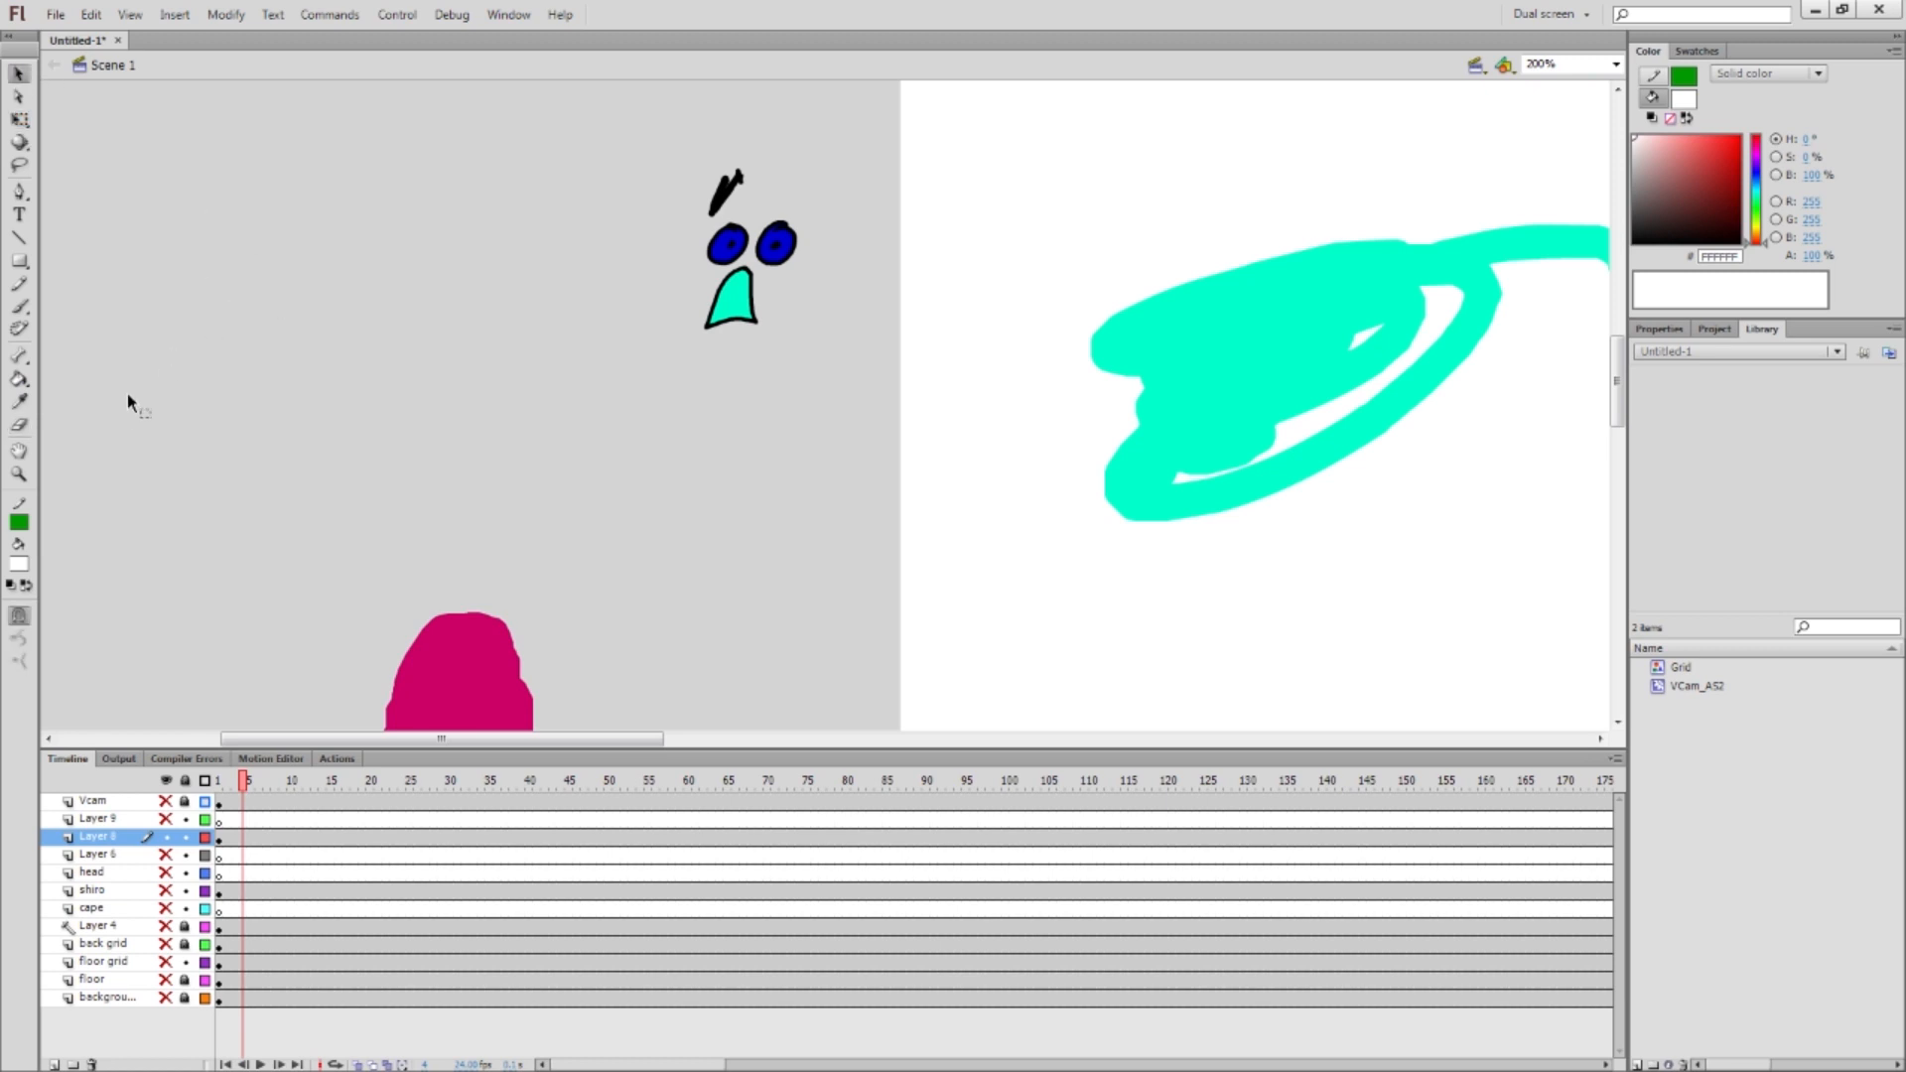
{"action": "key", "text": "ctrl+1"}
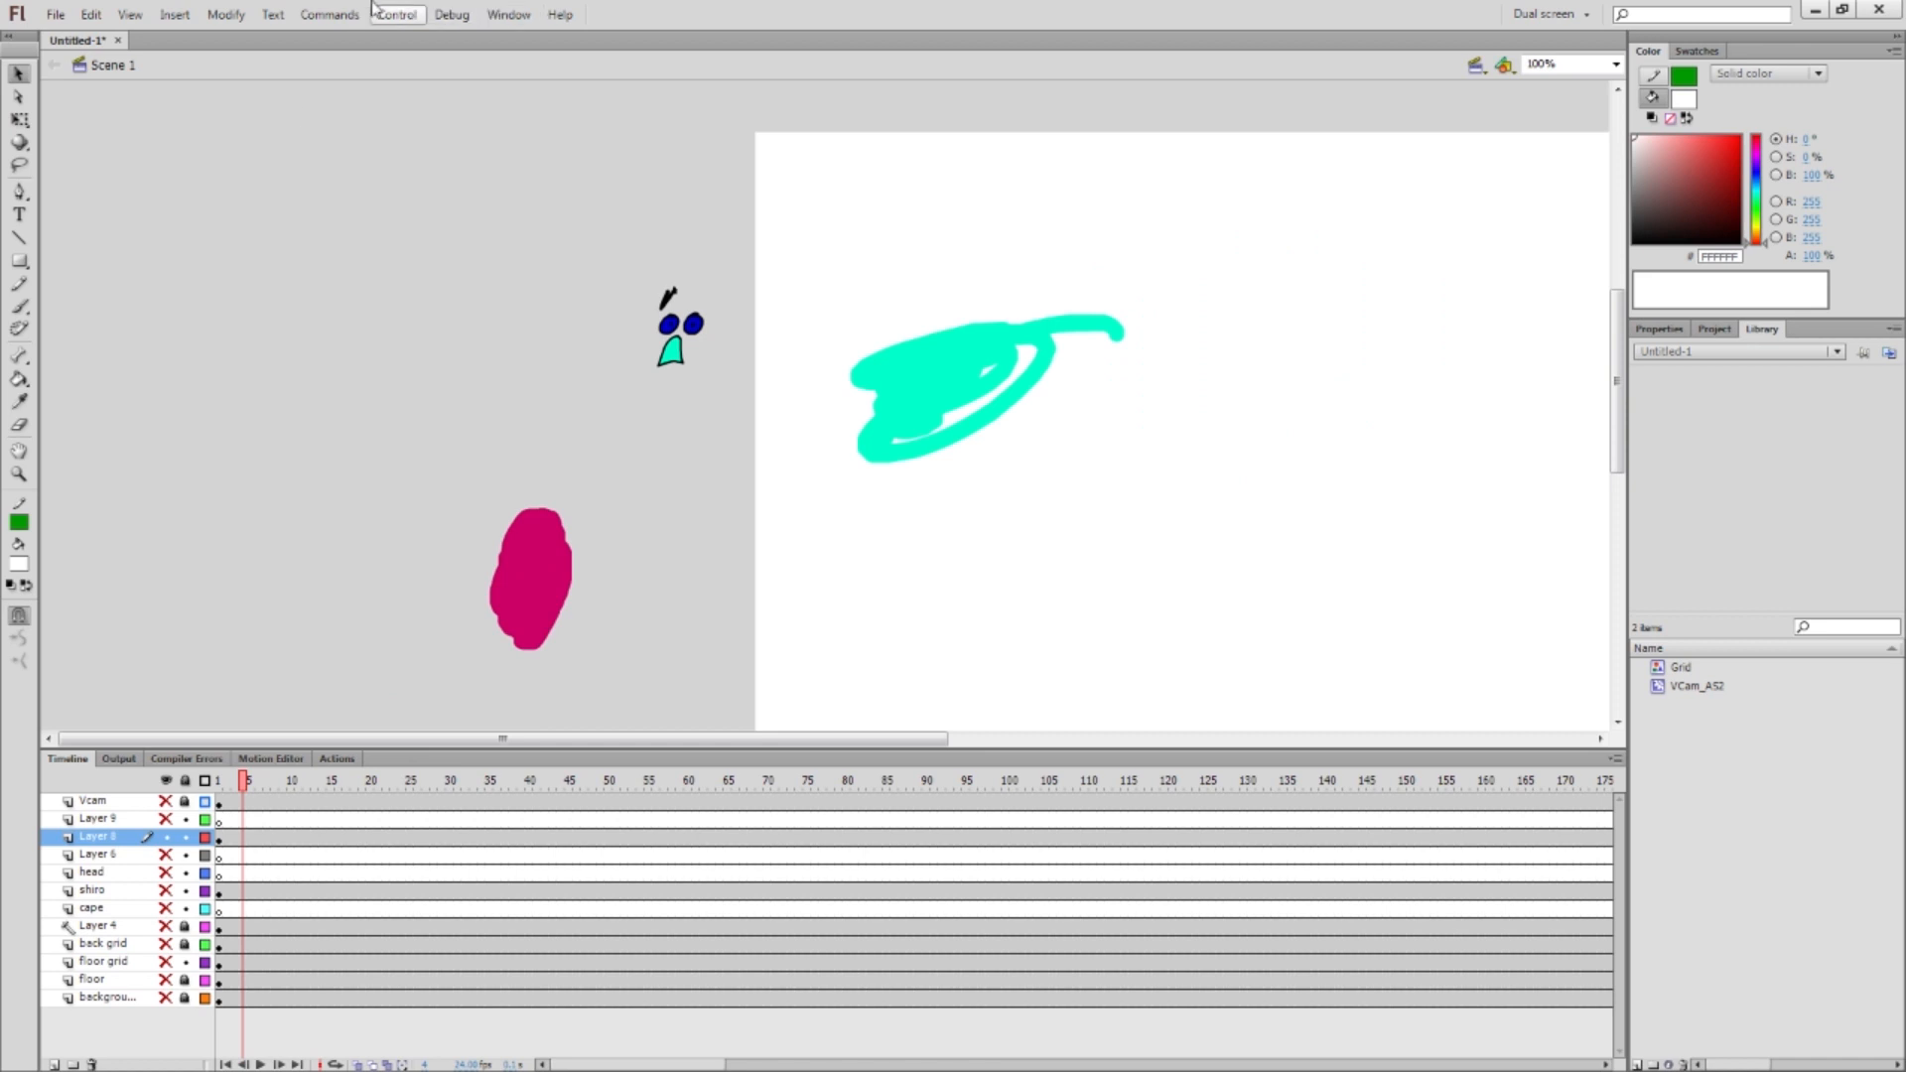
{"action": "mouse_move", "coordinate": [434, 103]}
{"action": "left_mouse_down"}
{"action": "mouse_move", "coordinate": [979, 672]}
{"action": "mouse_move", "coordinate": [1237, 703]}
{"action": "left_mouse_up"}
{"action": "key", "text": "Delete"}
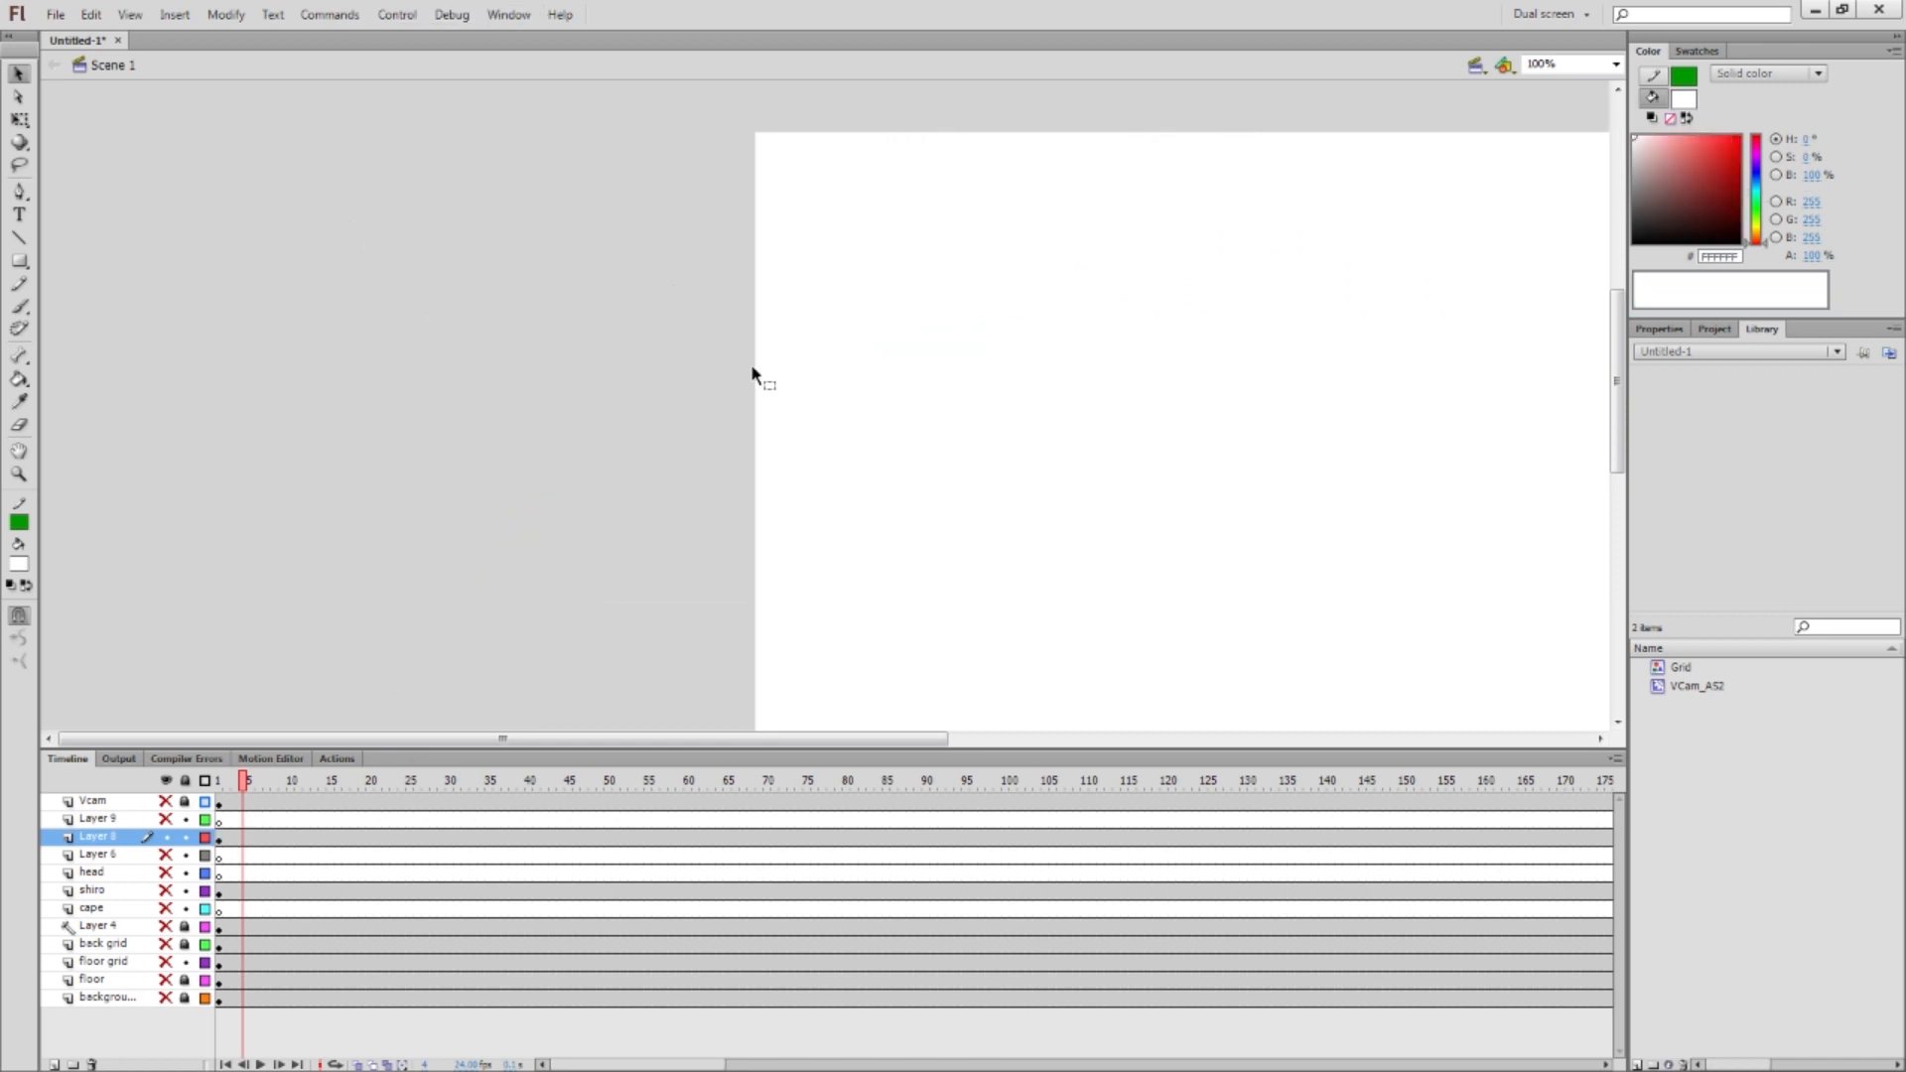